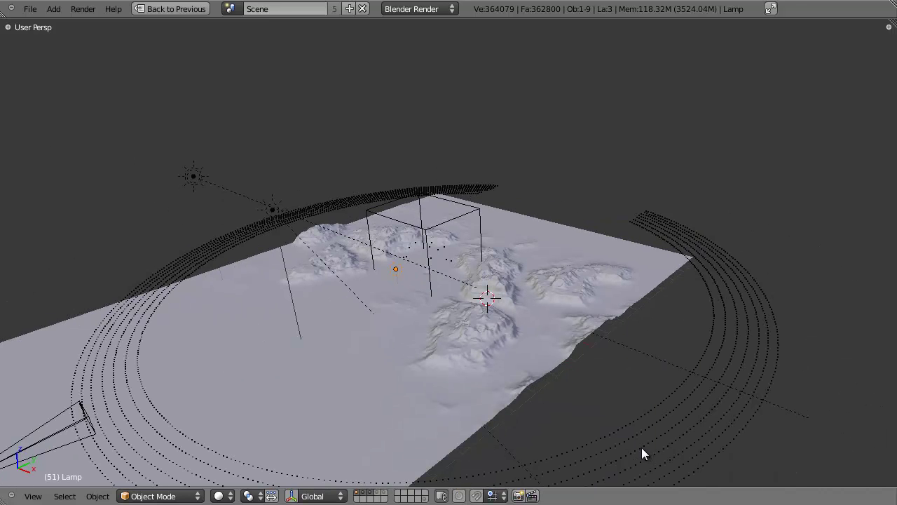
Step: Select the tall wireframe box above the mountain terrain and inspect its placement from several angles
{"action": "right_click", "coordinate": [641, 447]}
{"action": "middle_click_drag", "start_coordinate": [621, 438], "coordinate": [422, 223]}
{"action": "scroll", "coordinate": [458, 294], "scroll_direction": "up", "scroll_amount": 4}
{"action": "right_click", "coordinate": [418, 234]}
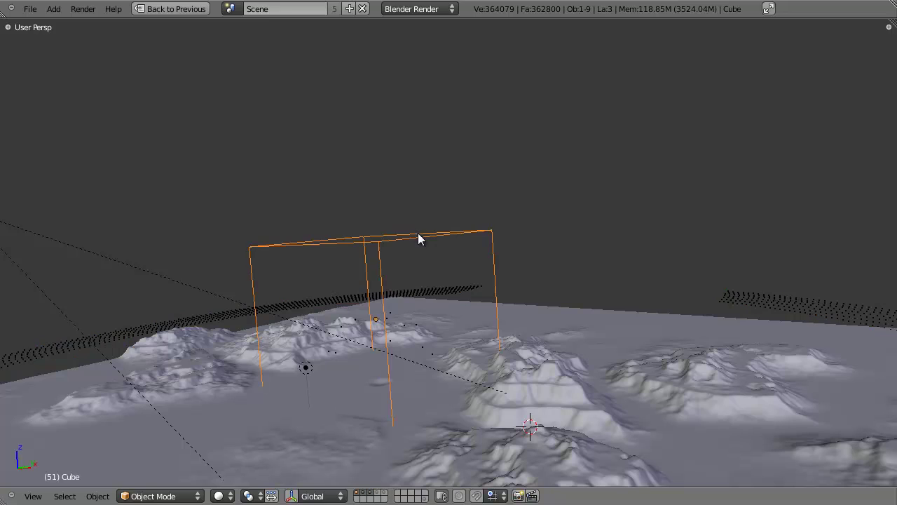
{"action": "middle_click_drag", "start_coordinate": [418, 239], "coordinate": [462, 288]}
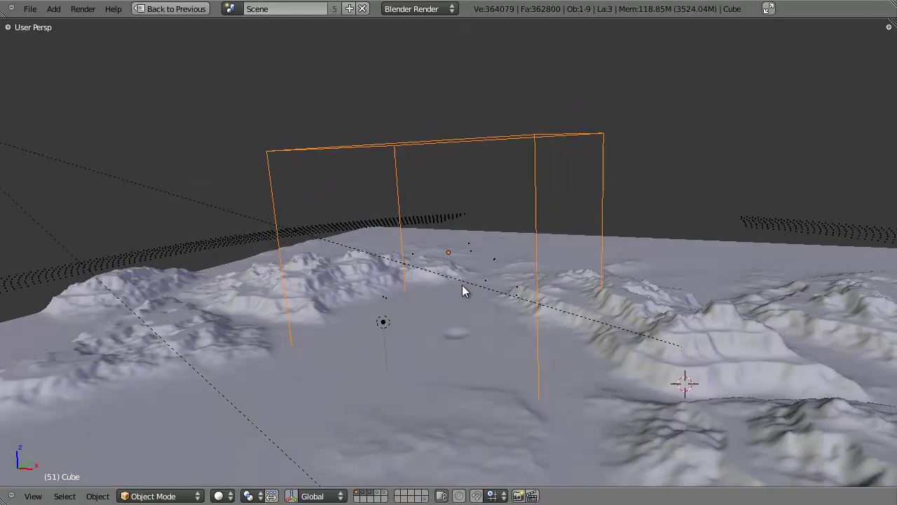
{"action": "middle_click_drag", "start_coordinate": [554, 234], "coordinate": [599, 280]}
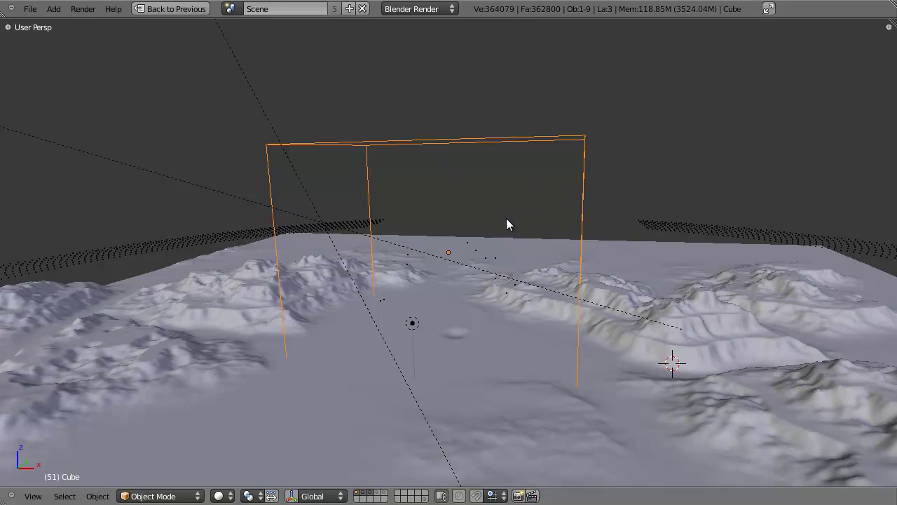
Step: Restore the full window layout and review the box's Volume material and its Voxel Data texture
{"action": "key", "text": "ctrl+Up"}
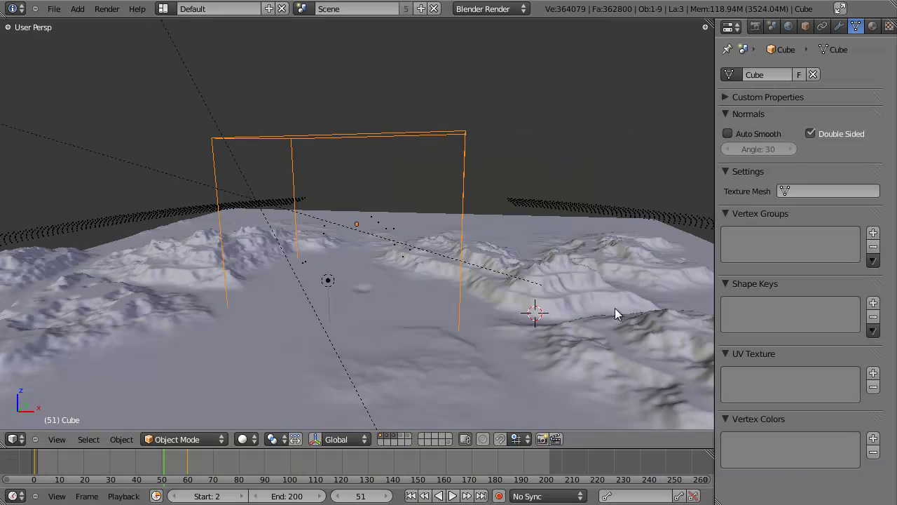
{"action": "left_click", "coordinate": [872, 25]}
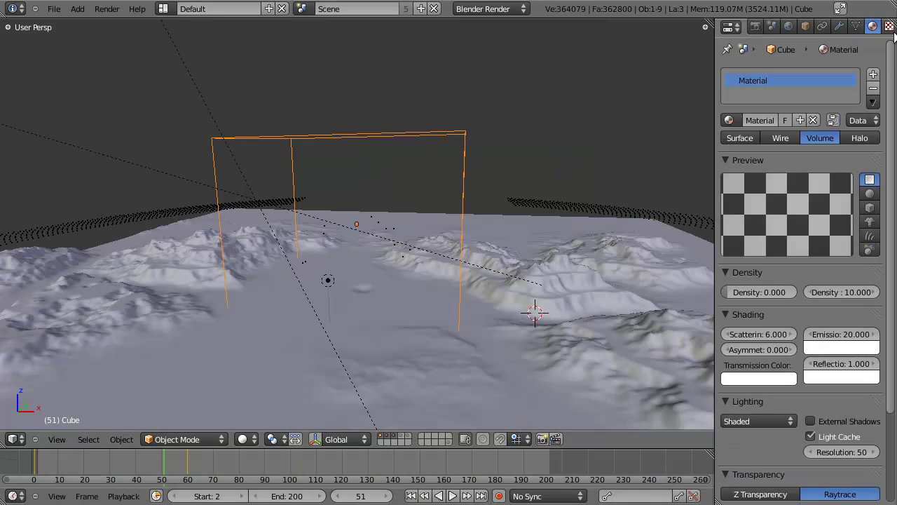
{"action": "left_click", "coordinate": [889, 26]}
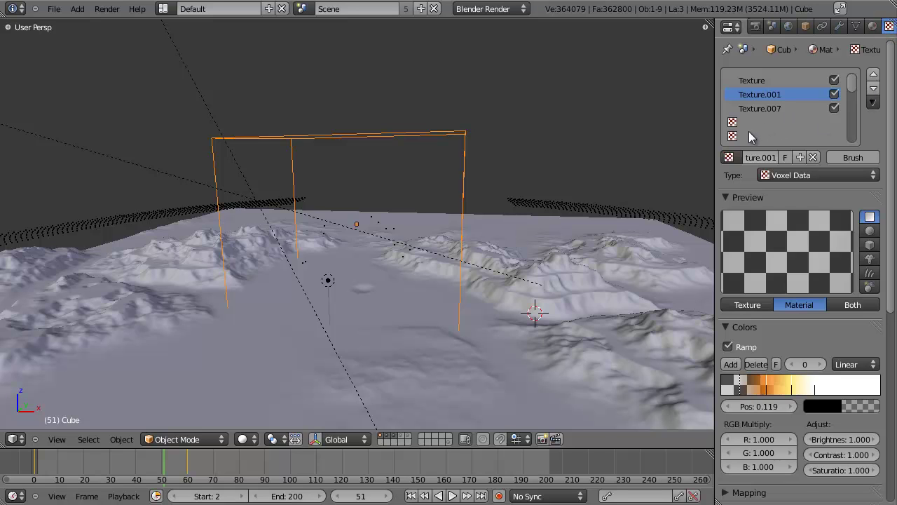
{"action": "left_click", "coordinate": [764, 109]}
{"action": "left_click", "coordinate": [768, 95]}
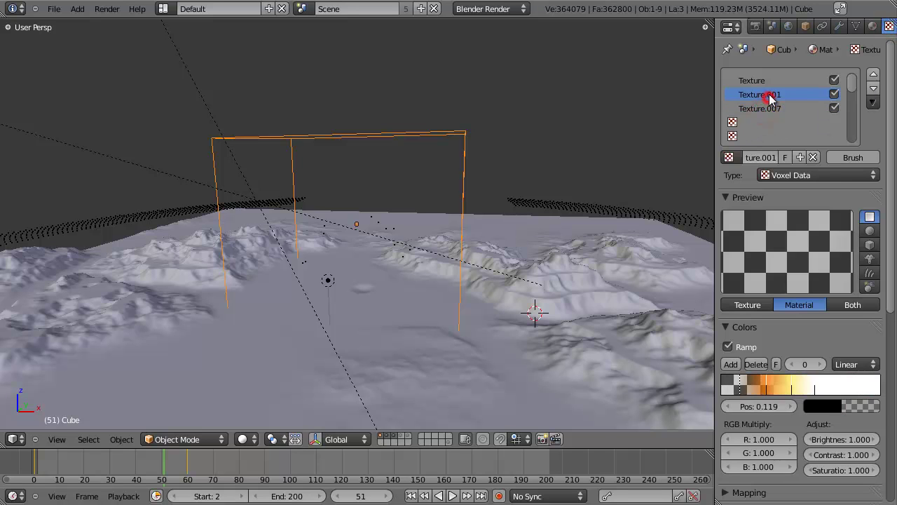
{"action": "left_click", "coordinate": [872, 25]}
Step: Scrub the animation to frame 31 and review the node setup in the Compositing layout
{"action": "middle_click_drag", "start_coordinate": [337, 200], "coordinate": [342, 264]}
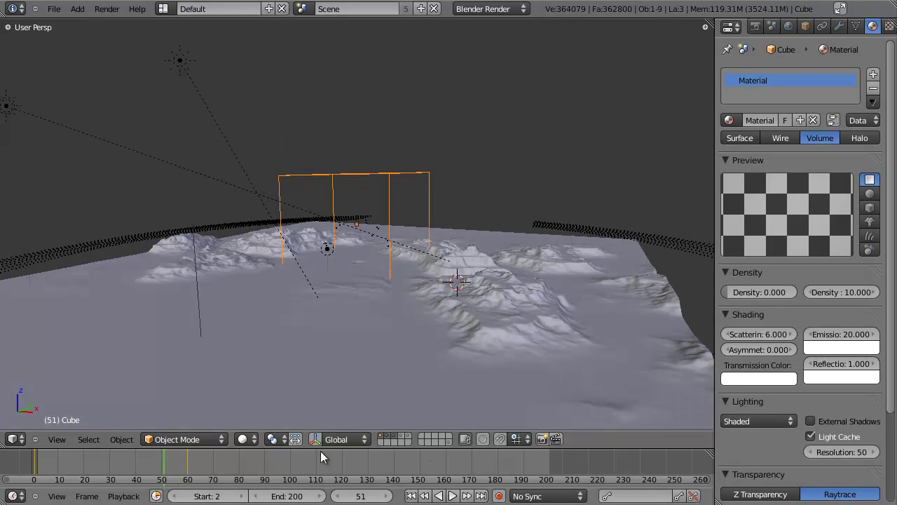
{"action": "left_click_drag", "start_coordinate": [154, 471], "coordinate": [128, 470]}
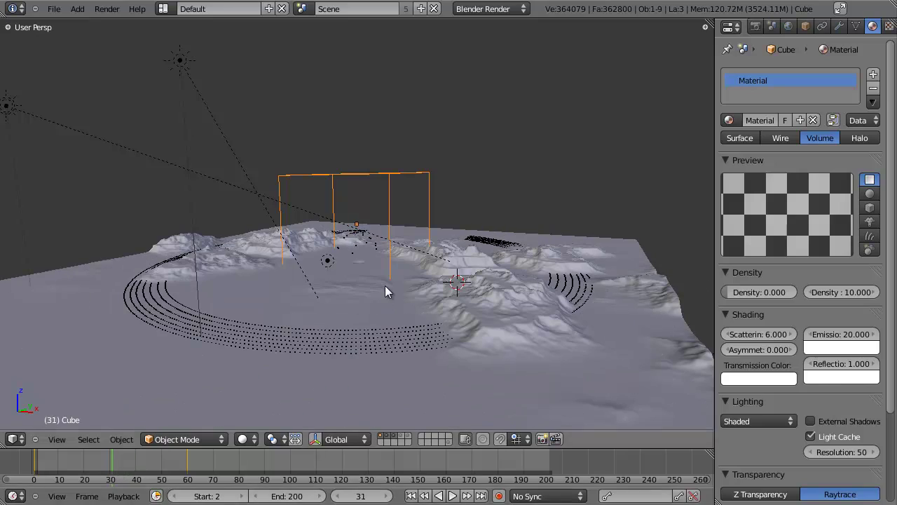
{"action": "key", "text": "ctrl+Left"}
{"action": "scroll", "coordinate": [385, 292], "scroll_direction": "down", "scroll_amount": 10}
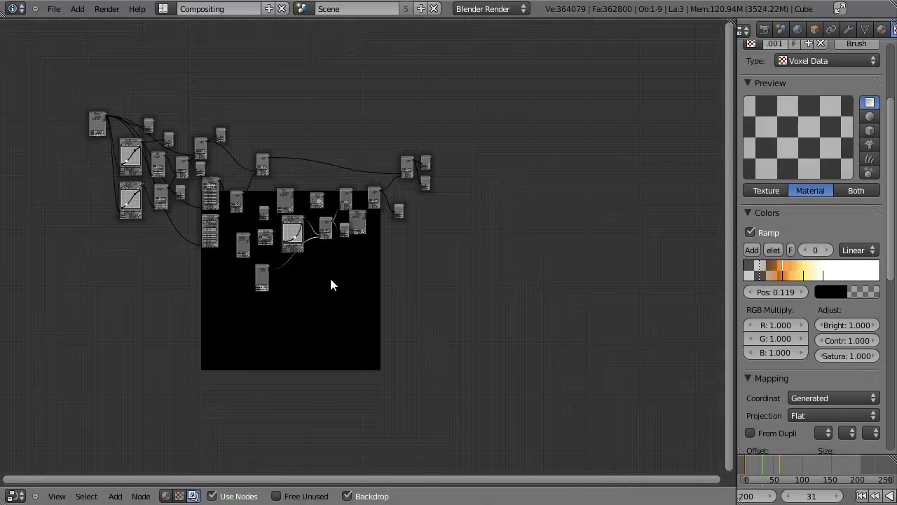
{"action": "middle_click_drag", "start_coordinate": [330, 285], "coordinate": [404, 295]}
{"action": "key", "text": "ctrl+Right"}
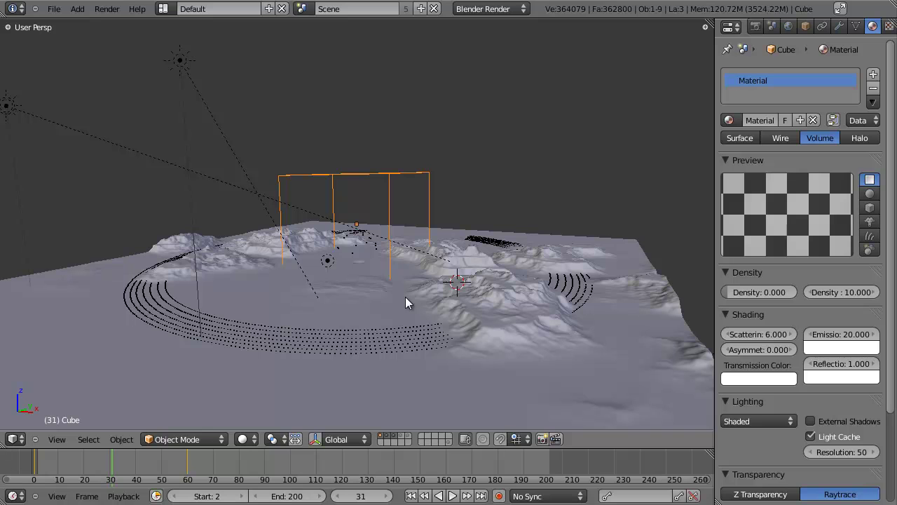
Step: Start a new scene and show the default cube as a wireframe in front orthographic view
{"action": "left_click", "coordinate": [54, 8]}
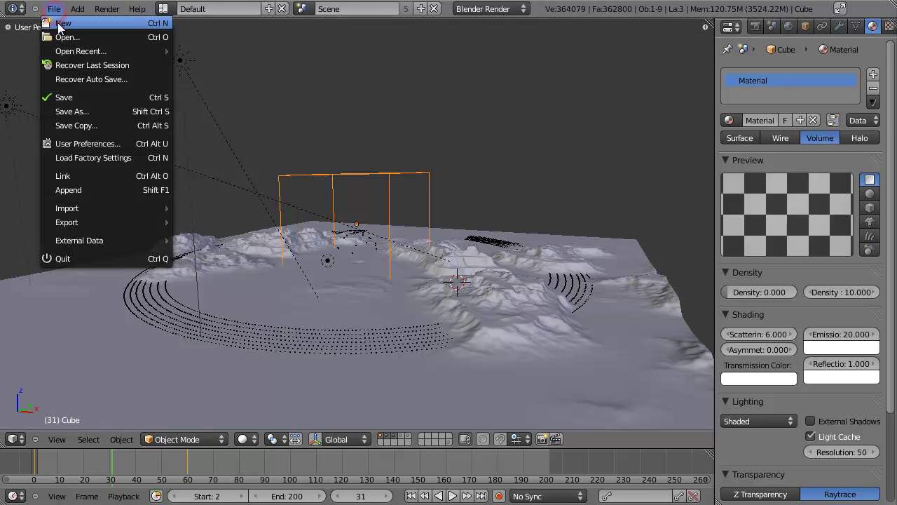
{"action": "left_click", "coordinate": [58, 21]}
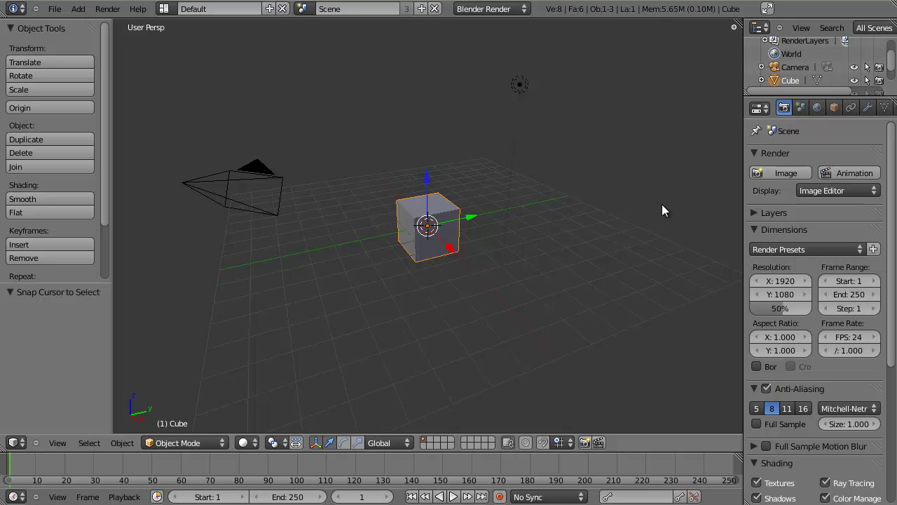
{"action": "key", "text": "KP_1"}
{"action": "key", "text": "KP_5"}
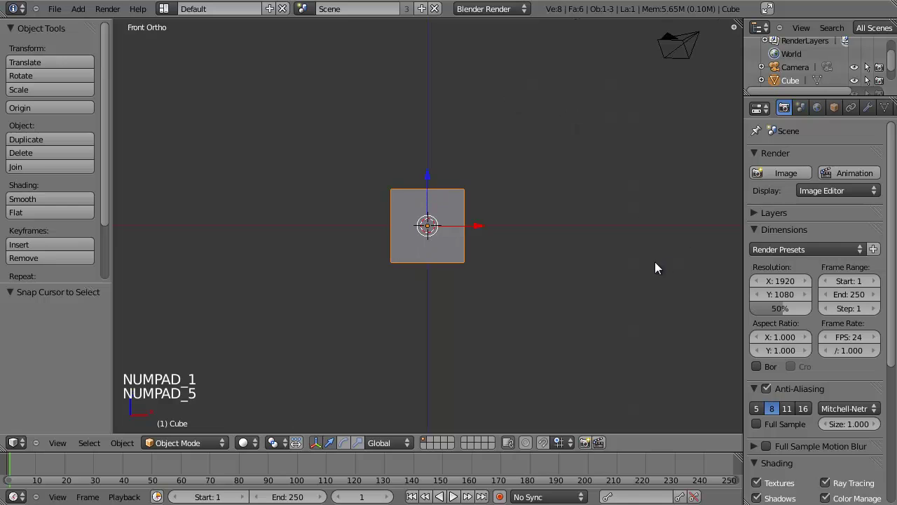
{"action": "middle_click_drag", "start_coordinate": [497, 256], "coordinate": [522, 208]}
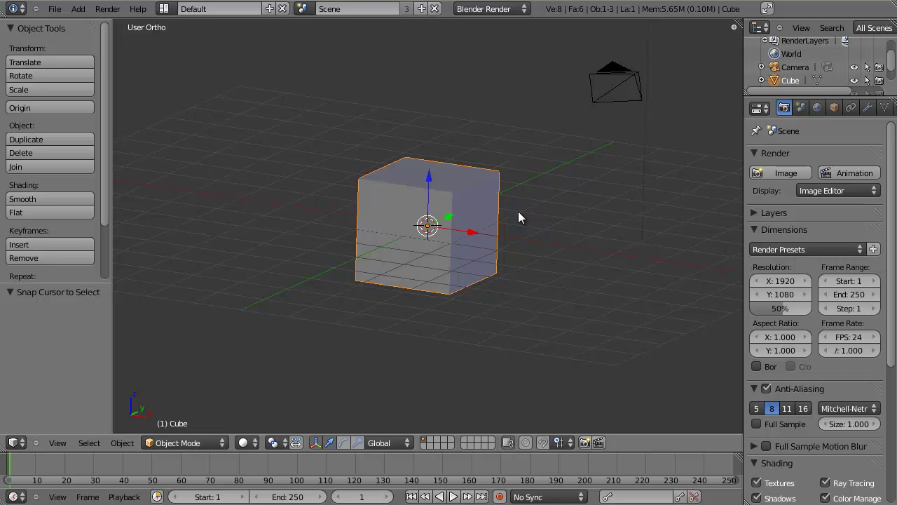
{"action": "key", "text": "KP_1"}
{"action": "key", "text": "KP_5"}
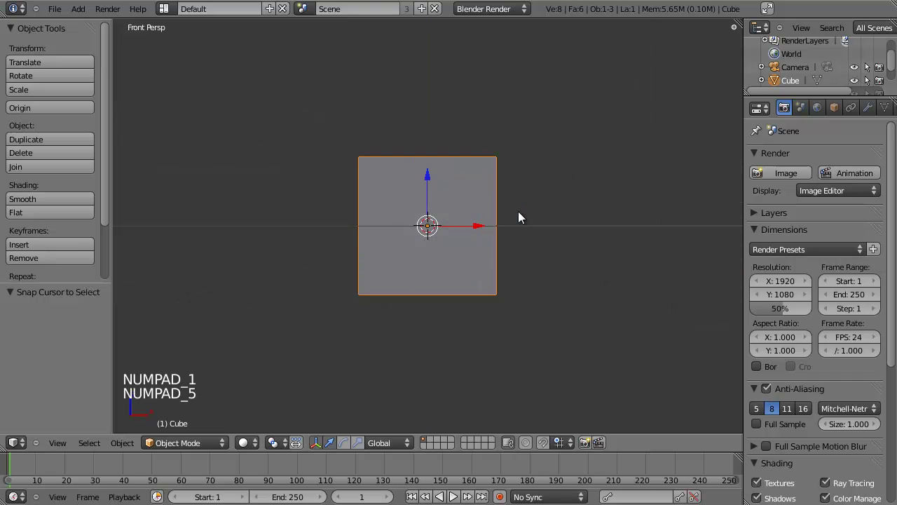
{"action": "key", "text": "KP_5"}
{"action": "key", "text": "z"}
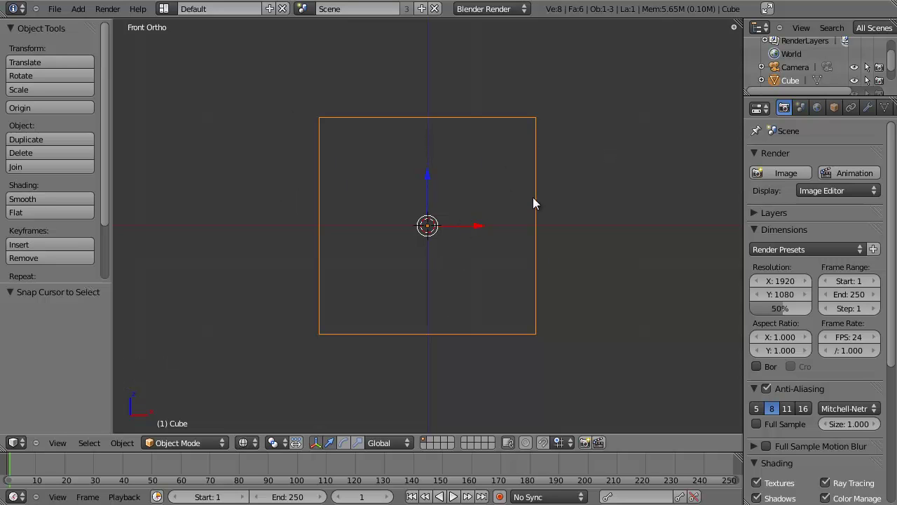
Step: Scale the default cube uniformly by a factor of 3
{"action": "scroll", "coordinate": [542, 255], "scroll_direction": "down", "scroll_amount": 5}
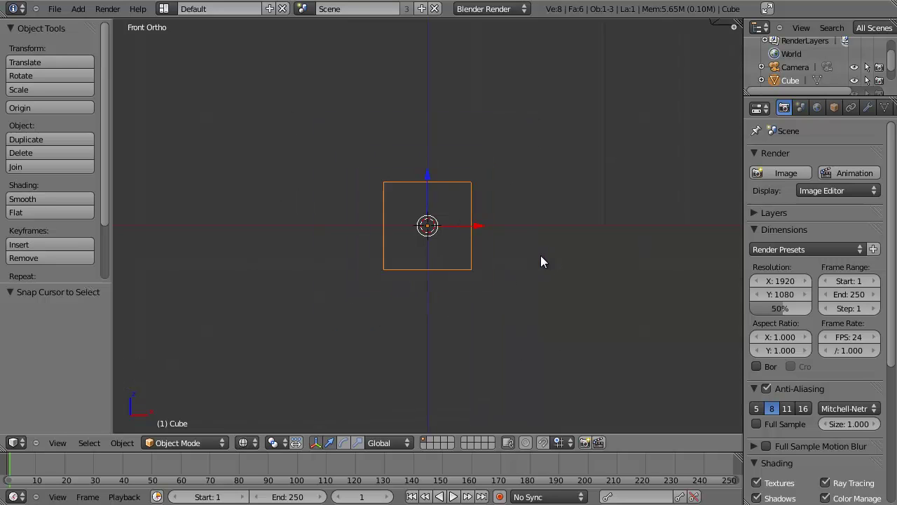
{"action": "key", "text": "s"}
{"action": "left_click", "coordinate": [740, 381]}
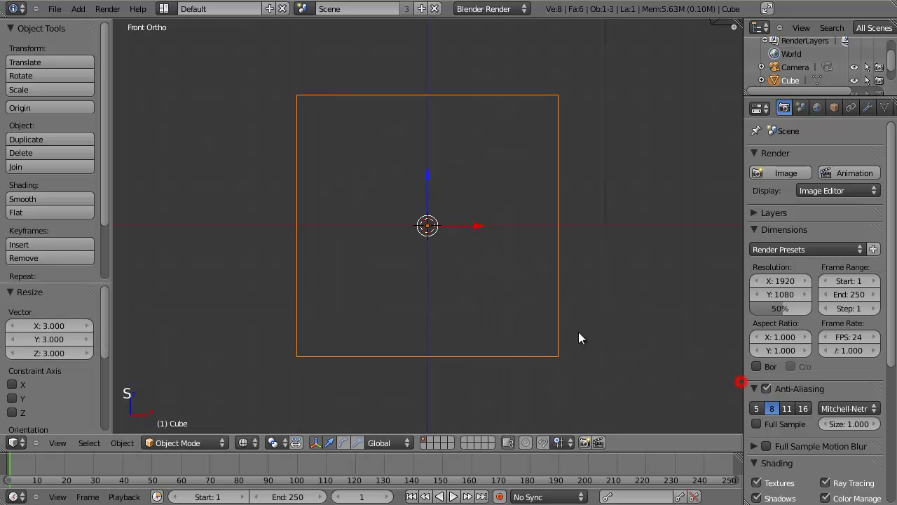
Step: Move the cube up 3 units along the Z axis so it rests on the grid, and show it in solid shading
{"action": "scroll", "coordinate": [576, 335], "scroll_direction": "down", "scroll_amount": 4}
{"action": "key", "text": "g"}
{"action": "key", "text": "z"}
{"action": "left_click", "coordinate": [571, 275]}
{"action": "mouse_move", "coordinate": [571, 275]}
{"action": "middle_mouse_down"}
{"action": "mouse_move", "coordinate": [458, 274]}
{"action": "mouse_move", "coordinate": [545, 245]}
{"action": "middle_mouse_up"}
{"action": "key", "text": "z"}
{"action": "scroll", "coordinate": [437, 258], "scroll_direction": "up", "scroll_amount": 2}
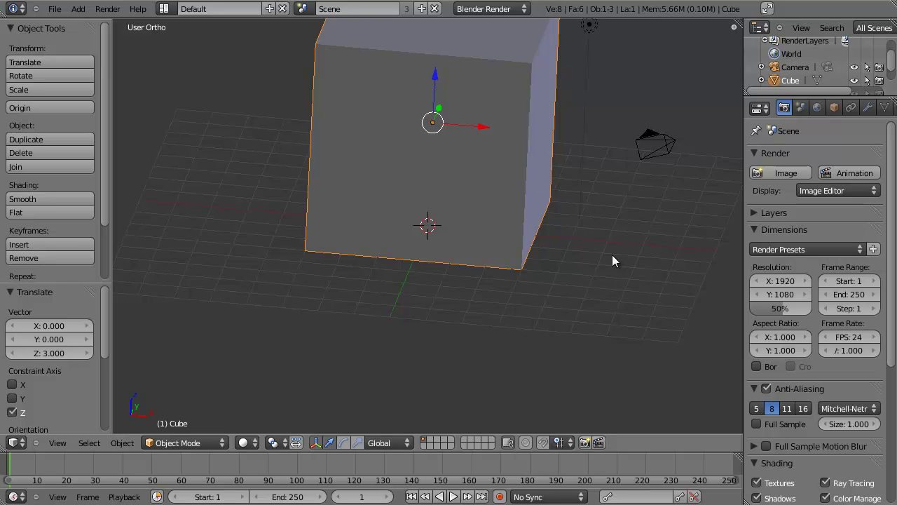
{"action": "middle_click_drag", "start_coordinate": [518, 176], "coordinate": [464, 256]}
{"action": "scroll", "coordinate": [479, 209], "scroll_direction": "down", "scroll_amount": 3}
{"action": "scroll", "coordinate": [473, 251], "scroll_direction": "up", "scroll_amount": 2}
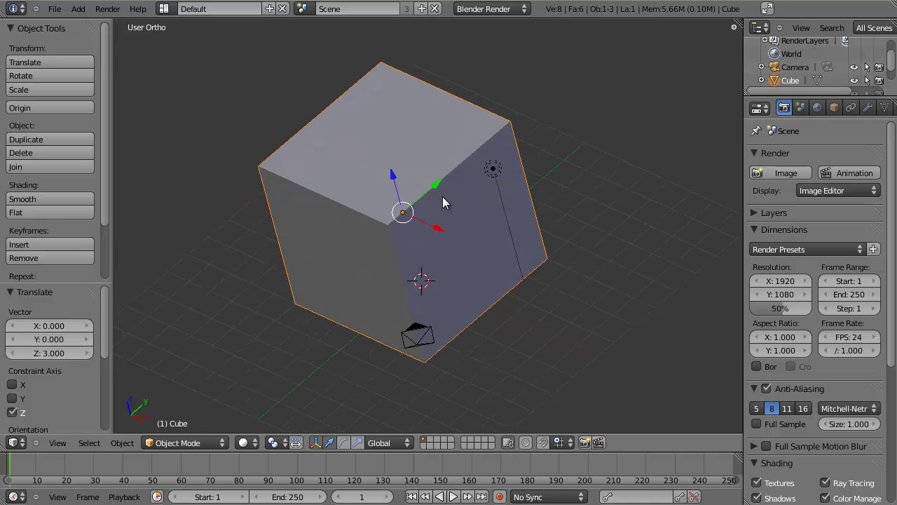
{"action": "middle_click_drag", "start_coordinate": [504, 198], "coordinate": [553, 157]}
Step: In wireframe front orthographic view, place the 3D cursor inside the cube's lower centre and add an ico sphere there
{"action": "key", "text": "KP_5"}
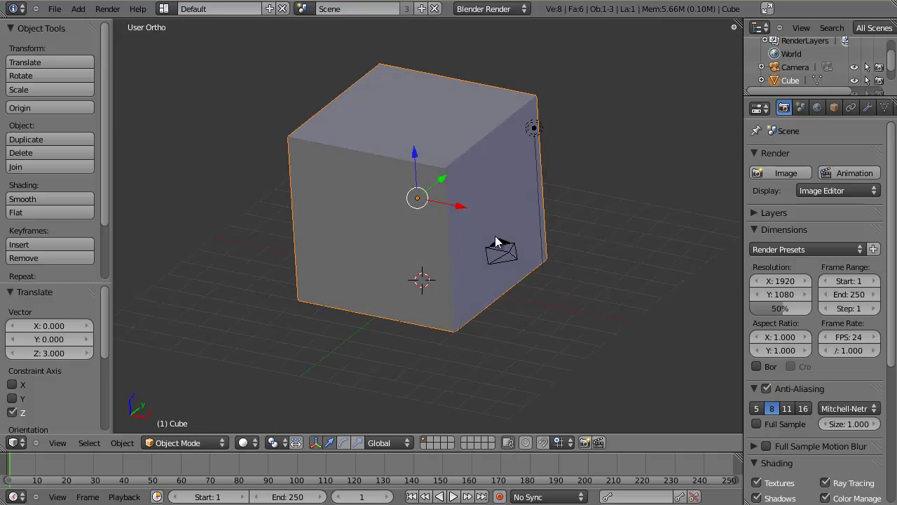
{"action": "key", "text": "KP_1"}
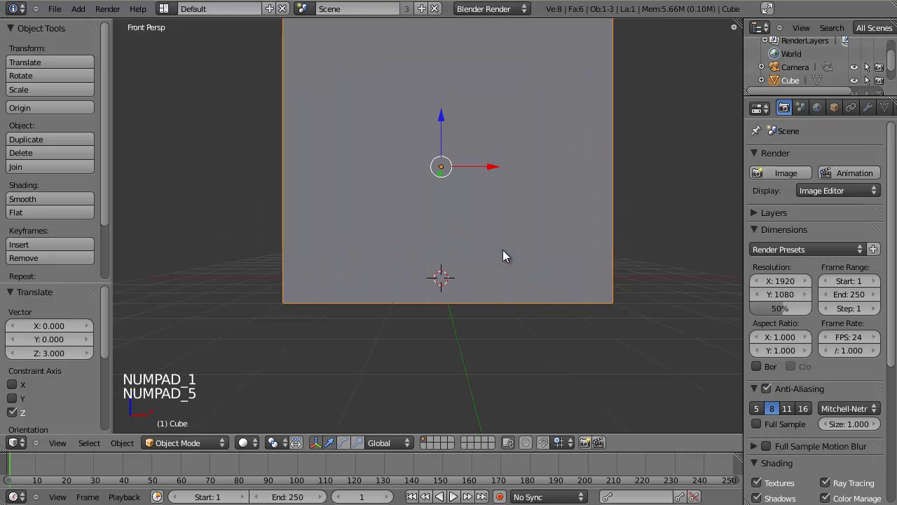
{"action": "key", "text": "z"}
{"action": "key", "text": "KP_5"}
{"action": "scroll", "coordinate": [464, 273], "scroll_direction": "down", "scroll_amount": 2}
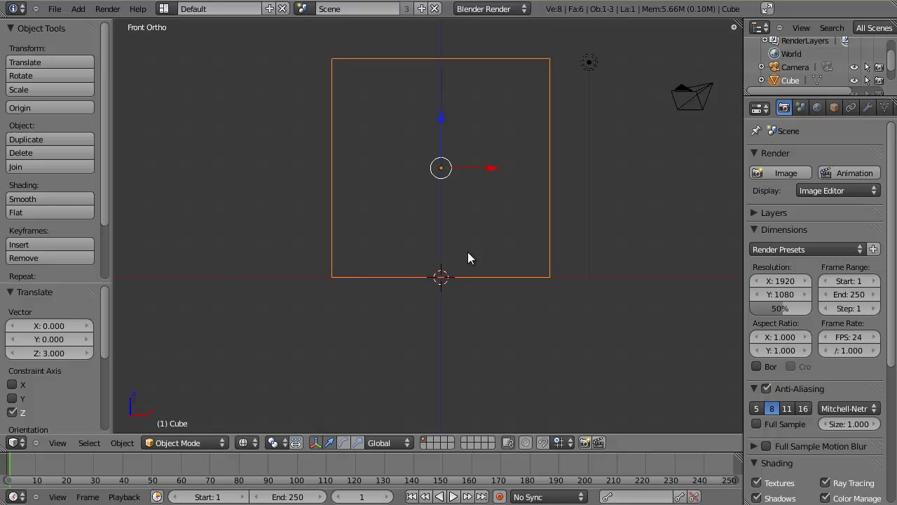
{"action": "scroll", "coordinate": [468, 258], "scroll_direction": "up", "scroll_amount": 2}
{"action": "middle_click_drag", "start_coordinate": [521, 273], "coordinate": [467, 333], "text": "shift"}
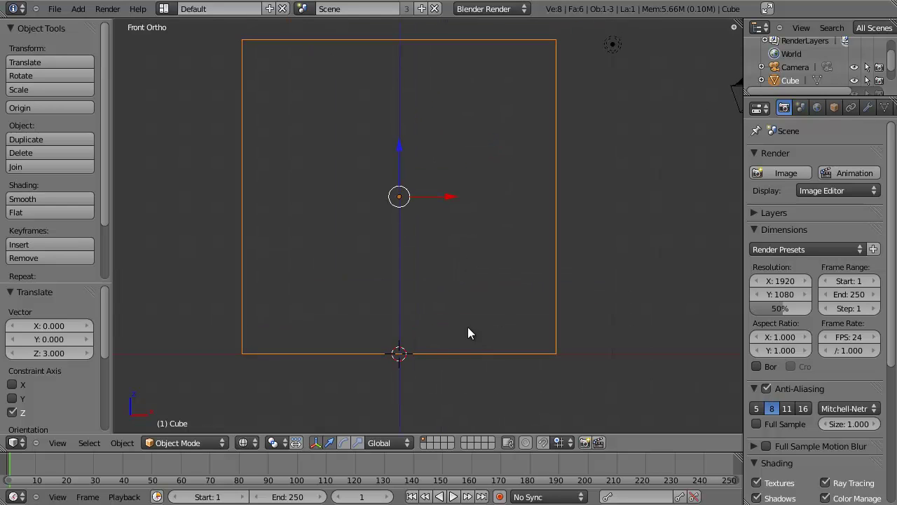
{"action": "left_click", "coordinate": [401, 306]}
{"action": "key", "text": "shift+a"}
{"action": "mouse_move", "coordinate": [400, 303]}
{"action": "left_click", "coordinate": [457, 359]}
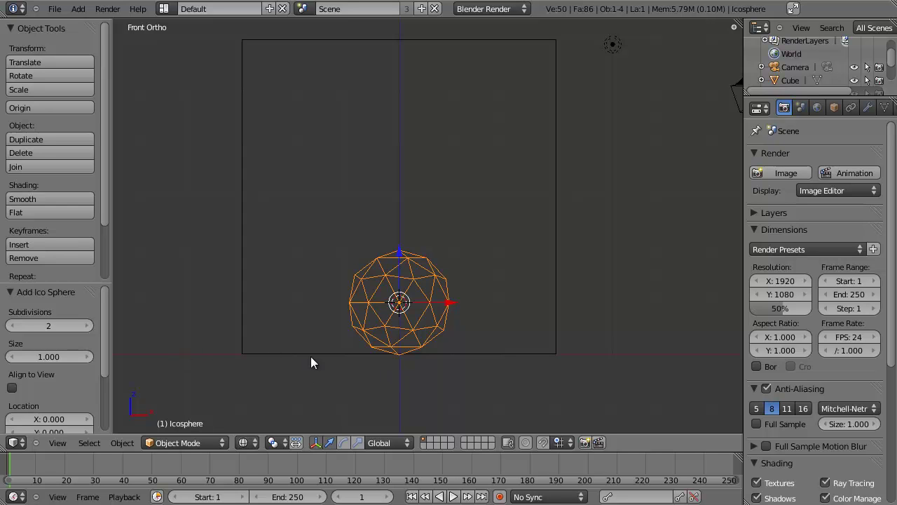
Step: Set the new ico sphere's subdivisions to 4
{"action": "scroll", "coordinate": [424, 346], "scroll_direction": "up", "scroll_amount": 1}
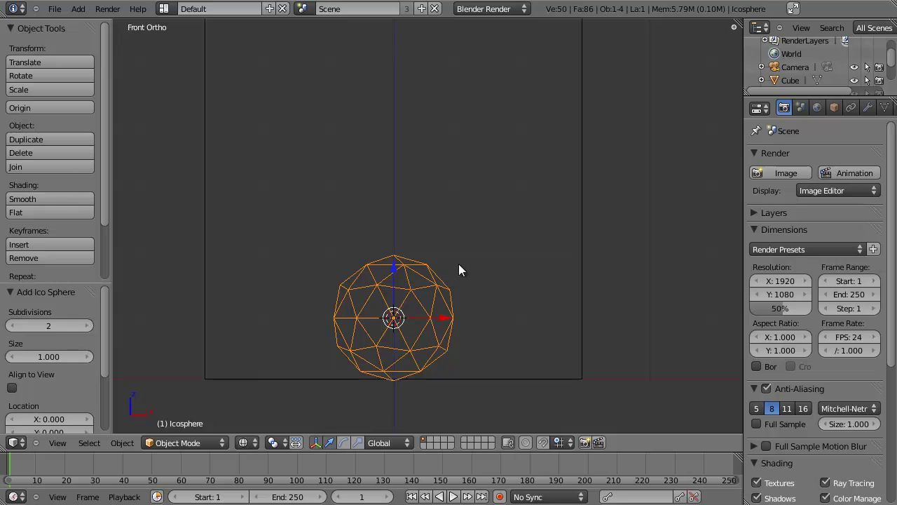
{"action": "left_click", "coordinate": [87, 325]}
{"action": "left_click", "coordinate": [87, 326]}
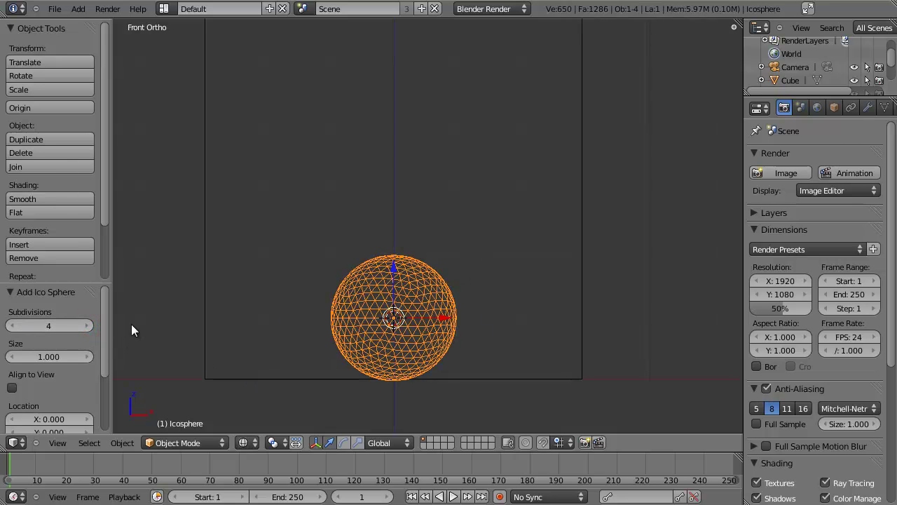
Step: Hide the tool shelf and delete the vertices of the ico sphere's lower half, leaving an upper dome
{"action": "key", "text": "t"}
{"action": "middle_click_drag", "start_coordinate": [441, 337], "coordinate": [469, 206], "text": "shift"}
{"action": "scroll", "coordinate": [485, 182], "scroll_direction": "up", "scroll_amount": 1}
{"action": "scroll", "coordinate": [485, 184], "scroll_direction": "down", "scroll_amount": 2}
{"action": "key", "text": "Tab"}
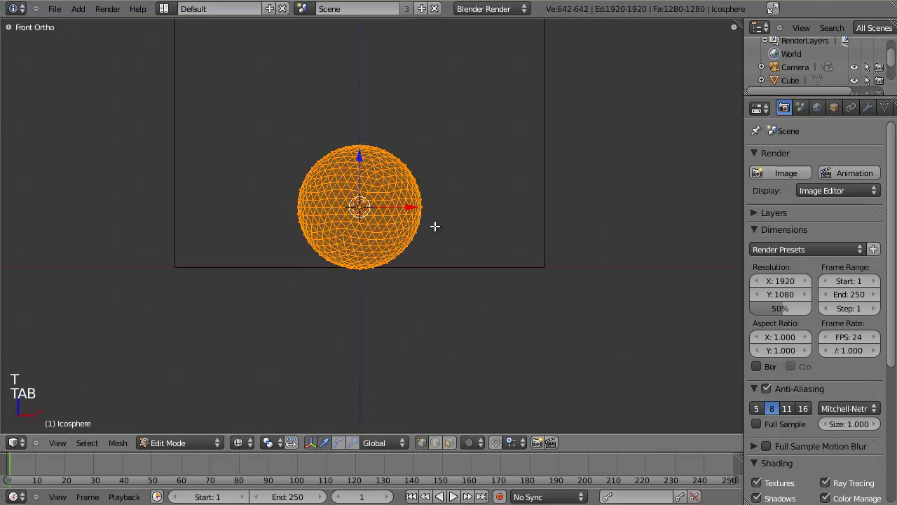
{"action": "key", "text": "a"}
{"action": "key", "text": "b"}
{"action": "left_click_drag", "start_coordinate": [282, 208], "coordinate": [578, 304]}
{"action": "key", "text": "x"}
{"action": "left_click", "coordinate": [579, 305]}
{"action": "key", "text": "Tab"}
{"action": "scroll", "coordinate": [579, 304], "scroll_direction": "down", "scroll_amount": 3}
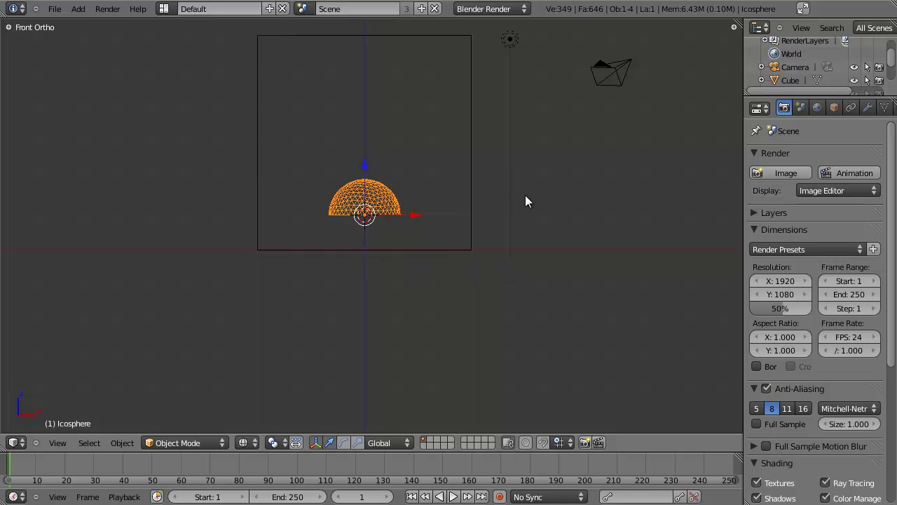
Step: Scale the dome down uniformly to less than half its size and hide the 3D transform manipulator
{"action": "key", "text": "s"}
{"action": "left_click", "coordinate": [420, 213]}
{"action": "scroll", "coordinate": [413, 223], "scroll_direction": "up", "scroll_amount": 3}
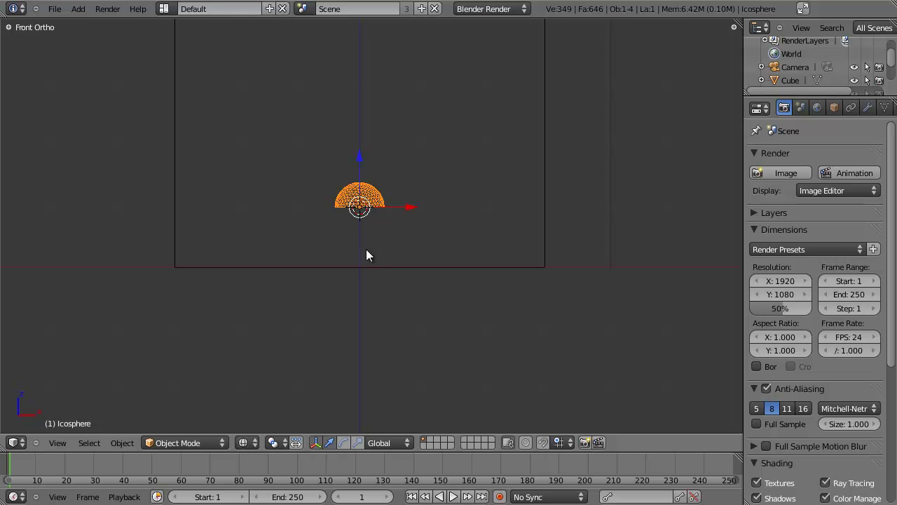
{"action": "scroll", "coordinate": [366, 249], "scroll_direction": "down", "scroll_amount": 2}
{"action": "key", "text": "ctrl+space"}
{"action": "mouse_move", "coordinate": [415, 238]}
{"action": "middle_mouse_down"}
{"action": "mouse_move", "coordinate": [437, 222]}
{"action": "mouse_move", "coordinate": [397, 253]}
{"action": "mouse_move", "coordinate": [458, 222]}
{"action": "mouse_move", "coordinate": [467, 186]}
{"action": "middle_mouse_up"}
{"action": "key", "text": "z"}
{"action": "key", "text": "z"}
{"action": "key", "text": "KP_1"}
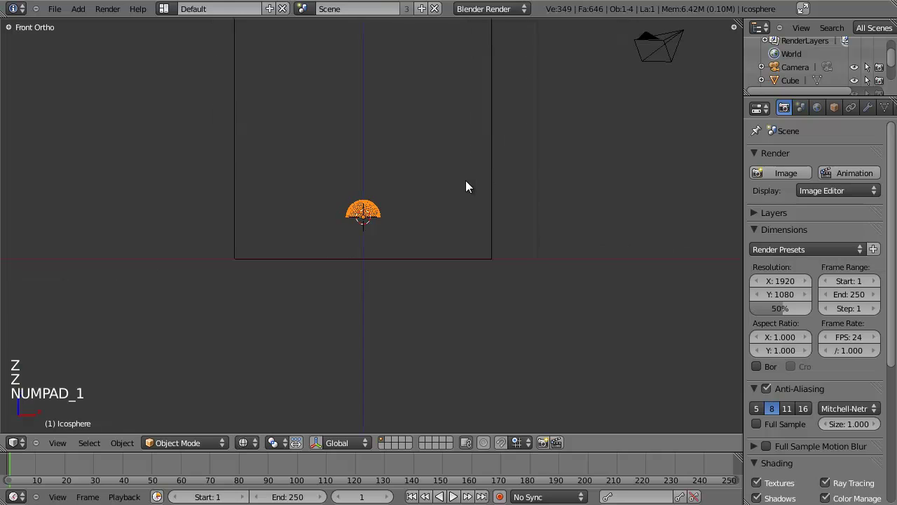
Step: Move the dome down about 0.98 units along the Z axis so its base sits on the cube's bottom face
{"action": "scroll", "coordinate": [466, 180], "scroll_direction": "up", "scroll_amount": 4}
{"action": "key", "text": "g"}
{"action": "key", "text": "z"}
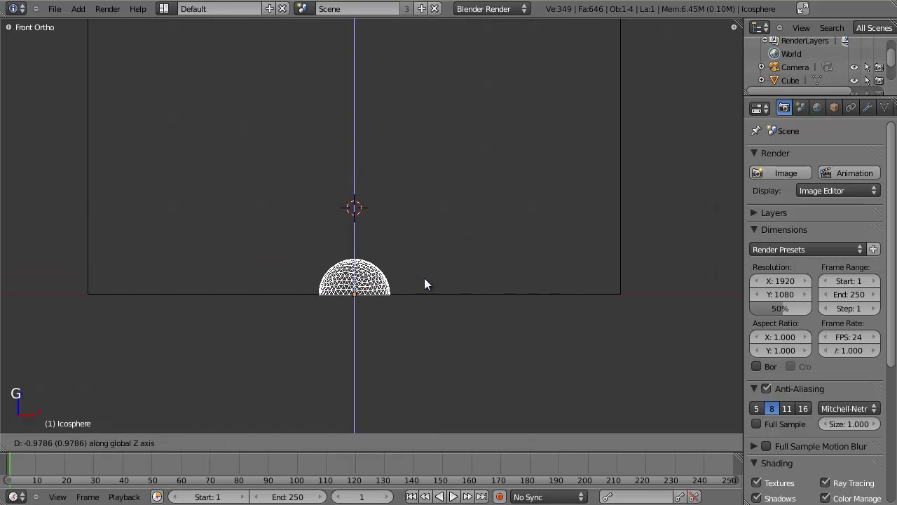
{"action": "left_click", "coordinate": [424, 284]}
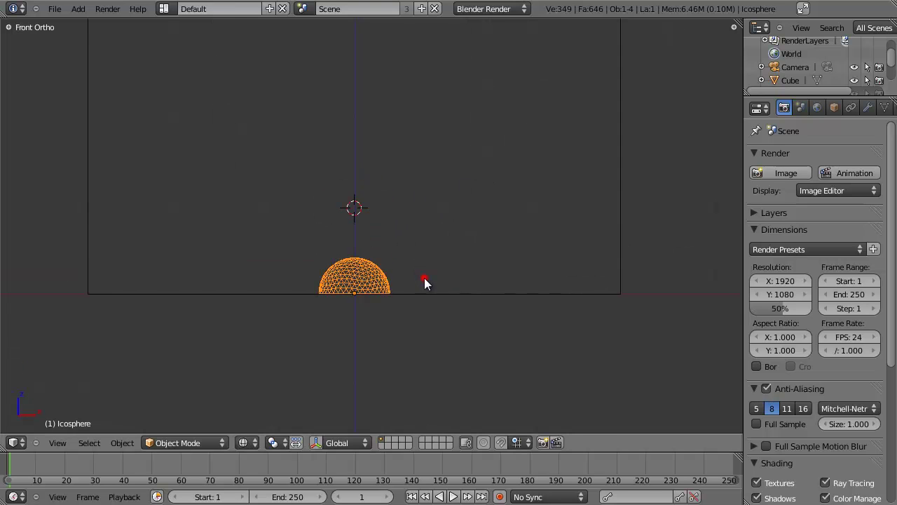
{"action": "middle_click_drag", "start_coordinate": [424, 284], "coordinate": [413, 236]}
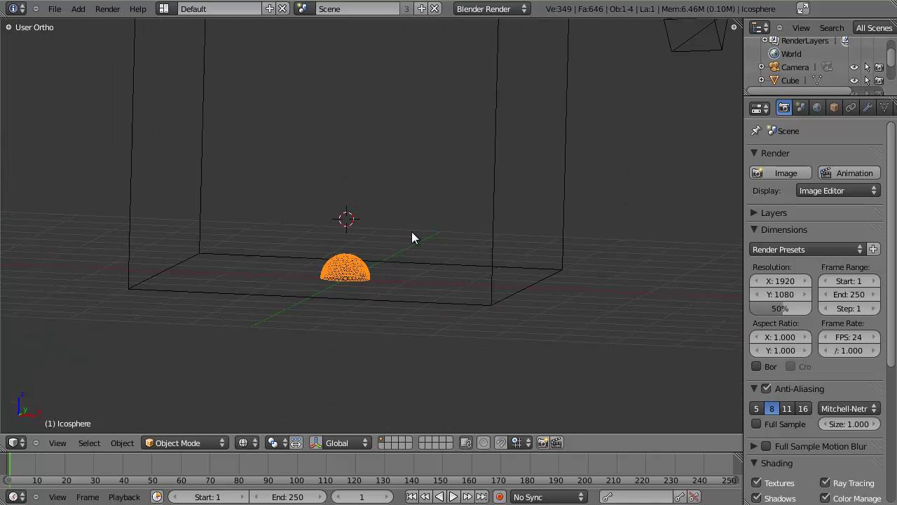
Step: In front view, raise the dome along the Z axis by just under 1 unit, clear of the cube's bottom face
{"action": "key", "text": "KP_1"}
{"action": "scroll", "coordinate": [431, 242], "scroll_direction": "up", "scroll_amount": 2}
{"action": "scroll", "coordinate": [442, 270], "scroll_direction": "down", "scroll_amount": 3}
{"action": "key", "text": "g"}
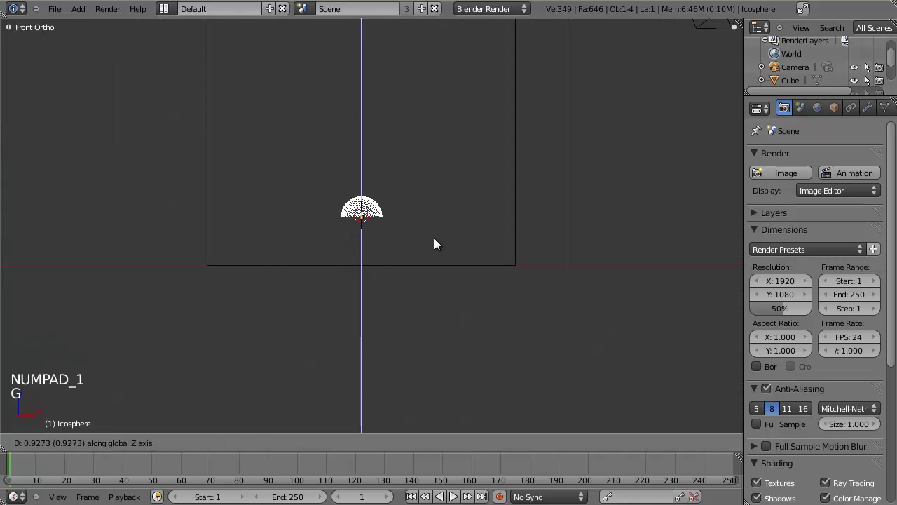
{"action": "left_click", "coordinate": [434, 235]}
{"action": "scroll", "coordinate": [363, 263], "scroll_direction": "up", "scroll_amount": 2}
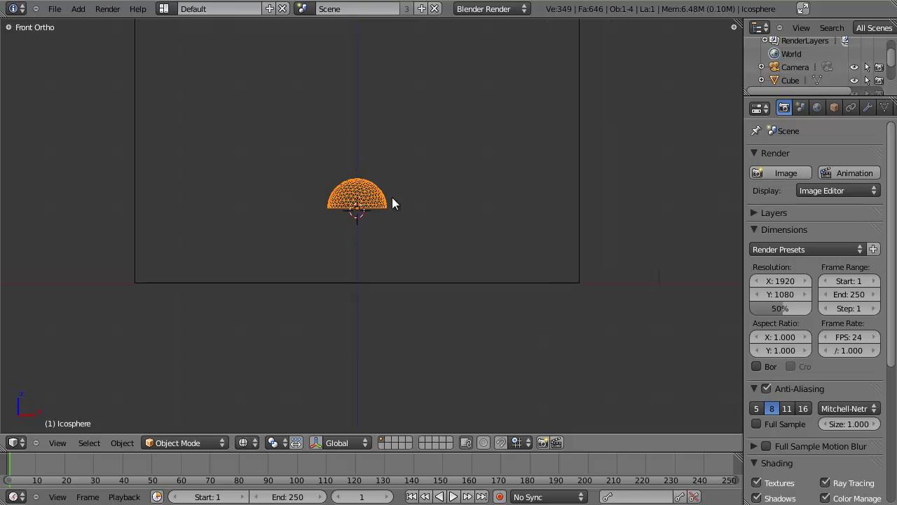
{"action": "key", "text": "g"}
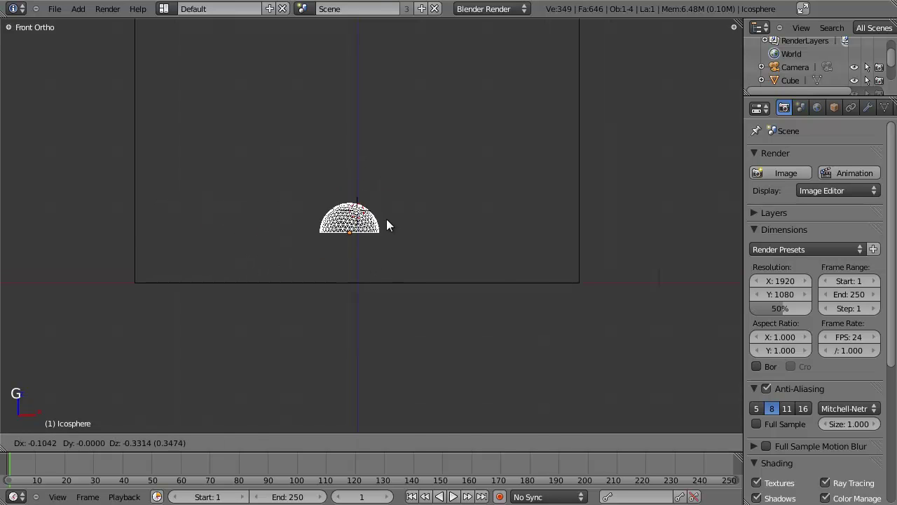
{"action": "left_click", "coordinate": [390, 222]}
Step: Enlarge the Properties editor over the outliner and add a particle system to the dome
{"action": "scroll", "coordinate": [438, 210], "scroll_direction": "down", "scroll_amount": 1}
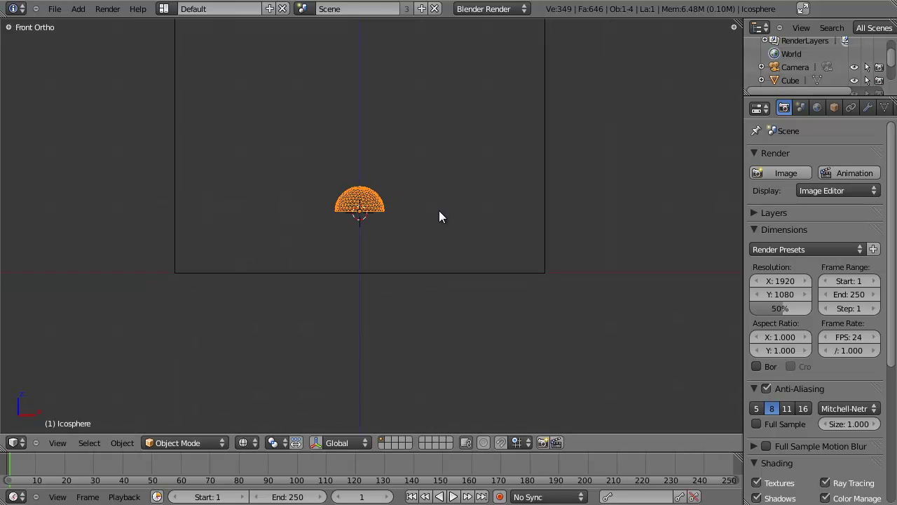
{"action": "scroll", "coordinate": [491, 225], "scroll_direction": "up", "scroll_amount": 1}
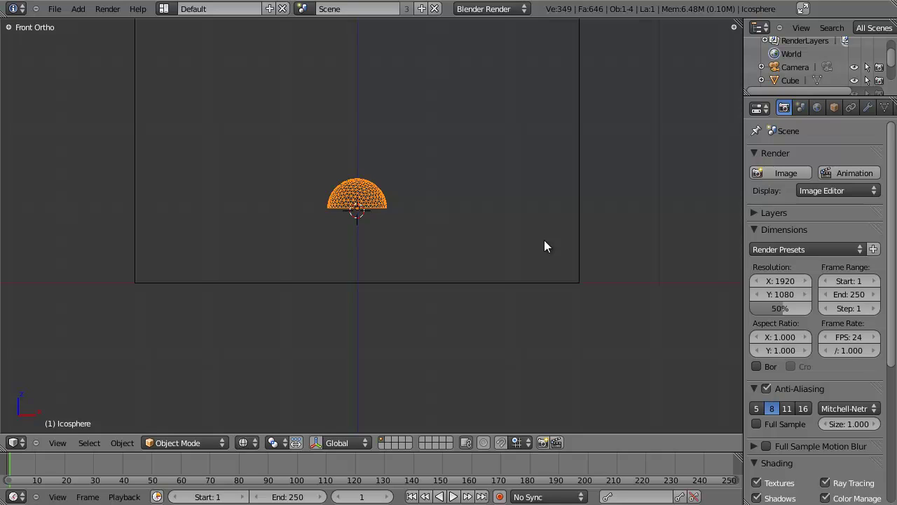
{"action": "scroll", "coordinate": [545, 241], "scroll_direction": "down", "scroll_amount": 2}
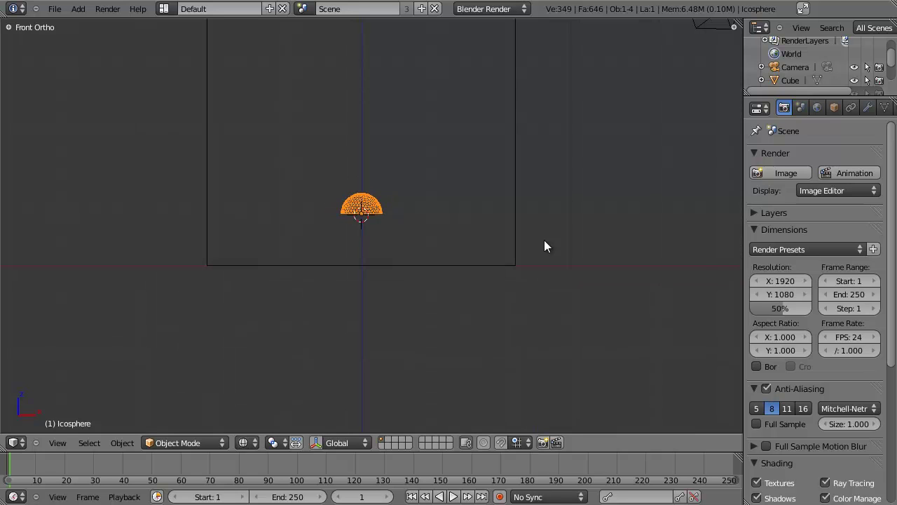
{"action": "scroll", "coordinate": [508, 249], "scroll_direction": "down", "scroll_amount": 2}
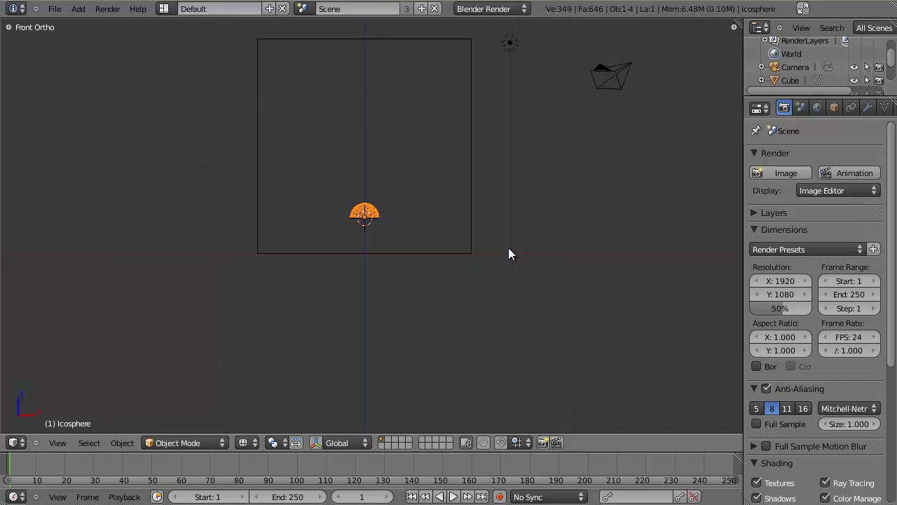
{"action": "scroll", "coordinate": [508, 248], "scroll_direction": "up", "scroll_amount": 2}
{"action": "middle_click_drag", "start_coordinate": [490, 225], "coordinate": [499, 304], "text": "shift"}
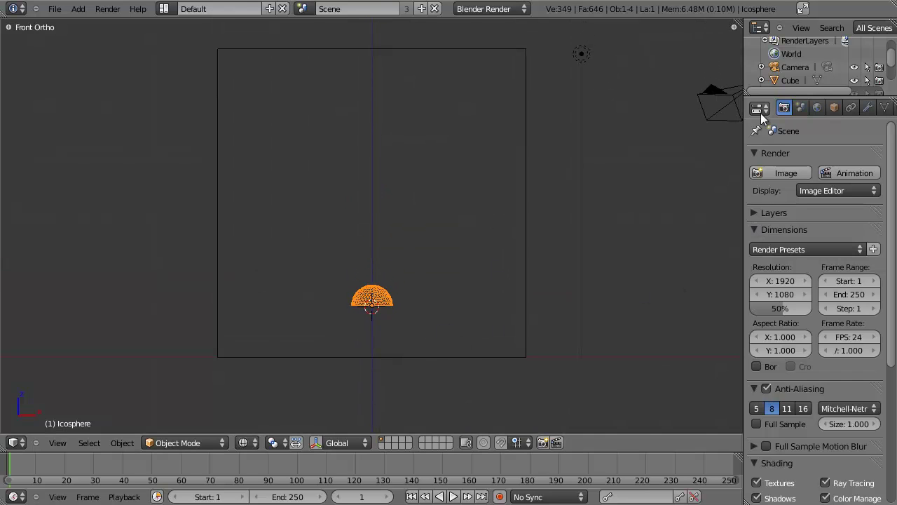
{"action": "left_click_drag", "start_coordinate": [746, 93], "coordinate": [701, 85]}
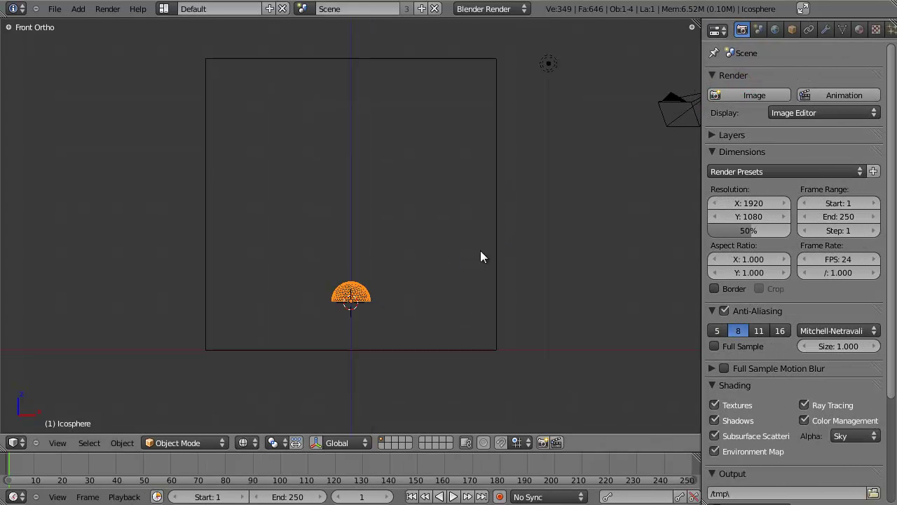
{"action": "left_click_drag", "start_coordinate": [699, 155], "coordinate": [677, 157]}
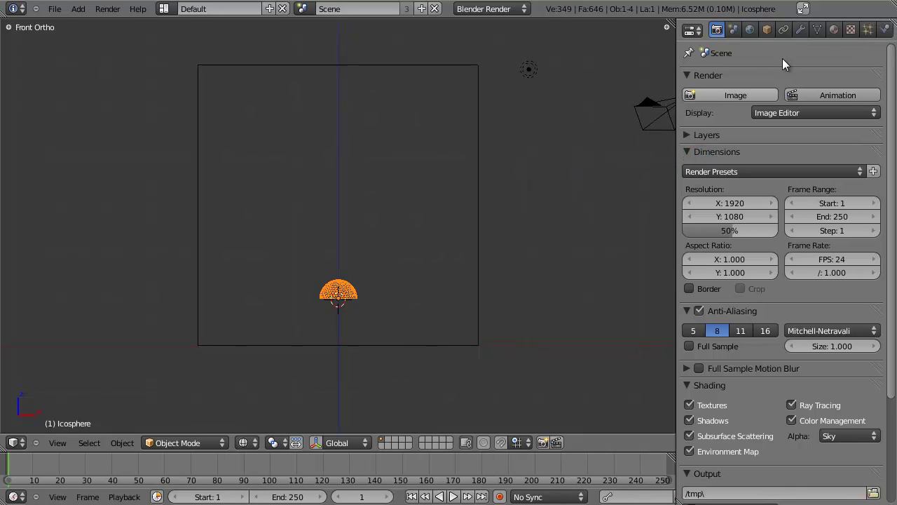
{"action": "left_click", "coordinate": [868, 29]}
{"action": "left_click", "coordinate": [874, 78]}
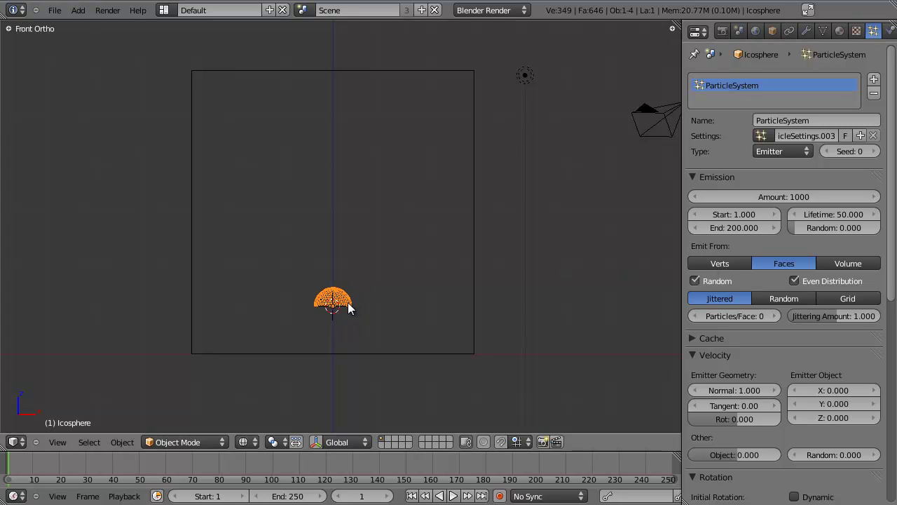
{"action": "scroll", "coordinate": [348, 302], "scroll_direction": "up", "scroll_amount": 1}
{"action": "middle_click_drag", "start_coordinate": [356, 317], "coordinate": [360, 333], "text": "shift"}
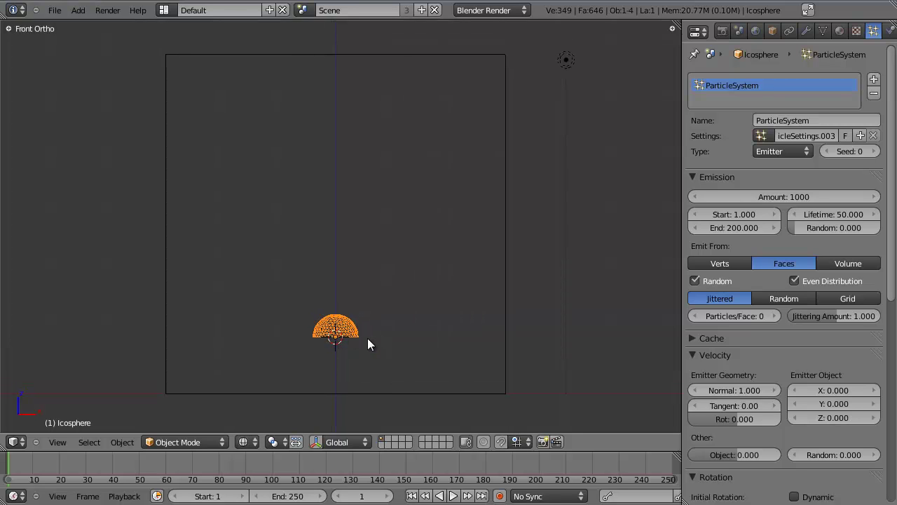
{"action": "scroll", "coordinate": [368, 344], "scroll_direction": "up", "scroll_amount": 2}
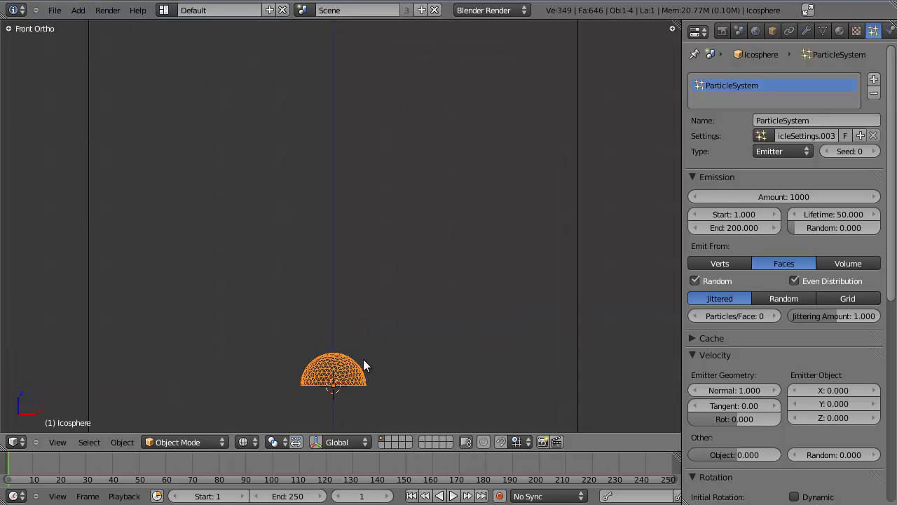
{"action": "middle_click_drag", "start_coordinate": [365, 361], "coordinate": [372, 266], "text": "shift"}
{"action": "scroll", "coordinate": [373, 274], "scroll_direction": "up", "scroll_amount": 1}
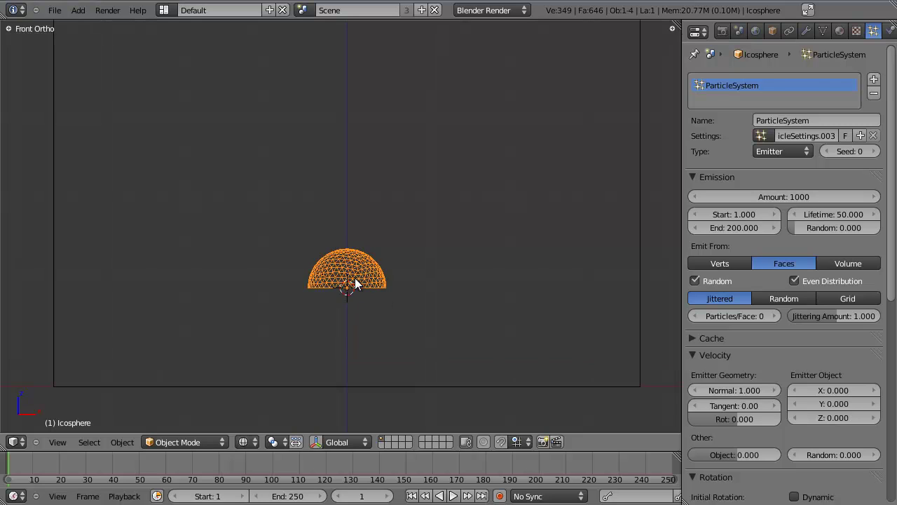
{"action": "scroll", "coordinate": [355, 279], "scroll_direction": "up", "scroll_amount": 1}
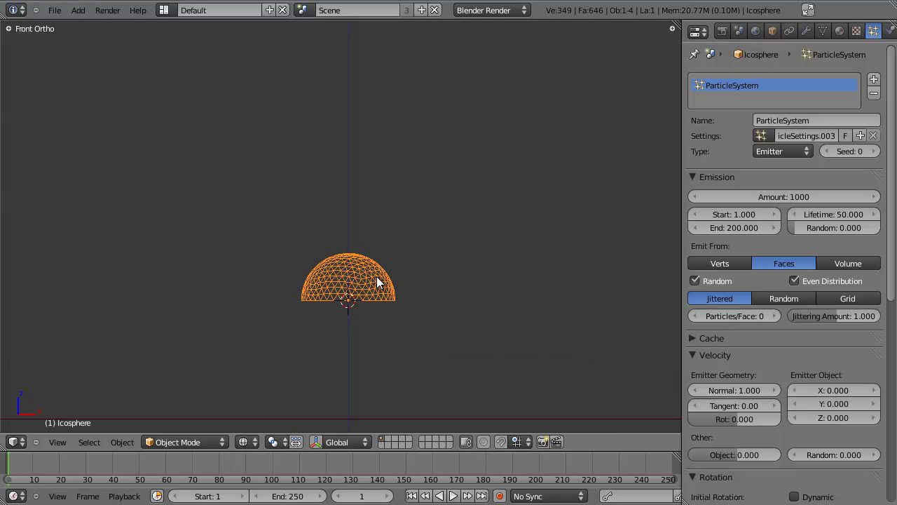
{"action": "scroll", "coordinate": [382, 282], "scroll_direction": "down", "scroll_amount": 5}
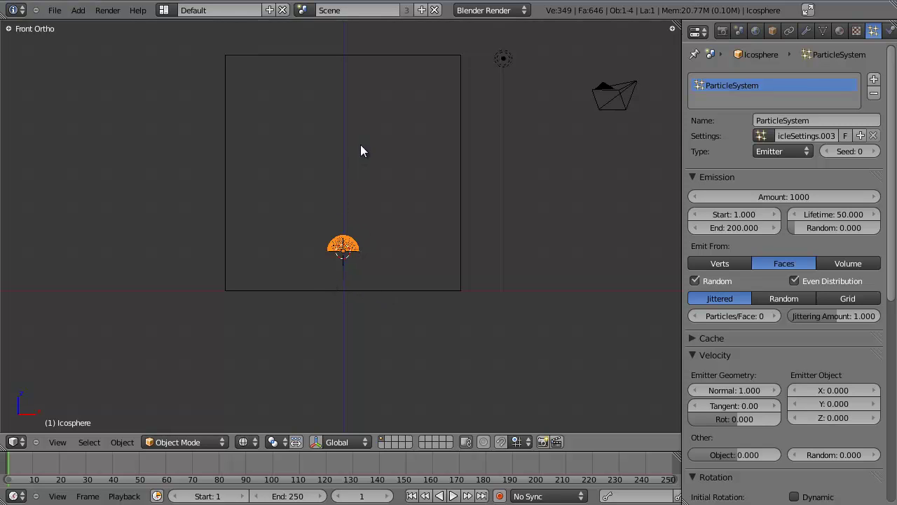
{"action": "scroll", "coordinate": [386, 260], "scroll_direction": "up", "scroll_amount": 4}
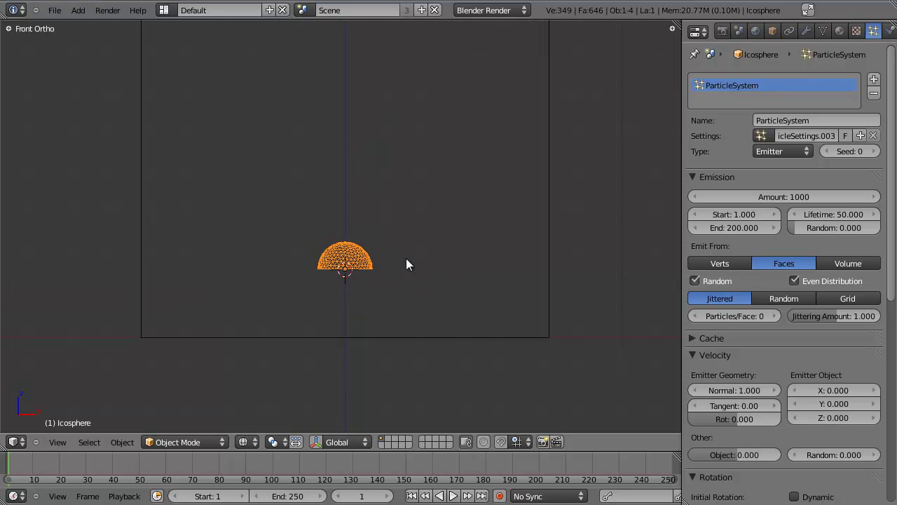
Step: Set both the start and the end frame of the dome's particle emission to 2
{"action": "left_click", "coordinate": [736, 215]}
{"action": "type", "text": "2"}
{"action": "key", "text": "Return"}
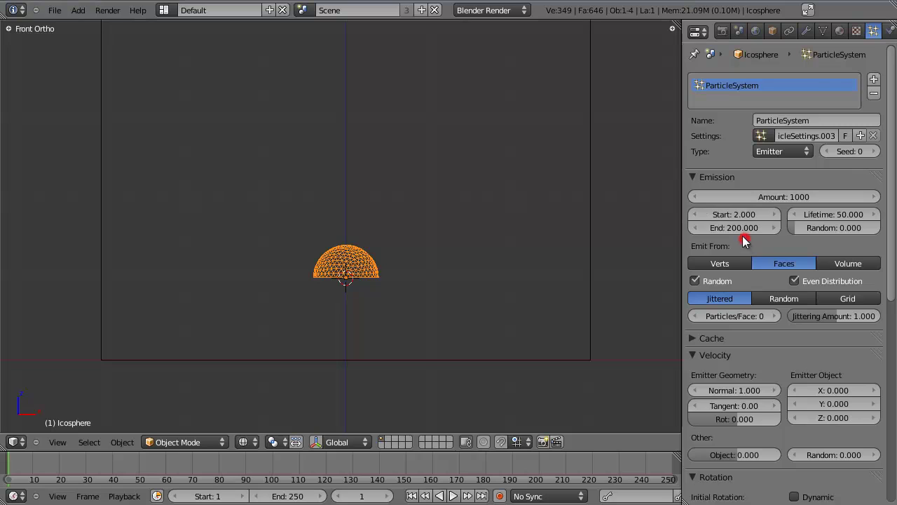
{"action": "left_click", "coordinate": [741, 229]}
{"action": "type", "text": "2"}
{"action": "key", "text": "Return"}
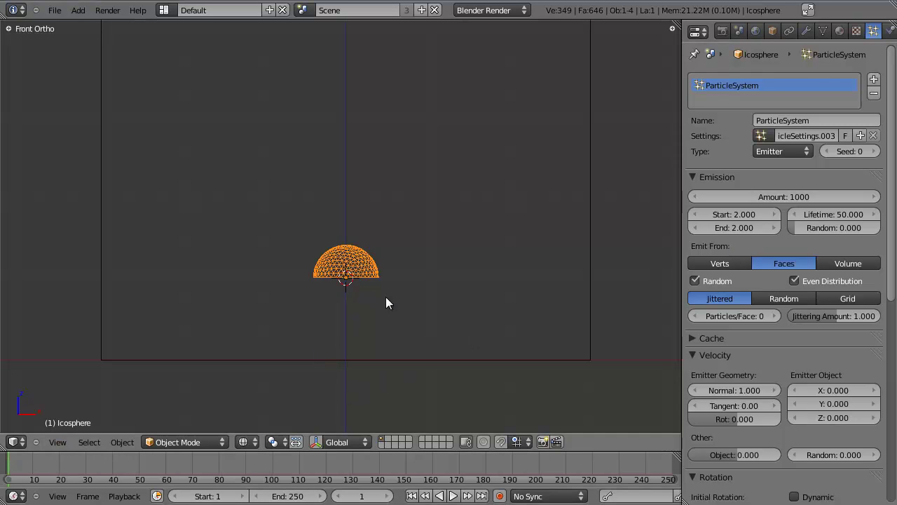
Step: Play the animation several times and examine how the particles burst from the dome
{"action": "scroll", "coordinate": [413, 293], "scroll_direction": "up", "scroll_amount": 4}
{"action": "key", "text": "alt+a"}
{"action": "key", "text": "Escape"}
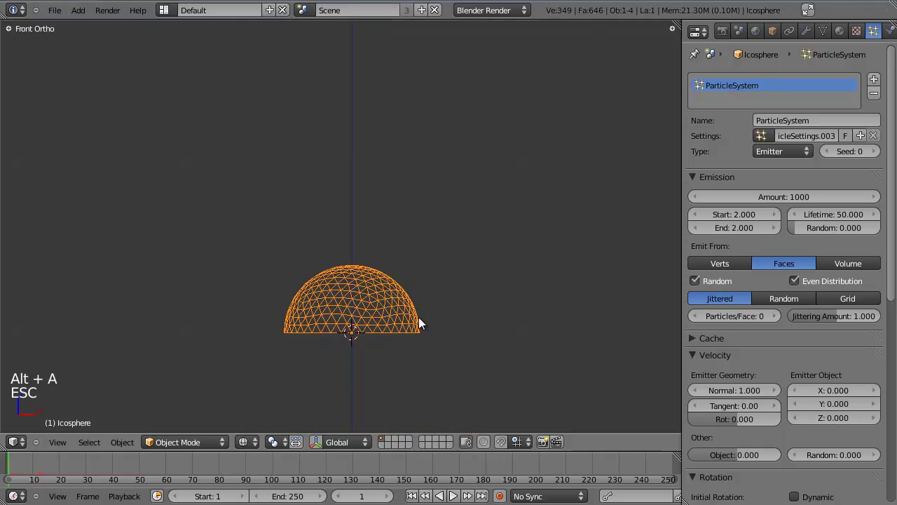
{"action": "key", "text": "alt+a"}
{"action": "key", "text": "Escape"}
{"action": "key", "text": "alt+a"}
{"action": "key", "text": "Escape"}
{"action": "key", "text": "alt+a"}
{"action": "key", "text": "Escape"}
{"action": "scroll", "coordinate": [432, 319], "scroll_direction": "down", "scroll_amount": 2}
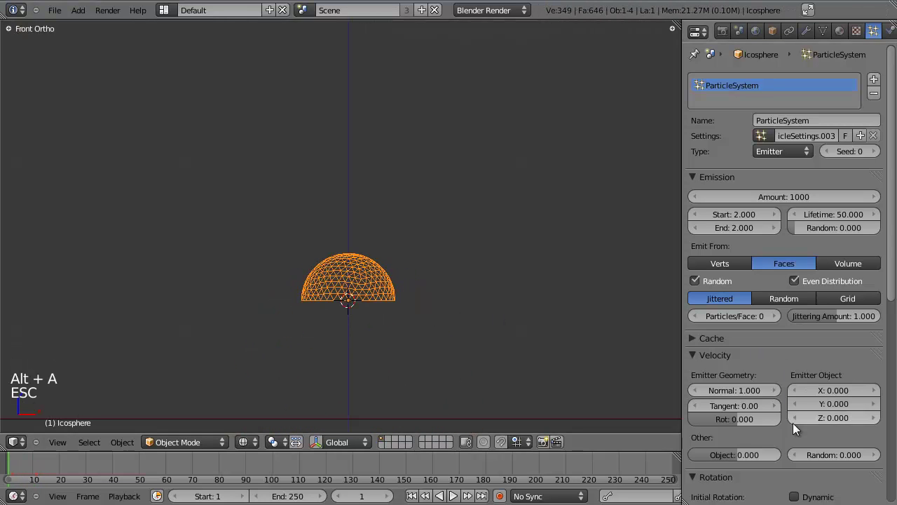
Step: Open the Field Weights settings of the dome's particle system
{"action": "scroll", "coordinate": [792, 423], "scroll_direction": "down", "scroll_amount": 10}
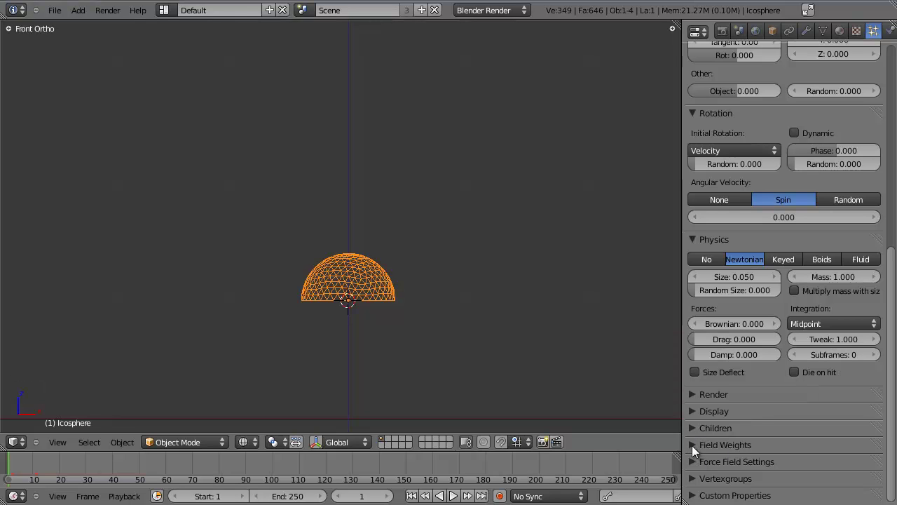
{"action": "left_click", "coordinate": [692, 445]}
{"action": "scroll", "coordinate": [841, 267], "scroll_direction": "up", "scroll_amount": 10}
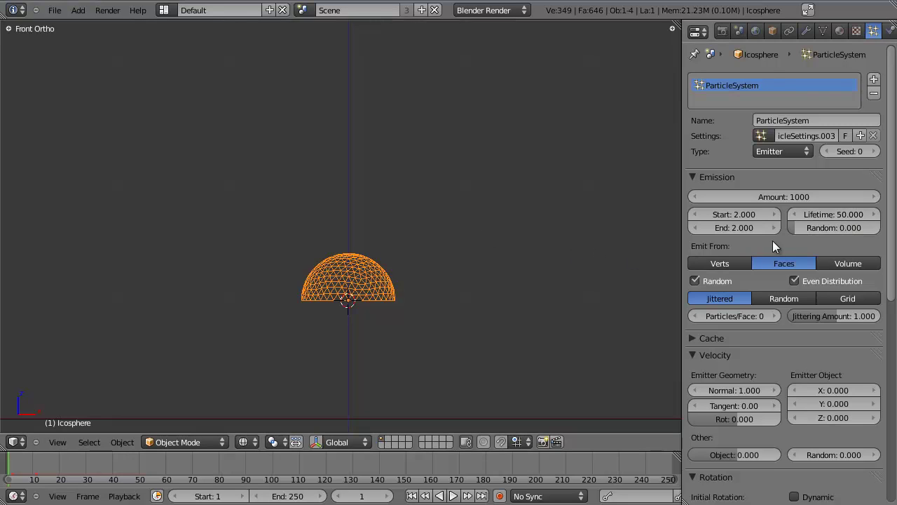
Step: Try a particle lifetime of 1 frame and preview the emission by playing the animation repeatedly
{"action": "left_click", "coordinate": [830, 214]}
{"action": "type", "text": "1"}
{"action": "left_click", "coordinate": [834, 245]}
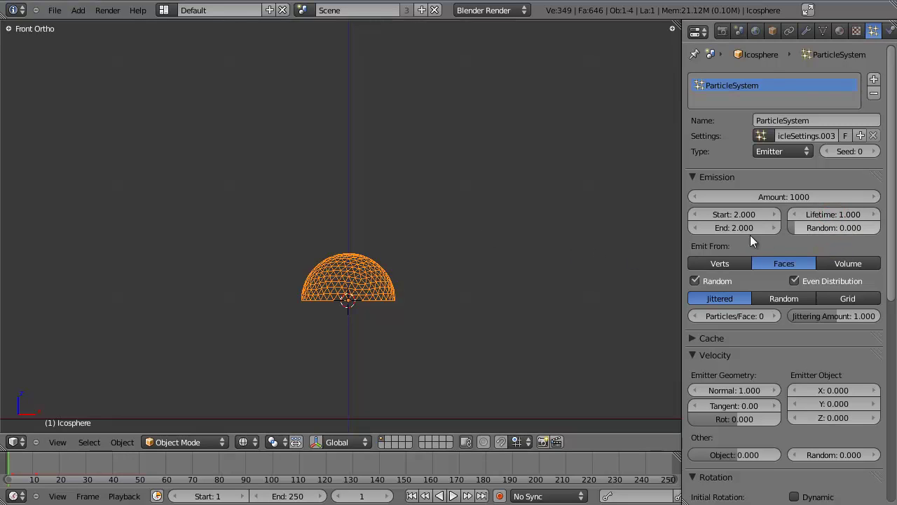
{"action": "key", "text": "alt+a"}
{"action": "key", "text": "Escape"}
{"action": "key", "text": "alt+a"}
{"action": "key", "text": "Escape"}
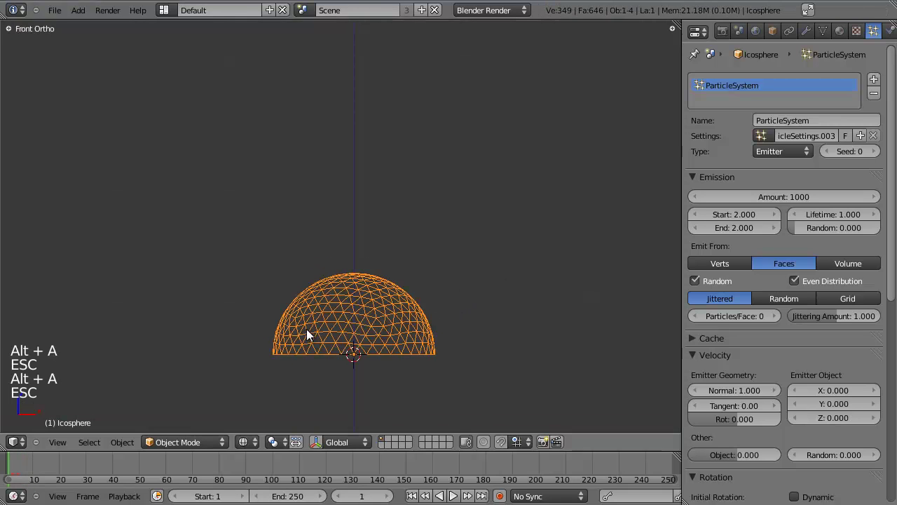
{"action": "key", "text": "alt+a"}
{"action": "key", "text": "Escape"}
{"action": "key", "text": "alt+a"}
{"action": "key", "text": "Escape"}
Step: Set the particle lifetime to 6 frames and play the animation a few times to check the burst
{"action": "left_click", "coordinate": [828, 213]}
{"action": "type", "text": "6"}
{"action": "key", "text": "Return"}
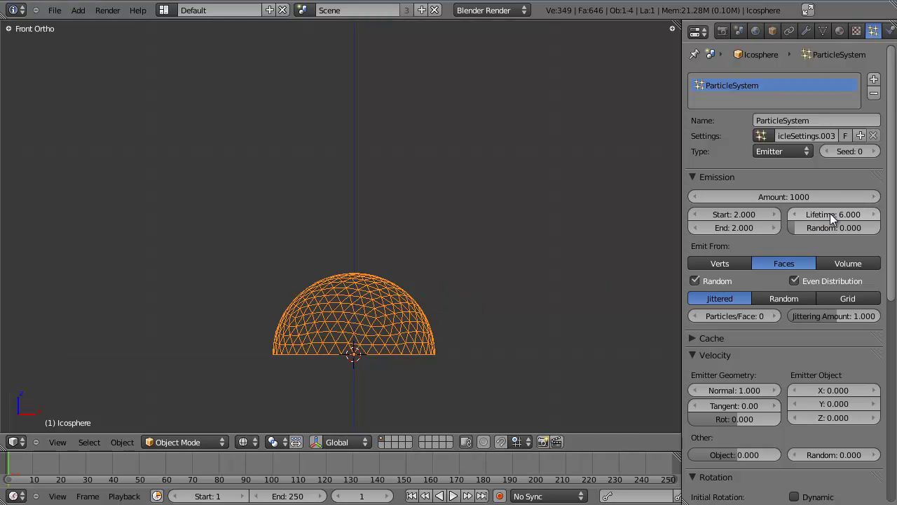
{"action": "key", "text": "alt+a"}
{"action": "key", "text": "Escape"}
{"action": "key", "text": "alt+a"}
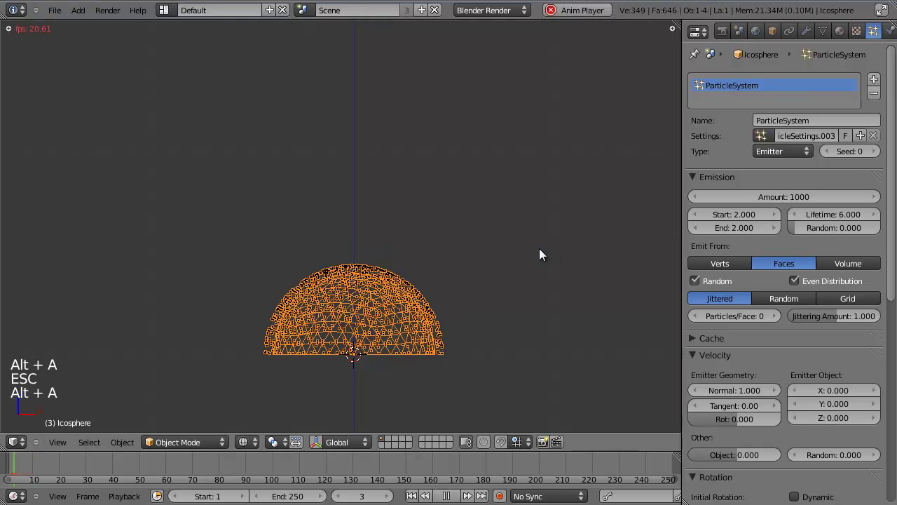
{"action": "key", "text": "Escape"}
{"action": "key", "text": "alt+a"}
{"action": "key", "text": "Escape"}
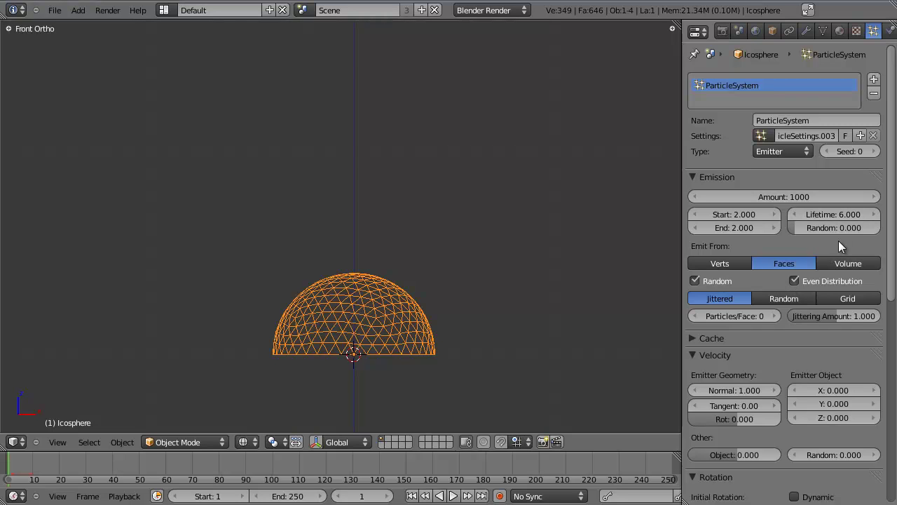
Step: Expand the particle Render and Display settings and play the animation, stopping at frame 7 with the particles emitted
{"action": "scroll", "coordinate": [768, 260], "scroll_direction": "down", "scroll_amount": 10}
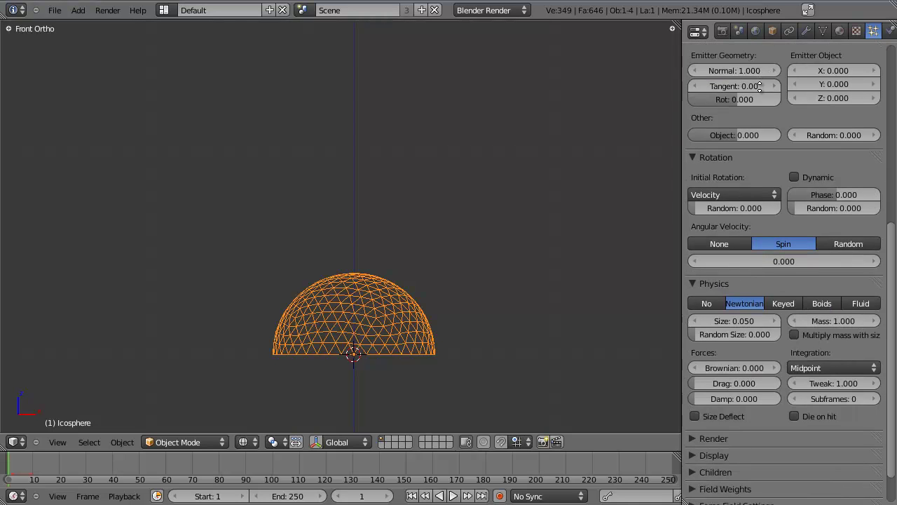
{"action": "left_click", "coordinate": [701, 392]}
{"action": "scroll", "coordinate": [700, 398], "scroll_direction": "down", "scroll_amount": 3}
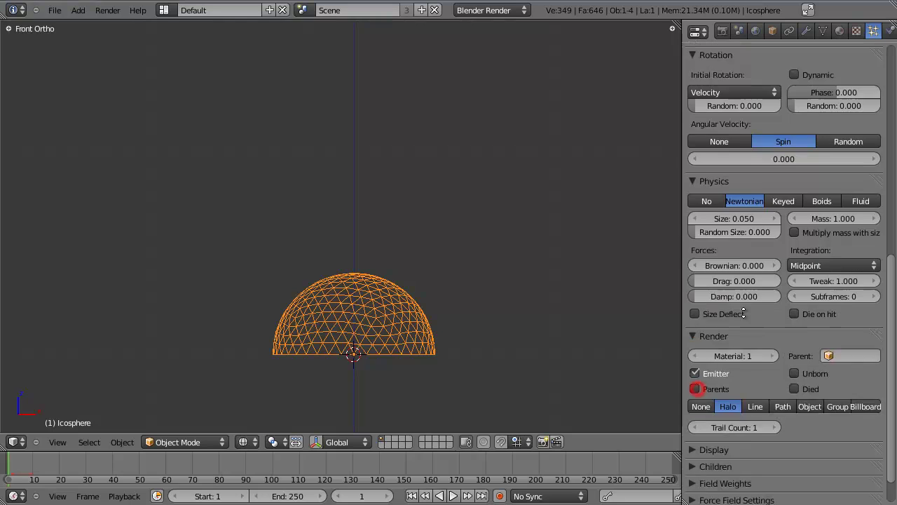
{"action": "left_click", "coordinate": [701, 411]}
{"action": "scroll", "coordinate": [700, 406], "scroll_direction": "down", "scroll_amount": 2}
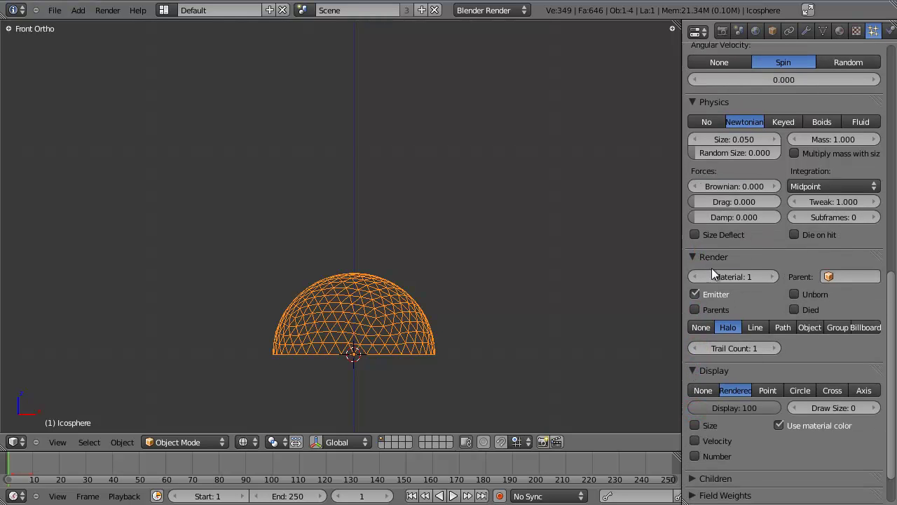
{"action": "key", "text": "alt+a"}
{"action": "key", "text": "alt+a"}
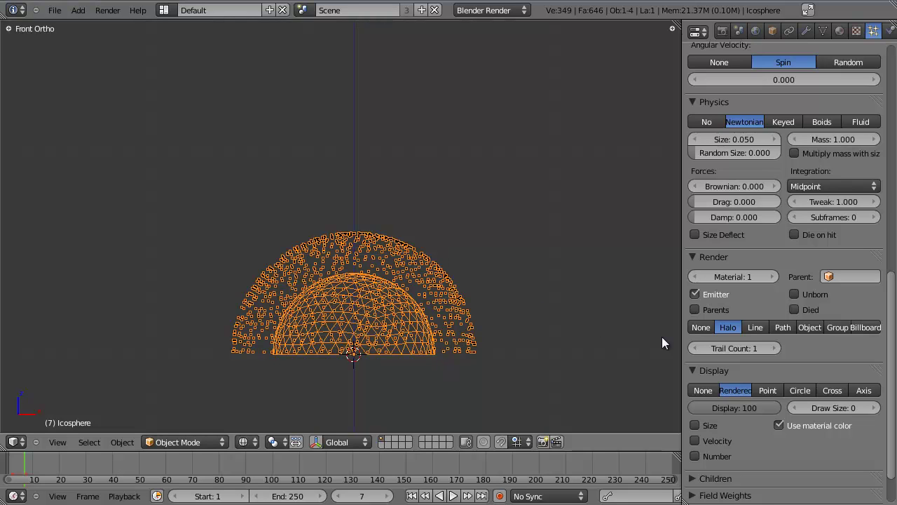
Step: Set particle rendering to None and the viewport display to Point, and collapse both settings sections
{"action": "left_click", "coordinate": [700, 327]}
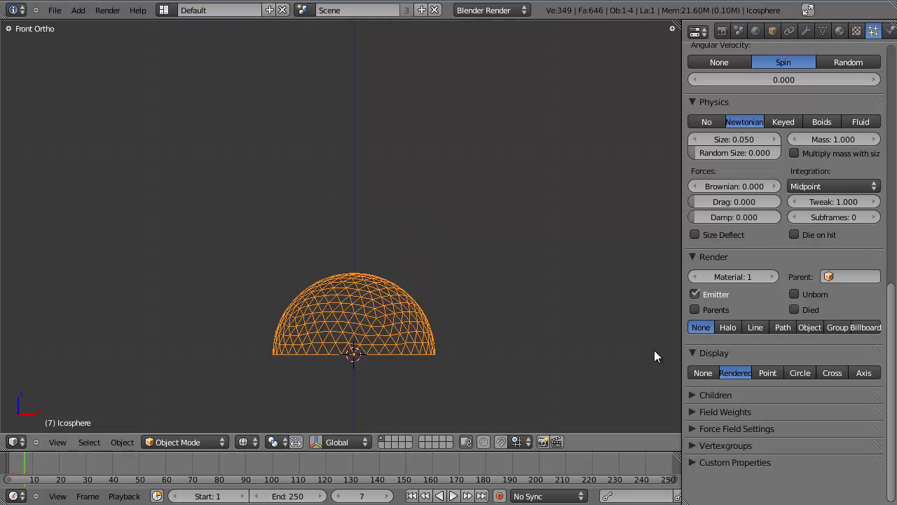
{"action": "left_click", "coordinate": [765, 371]}
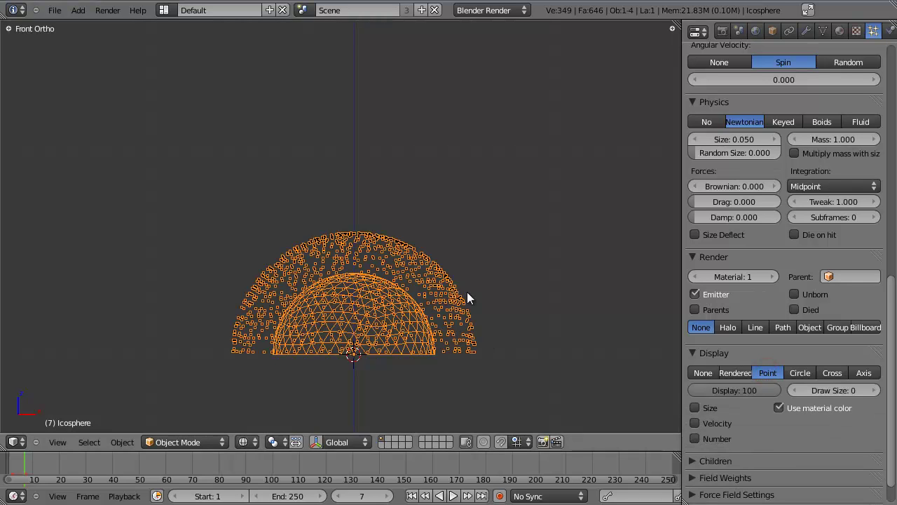
{"action": "left_click", "coordinate": [694, 352]}
{"action": "left_click", "coordinate": [692, 256]}
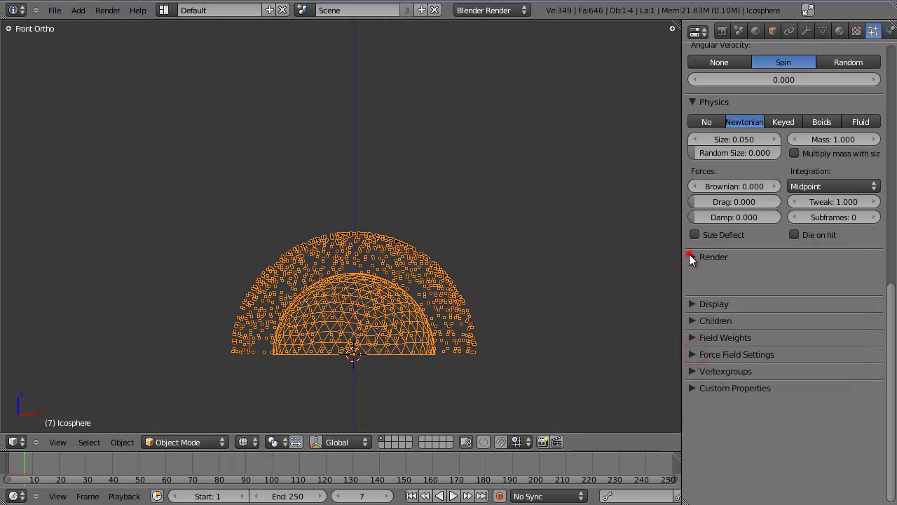
Step: Play the animation from the first frame several times to check the dome's particle burst against the emission settings
{"action": "scroll", "coordinate": [764, 309], "scroll_direction": "up", "scroll_amount": 10}
{"action": "scroll", "coordinate": [762, 87], "scroll_direction": "up", "scroll_amount": 3}
{"action": "key", "text": "alt+a"}
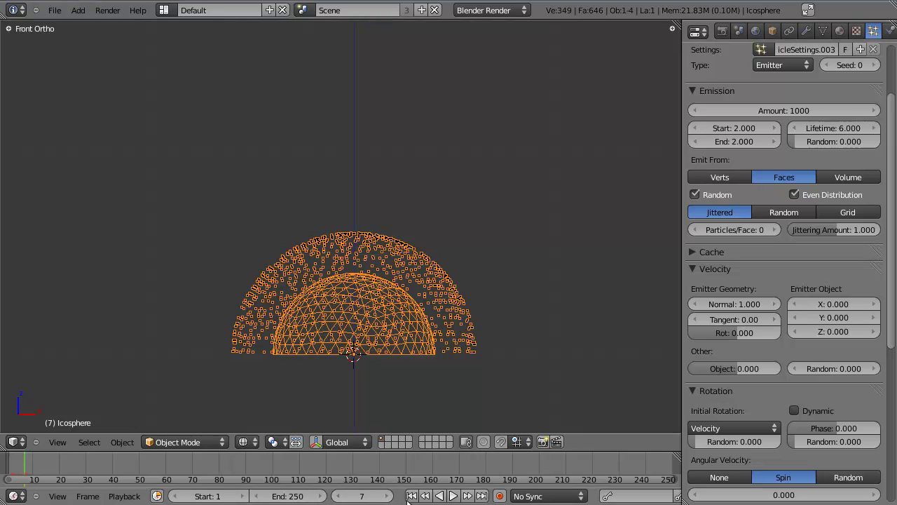
{"action": "key", "text": "Escape"}
{"action": "key", "text": "alt+a"}
{"action": "key", "text": "Escape"}
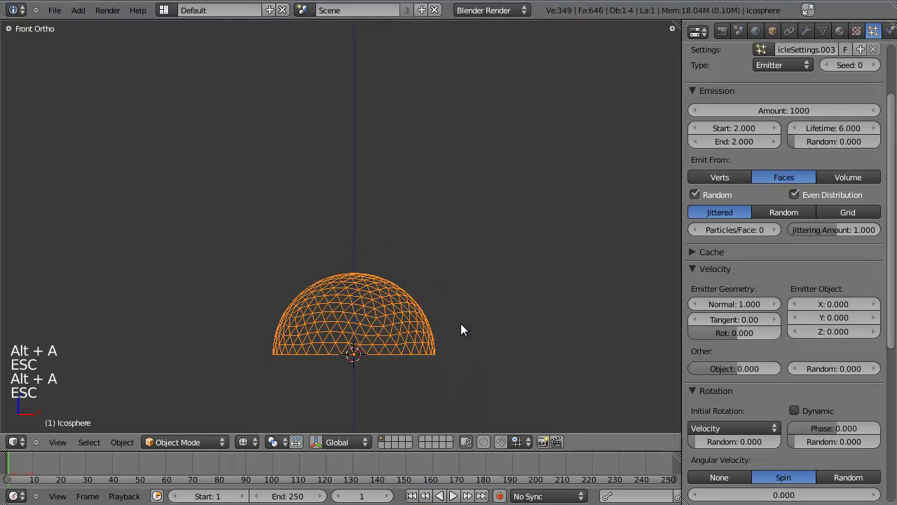
{"action": "key", "text": "alt+a"}
{"action": "key", "text": "Escape"}
Step: Preview the dome's particle burst a couple of times with the whole domain cube in view
{"action": "scroll", "coordinate": [451, 315], "scroll_direction": "down", "scroll_amount": 3}
{"action": "scroll", "coordinate": [451, 315], "scroll_direction": "down", "scroll_amount": 4}
{"action": "scroll", "coordinate": [454, 262], "scroll_direction": "up", "scroll_amount": 2, "text": "shift"}
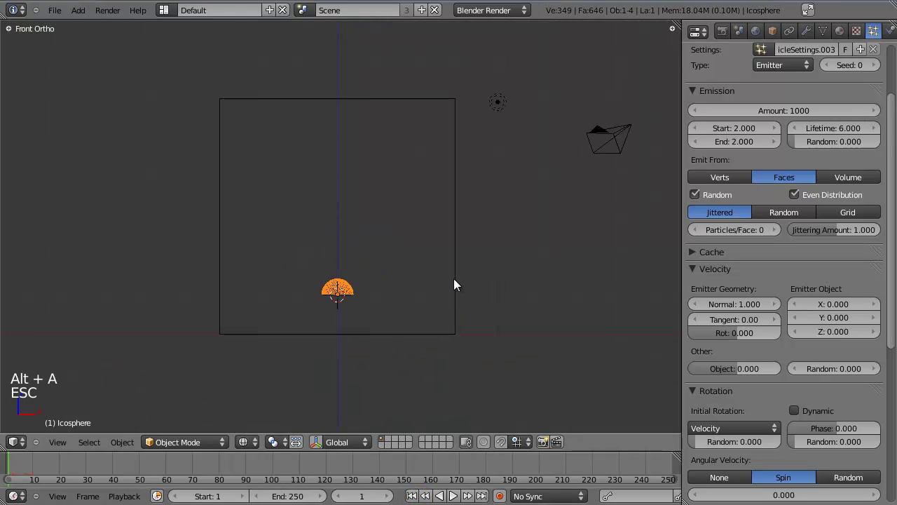
{"action": "right_click", "coordinate": [456, 271]}
{"action": "right_click", "coordinate": [339, 299]}
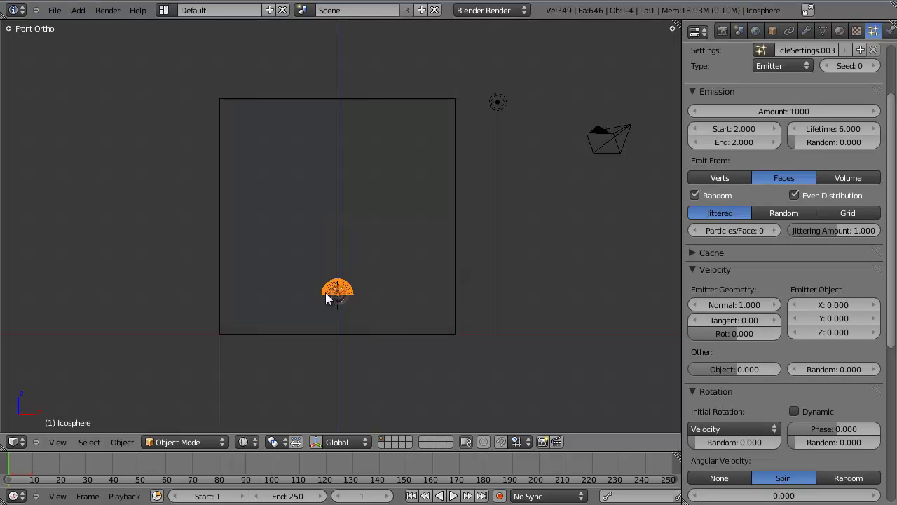
{"action": "key", "text": "alt+a"}
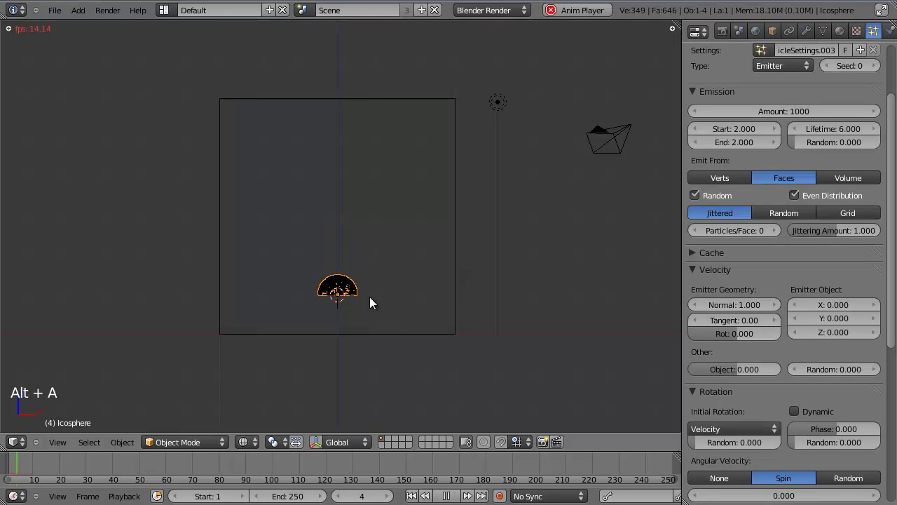
{"action": "key", "text": "Escape"}
{"action": "key", "text": "alt+a"}
{"action": "key", "text": "Escape"}
Step: Add smoke physics to the large cube and set its smoke type to Domain
{"action": "right_click", "coordinate": [447, 297]}
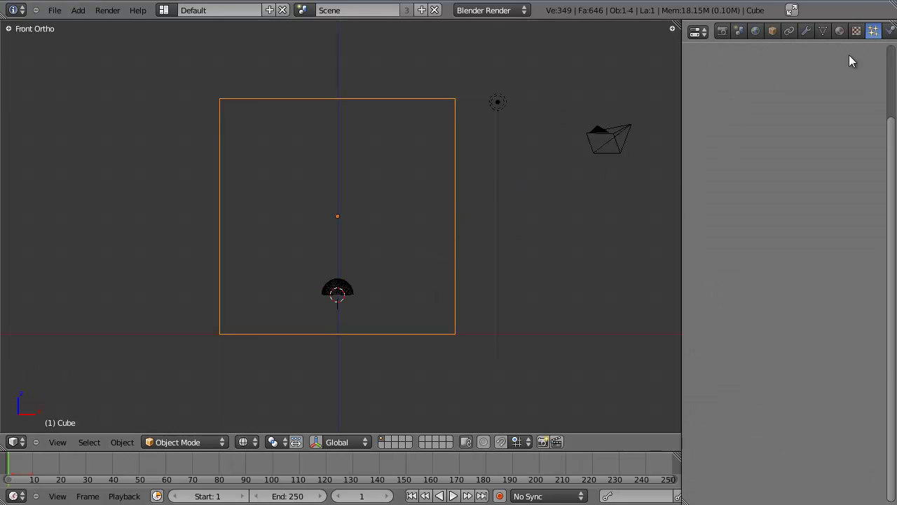
{"action": "scroll", "coordinate": [846, 31], "scroll_direction": "down", "scroll_amount": 1}
{"action": "left_click", "coordinate": [883, 31]}
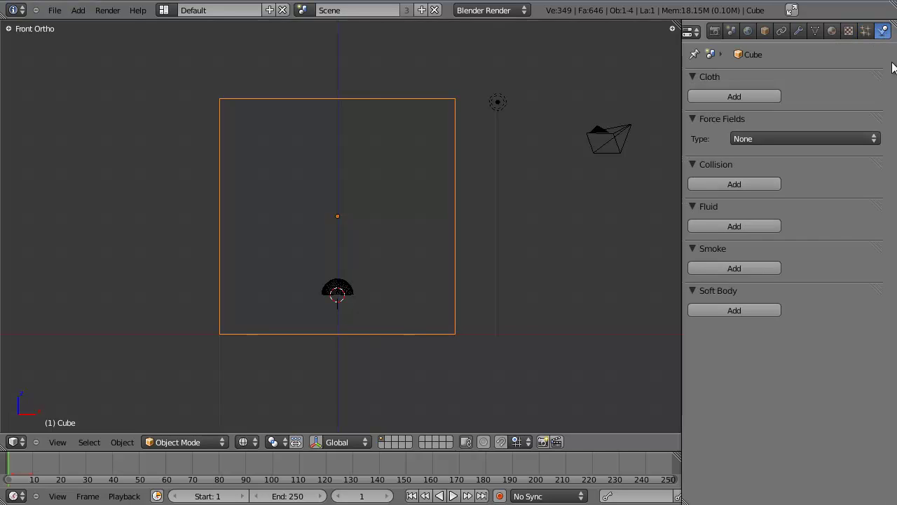
{"action": "left_click", "coordinate": [712, 266]}
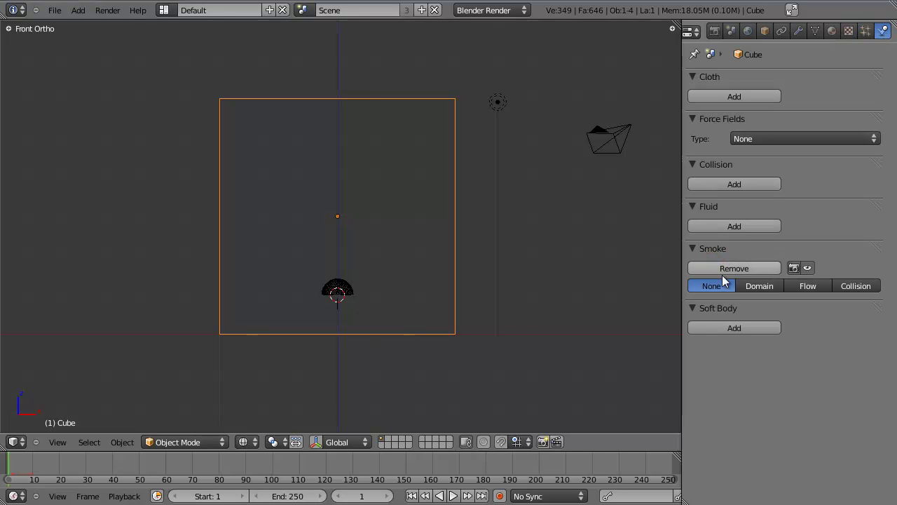
{"action": "left_click", "coordinate": [759, 287]}
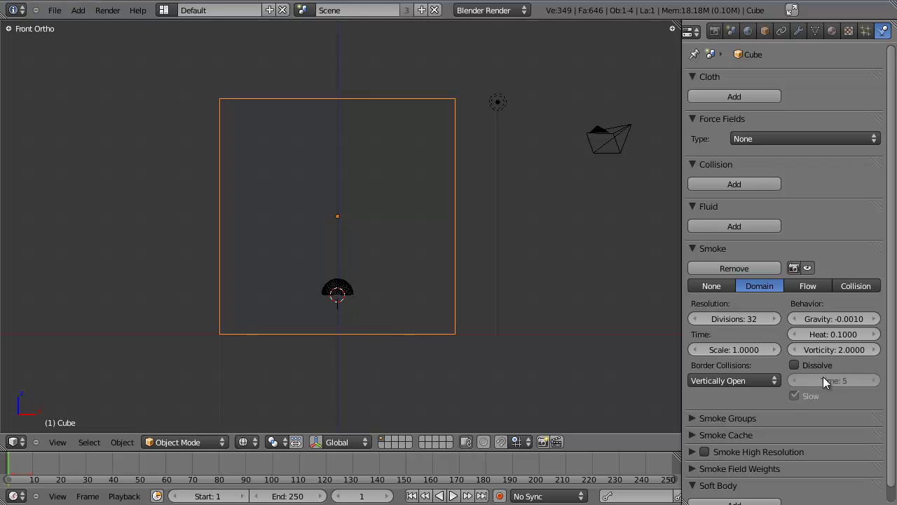
Step: Examine the domain's Smoke High Resolution settings by enabling the option briefly, leaving it disabled and the section collapsed
{"action": "scroll", "coordinate": [822, 377], "scroll_direction": "down", "scroll_amount": 1}
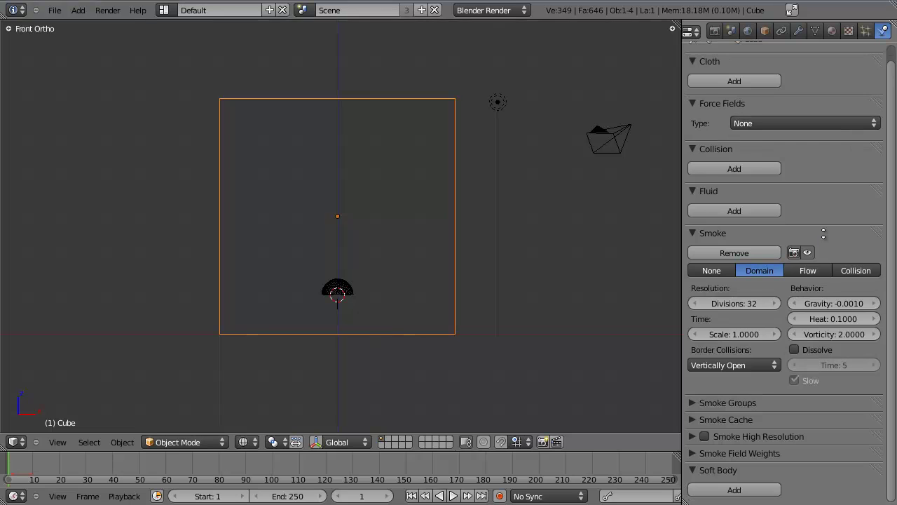
{"action": "left_click", "coordinate": [692, 436]}
{"action": "scroll", "coordinate": [750, 346], "scroll_direction": "down", "scroll_amount": 4}
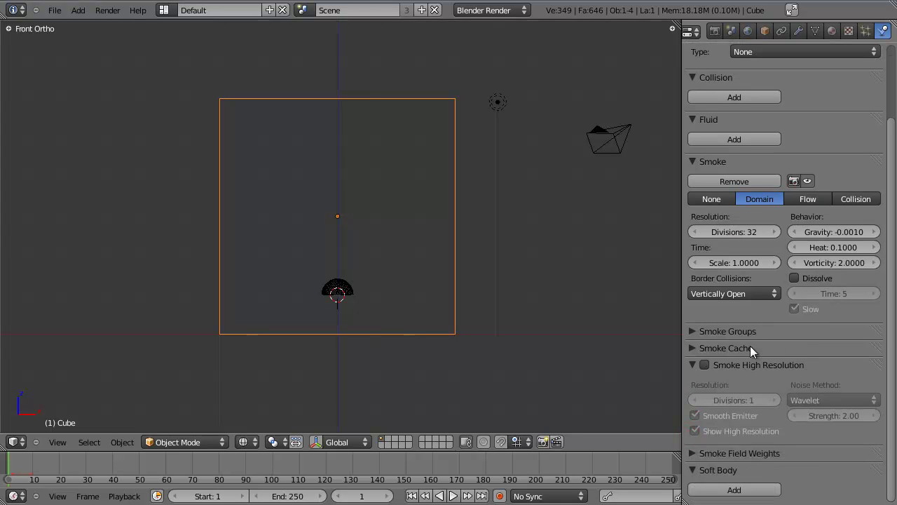
{"action": "left_click", "coordinate": [705, 365]}
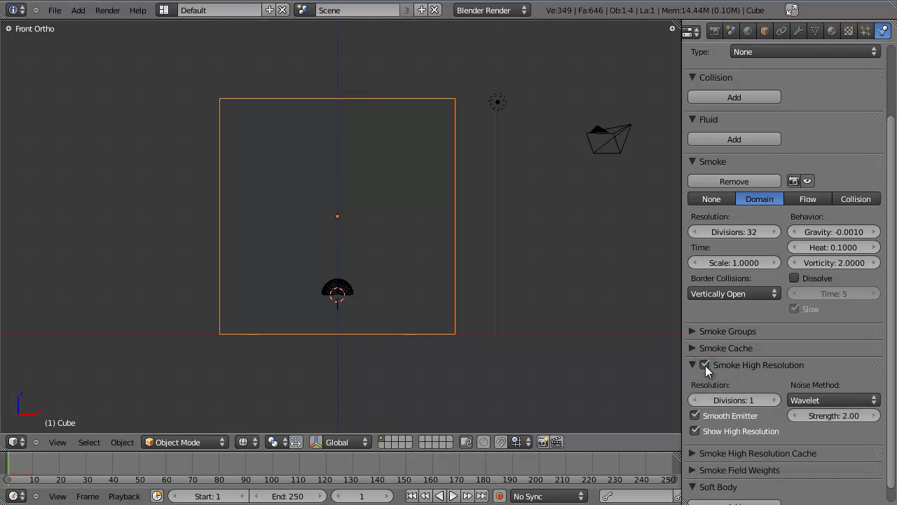
{"action": "left_click", "coordinate": [704, 365]}
{"action": "left_click", "coordinate": [692, 365]}
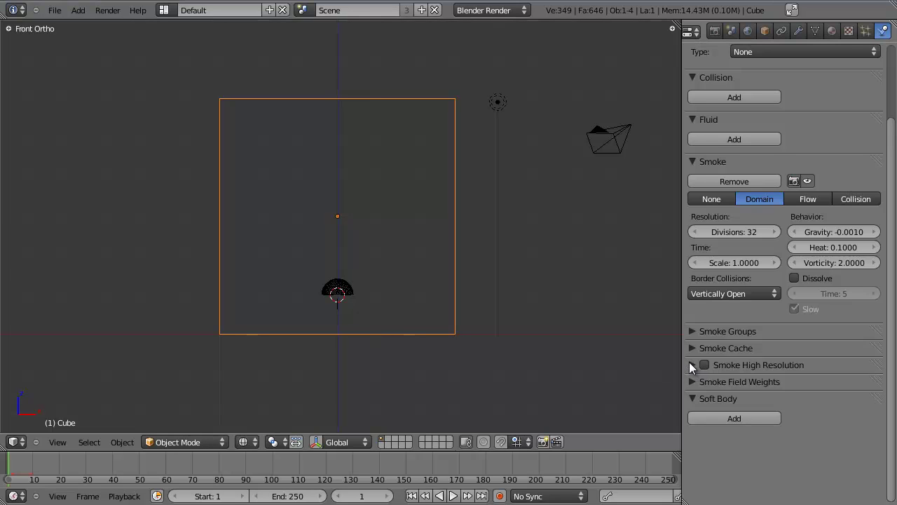
{"action": "left_click", "coordinate": [704, 365]}
{"action": "left_click", "coordinate": [692, 365]}
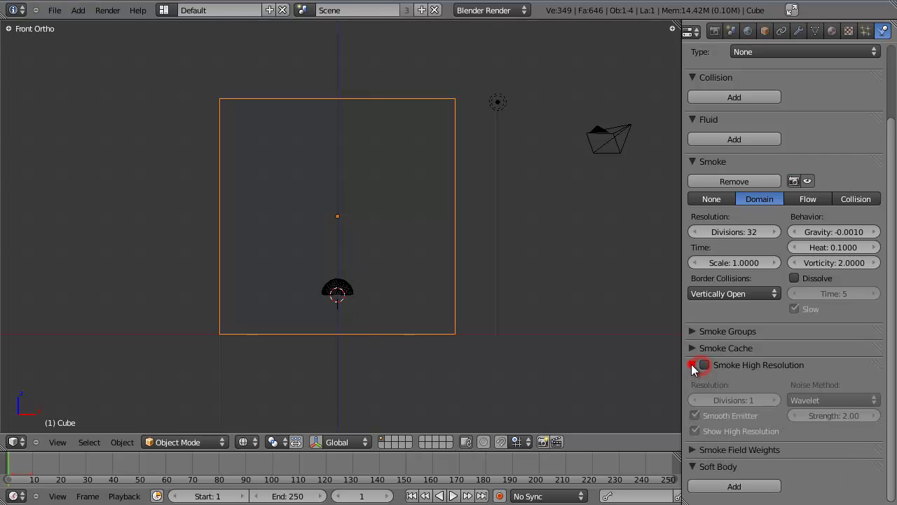
{"action": "left_click", "coordinate": [693, 365]}
{"action": "left_click", "coordinate": [704, 365]}
{"action": "scroll", "coordinate": [741, 323], "scroll_direction": "up", "scroll_amount": 3}
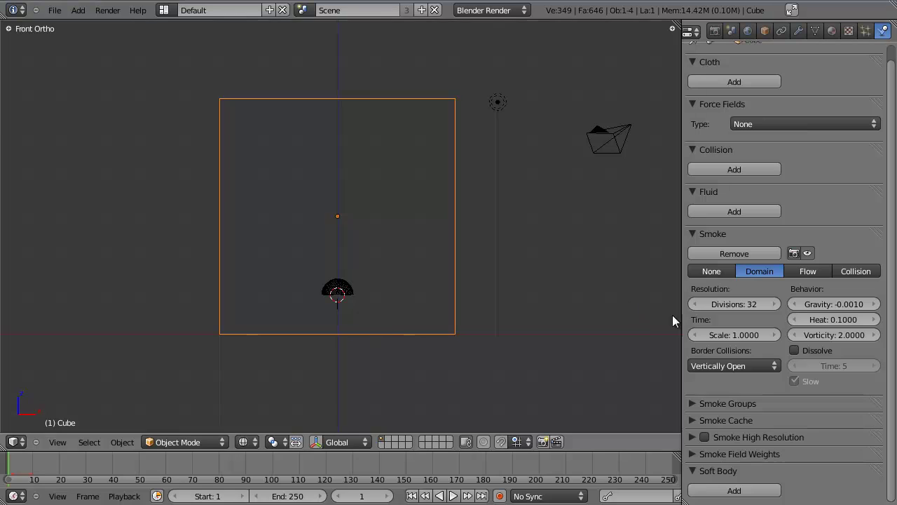
{"action": "scroll", "coordinate": [753, 213], "scroll_direction": "up", "scroll_amount": 1}
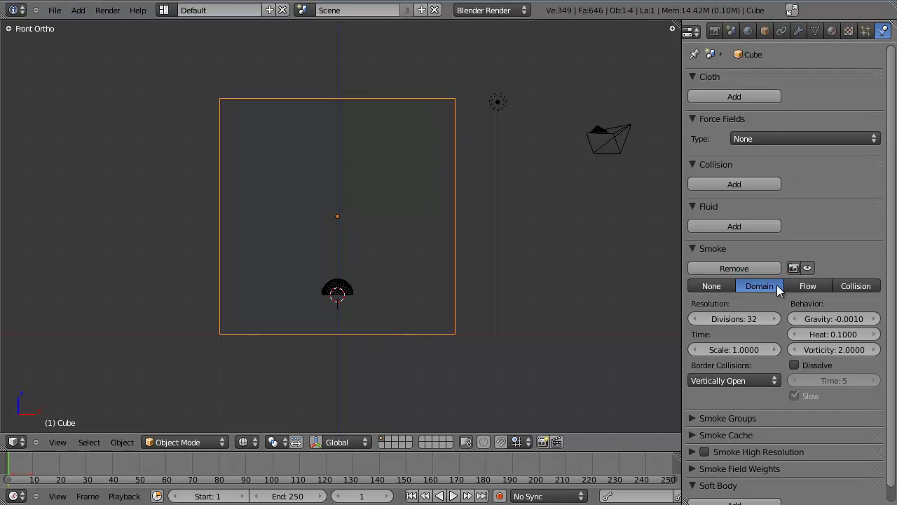
Step: Add smoke physics to the dome and set its smoke type to Flow, keeping the dome selected
{"action": "right_click", "coordinate": [339, 290]}
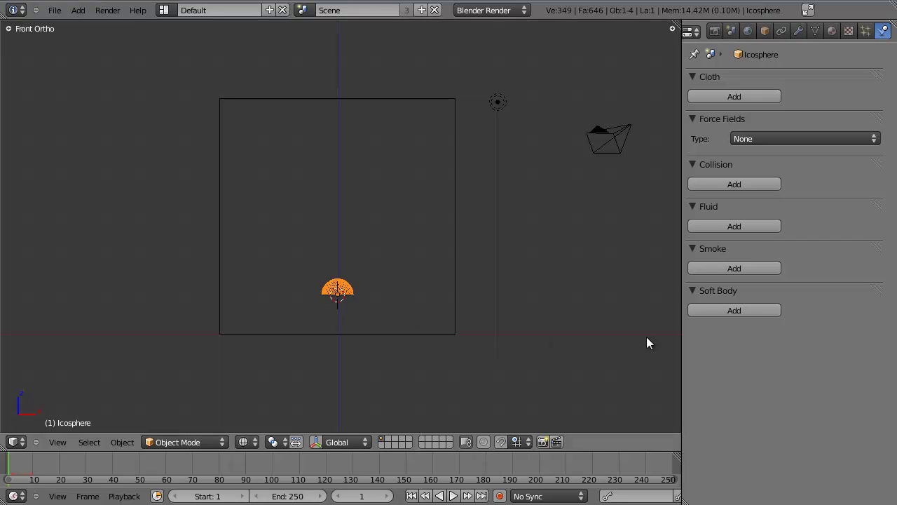
{"action": "left_click", "coordinate": [706, 267]}
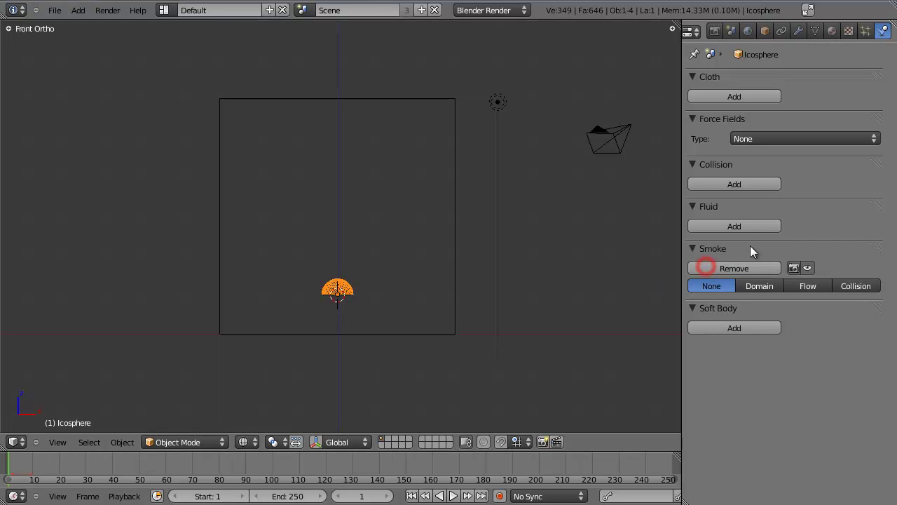
{"action": "left_click", "coordinate": [806, 285]}
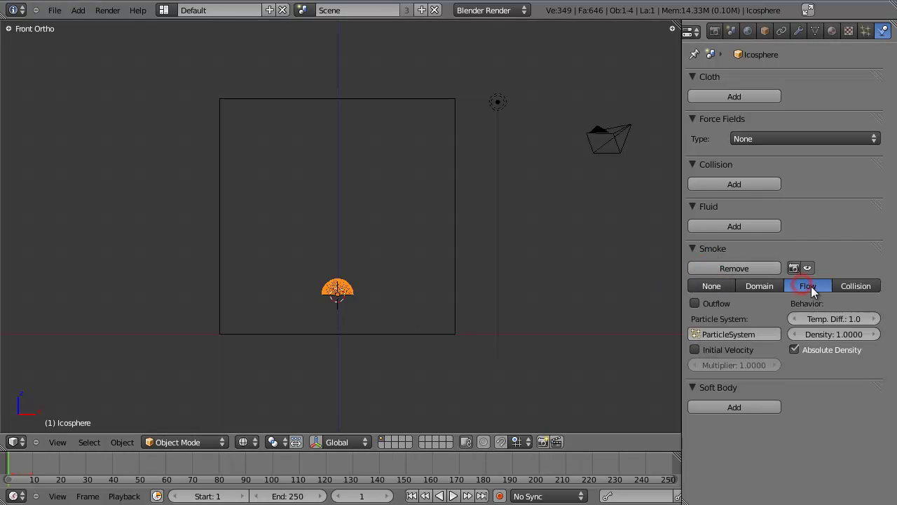
{"action": "right_click", "coordinate": [456, 298]}
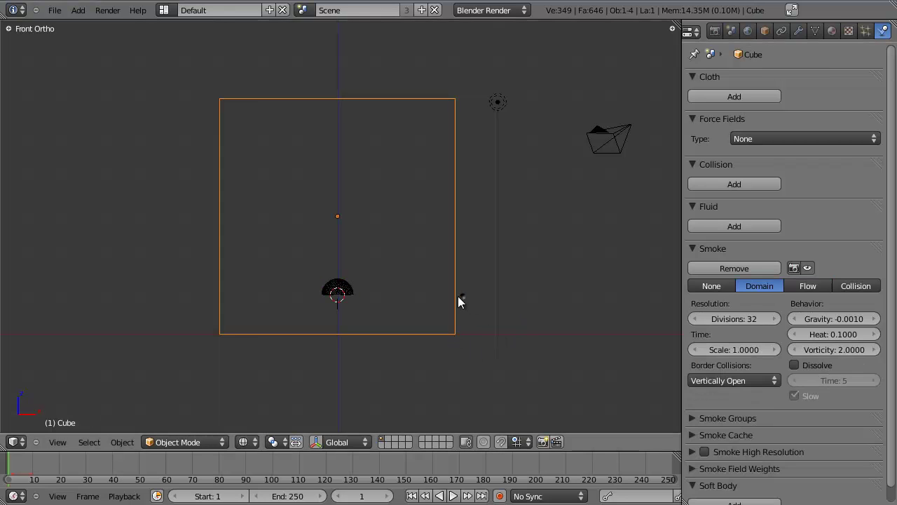
{"action": "right_click", "coordinate": [345, 290]}
Step: Play the smoke simulation several times to check how the smoke rises from the dome
{"action": "key", "text": "alt+a"}
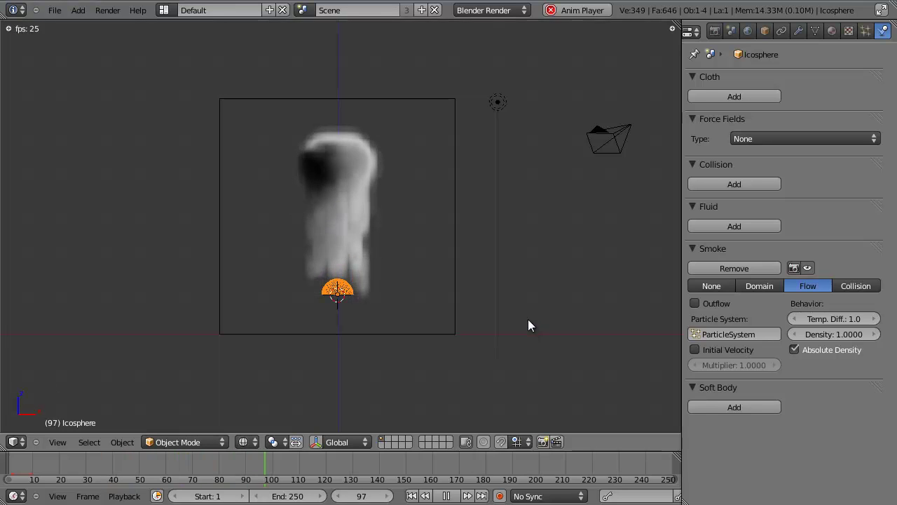
{"action": "key", "text": "Escape"}
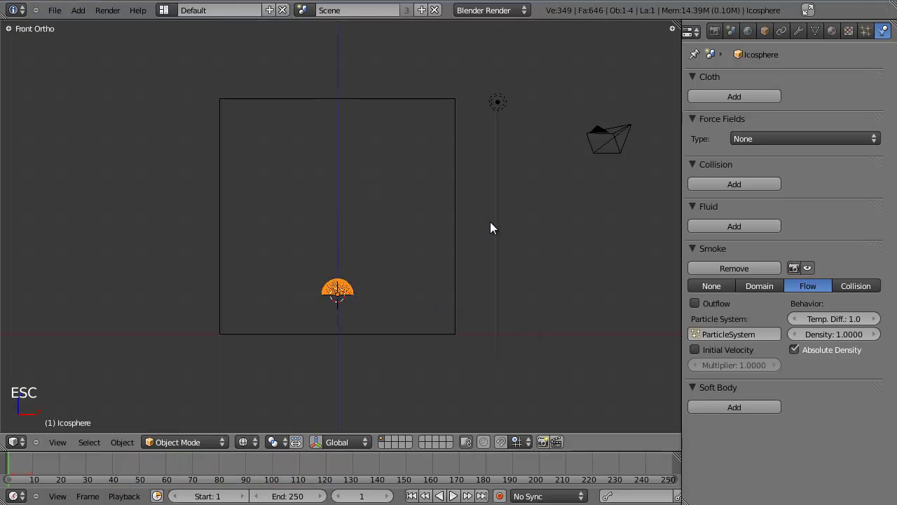
{"action": "key", "text": "alt+a"}
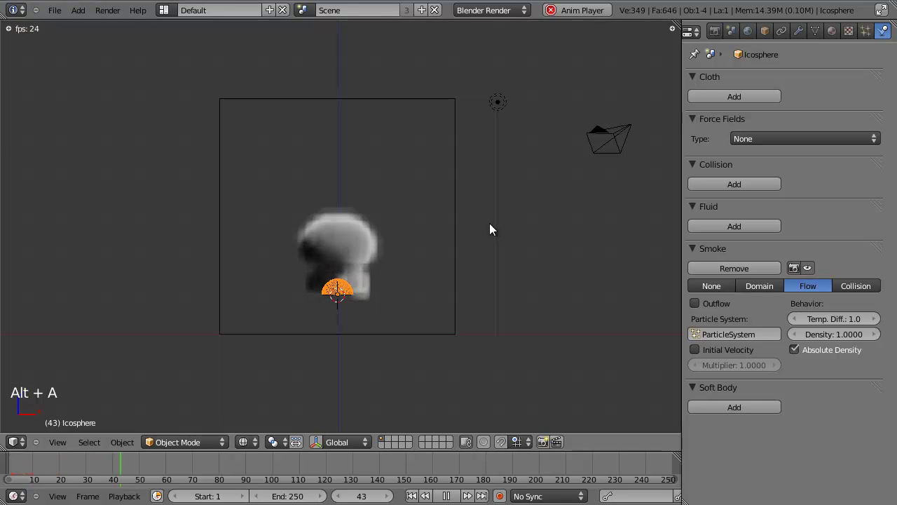
{"action": "key", "text": "Escape"}
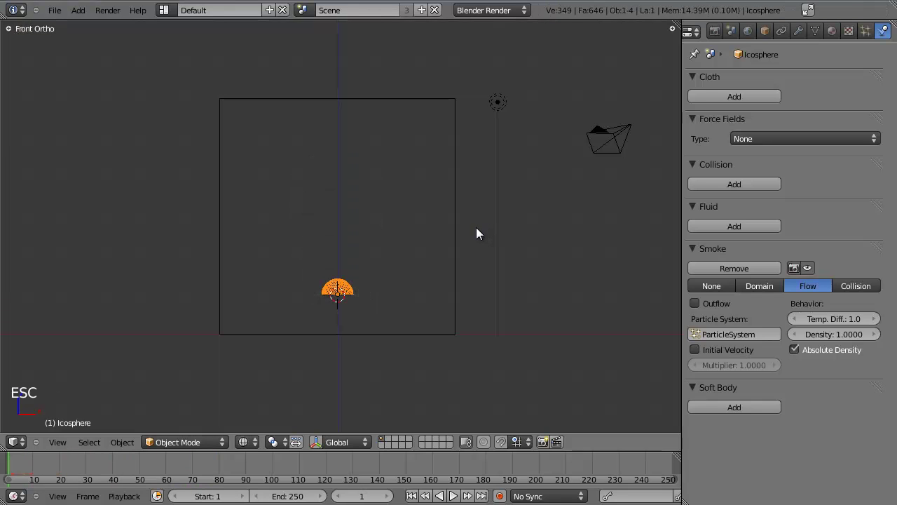
{"action": "key", "text": "alt+a"}
{"action": "key", "text": "Escape"}
Step: Enable Initial Velocity for the dome's smoke flow and play the simulation to preview the effect
{"action": "scroll", "coordinate": [378, 337], "scroll_direction": "up", "scroll_amount": 2}
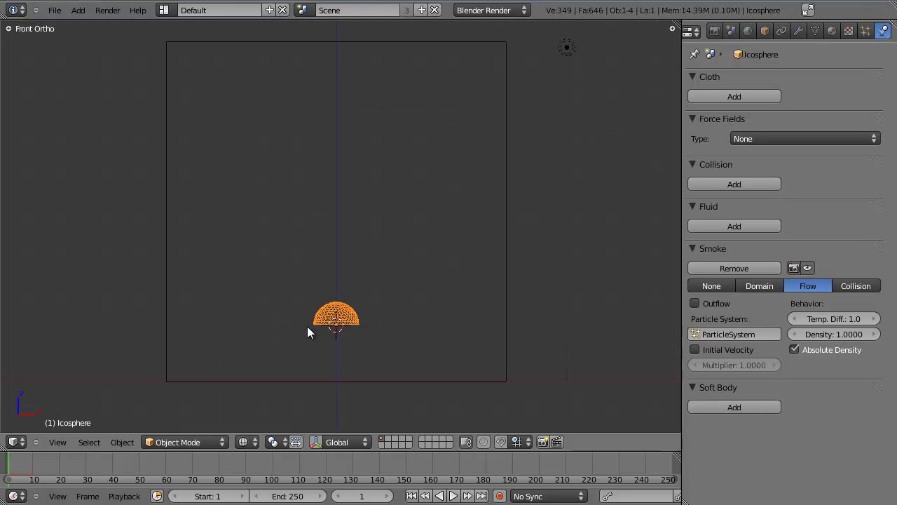
{"action": "left_click", "coordinate": [694, 350]}
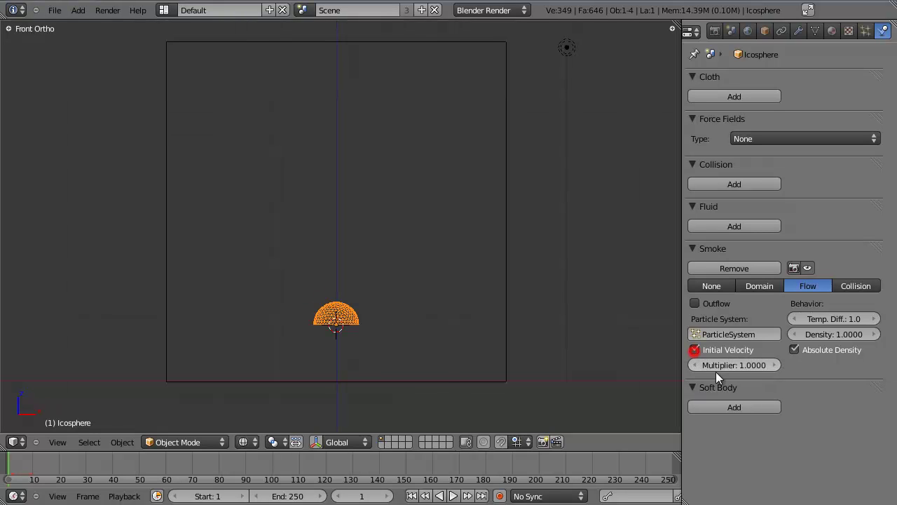
{"action": "key", "text": "alt+a"}
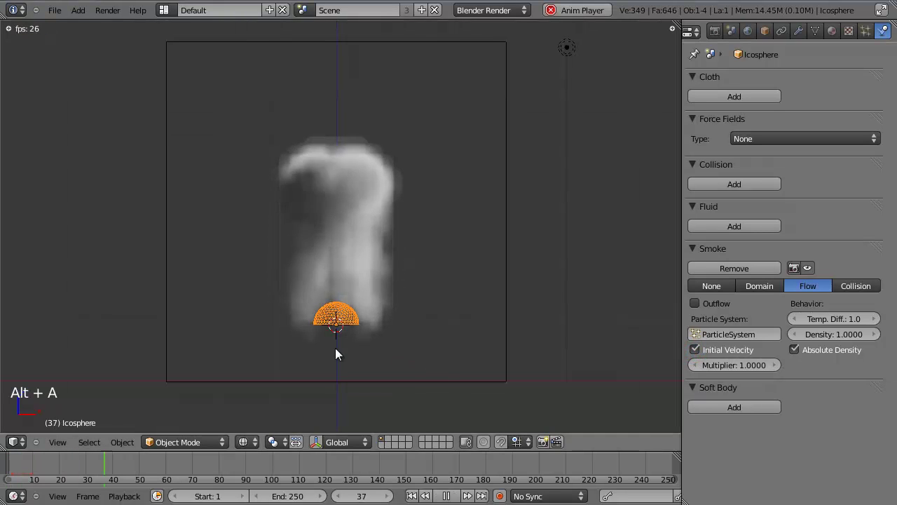
{"action": "key", "text": "Escape"}
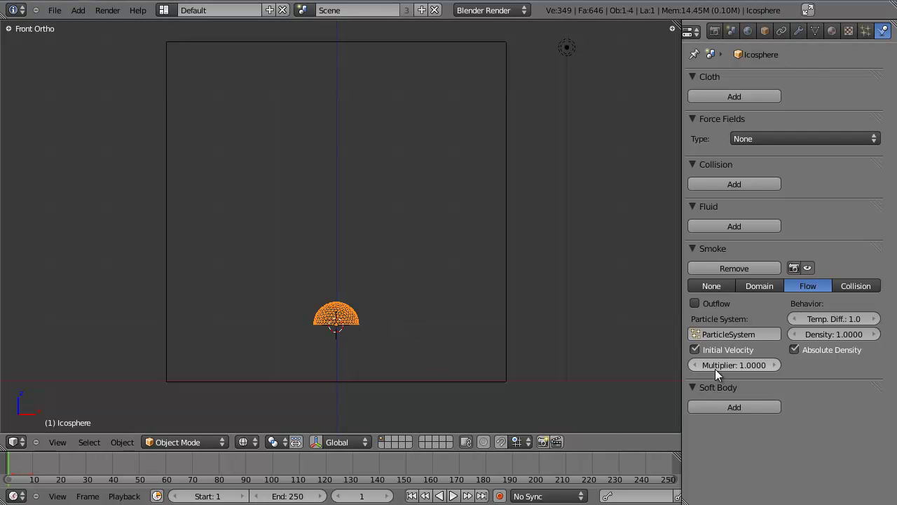
Step: Review the dome's particle velocity settings, return to its smoke physics, and replay the simulation twice
{"action": "left_click", "coordinate": [867, 31]}
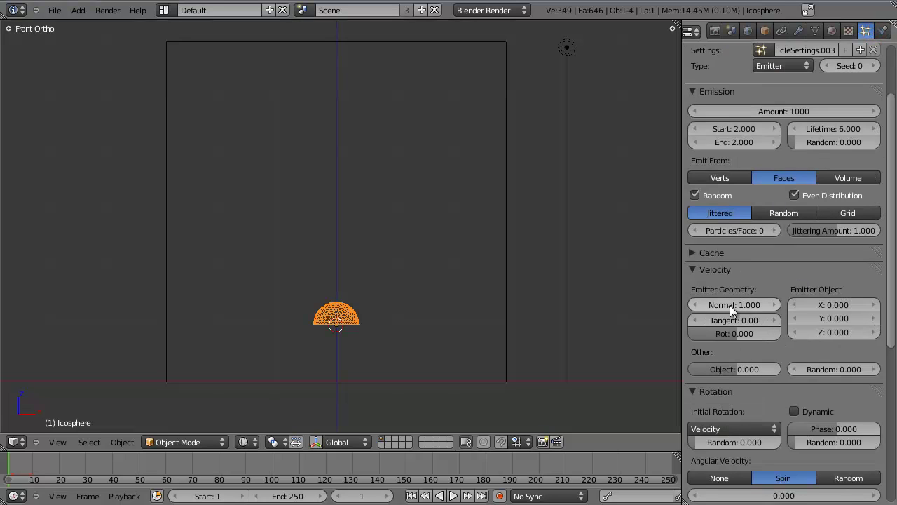
{"action": "left_click", "coordinate": [882, 30]}
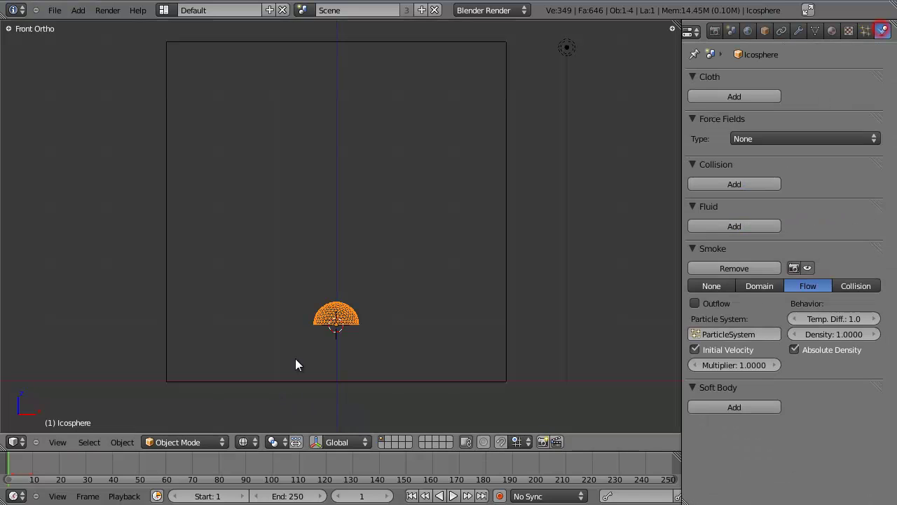
{"action": "key", "text": "alt+a"}
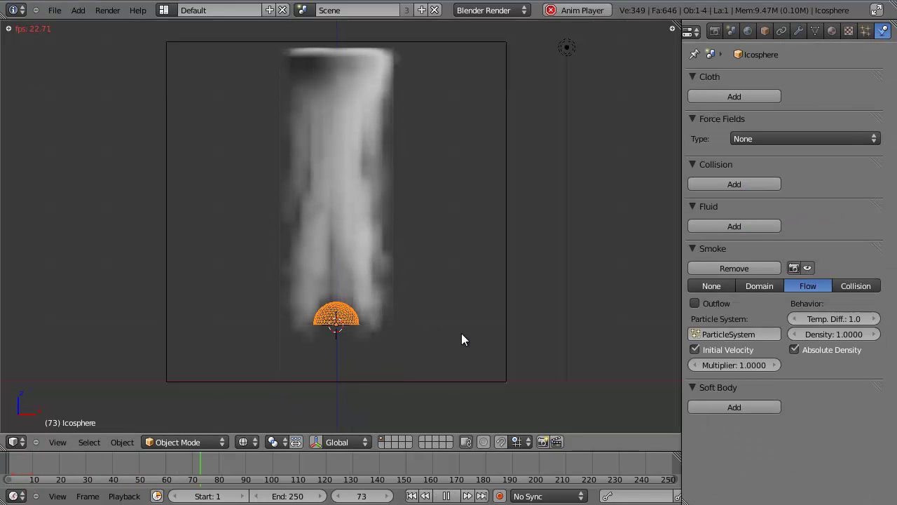
{"action": "key", "text": "Escape"}
{"action": "key", "text": "alt+a"}
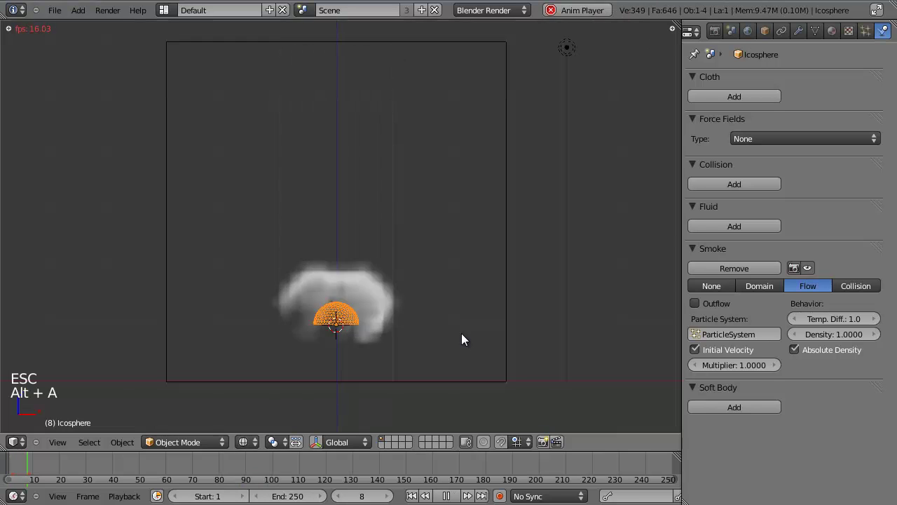
{"action": "key", "text": "Escape"}
Step: Select the bottom edge loop of the dome in Edit Mode and enable proportional editing with Sharp falloff
{"action": "scroll", "coordinate": [436, 365], "scroll_direction": "up", "scroll_amount": 2}
{"action": "middle_click_drag", "start_coordinate": [436, 365], "coordinate": [431, 196], "text": "shift"}
{"action": "scroll", "coordinate": [430, 197], "scroll_direction": "up", "scroll_amount": 3}
{"action": "key", "text": "Tab"}
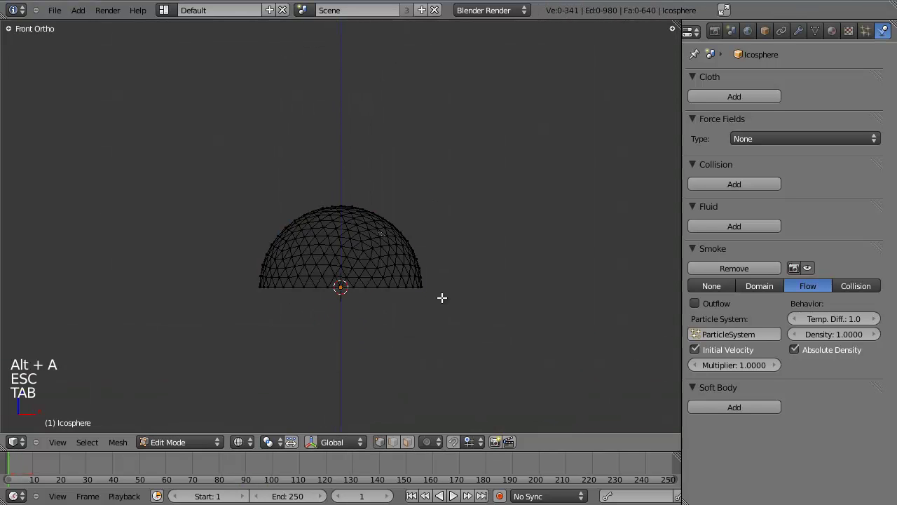
{"action": "right_click", "coordinate": [373, 290], "text": "alt"}
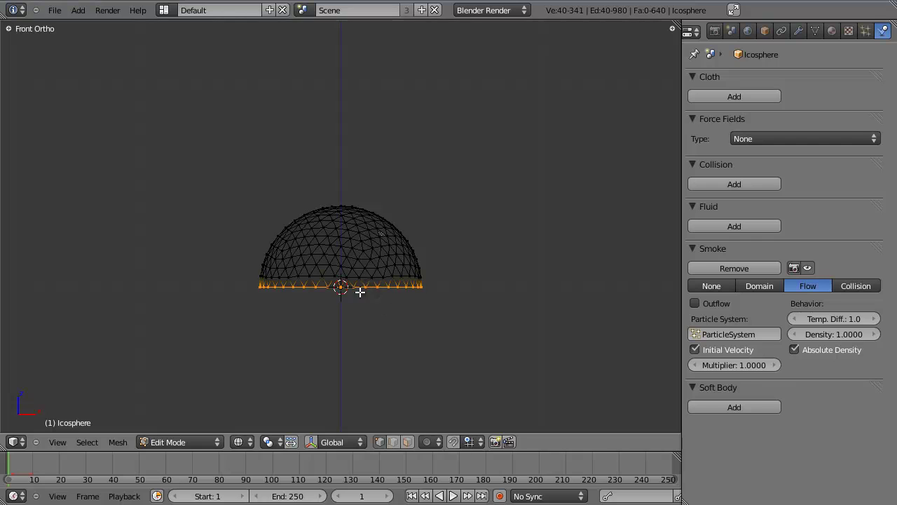
{"action": "key", "text": "o"}
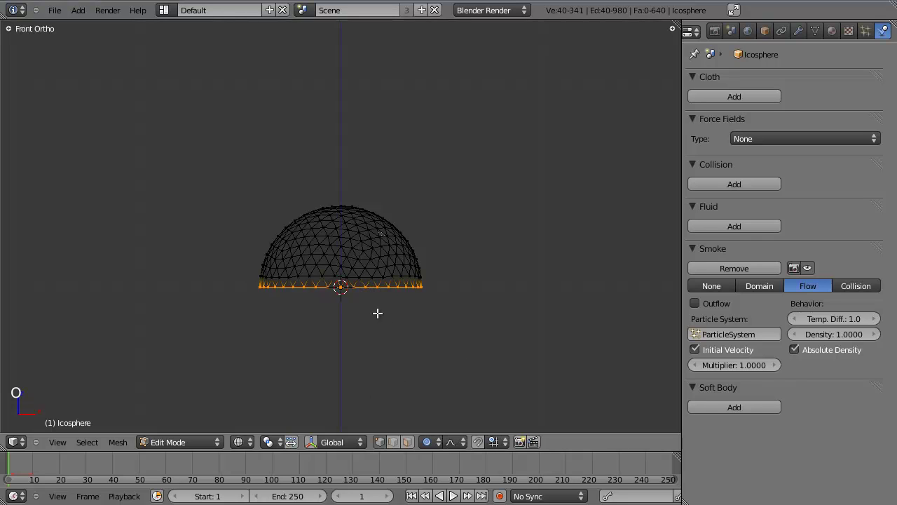
{"action": "left_click_drag", "start_coordinate": [455, 432], "coordinate": [454, 441]}
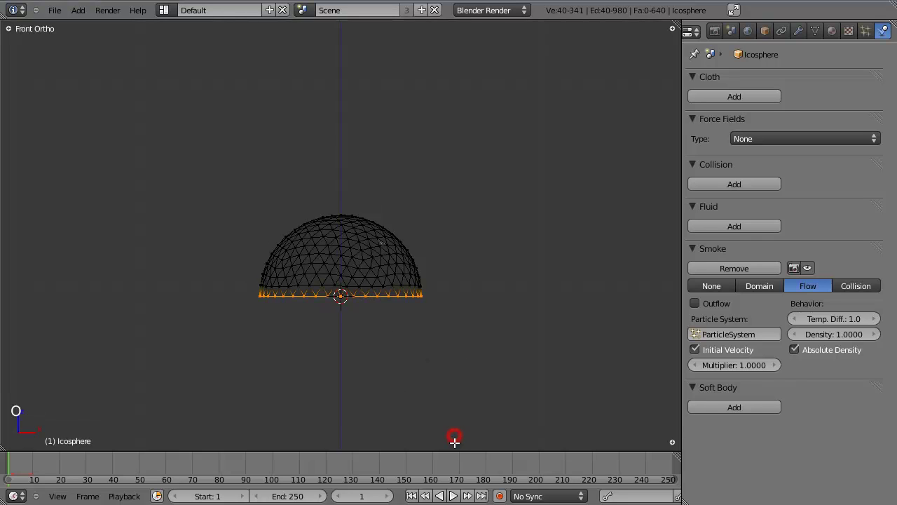
{"action": "left_click", "coordinate": [673, 443]}
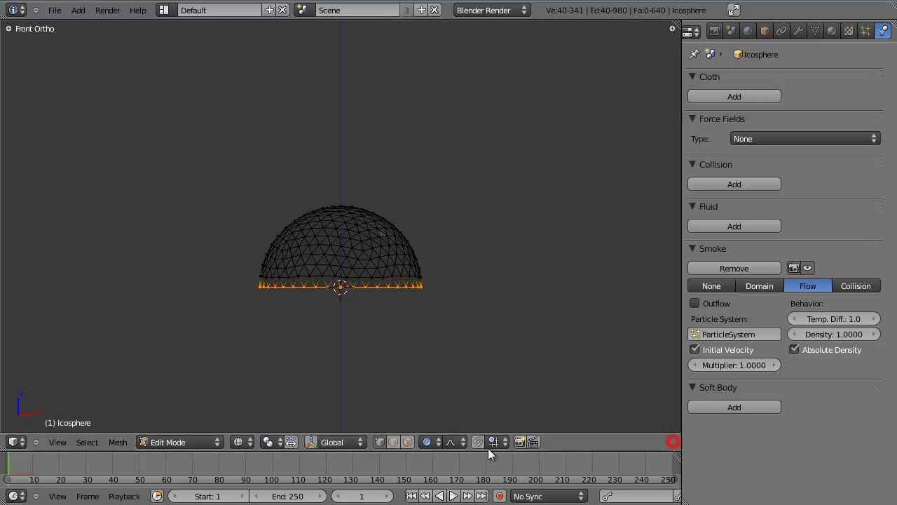
{"action": "left_click", "coordinate": [452, 441]}
{"action": "left_click", "coordinate": [474, 383]}
Step: Scale the dome's bottom ring outward by about 1.37 with a small proportional influence radius, then return to Object Mode
{"action": "key", "text": "s"}
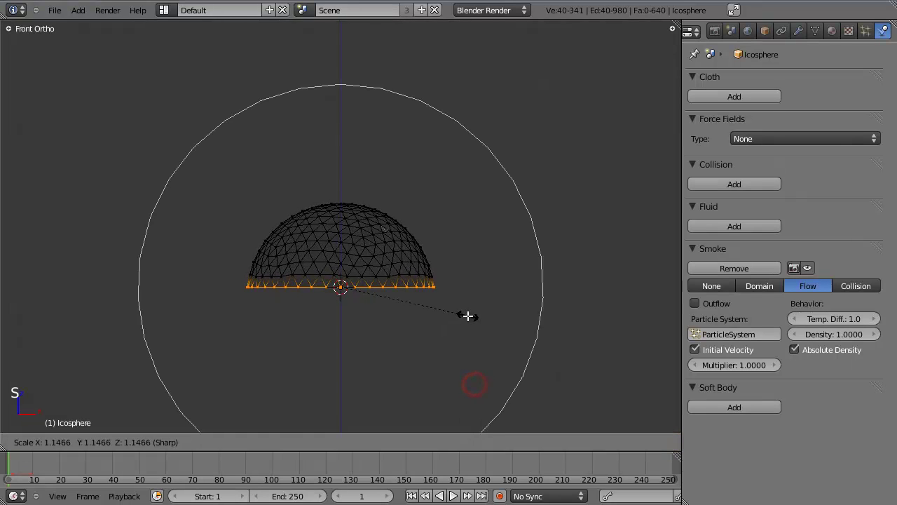
{"action": "scroll", "coordinate": [469, 314], "scroll_direction": "up", "scroll_amount": 15}
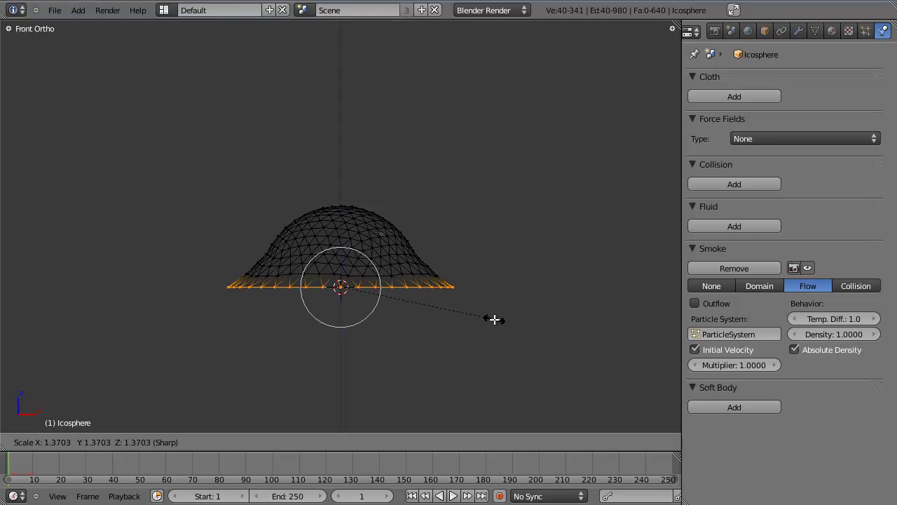
{"action": "left_click", "coordinate": [496, 321]}
{"action": "key", "text": "Tab"}
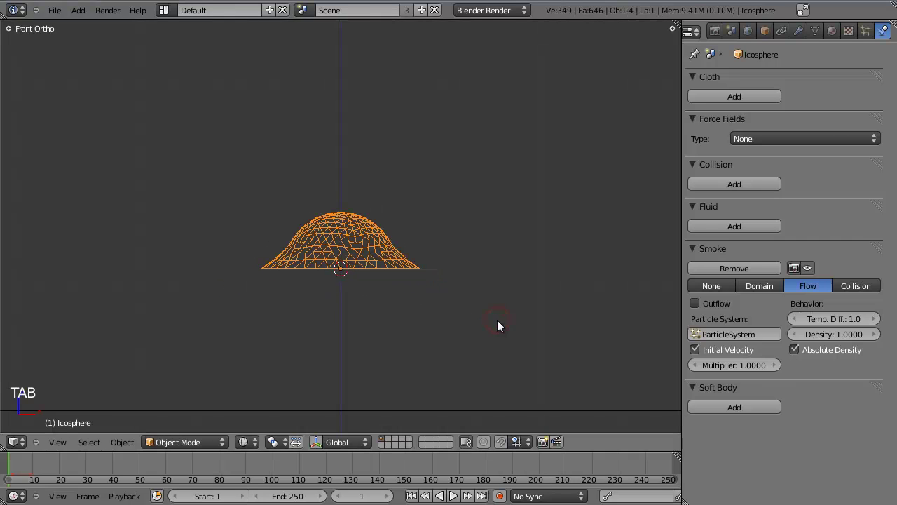
{"action": "scroll", "coordinate": [310, 270], "scroll_direction": "up", "scroll_amount": 2}
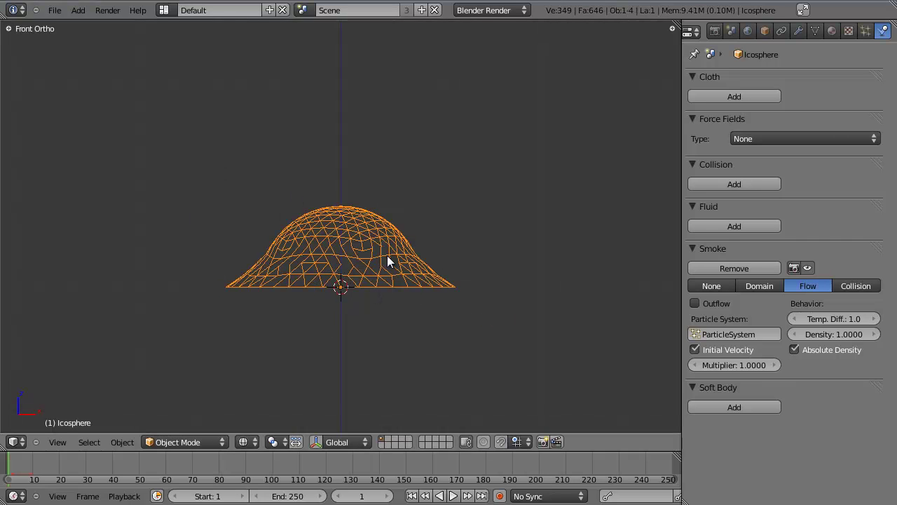
Step: Play the smoke simulation twice to check how smoke rises from the flared dome
{"action": "scroll", "coordinate": [387, 258], "scroll_direction": "down", "scroll_amount": 3}
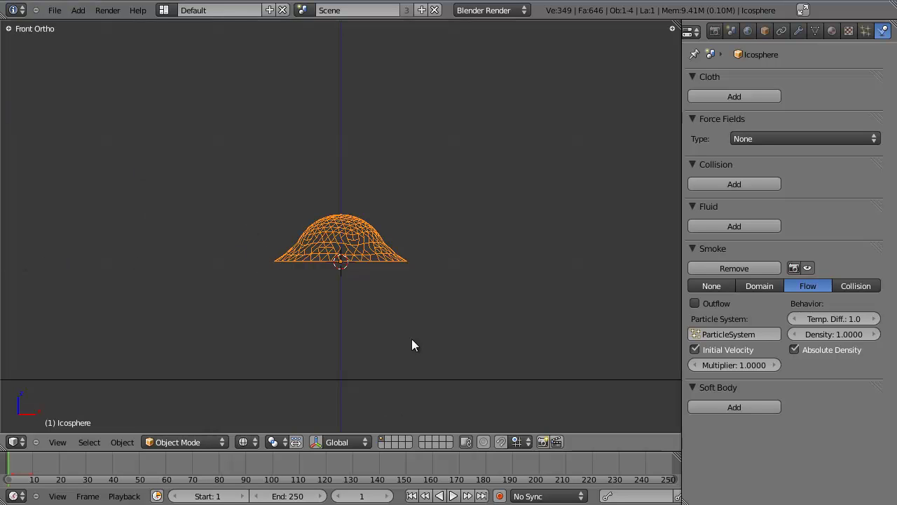
{"action": "key", "text": "alt+a"}
{"action": "scroll", "coordinate": [428, 240], "scroll_direction": "down", "scroll_amount": 5}
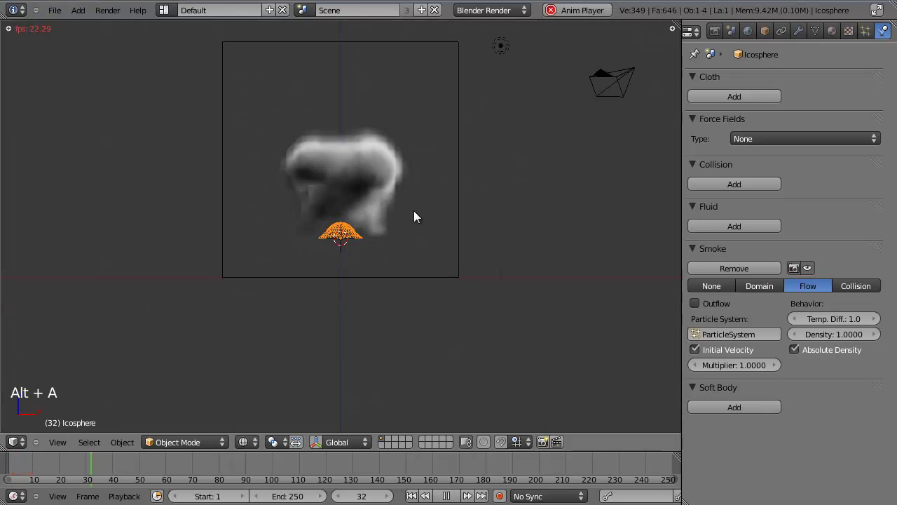
{"action": "middle_click_drag", "start_coordinate": [409, 226], "coordinate": [406, 231], "text": "shift"}
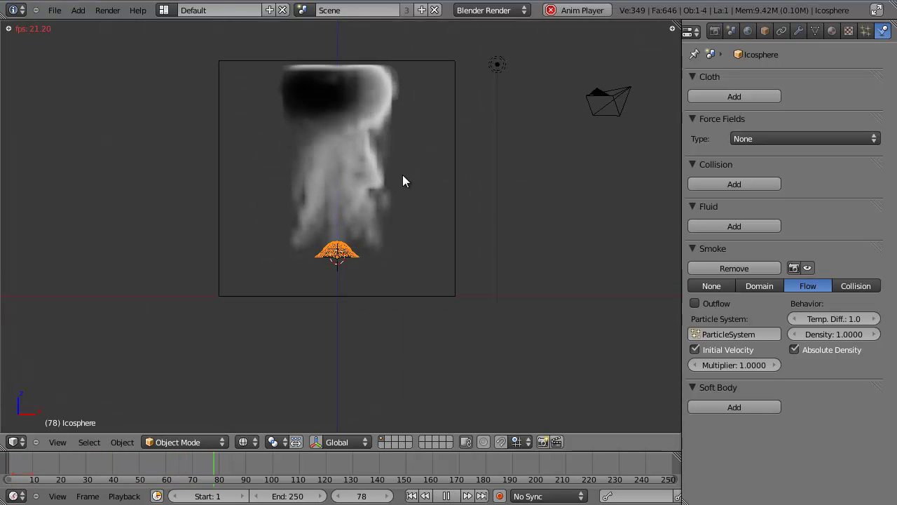
{"action": "key", "text": "Escape"}
{"action": "key", "text": "alt+a"}
{"action": "scroll", "coordinate": [402, 180], "scroll_direction": "up", "scroll_amount": 3}
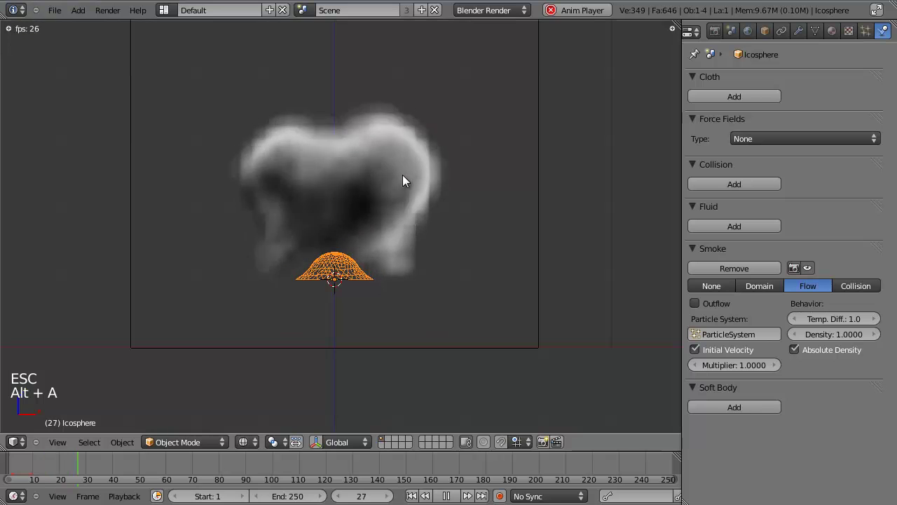
{"action": "scroll", "coordinate": [402, 180], "scroll_direction": "down", "scroll_amount": 3}
{"action": "key", "text": "Escape"}
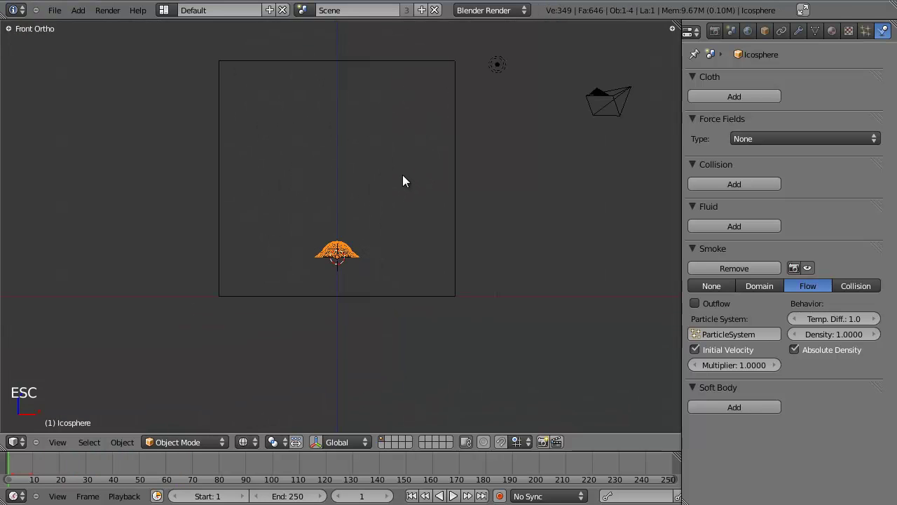
Step: Replay the simulation, stop it at frame 69, and examine the smoke plume above the flared dome
{"action": "key", "text": "alt+a"}
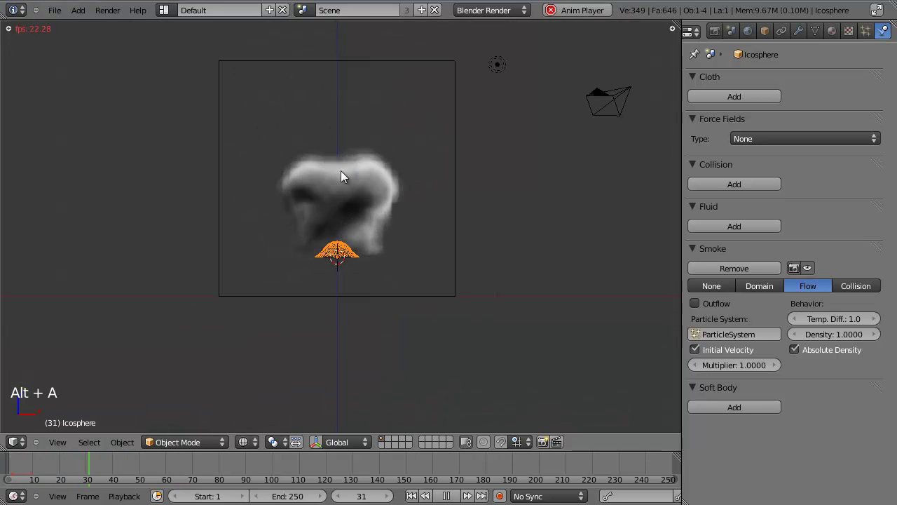
{"action": "key", "text": "alt+a"}
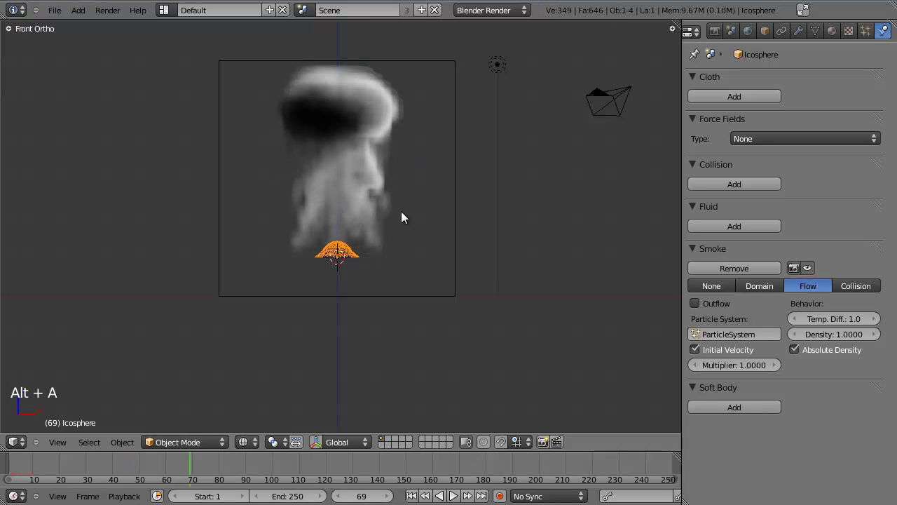
{"action": "scroll", "coordinate": [414, 224], "scroll_direction": "up", "scroll_amount": 3}
{"action": "scroll", "coordinate": [419, 210], "scroll_direction": "down", "scroll_amount": 3}
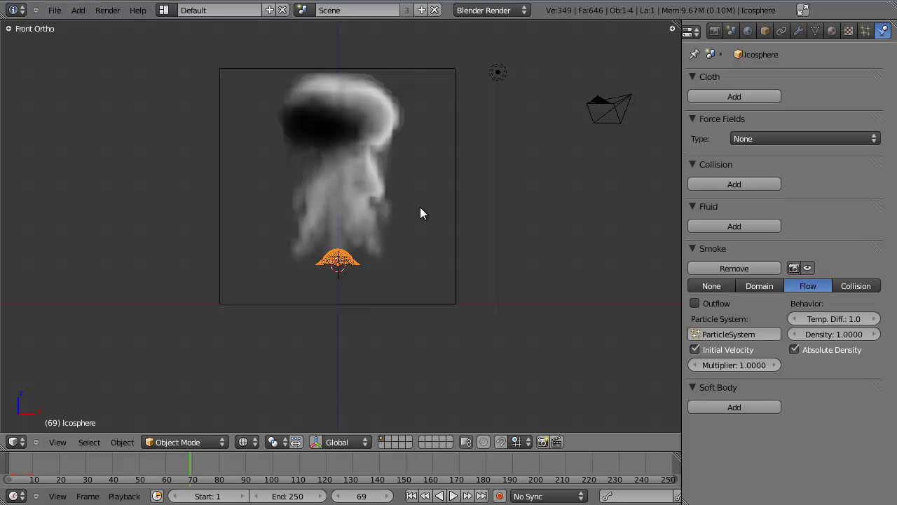
{"action": "scroll", "coordinate": [420, 208], "scroll_direction": "up", "scroll_amount": 1}
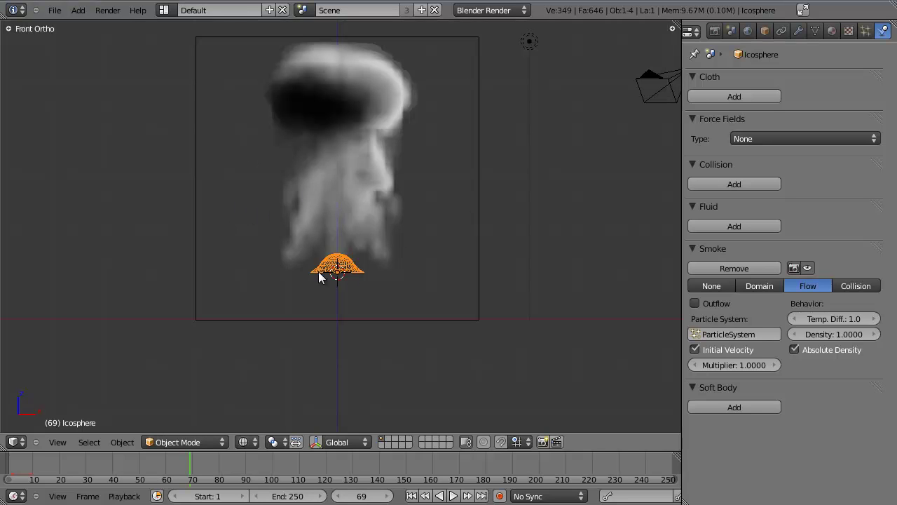
{"action": "scroll", "coordinate": [361, 266], "scroll_direction": "up", "scroll_amount": 2}
{"action": "scroll", "coordinate": [362, 266], "scroll_direction": "down", "scroll_amount": 2}
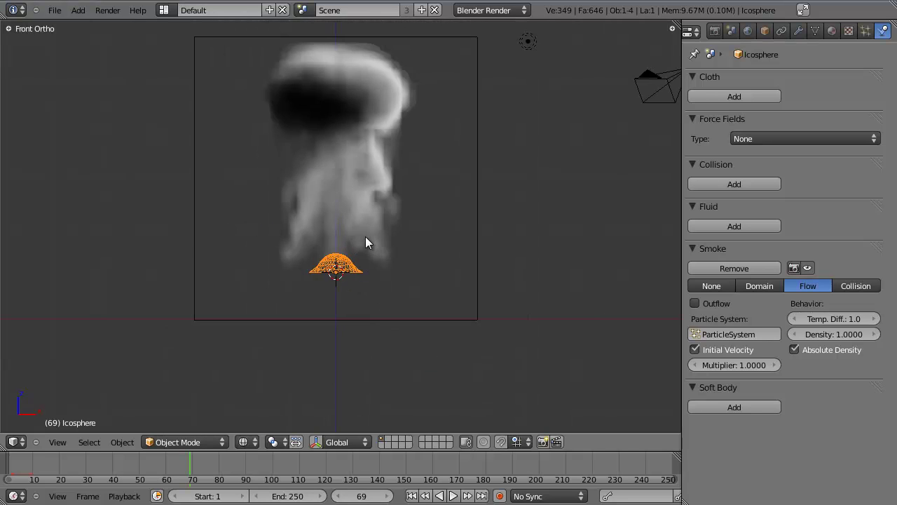
Step: Add an icosphere at the dome's center and scale it down so it is narrower than the dome's base
{"action": "key", "text": "shift+a"}
{"action": "mouse_move", "coordinate": [367, 238]}
{"action": "left_click", "coordinate": [420, 295]}
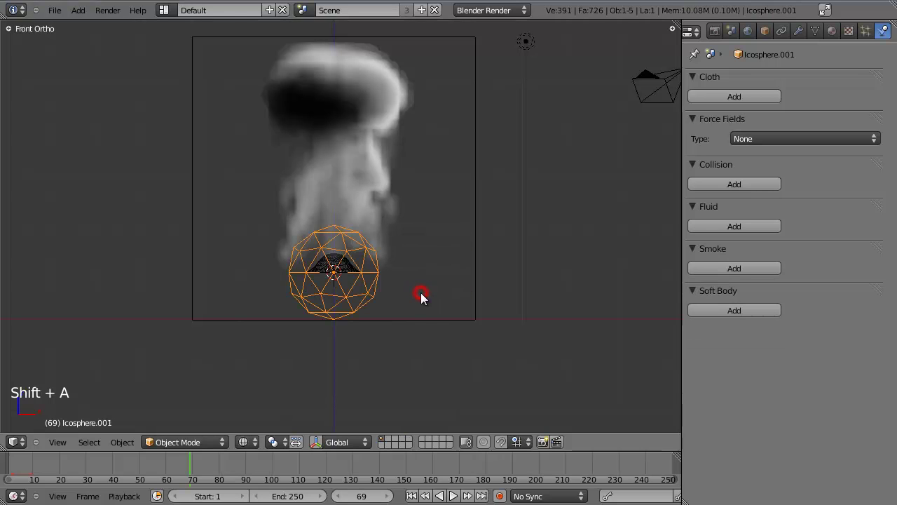
{"action": "key", "text": "s"}
{"action": "left_click", "coordinate": [373, 301]}
{"action": "scroll", "coordinate": [373, 301], "scroll_direction": "up", "scroll_amount": 4}
Step: Delete the lower half of the new icosphere's vertices to leave a small inner dome, then return to Object Mode
{"action": "key", "text": "Tab"}
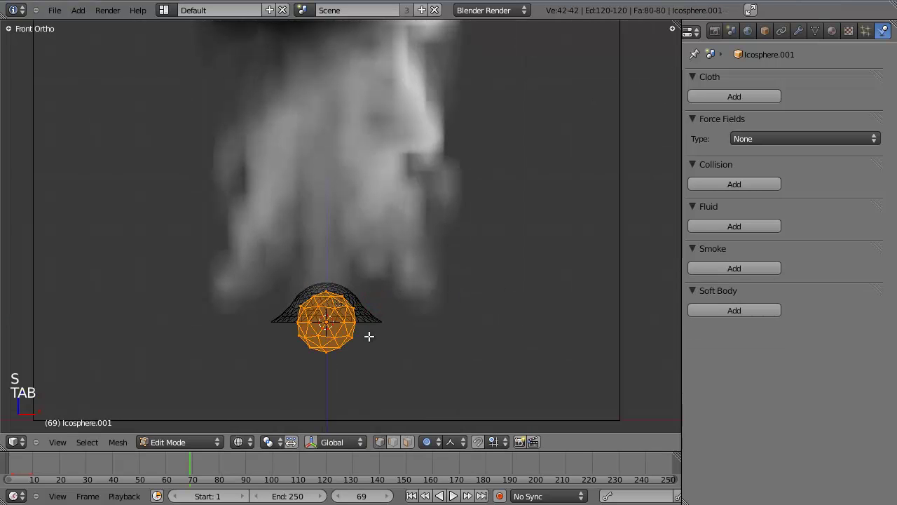
{"action": "key", "text": "a"}
{"action": "key", "text": "b"}
{"action": "left_click_drag", "start_coordinate": [266, 324], "coordinate": [393, 361]}
{"action": "key", "text": "x"}
{"action": "left_click", "coordinate": [441, 388]}
{"action": "scroll", "coordinate": [360, 352], "scroll_direction": "up", "scroll_amount": 3}
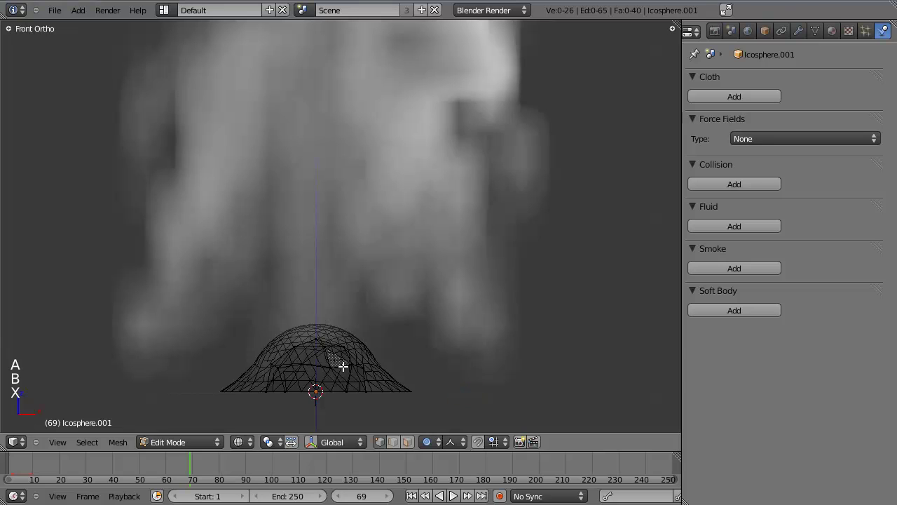
{"action": "key", "text": "Tab"}
{"action": "scroll", "coordinate": [417, 322], "scroll_direction": "down", "scroll_amount": 2}
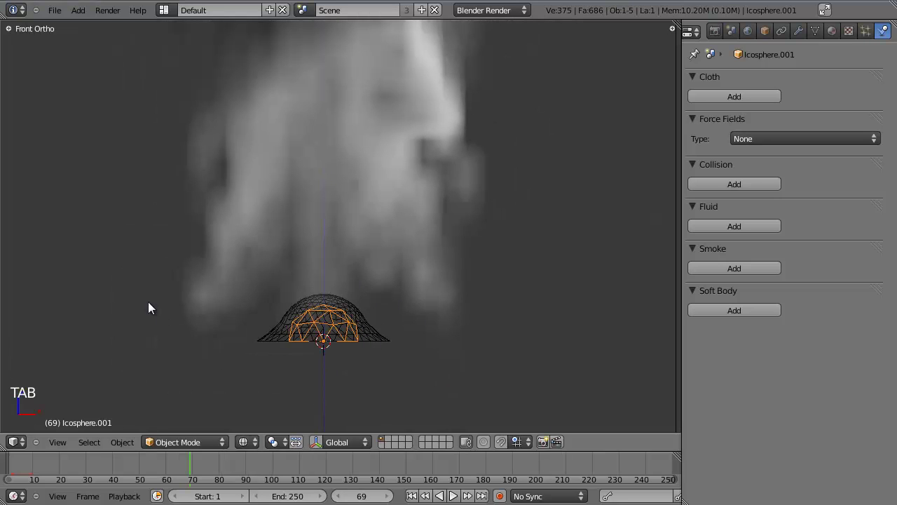
{"action": "key", "text": "t"}
{"action": "key", "text": "t"}
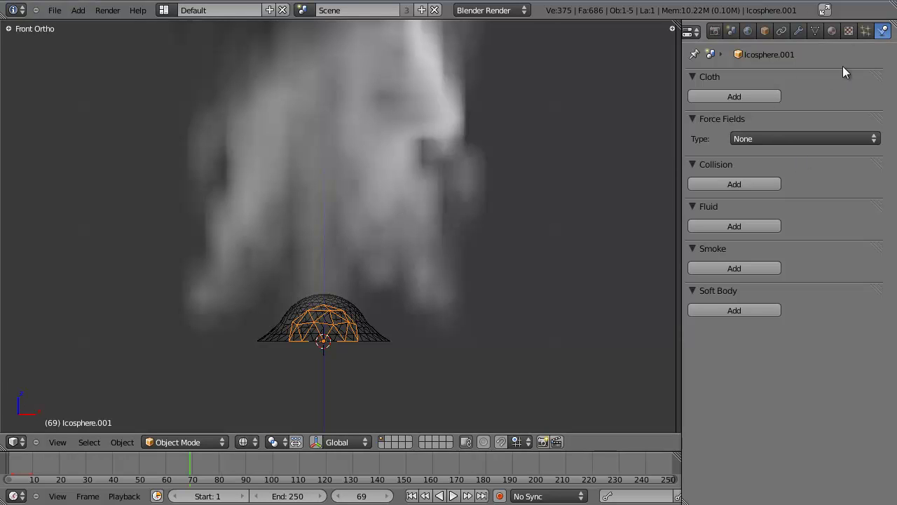
Step: Add a particle system to the inner dome and set its emission amount to 20
{"action": "left_click", "coordinate": [866, 31]}
{"action": "left_click", "coordinate": [873, 77]}
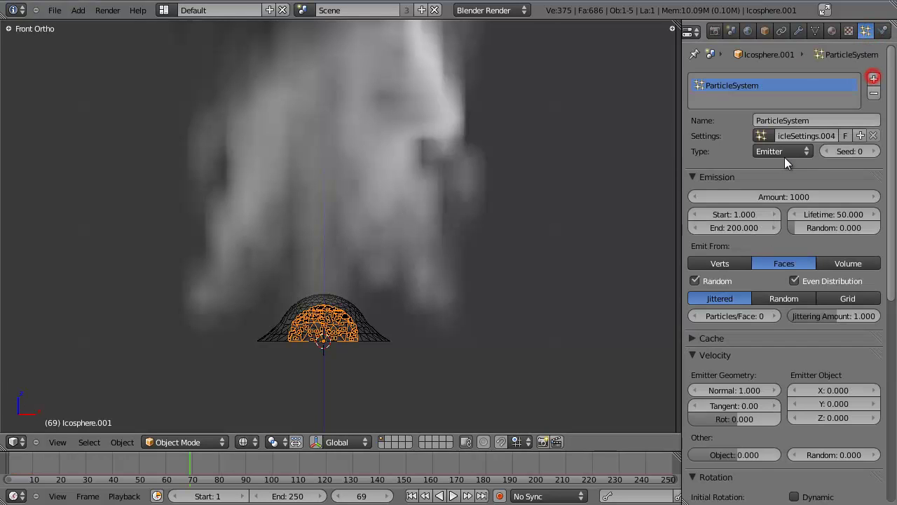
{"action": "left_click", "coordinate": [783, 192]}
{"action": "type", "text": "320"}
{"action": "key", "text": "Return"}
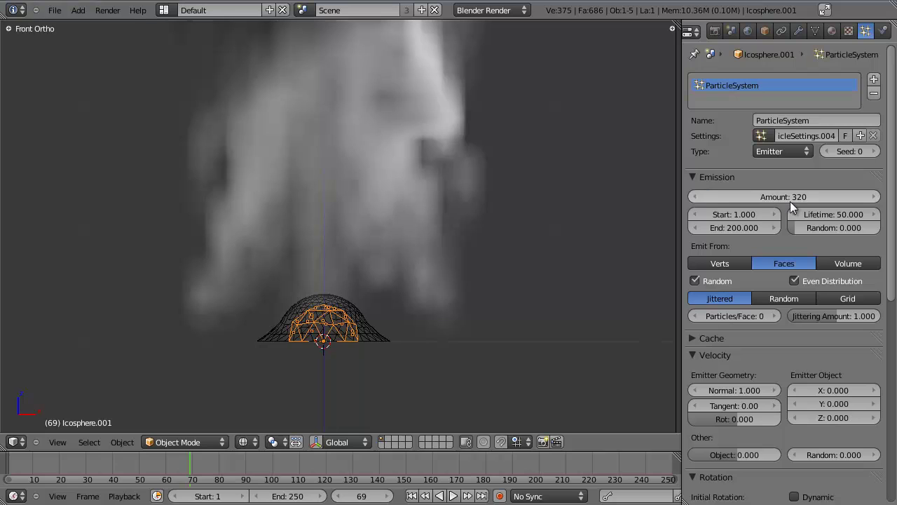
{"action": "left_click", "coordinate": [778, 196]}
{"action": "type", "text": "20"}
{"action": "key", "text": "Return"}
{"action": "scroll", "coordinate": [715, 260], "scroll_direction": "down", "scroll_amount": 2}
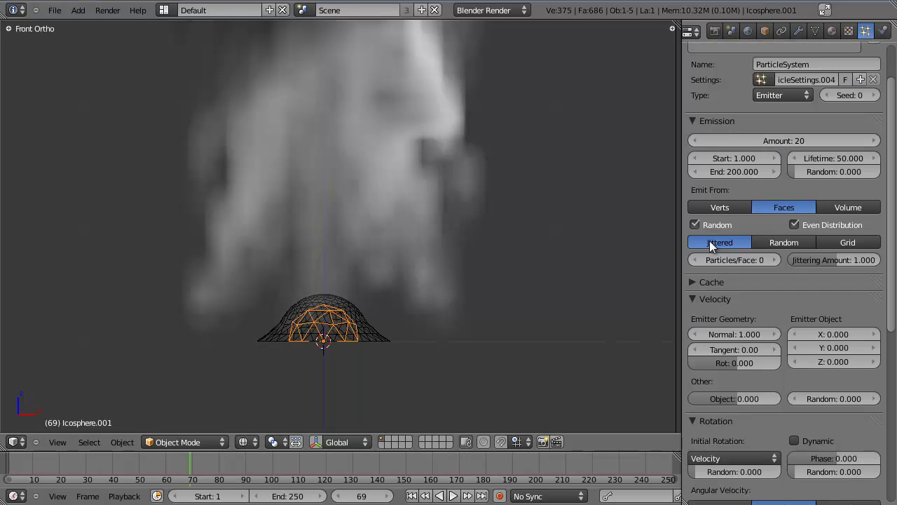
Step: Set the inner dome's particle emission to start at frame 2 and end at frame 2
{"action": "scroll", "coordinate": [361, 312], "scroll_direction": "down", "scroll_amount": 5}
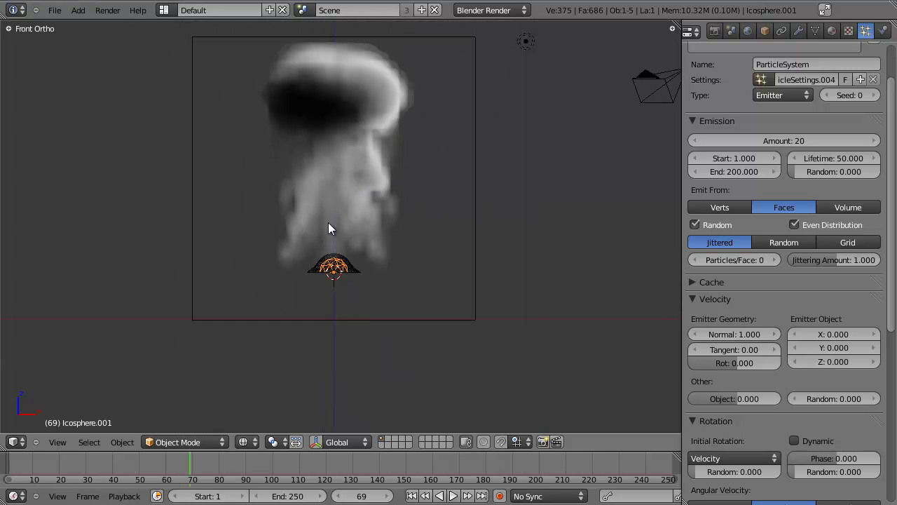
{"action": "scroll", "coordinate": [328, 229], "scroll_direction": "up", "scroll_amount": 3}
{"action": "left_click", "coordinate": [729, 159]}
{"action": "type", "text": "2"}
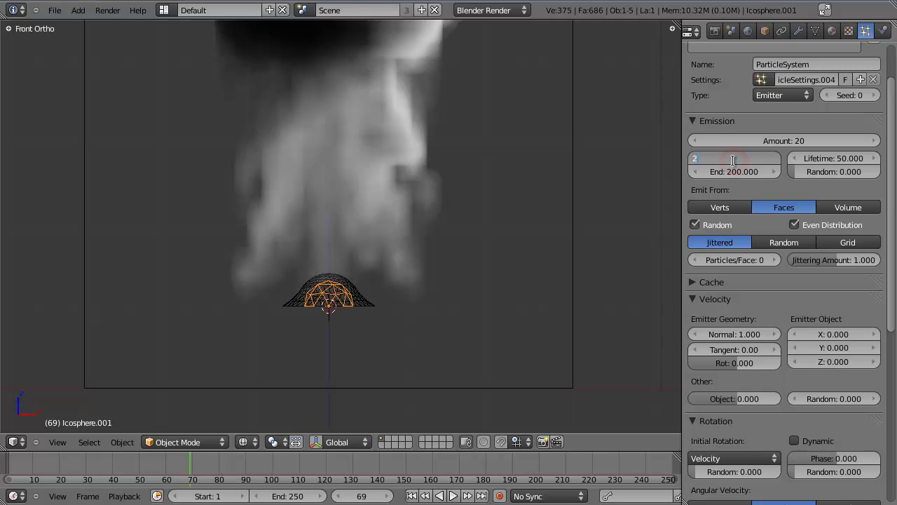
{"action": "key", "text": "Tab"}
{"action": "type", "text": "2"}
{"action": "key", "text": "Return"}
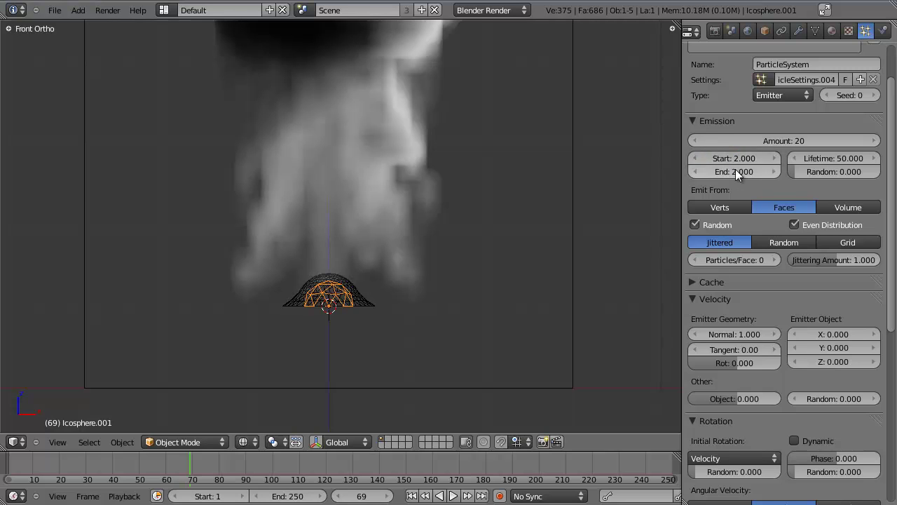
Step: Lower the gravity influence in the field weights of the inner dome's particle system
{"action": "left_click", "coordinate": [707, 298]}
{"action": "scroll", "coordinate": [752, 312], "scroll_direction": "down", "scroll_amount": 6}
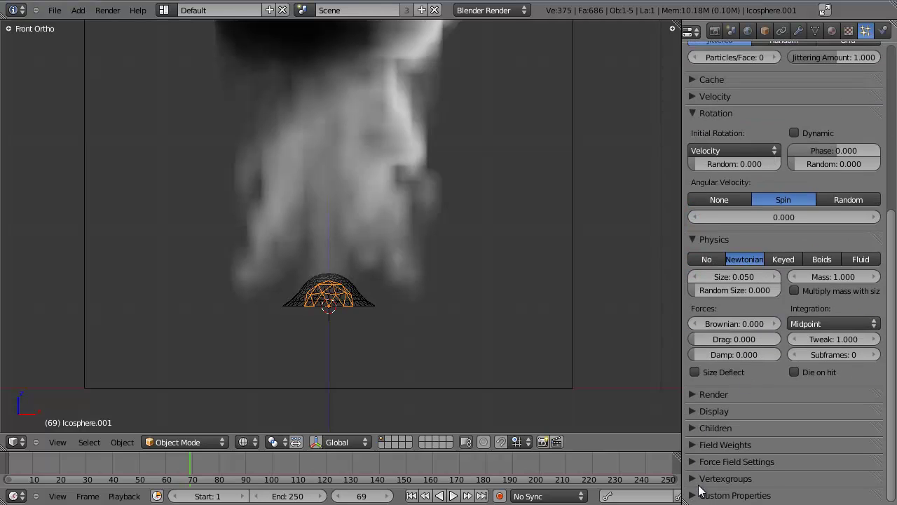
{"action": "left_click", "coordinate": [692, 443]}
{"action": "scroll", "coordinate": [783, 334], "scroll_direction": "down", "scroll_amount": 3}
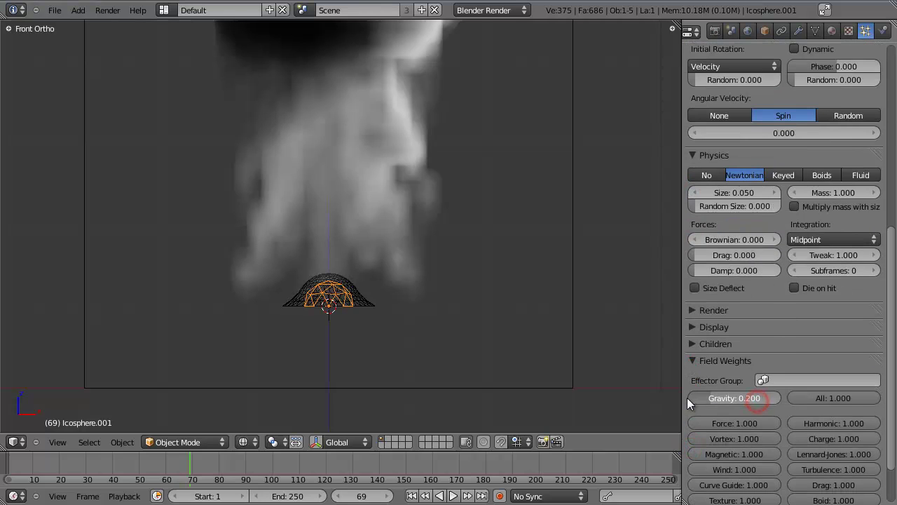
{"action": "left_click", "coordinate": [692, 360]}
{"action": "scroll", "coordinate": [784, 199], "scroll_direction": "up", "scroll_amount": 12}
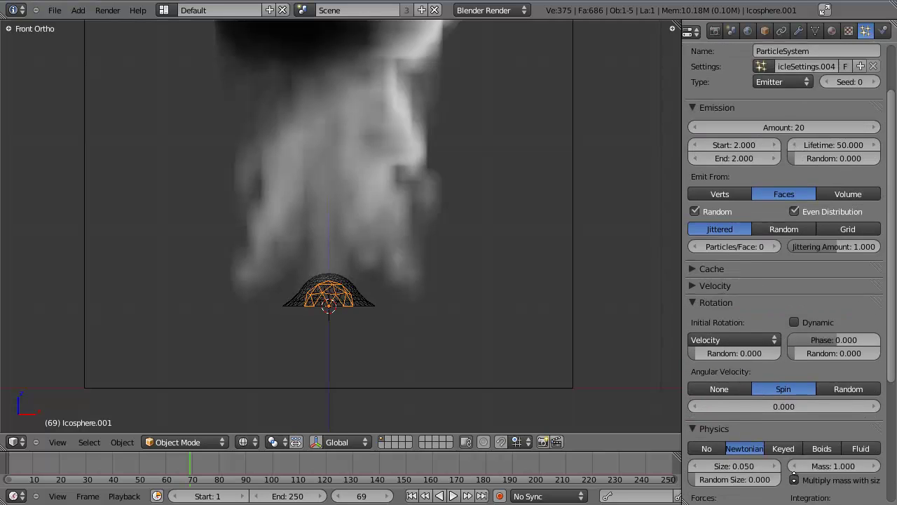
Step: Play the animation briefly, rewind to the first frame, and replay it to preview the inner dome's particles with the smoke
{"action": "key", "text": "alt+a"}
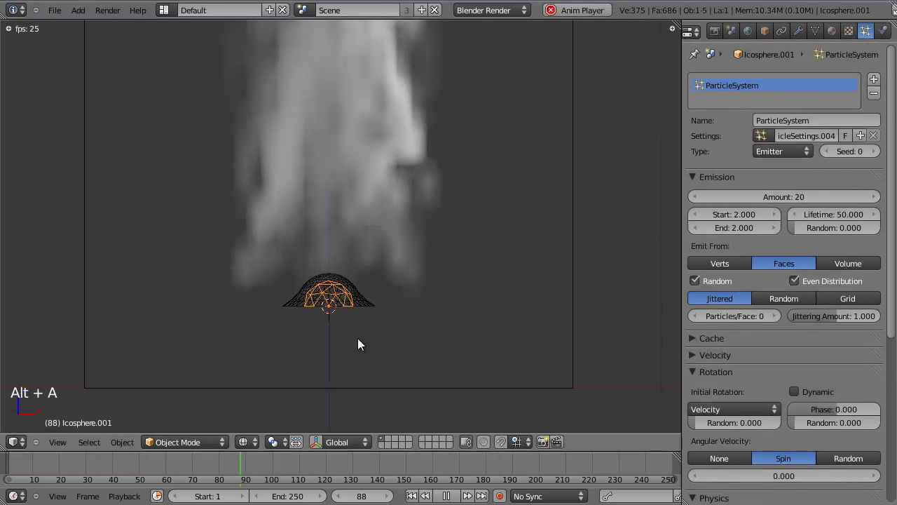
{"action": "key", "text": "Escape"}
{"action": "left_click", "coordinate": [412, 496]}
{"action": "key", "text": "alt+a"}
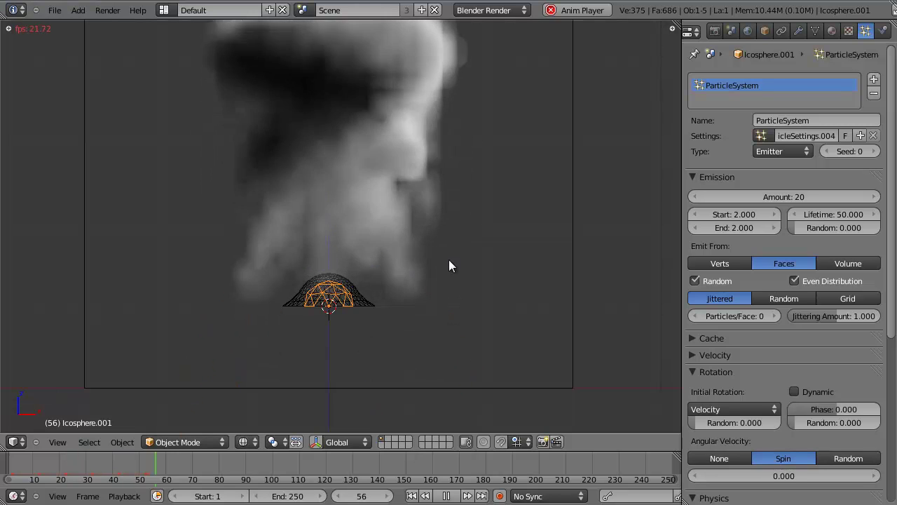
Step: Set the inner dome's particle emitter-object velocity along Z to 2 and preview the animation with the smoke
{"action": "key", "text": "Escape"}
{"action": "key", "text": "alt+a"}
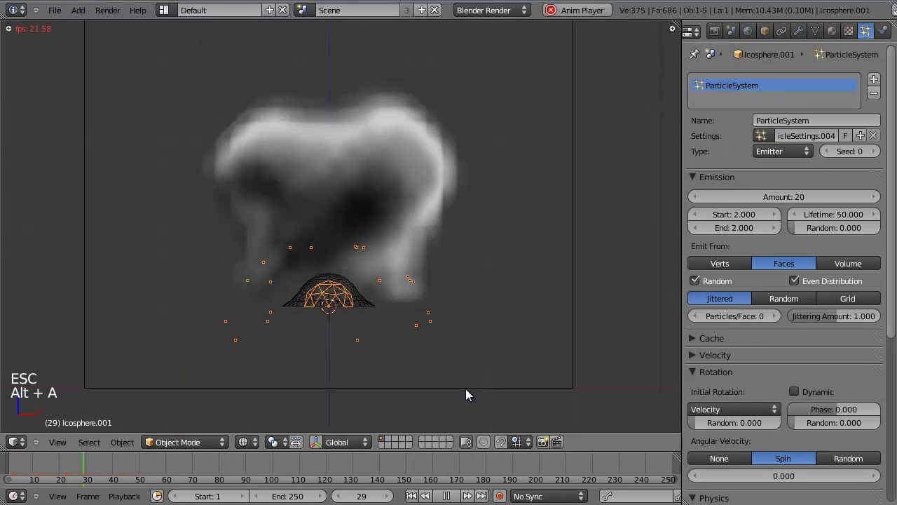
{"action": "key", "text": "Escape"}
{"action": "scroll", "coordinate": [759, 214], "scroll_direction": "down", "scroll_amount": 8}
{"action": "left_click", "coordinate": [694, 142]}
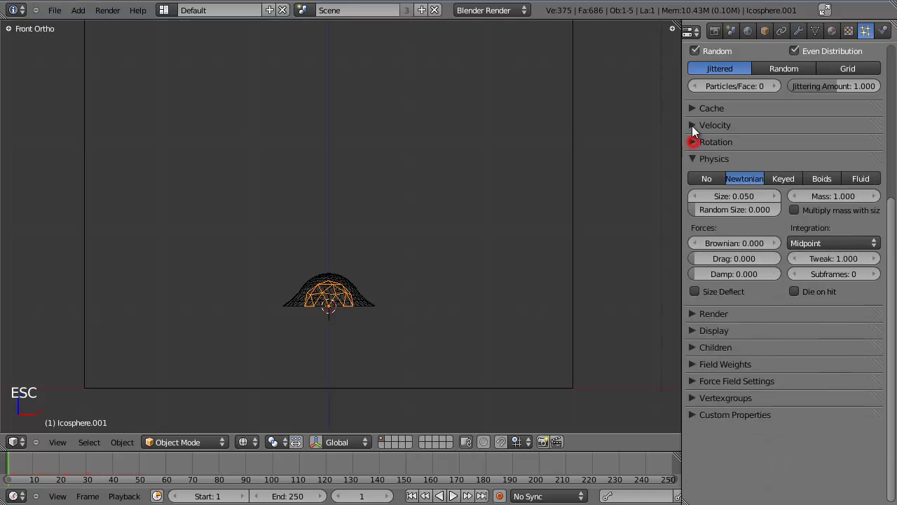
{"action": "left_click", "coordinate": [692, 126]}
{"action": "left_click", "coordinate": [831, 186]}
{"action": "type", "text": "2"}
{"action": "key", "text": "Return"}
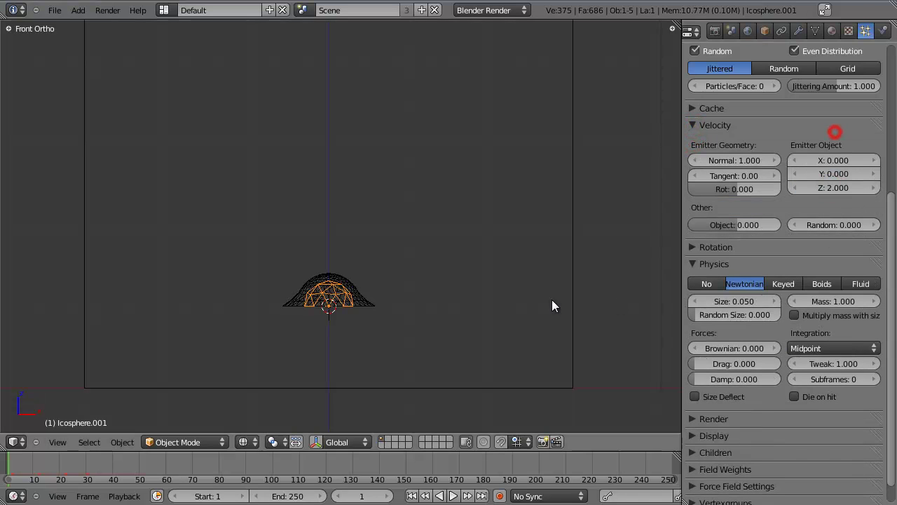
{"action": "key", "text": "alt+a"}
{"action": "scroll", "coordinate": [445, 235], "scroll_direction": "down", "scroll_amount": 4}
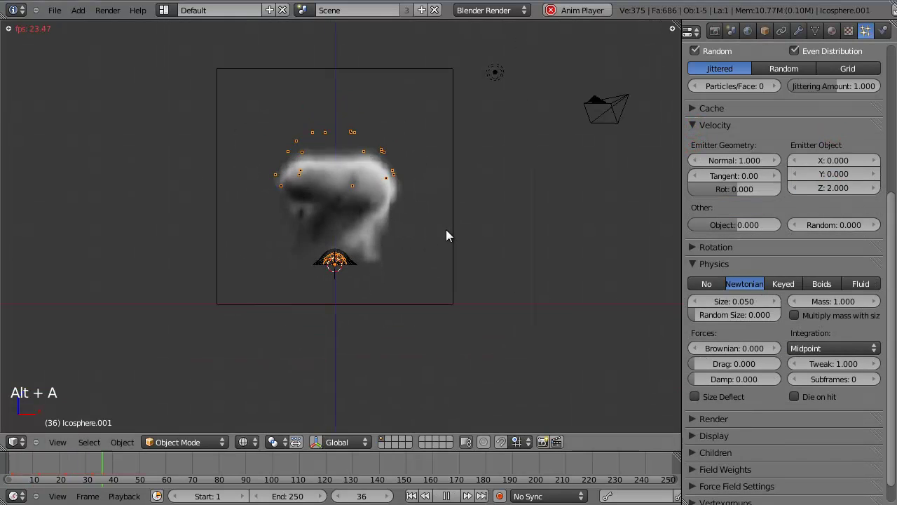
{"action": "key", "text": "Escape"}
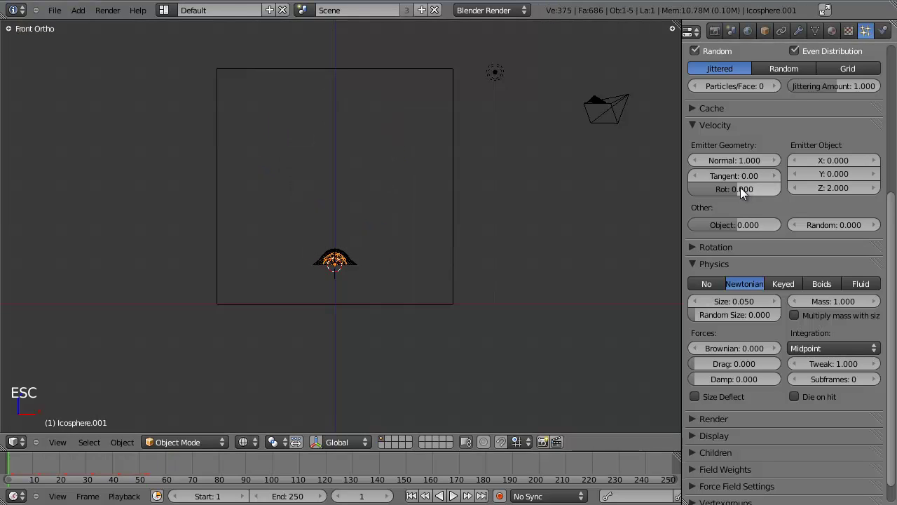
Step: Set the inner dome's normal particle velocity to 0.5 and play the animation to check the particles' spread
{"action": "left_click", "coordinate": [733, 160]}
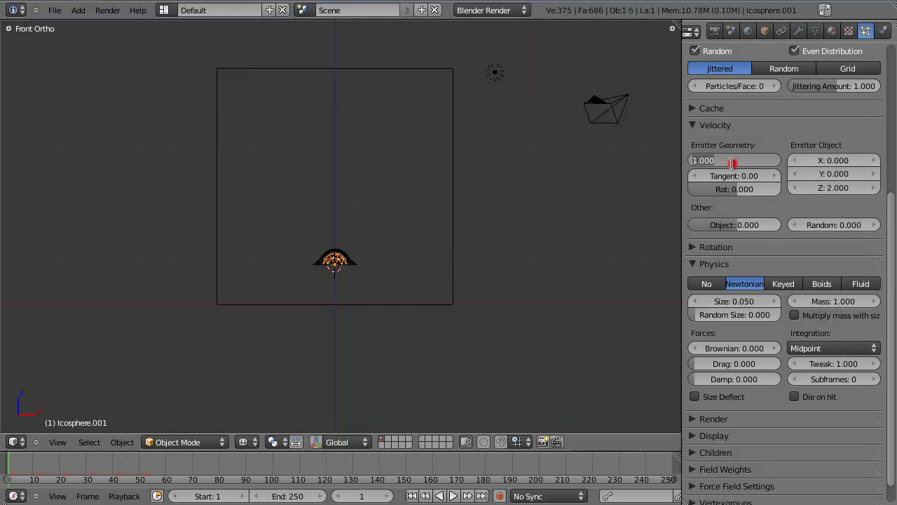
{"action": "type", "text": "0.5"}
{"action": "key", "text": "Return"}
{"action": "key", "text": "alt+a"}
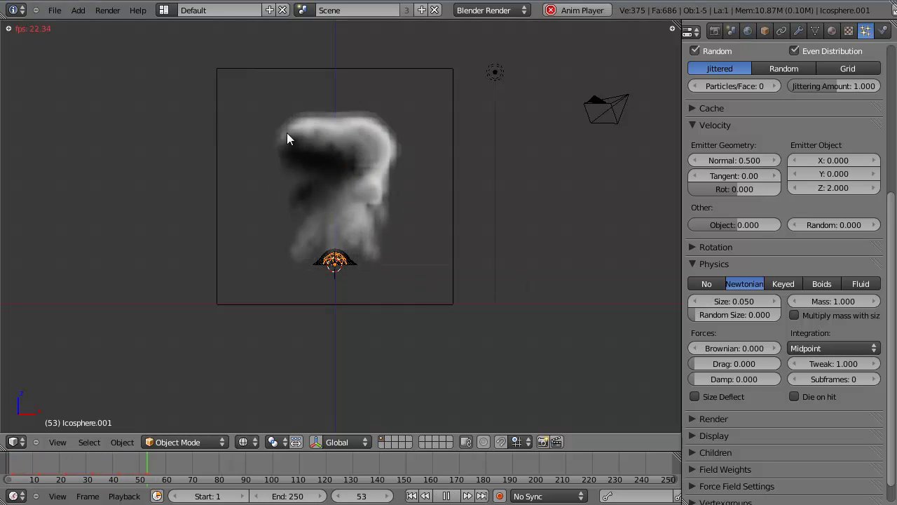
{"action": "key", "text": "Escape"}
Step: Set the lifetime of the inner dome's particles to 100 and play the animation to check it
{"action": "scroll", "coordinate": [856, 143], "scroll_direction": "up", "scroll_amount": 8}
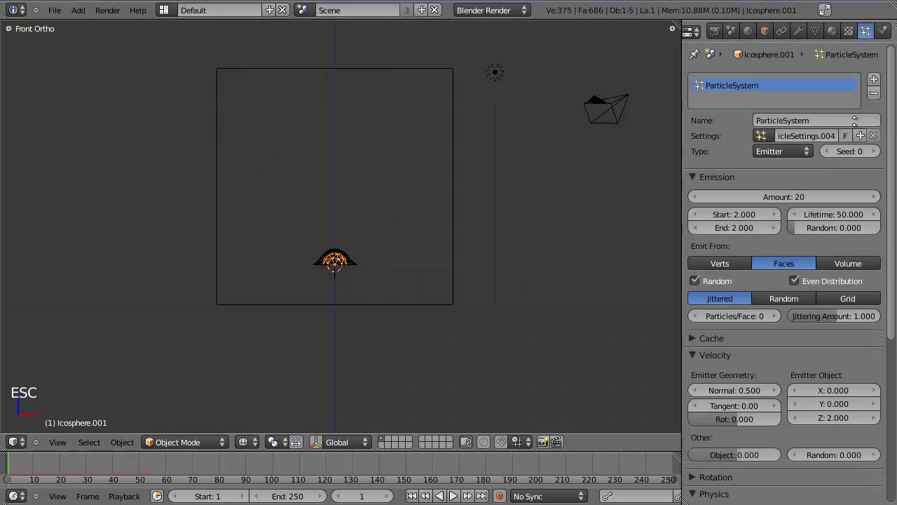
{"action": "left_click", "coordinate": [831, 213]}
{"action": "type", "text": "100"}
{"action": "key", "text": "Return"}
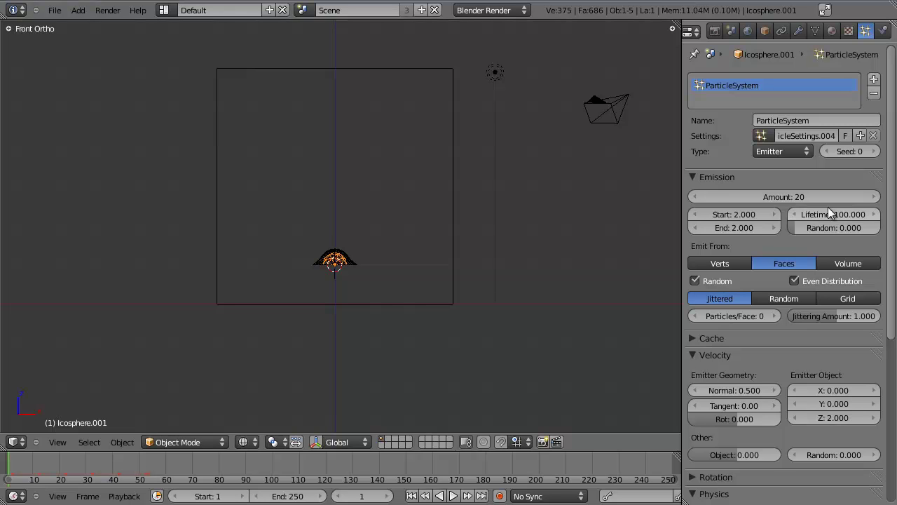
{"action": "key", "text": "alt+a"}
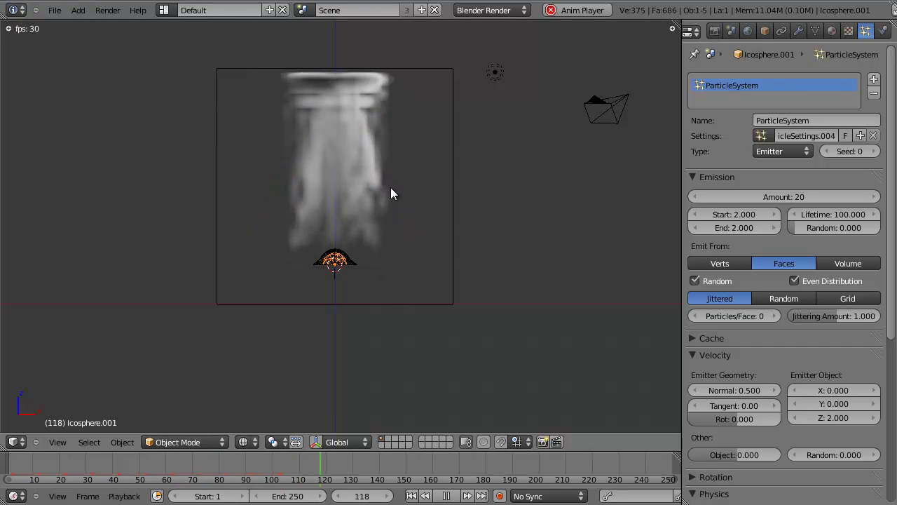
{"action": "key", "text": "Escape"}
Step: Set the random lifetime of the inner dome's particles to 1 and preview the animation
{"action": "left_click", "coordinate": [841, 216]}
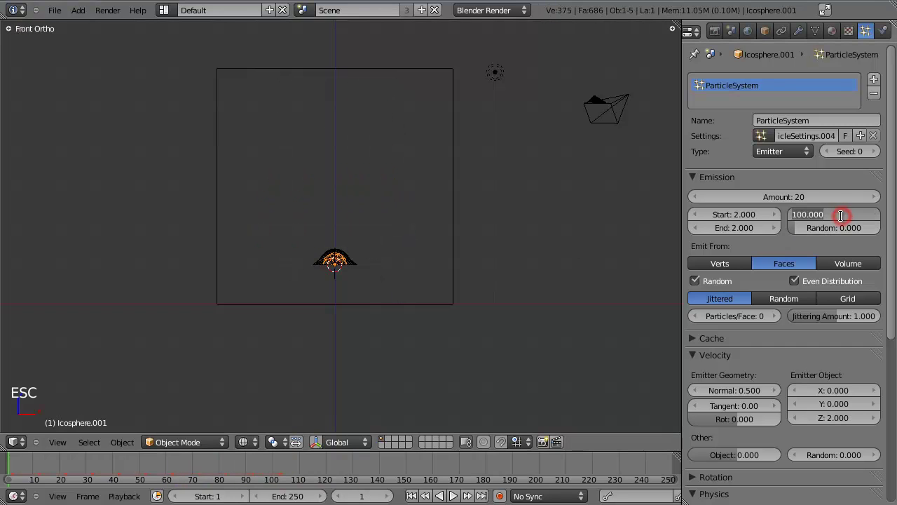
{"action": "type", "text": "12"}
{"action": "key", "text": "Return"}
{"action": "left_click_drag", "start_coordinate": [811, 233], "coordinate": [852, 233]}
{"action": "key", "text": "alt+a"}
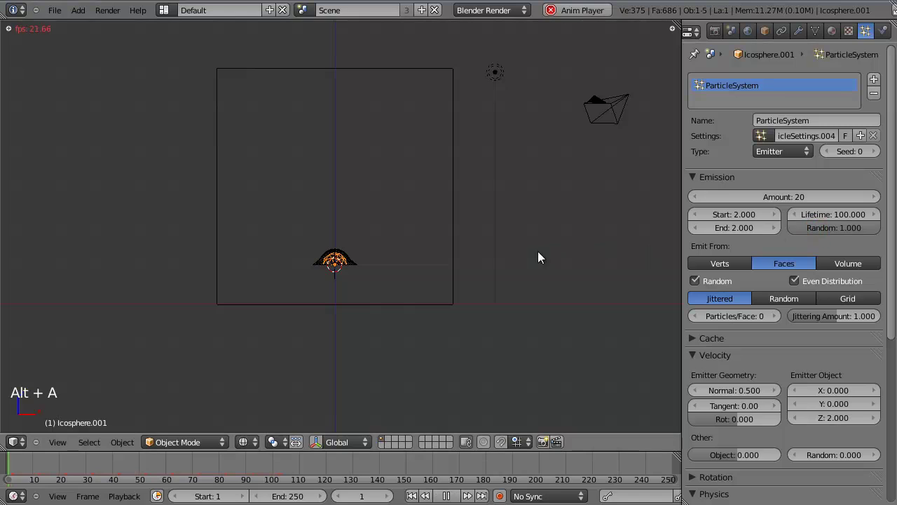
{"action": "scroll", "coordinate": [526, 259], "scroll_direction": "up", "scroll_amount": 1}
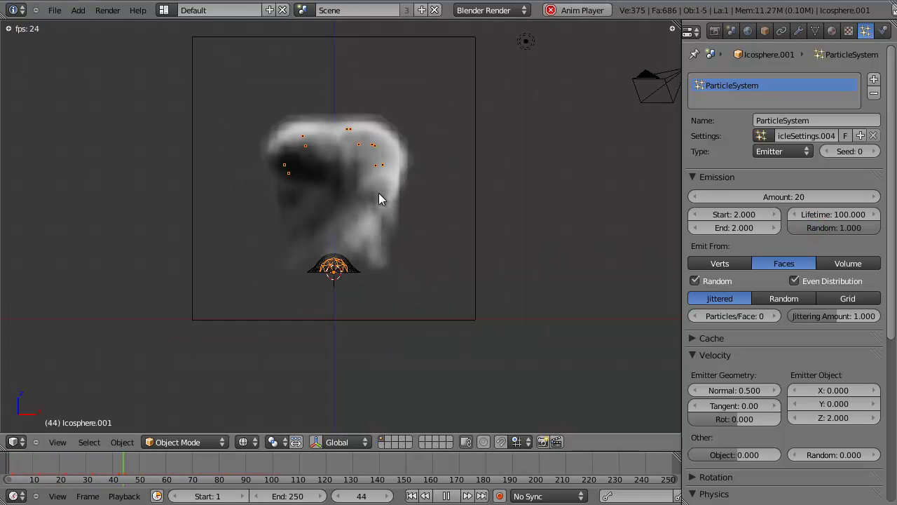
{"action": "scroll", "coordinate": [381, 205], "scroll_direction": "up", "scroll_amount": 2, "text": "shift"}
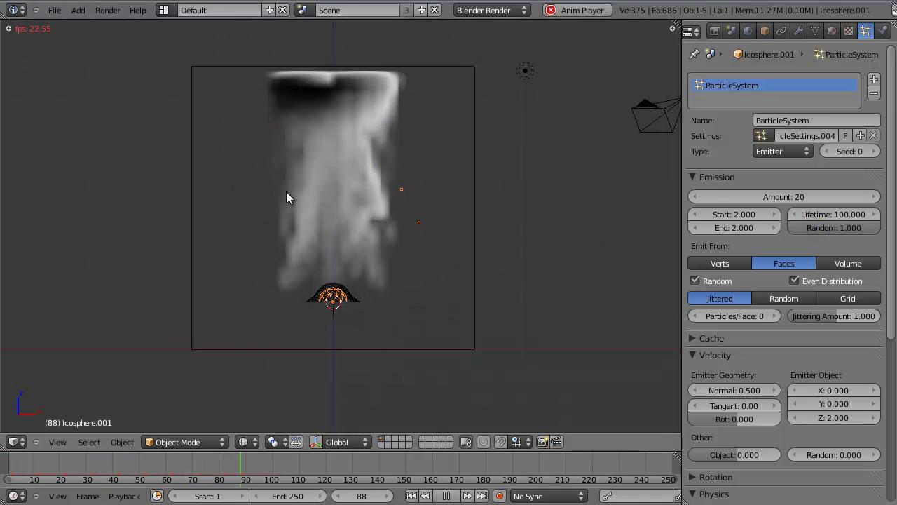
{"action": "key", "text": "Escape"}
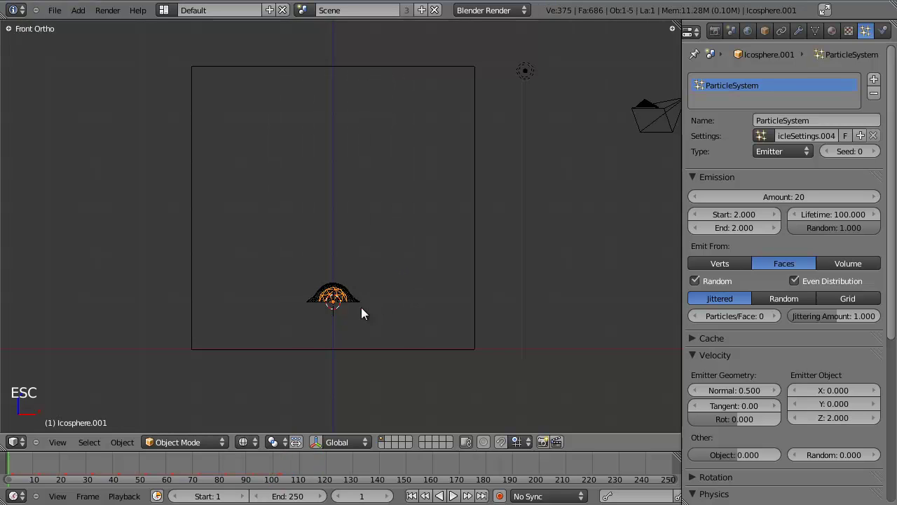
Step: Set the inner dome's particles to render as None and display as points
{"action": "left_click", "coordinate": [714, 494]}
{"action": "scroll", "coordinate": [810, 310], "scroll_direction": "down", "scroll_amount": 8}
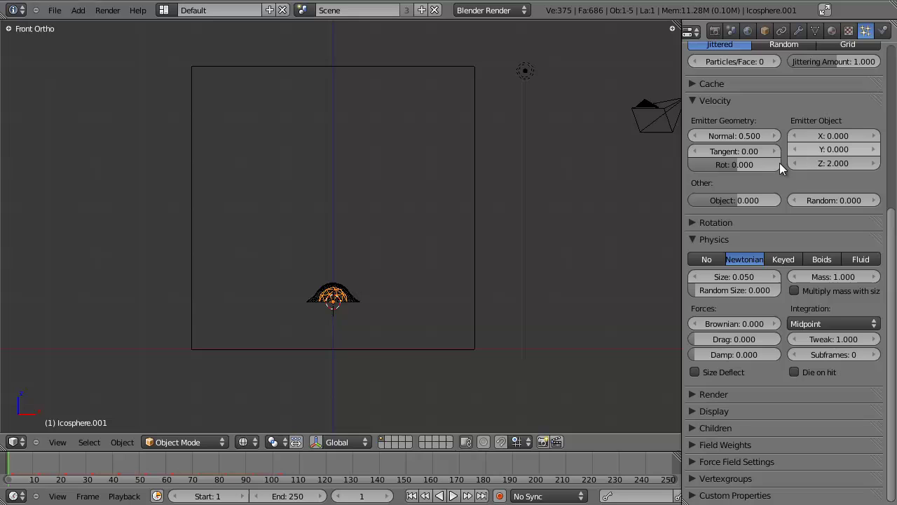
{"action": "left_click", "coordinate": [698, 100]}
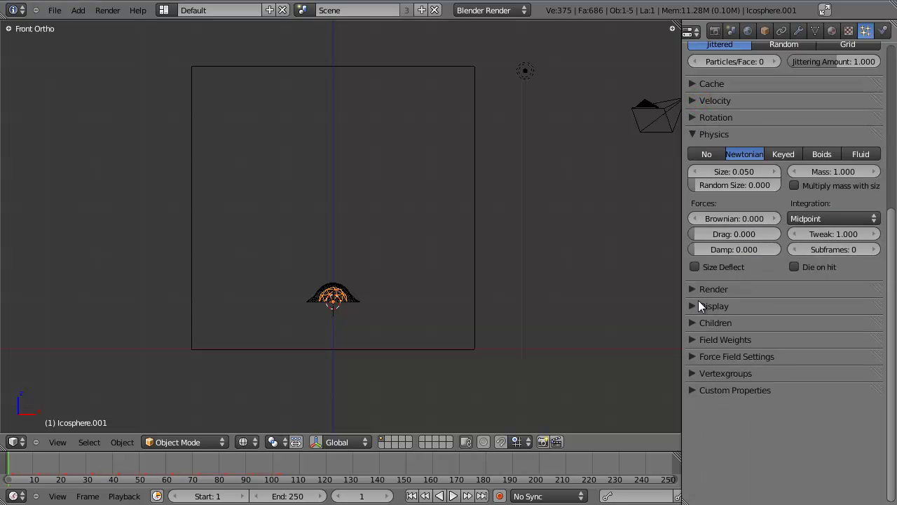
{"action": "left_click", "coordinate": [699, 305]}
{"action": "left_click", "coordinate": [693, 291]}
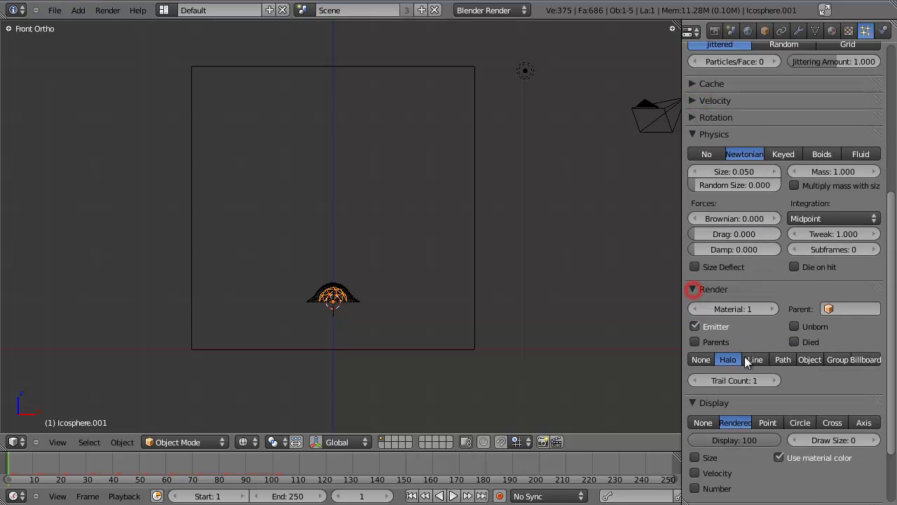
{"action": "left_click", "coordinate": [700, 359]}
{"action": "left_click", "coordinate": [767, 404]}
{"action": "left_click", "coordinate": [693, 385]}
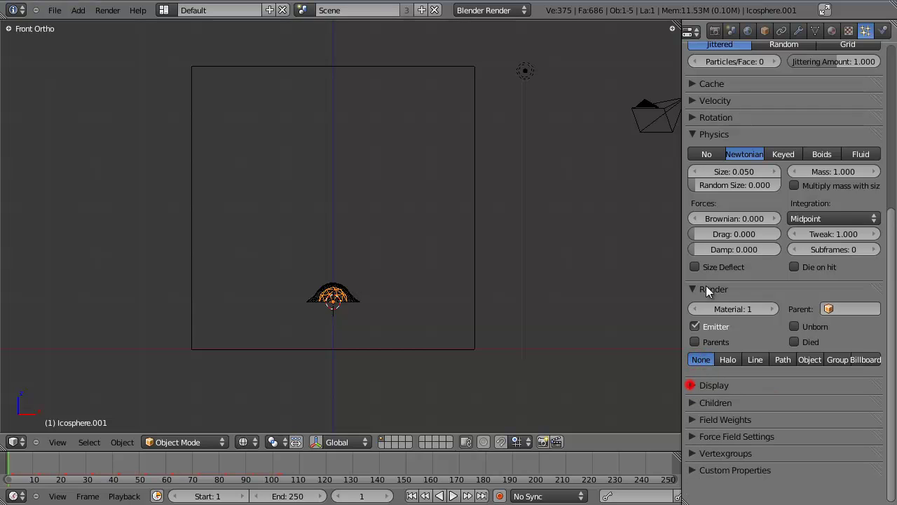
{"action": "left_click", "coordinate": [693, 289]}
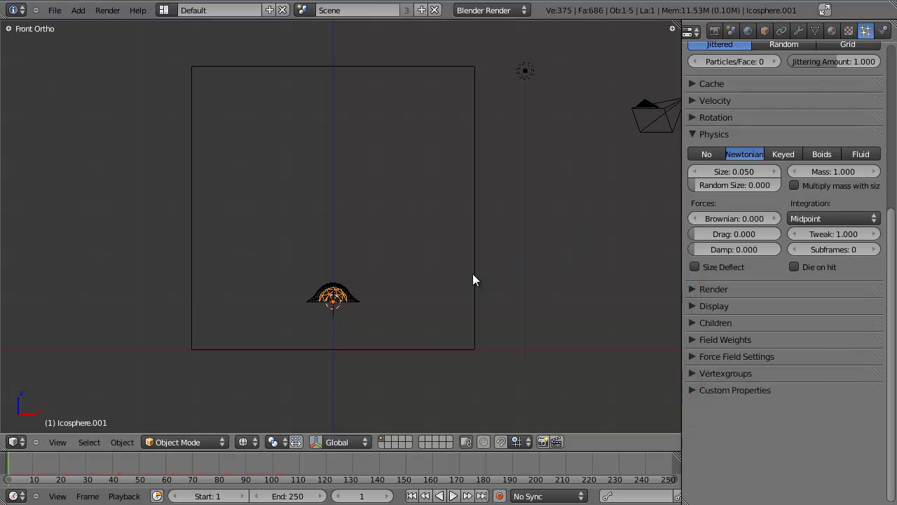
Step: Add smoke physics to the inner dome as Flow, enable Initial Velocity, and preview the resulting simulation
{"action": "left_click", "coordinate": [885, 31]}
{"action": "left_click", "coordinate": [733, 268]}
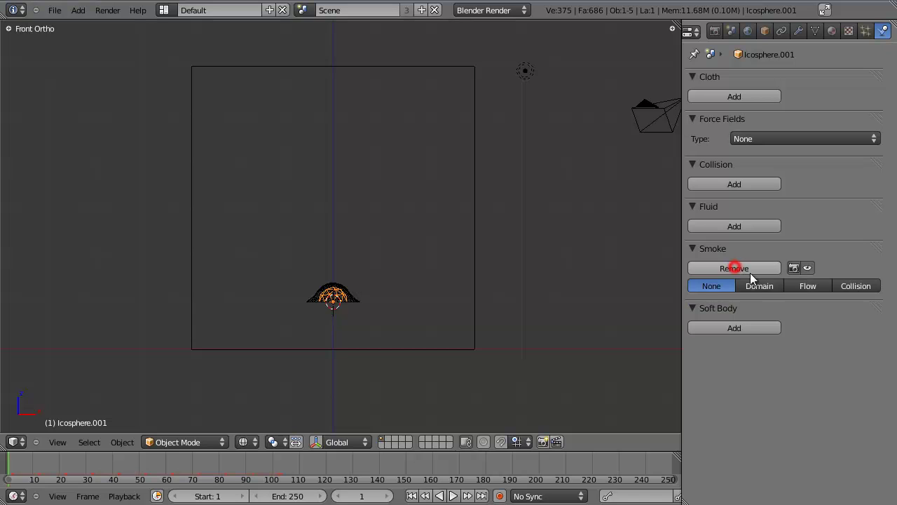
{"action": "left_click", "coordinate": [808, 285]}
{"action": "left_click", "coordinate": [721, 351]}
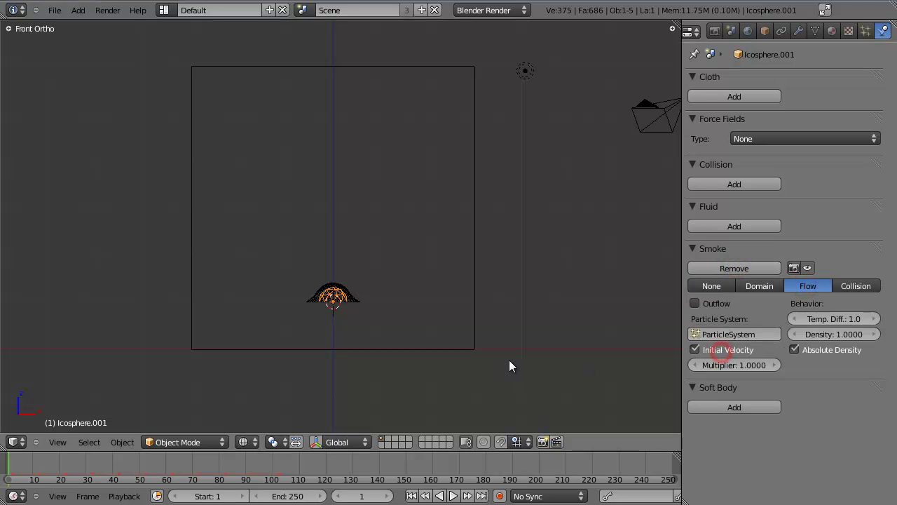
{"action": "key", "text": "alt+a"}
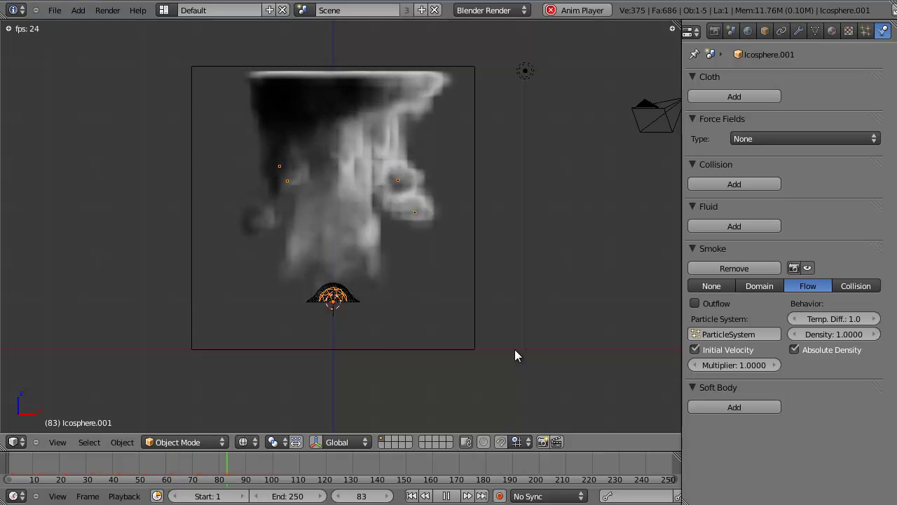
{"action": "key", "text": "Escape"}
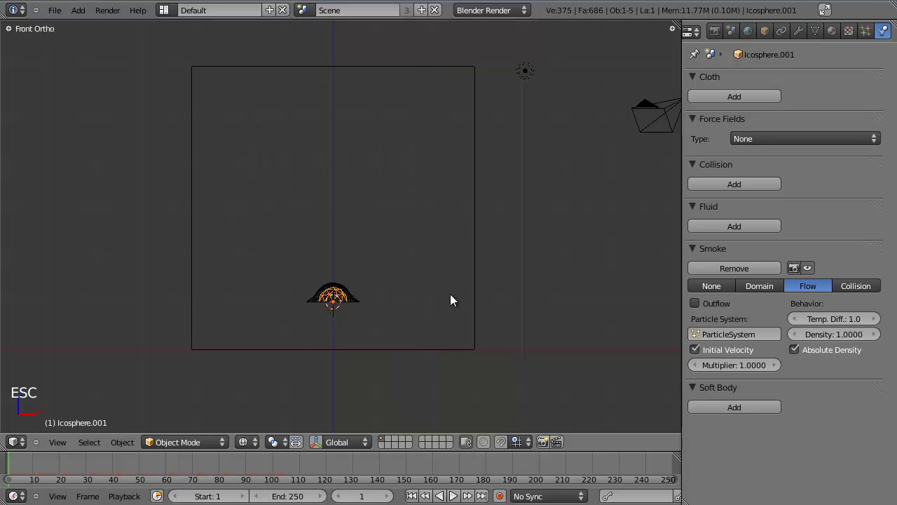
Step: Set the cube smoke domain's resolution to 50 divisions and play the simulation, inspecting the inner dome's smoke trails from an angle
{"action": "right_click", "coordinate": [473, 290]}
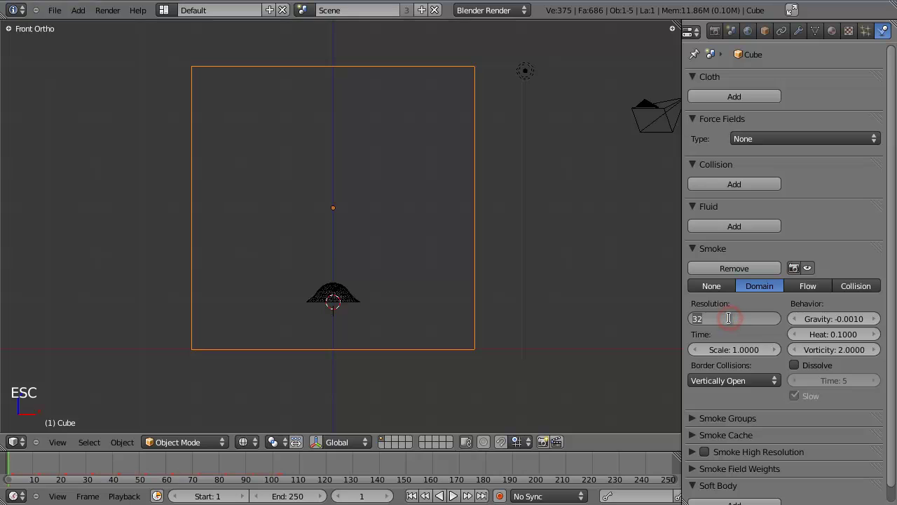
{"action": "key", "text": "alt+a"}
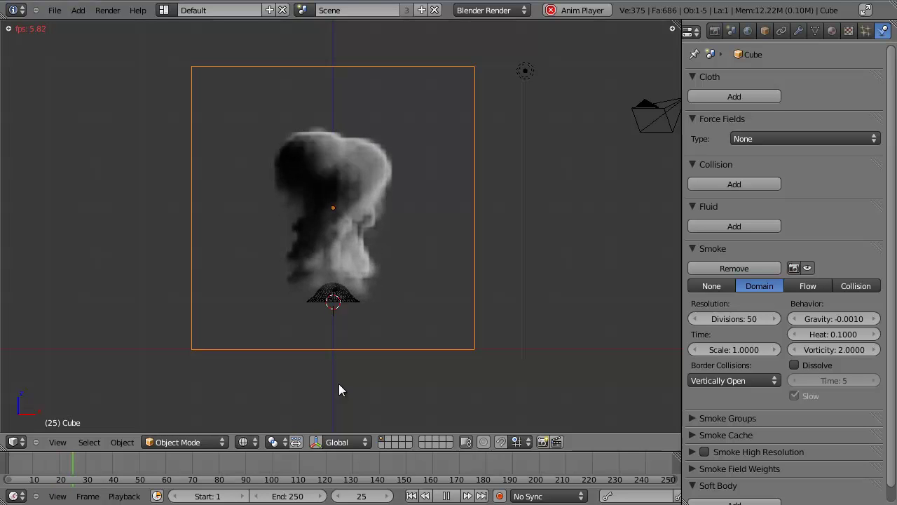
{"action": "right_click", "coordinate": [335, 299]}
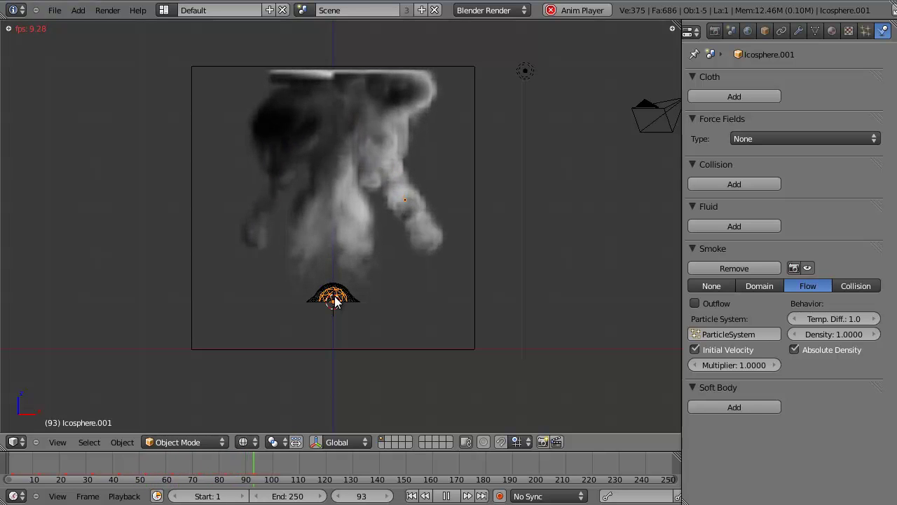
{"action": "middle_click_drag", "start_coordinate": [361, 275], "coordinate": [304, 267]}
{"action": "key", "text": "alt+a"}
{"action": "middle_click_drag", "start_coordinate": [356, 251], "coordinate": [392, 326]}
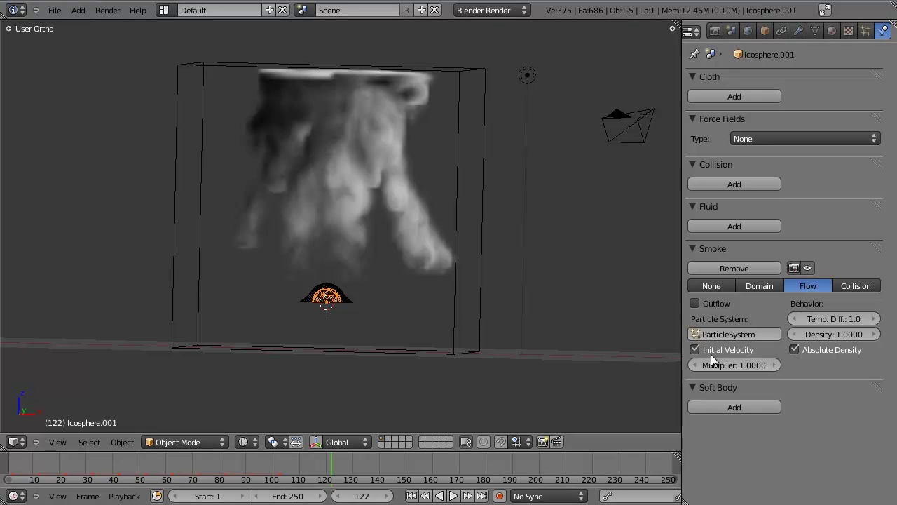
Step: Set the vorticity of the cube smoke domain to 3
{"action": "right_click", "coordinate": [466, 232]}
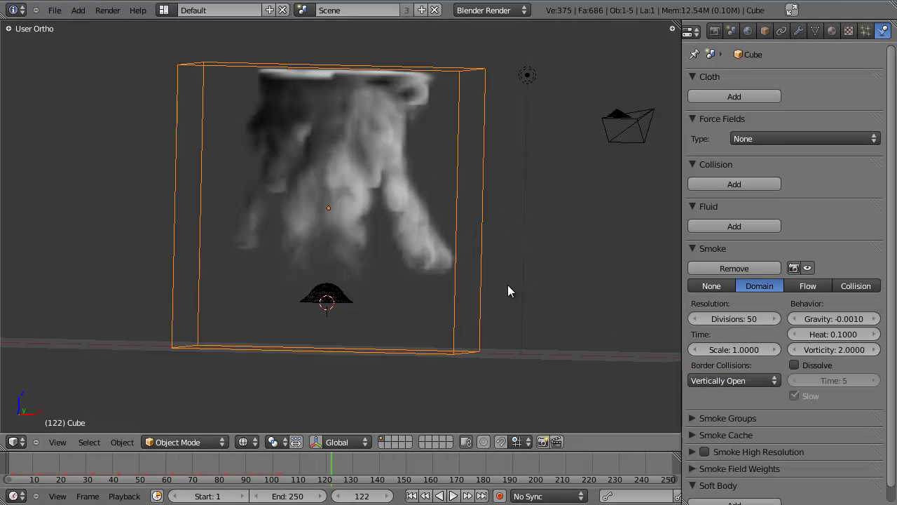
{"action": "left_click", "coordinate": [836, 349]}
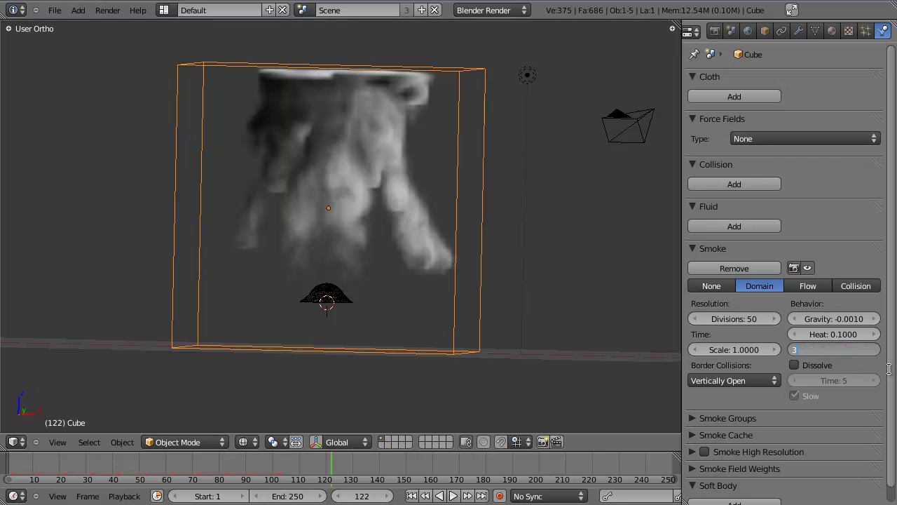
{"action": "type", "text": "3"}
{"action": "key", "text": "Return"}
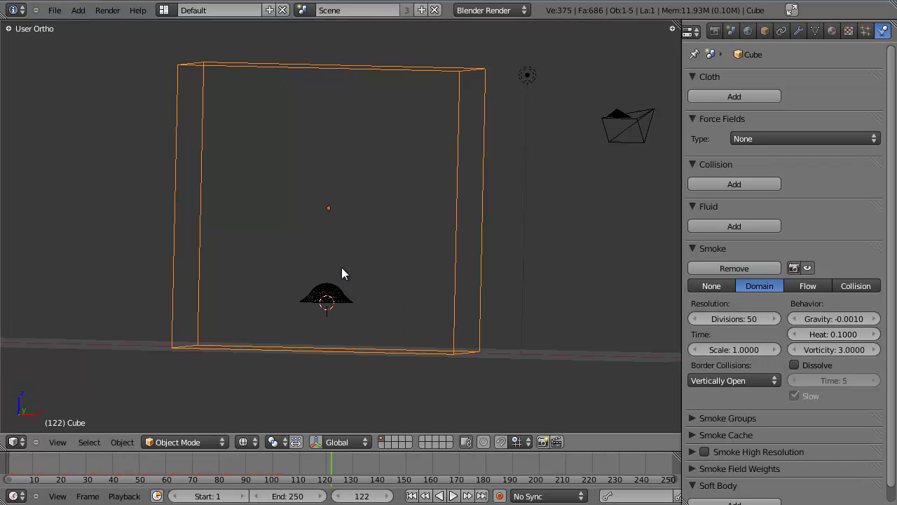
Step: Rewind to the first frame and replay the smoke simulation in front view to examine the effect of the vorticity
{"action": "key", "text": "KP_1"}
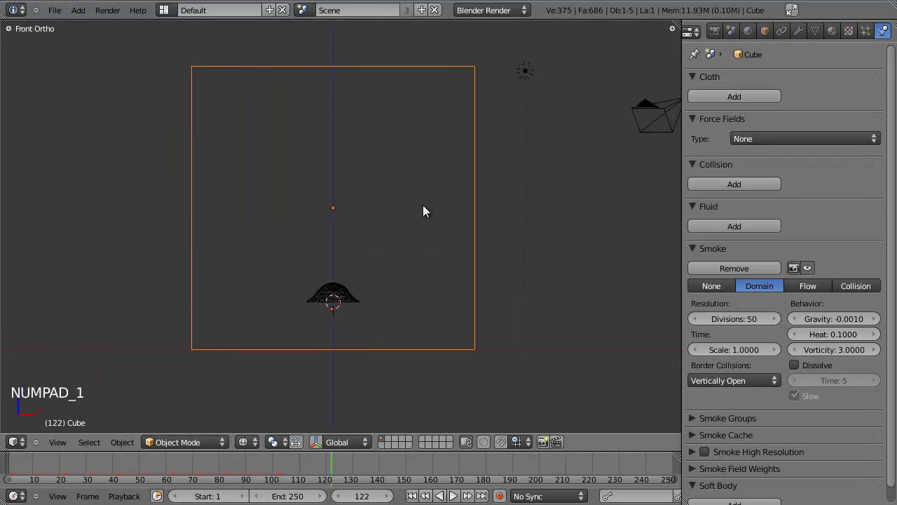
{"action": "key", "text": "alt+a"}
{"action": "key", "text": "Escape"}
{"action": "left_click", "coordinate": [411, 496]}
{"action": "key", "text": "alt+a"}
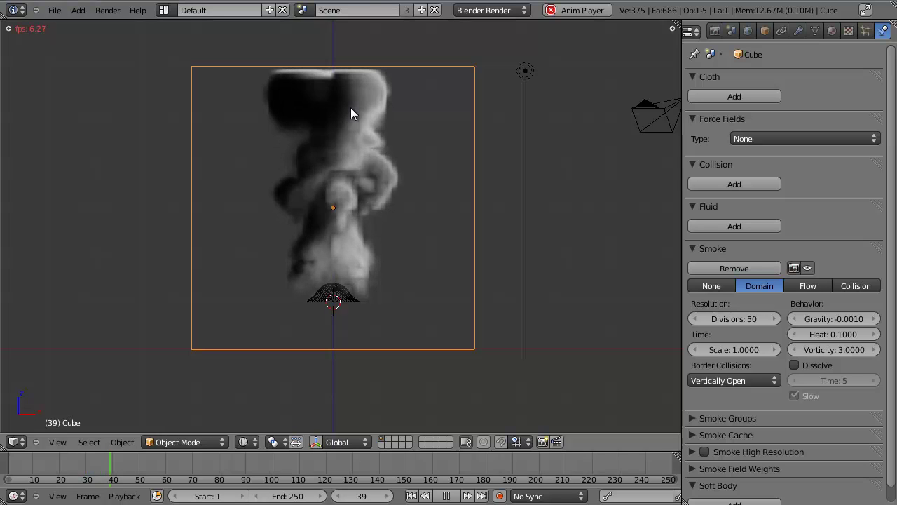
{"action": "key", "text": "Escape"}
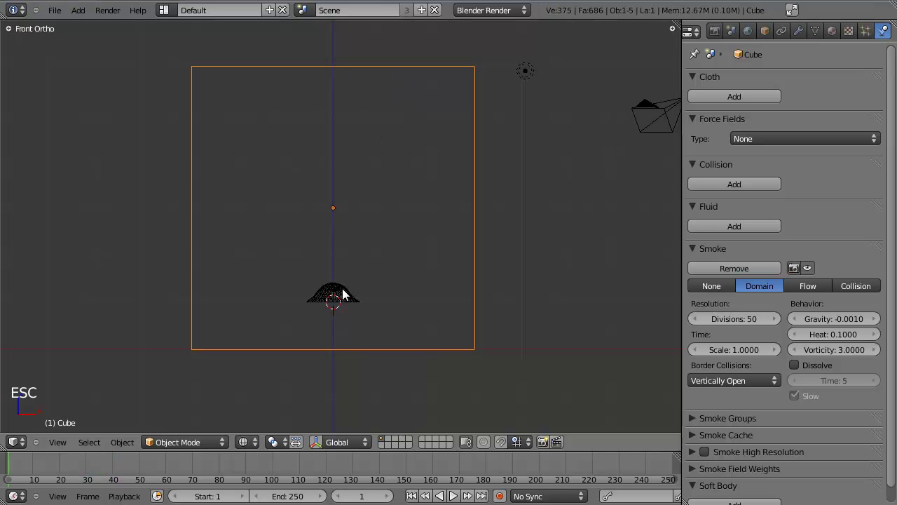
{"action": "key", "text": "alt+a"}
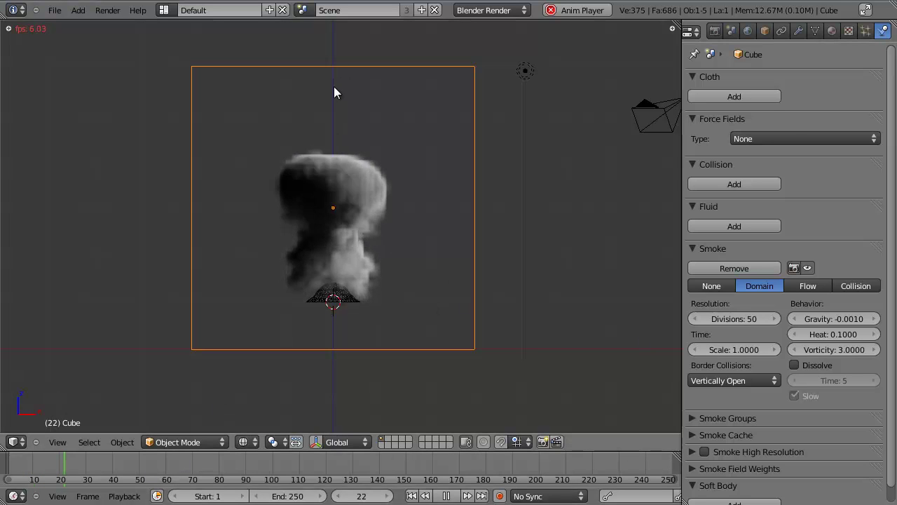
Step: Stop the playback and set the time scale of the cube smoke domain to 0.2
{"action": "key", "text": "Escape"}
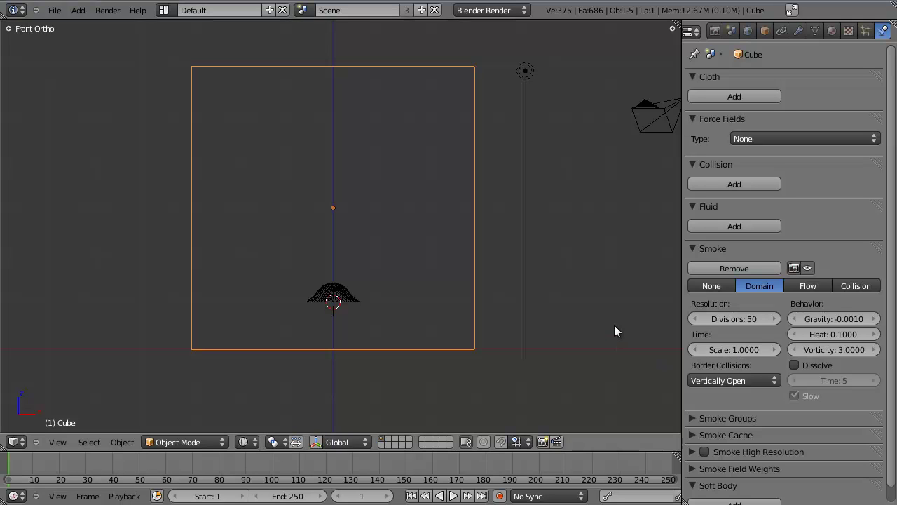
{"action": "right_click", "coordinate": [337, 301]}
{"action": "right_click", "coordinate": [399, 302]}
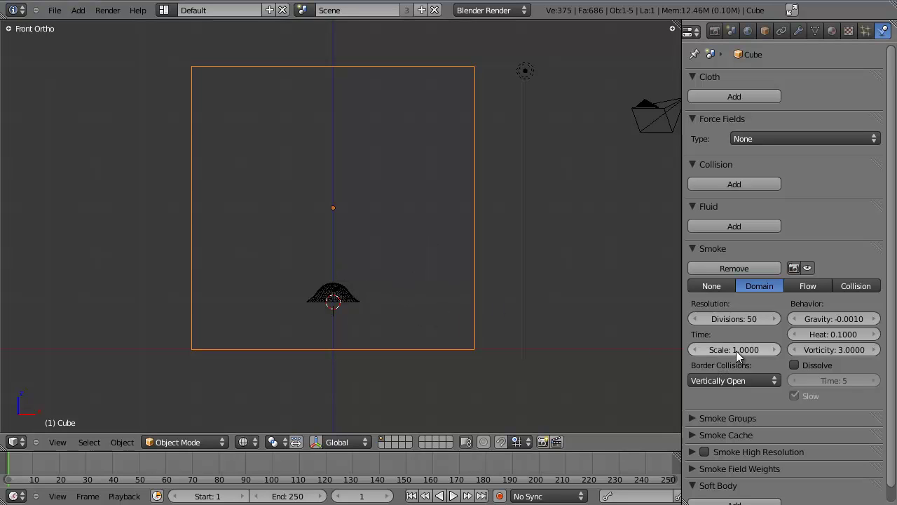
{"action": "mouse_move", "coordinate": [351, 357]}
{"action": "left_mouse_down"}
{"action": "mouse_move", "coordinate": [864, 358]}
{"action": "mouse_move", "coordinate": [406, 362]}
{"action": "left_mouse_up"}
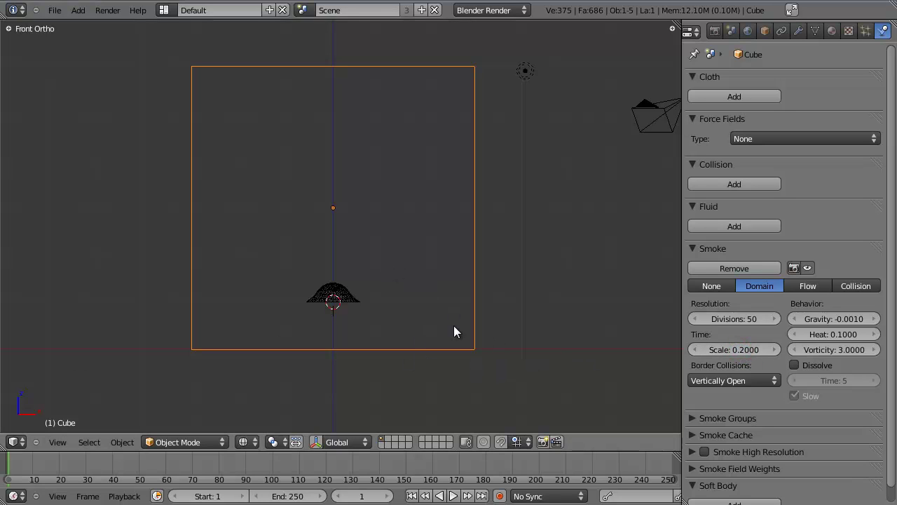
Step: Play the slowed smoke simulation in front view, selecting the inner and outer domes to check their flow settings, and replay it closer up
{"action": "key", "text": "alt+a"}
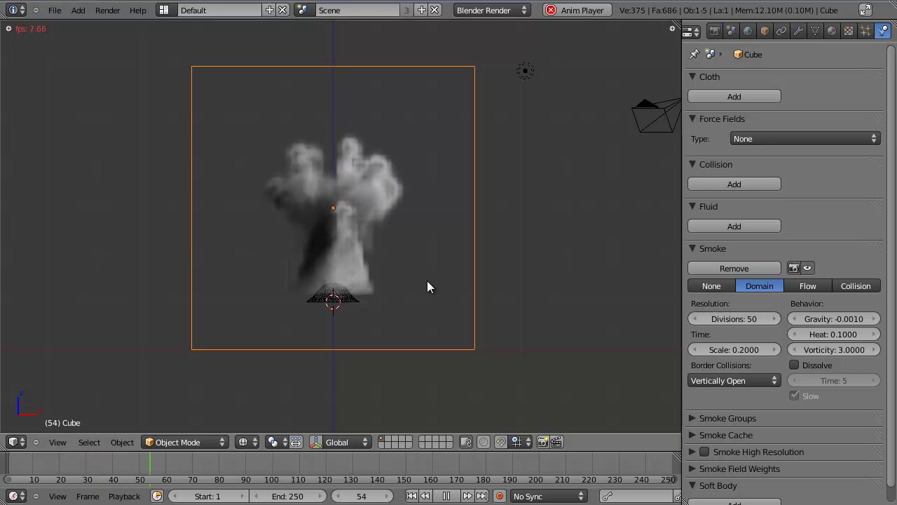
{"action": "right_click", "coordinate": [345, 299]}
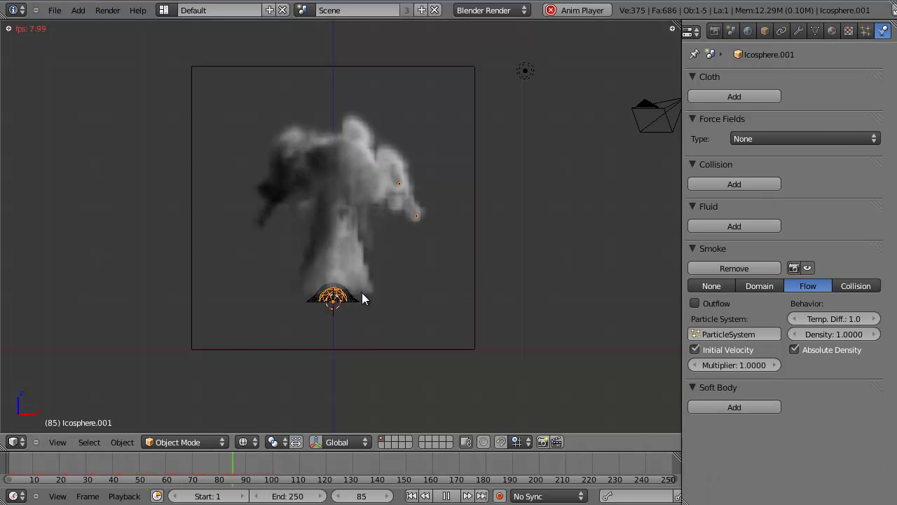
{"action": "right_click", "coordinate": [362, 294]}
{"action": "right_click", "coordinate": [353, 307]}
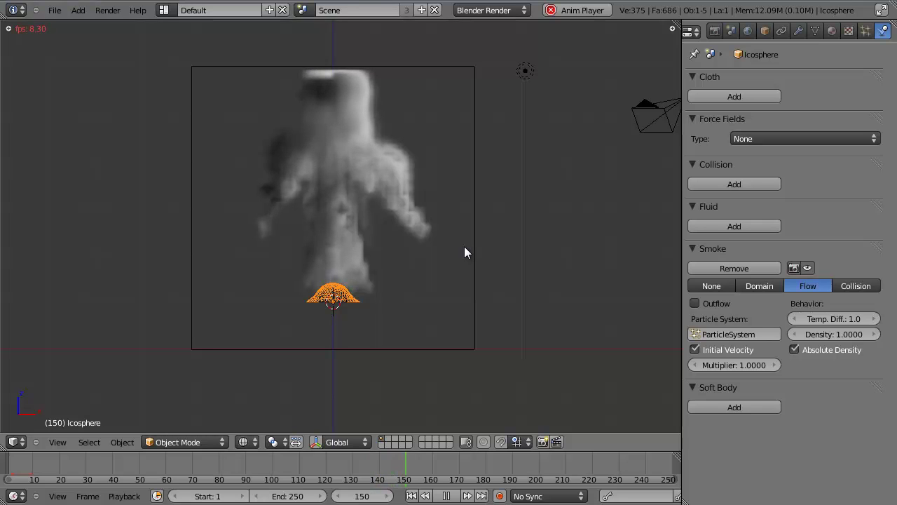
{"action": "key", "text": "Escape"}
{"action": "scroll", "coordinate": [344, 300], "scroll_direction": "up", "scroll_amount": 3}
{"action": "key", "text": "alt+a"}
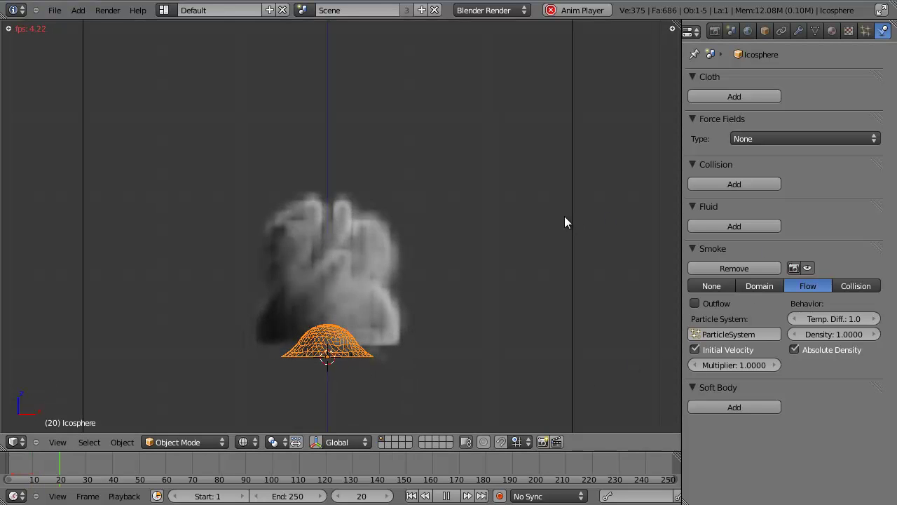
Step: Reselect the cube domain, inspect the paused smoke from an angle, and resume the playback in front view before stopping it
{"action": "right_click", "coordinate": [572, 246]}
{"action": "scroll", "coordinate": [330, 331], "scroll_direction": "down", "scroll_amount": 3}
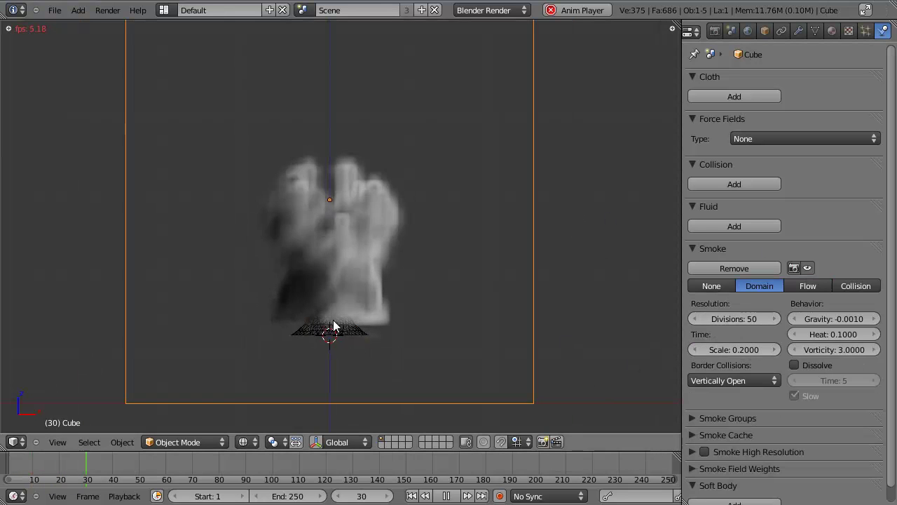
{"action": "key", "text": "alt+a"}
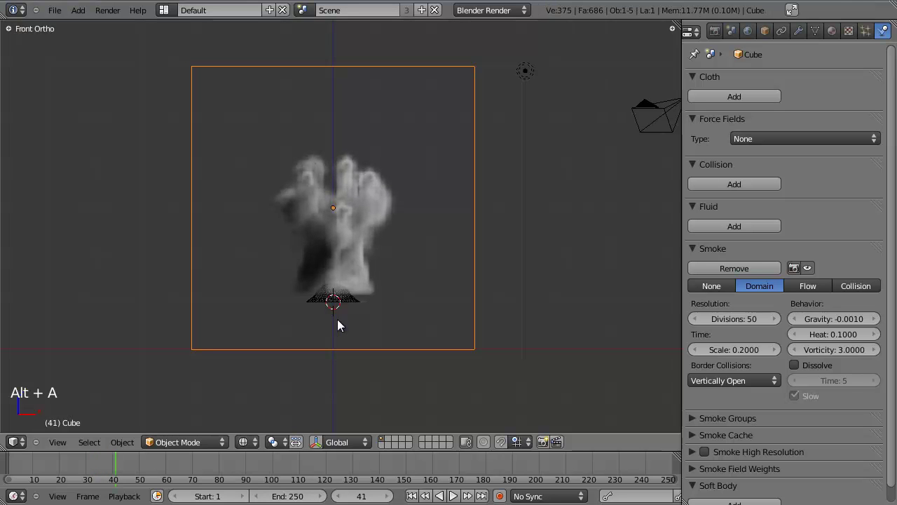
{"action": "middle_click_drag", "start_coordinate": [339, 320], "coordinate": [372, 259]}
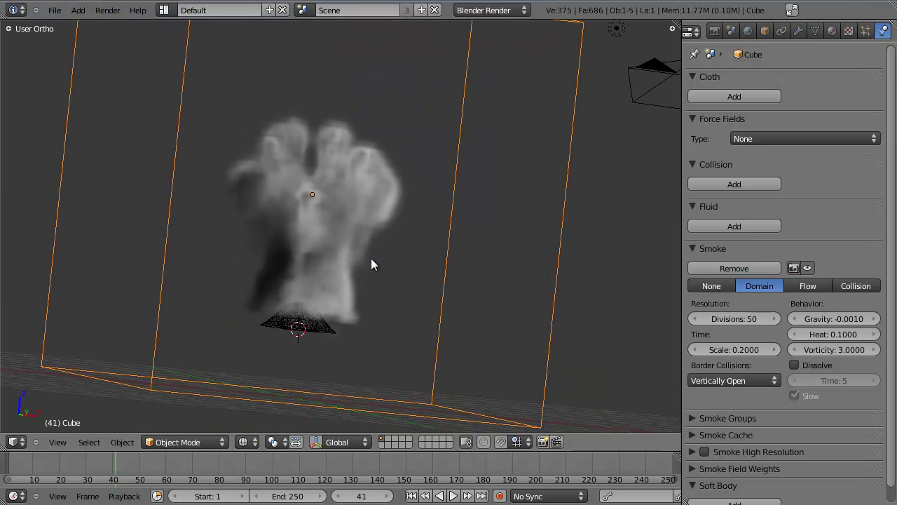
{"action": "key", "text": "KP_1"}
{"action": "key", "text": "alt+a"}
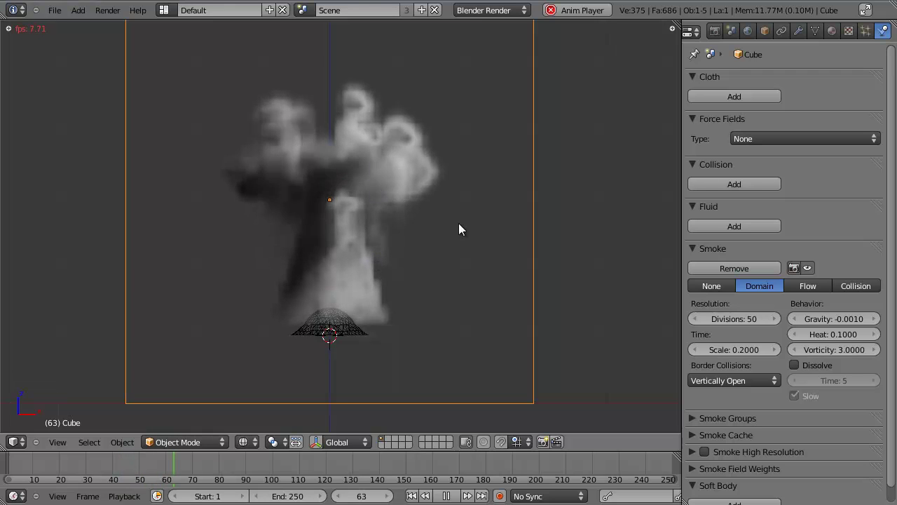
{"action": "scroll", "coordinate": [455, 224], "scroll_direction": "down", "scroll_amount": 1}
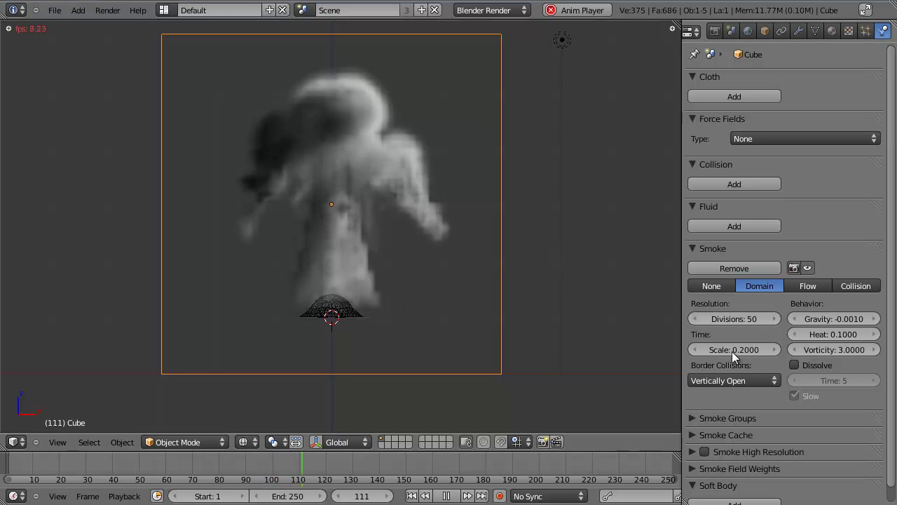
{"action": "key", "text": "alt+a"}
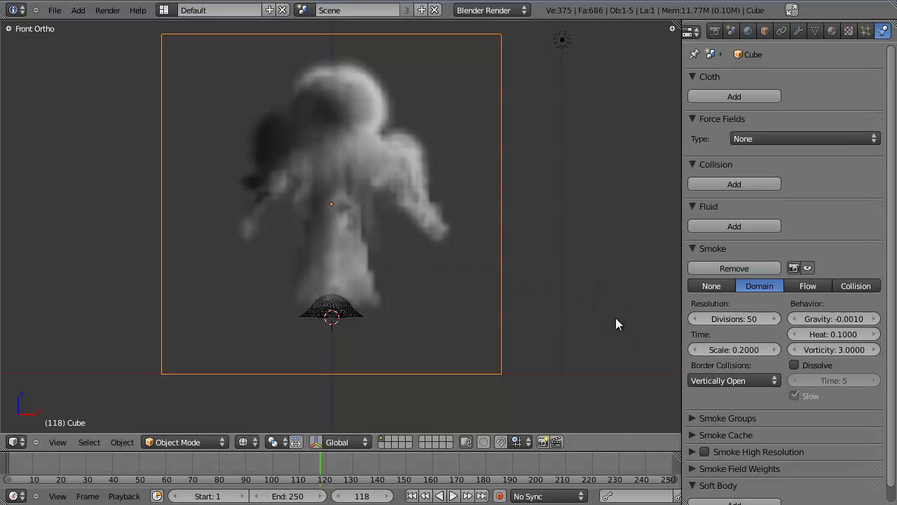
Step: Set the resolution of the cube smoke domain to 85 divisions
{"action": "left_click", "coordinate": [738, 318]}
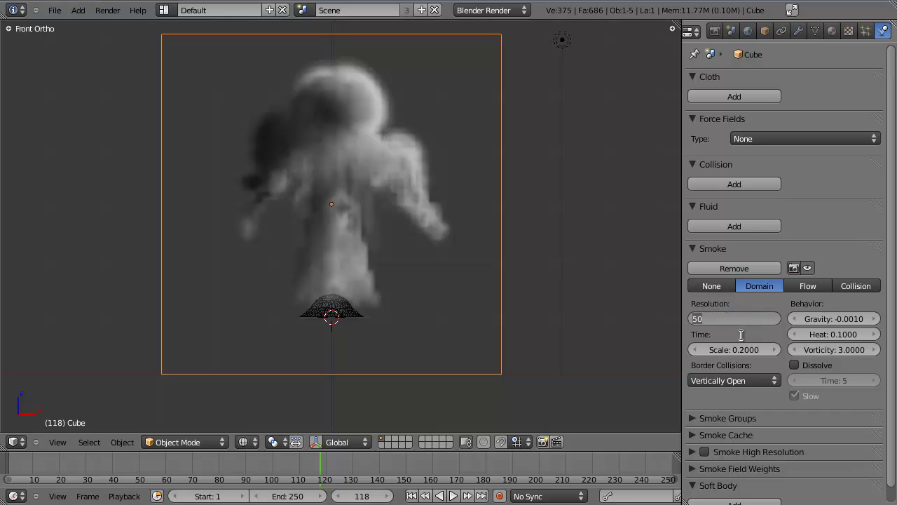
{"action": "type", "text": "85"}
{"action": "key", "text": "Return"}
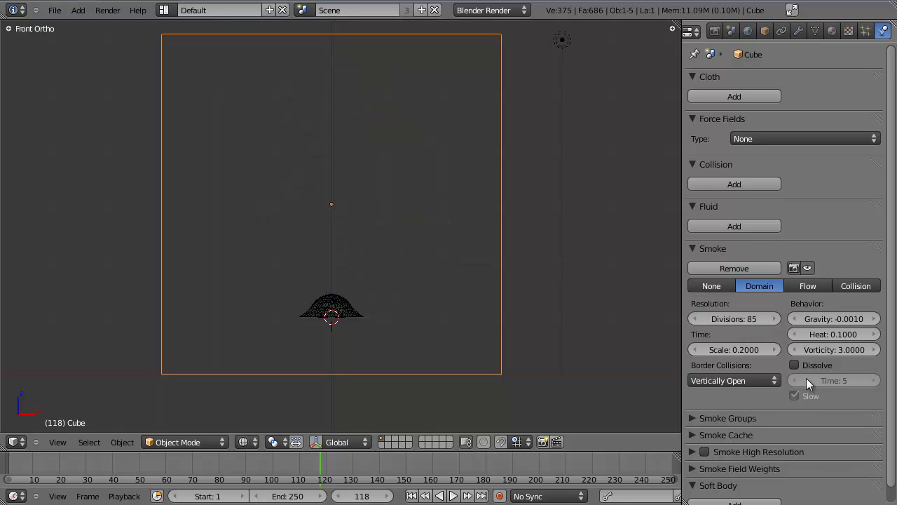
Step: Enable Smoke High Resolution on the cube domain, check its options, and collapse them again
{"action": "scroll", "coordinate": [771, 406], "scroll_direction": "down", "scroll_amount": 1}
{"action": "left_click", "coordinate": [704, 436]}
{"action": "left_click", "coordinate": [692, 436]}
{"action": "scroll", "coordinate": [771, 350], "scroll_direction": "down", "scroll_amount": 3}
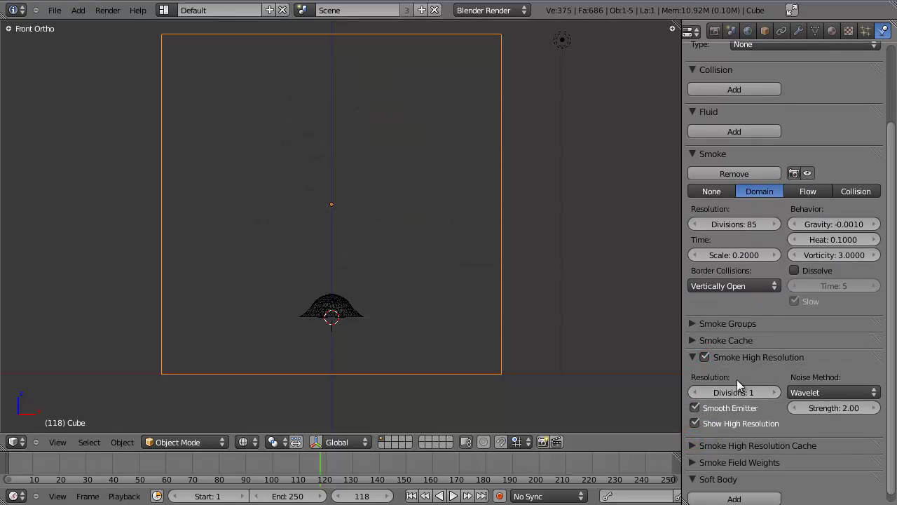
{"action": "left_click", "coordinate": [692, 357]}
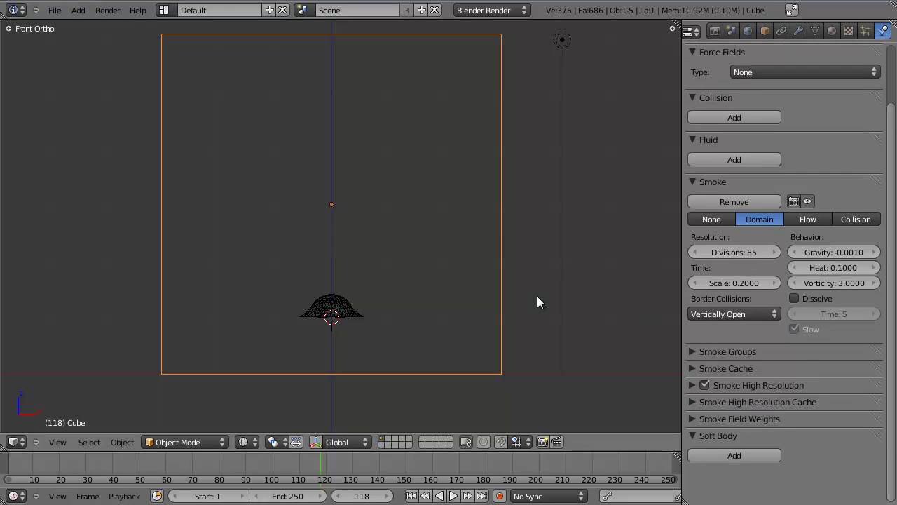
{"action": "scroll", "coordinate": [734, 234], "scroll_direction": "up", "scroll_amount": 4}
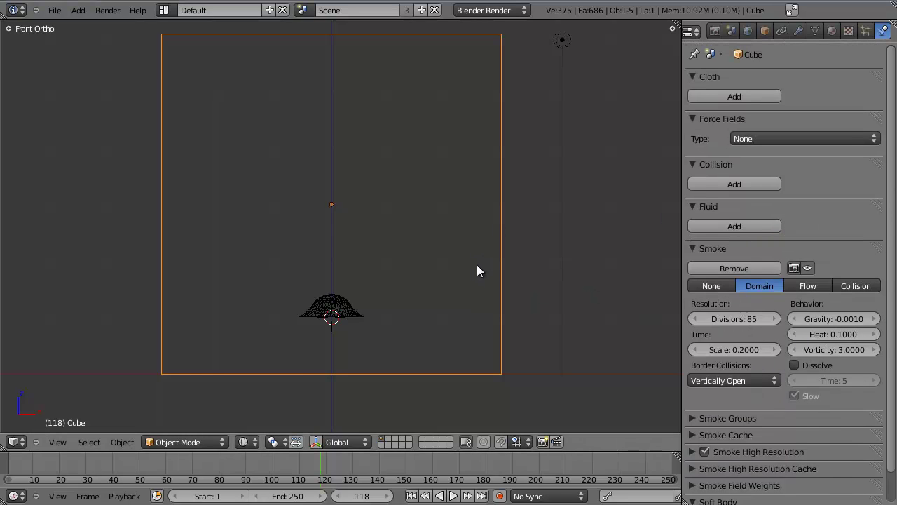
Step: Save the Blender file as tutorial_secondattempt in the Explosion folder
{"action": "key", "text": "ctrl+s"}
{"action": "left_click", "coordinate": [269, 71]}
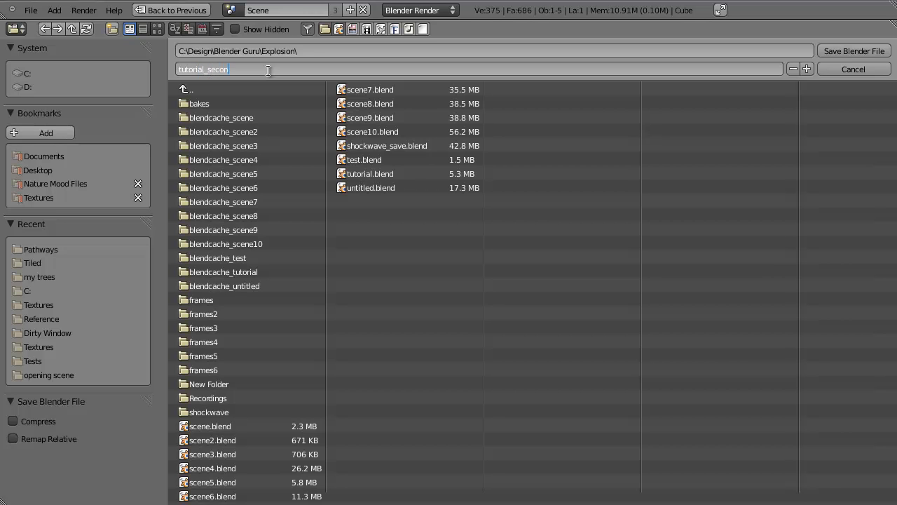
{"action": "type", "text": "tutorial_secondattempt"}
{"action": "key", "text": "Return"}
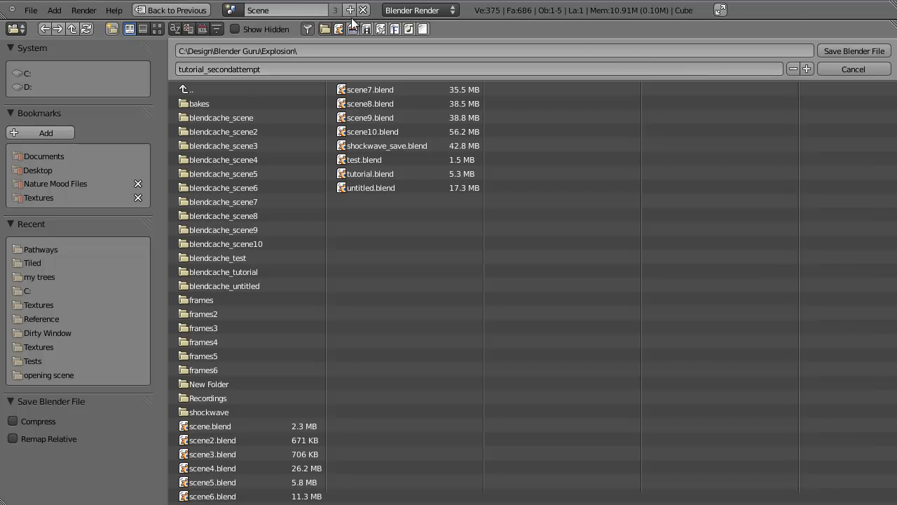
{"action": "left_click", "coordinate": [841, 50]}
Step: Collapse the Smoke settings and expand the cube domain's Smoke Cache to examine its start and end frames
{"action": "scroll", "coordinate": [825, 324], "scroll_direction": "down", "scroll_amount": 1}
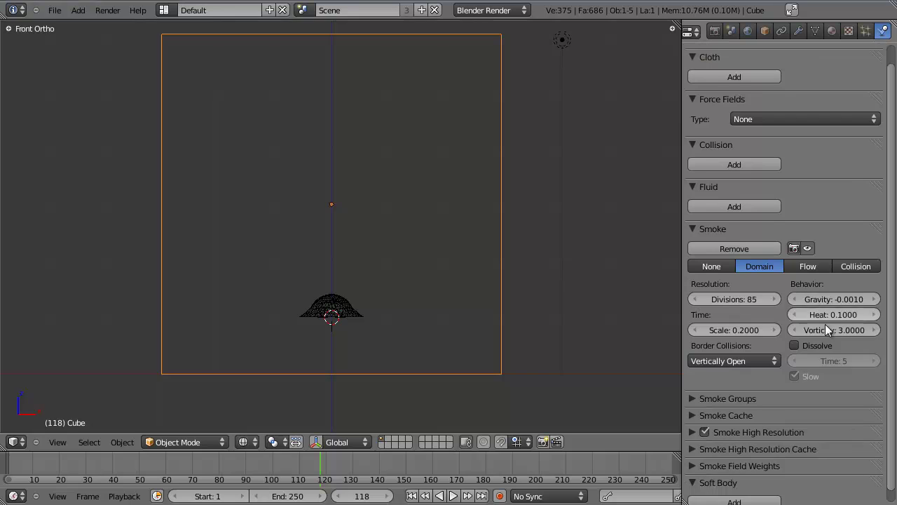
{"action": "scroll", "coordinate": [778, 298], "scroll_direction": "down", "scroll_amount": 1}
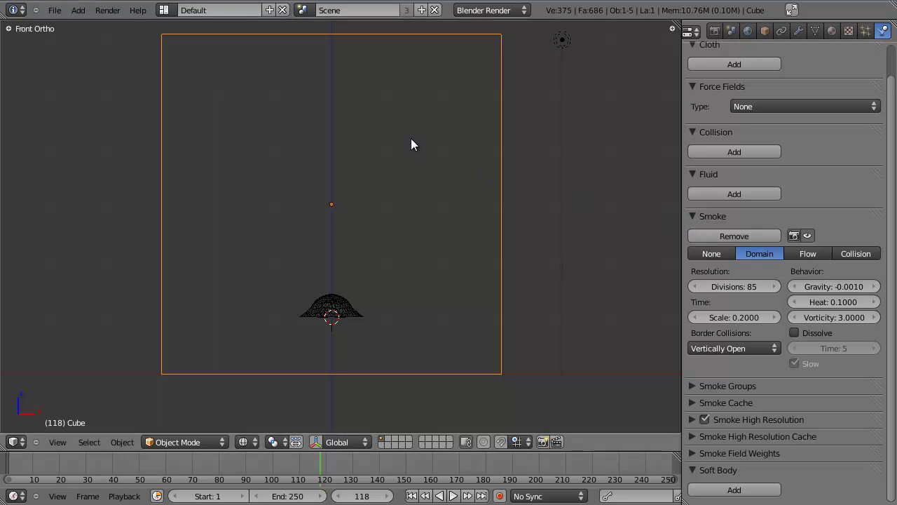
{"action": "left_click", "coordinate": [692, 216]}
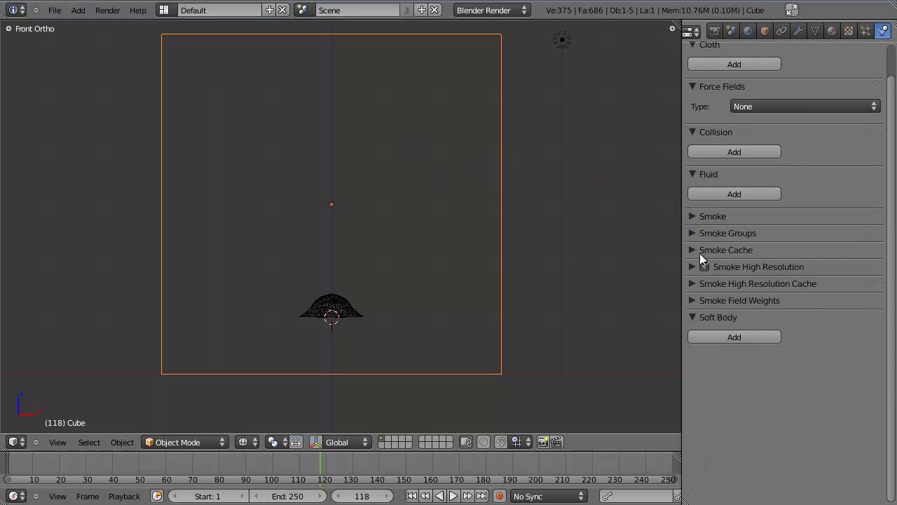
{"action": "left_click", "coordinate": [693, 249]}
{"action": "left_click", "coordinate": [694, 251]}
{"action": "left_click", "coordinate": [694, 251]}
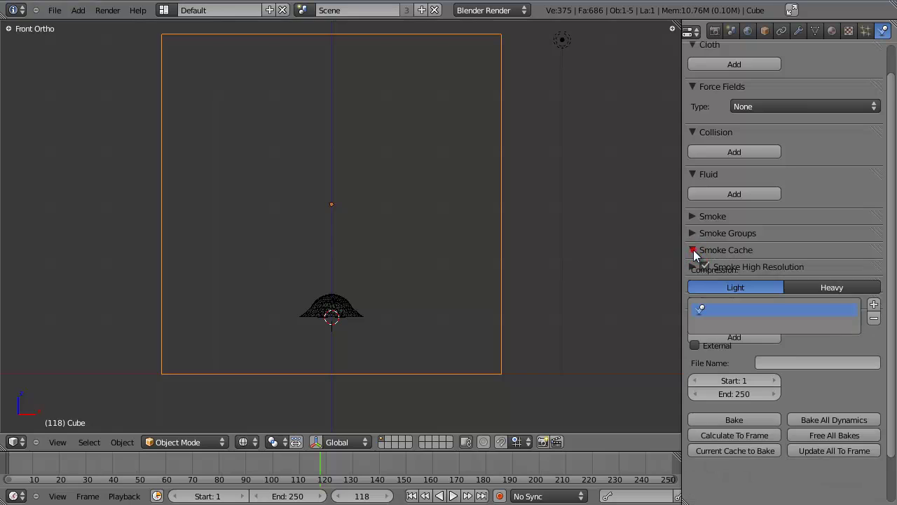
{"action": "left_click", "coordinate": [730, 381]}
{"action": "left_click", "coordinate": [732, 396]}
{"action": "left_click", "coordinate": [730, 407]}
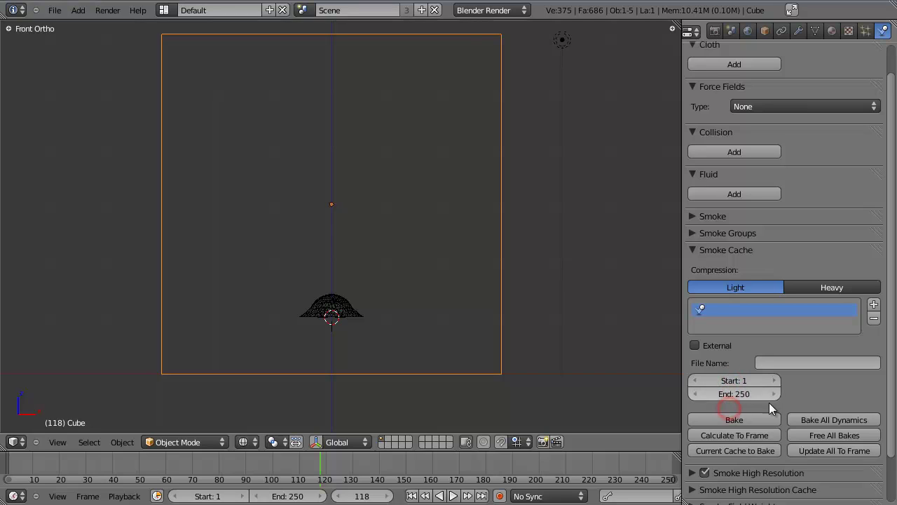
Step: Set the end frame of both the timeline and the cube domain's Smoke Cache to 150
{"action": "left_click", "coordinate": [303, 496]}
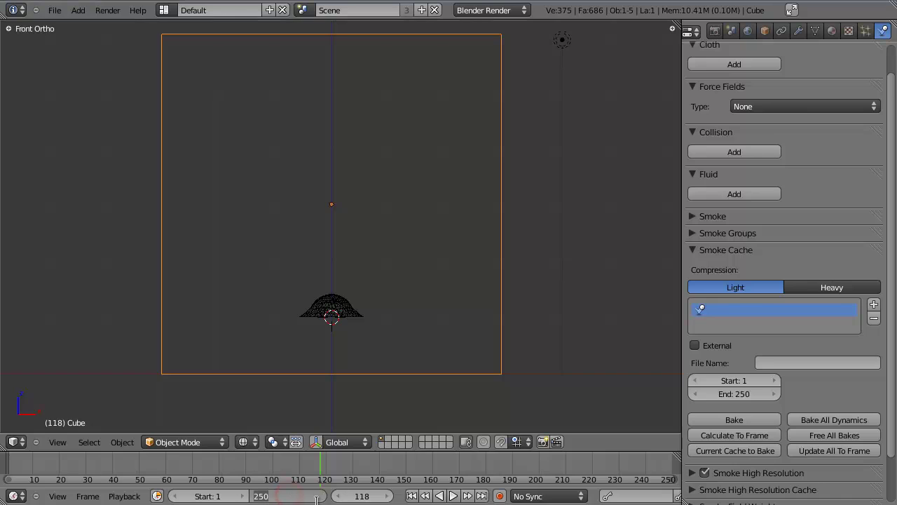
{"action": "type", "text": "150"}
{"action": "key", "text": "Return"}
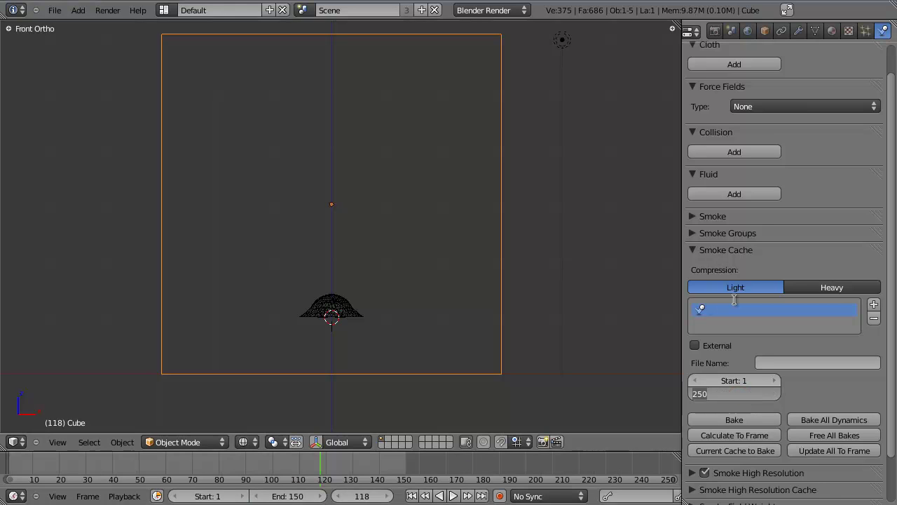
{"action": "type", "text": "150"}
{"action": "key", "text": "Return"}
{"action": "scroll", "coordinate": [744, 260], "scroll_direction": "down", "scroll_amount": 2}
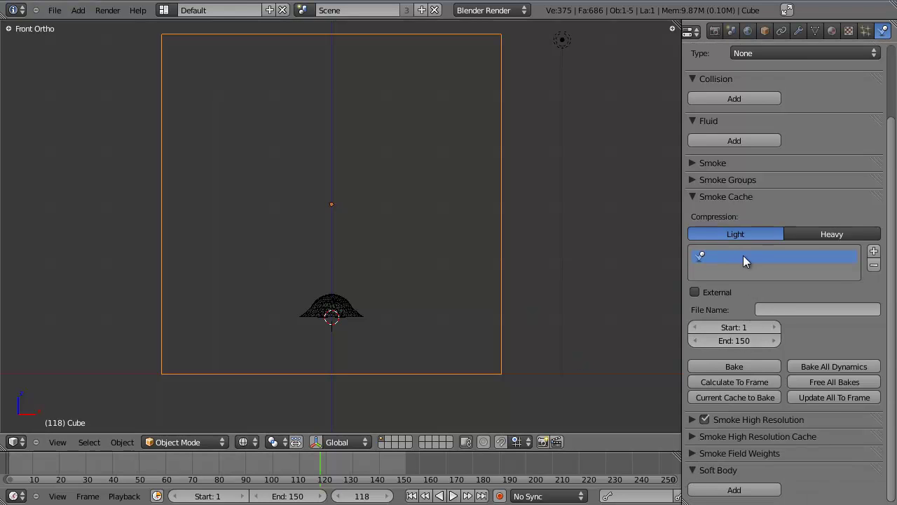
Step: Set the end frame of the cube domain's Smoke High Resolution Cache to 150 and collapse its settings
{"action": "left_click", "coordinate": [695, 198]}
{"action": "left_click", "coordinate": [692, 213]}
{"action": "left_click", "coordinate": [693, 213]}
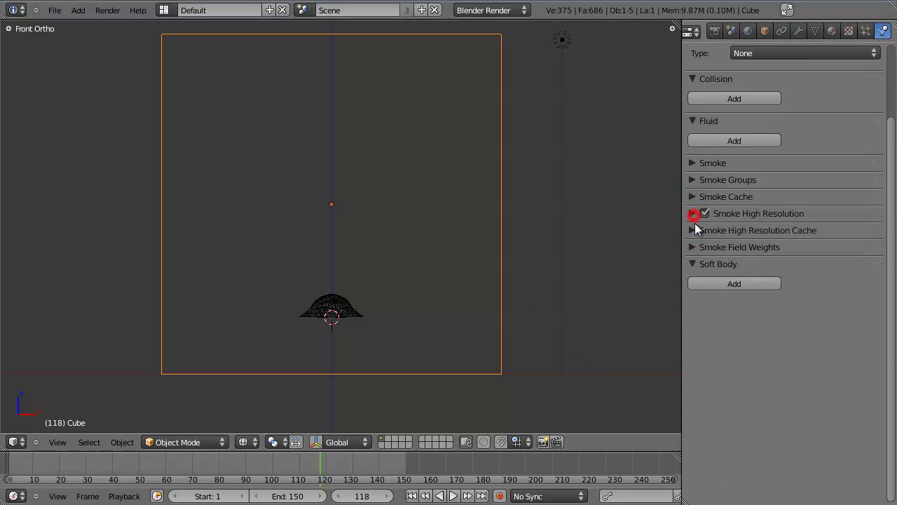
{"action": "left_click", "coordinate": [692, 230]}
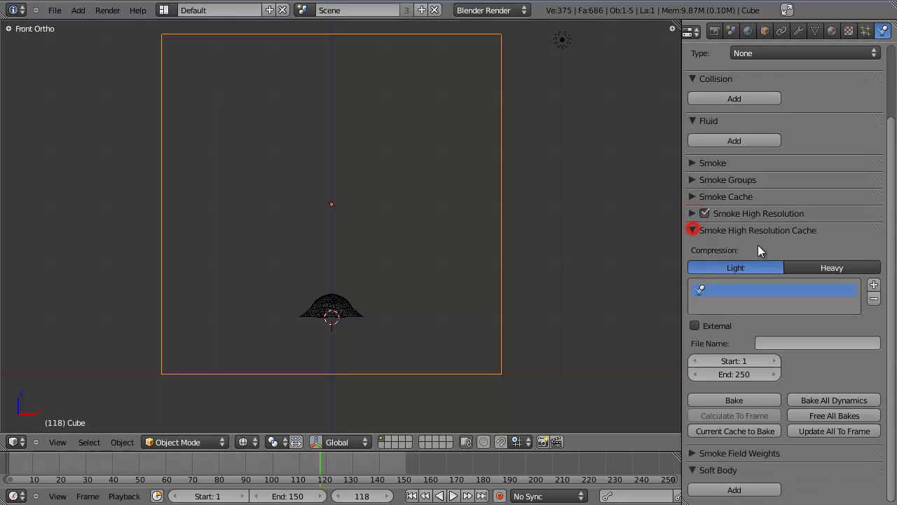
{"action": "left_click", "coordinate": [743, 373]}
{"action": "type", "text": "150"}
{"action": "key", "text": "Return"}
{"action": "left_click", "coordinate": [693, 230]}
Step: Expand the Smoke Cache settings with the bake options and save the Blender file over the existing version
{"action": "left_click", "coordinate": [692, 197]}
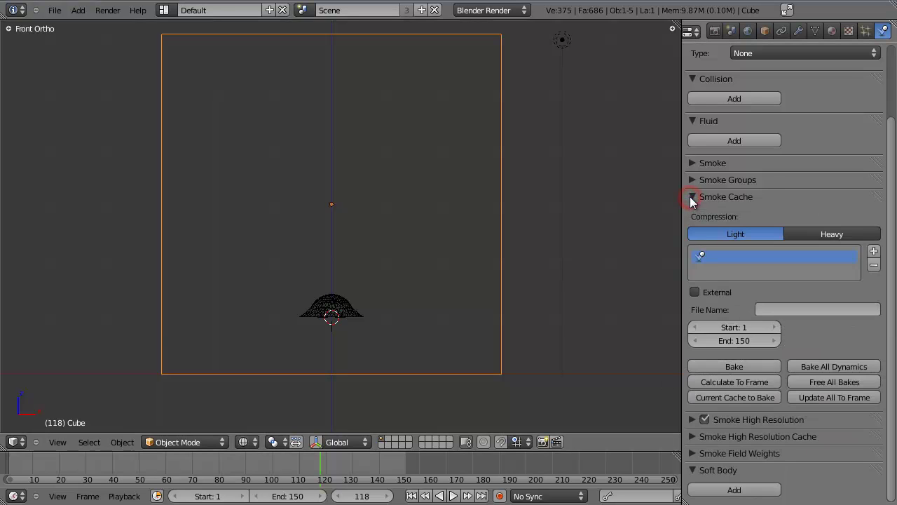
{"action": "key", "text": "ctrl+s"}
{"action": "left_click", "coordinate": [394, 328]}
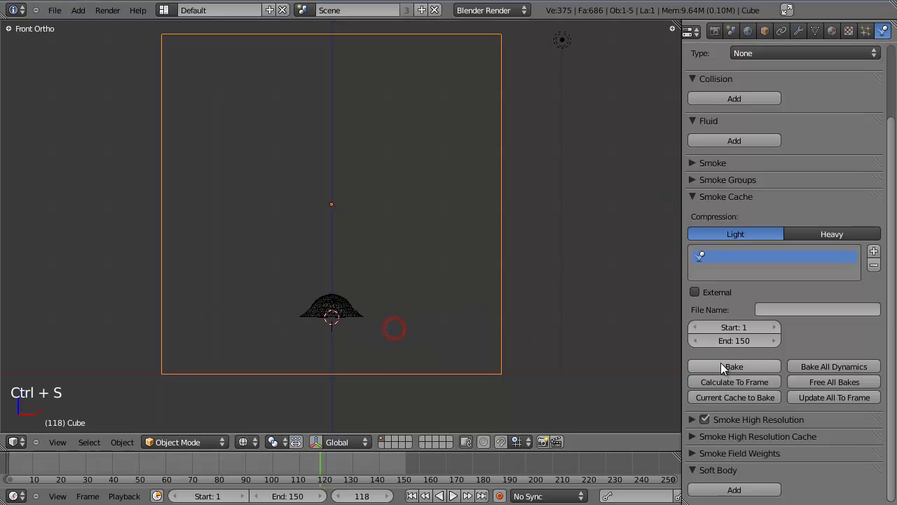
Step: Review the cube domain's smoke resolution and its Smoke High Resolution divisions before baking
{"action": "left_click", "coordinate": [693, 196]}
{"action": "left_click", "coordinate": [690, 167]}
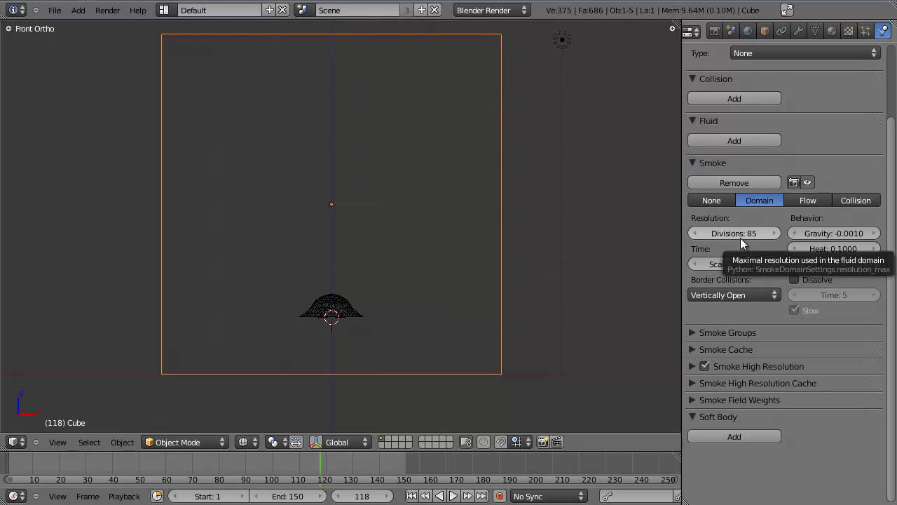
{"action": "left_click", "coordinate": [694, 366]}
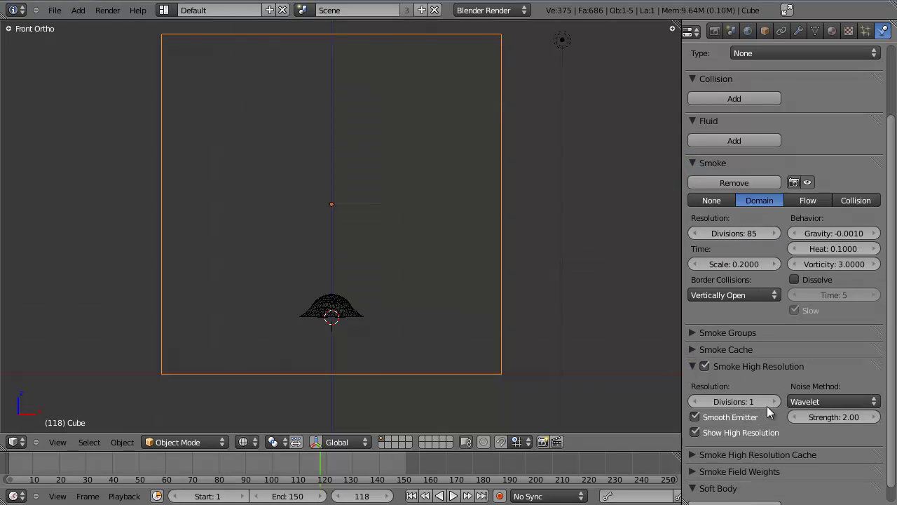
{"action": "left_click", "coordinate": [693, 366]}
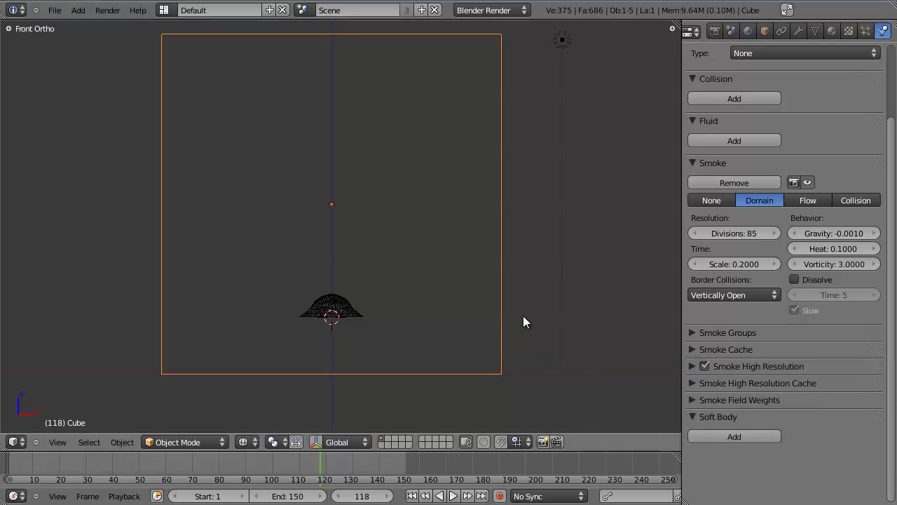
Step: Save the file, expand the cube domain's Smoke Cache settings and bake all dynamics
{"action": "key", "text": "ctrl+s"}
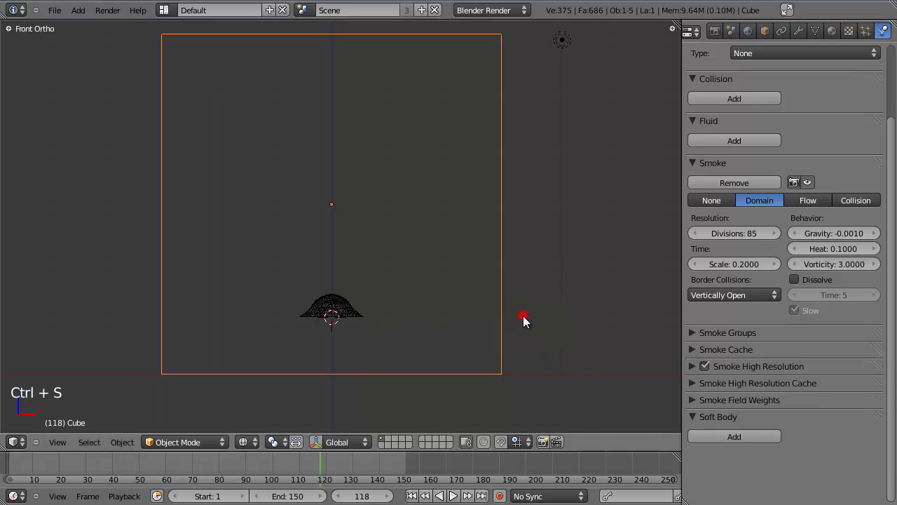
{"action": "left_click", "coordinate": [693, 349]}
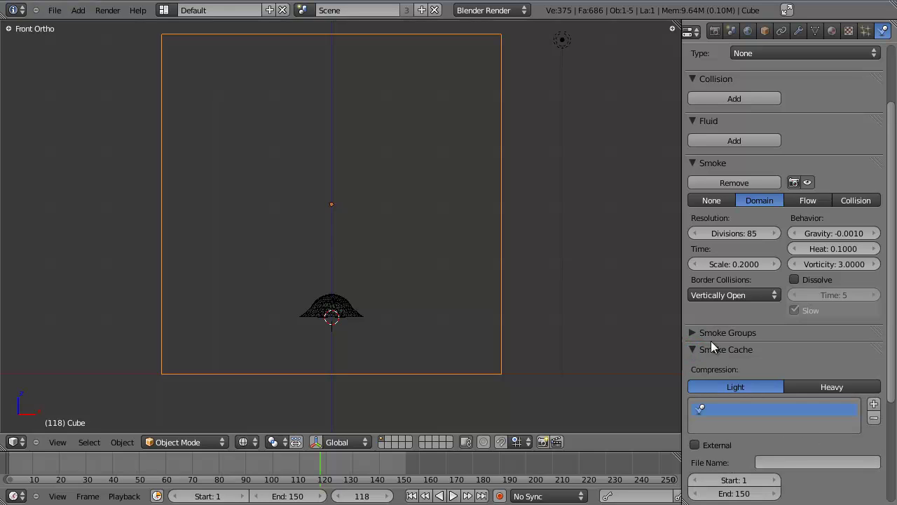
{"action": "left_click", "coordinate": [693, 349]}
{"action": "left_click", "coordinate": [692, 348]}
{"action": "scroll", "coordinate": [691, 346], "scroll_direction": "down", "scroll_amount": 5}
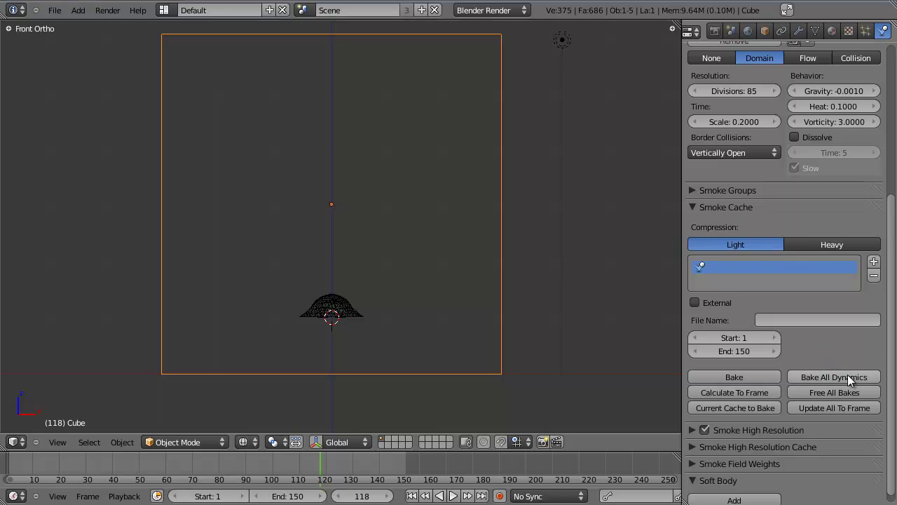
{"action": "left_click", "coordinate": [846, 376]}
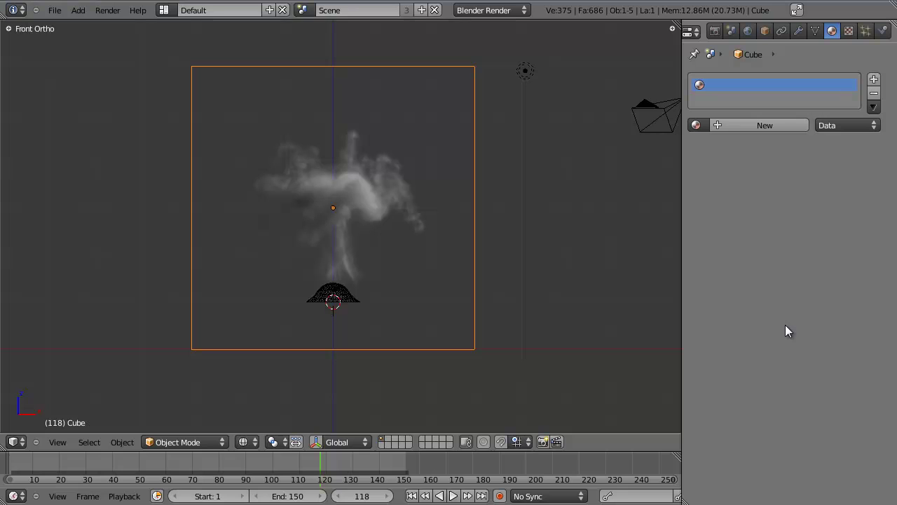
Step: Frame the domain and its smoke in the front view and align the camera to that view
{"action": "middle_click_drag", "start_coordinate": [519, 197], "coordinate": [497, 192]}
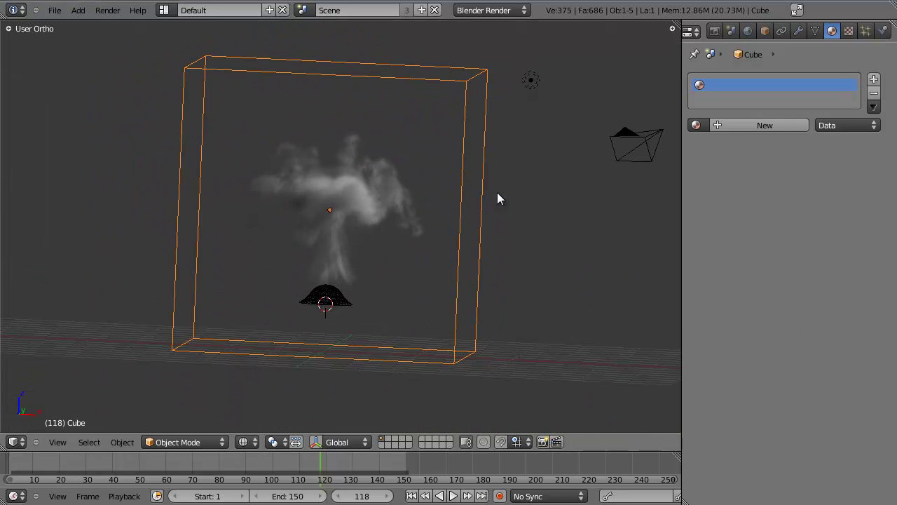
{"action": "key", "text": "KP_1"}
{"action": "scroll", "coordinate": [497, 193], "scroll_direction": "up", "scroll_amount": 1}
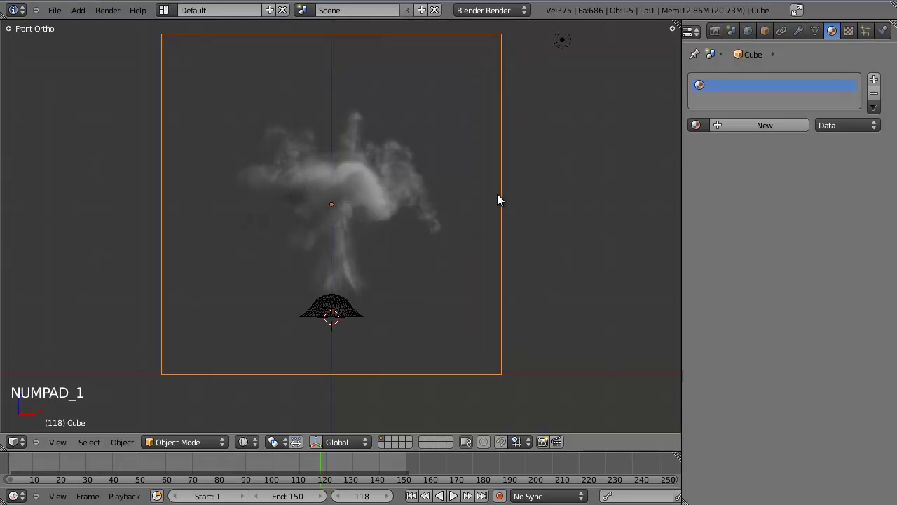
{"action": "middle_click_drag", "start_coordinate": [494, 199], "coordinate": [495, 203], "text": "shift"}
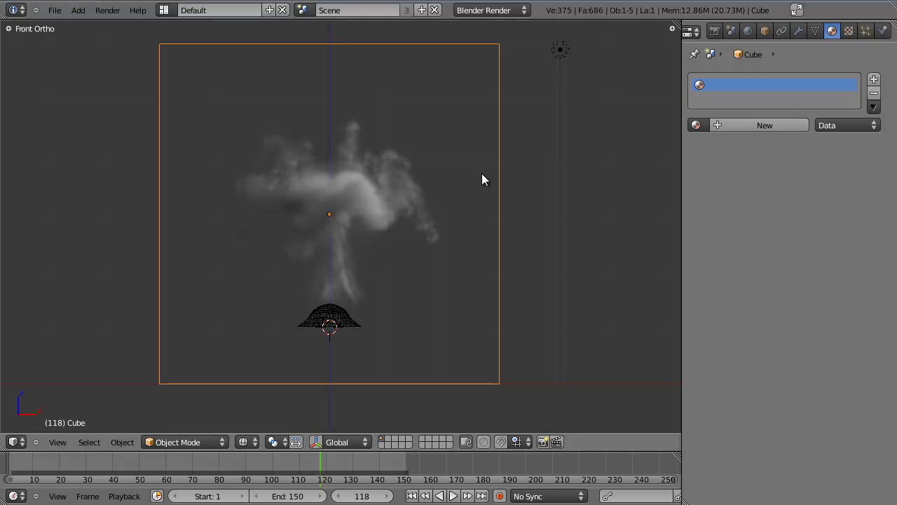
{"action": "scroll", "coordinate": [481, 203], "scroll_direction": "down", "scroll_amount": 1}
{"action": "scroll", "coordinate": [480, 203], "scroll_direction": "up", "scroll_amount": 1}
{"action": "scroll", "coordinate": [481, 205], "scroll_direction": "down", "scroll_amount": 1}
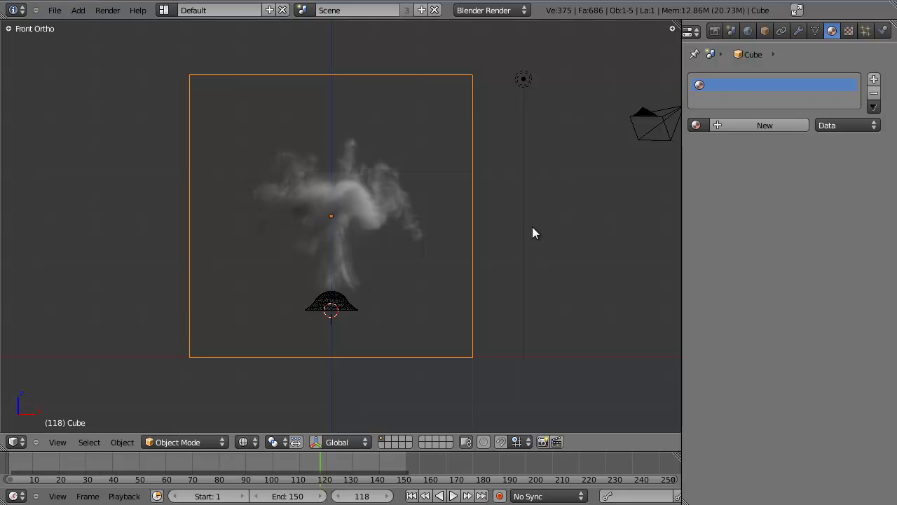
{"action": "key", "text": "ctrl+alt+KP_0"}
Step: Select the camera and move it back along its local Z axis to frame the whole smoke cloud
{"action": "right_click", "coordinate": [511, 218]}
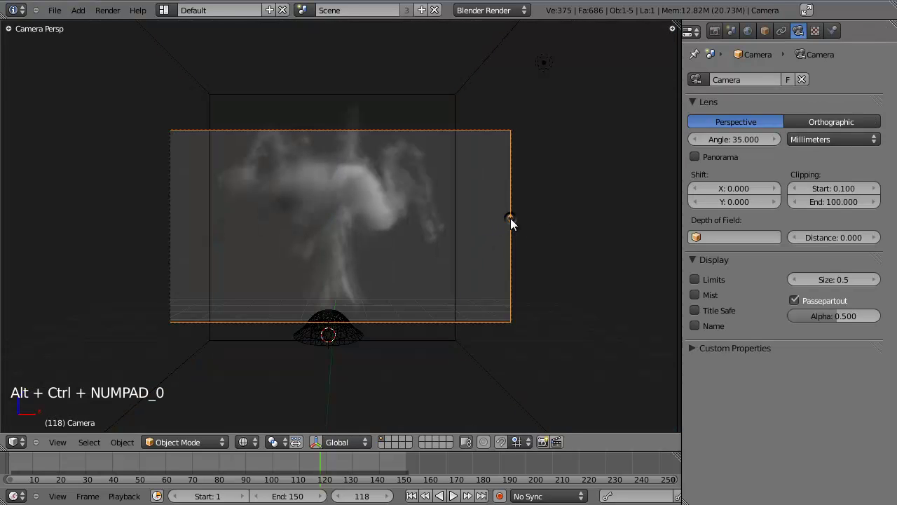
{"action": "key", "text": "g"}
{"action": "key", "text": "z"}
{"action": "key", "text": "z"}
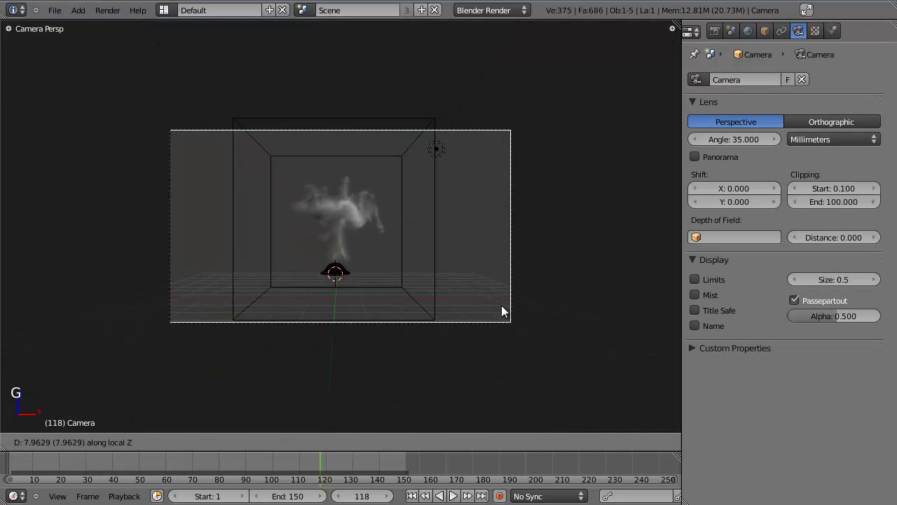
{"action": "left_click", "coordinate": [497, 291]}
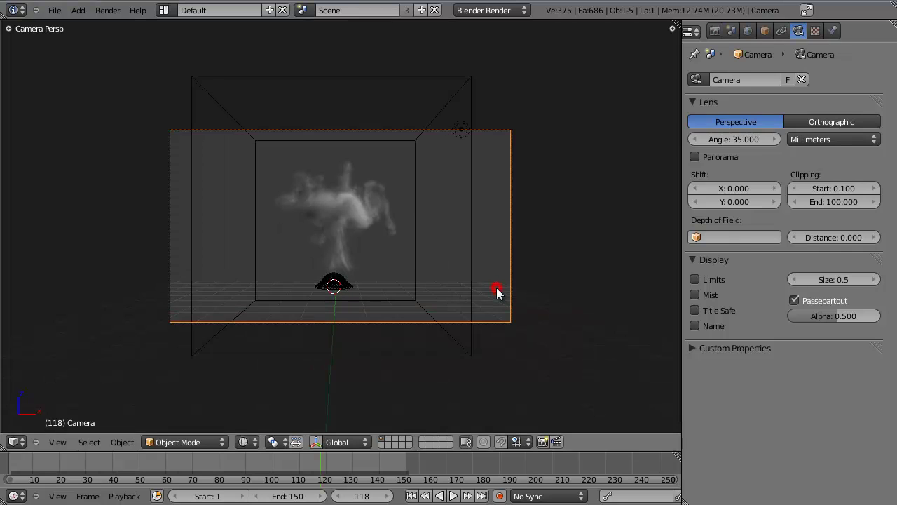
Step: Check the world's horizon color and add a new Volume material to the cube domain
{"action": "left_click", "coordinate": [748, 31]}
{"action": "left_click", "coordinate": [722, 259]}
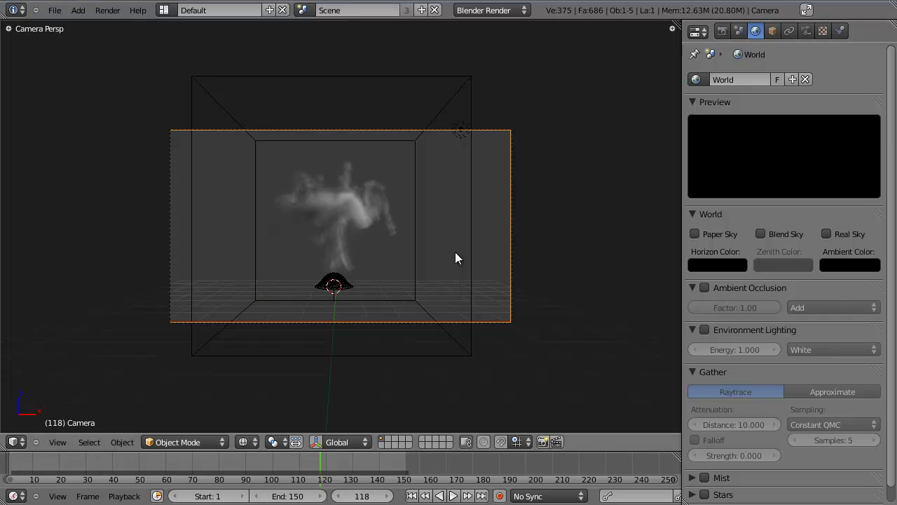
{"action": "right_click", "coordinate": [415, 189]}
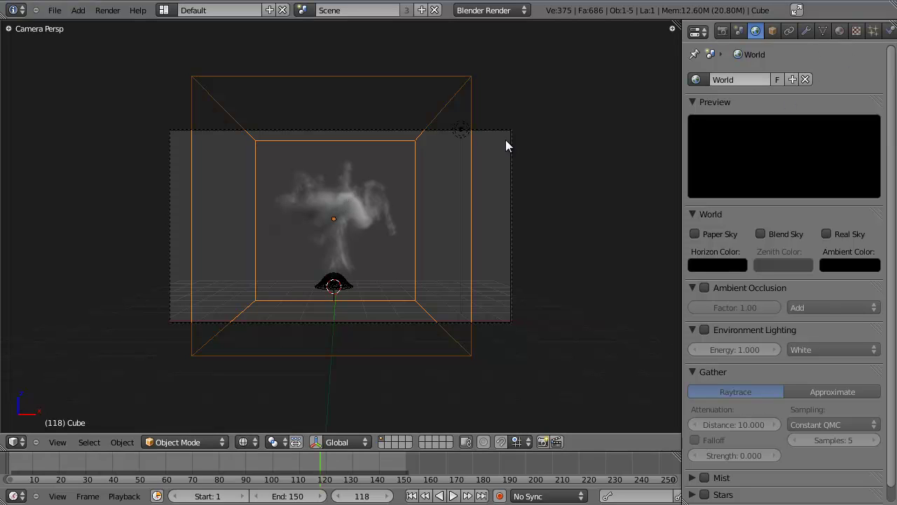
{"action": "left_click", "coordinate": [840, 31]}
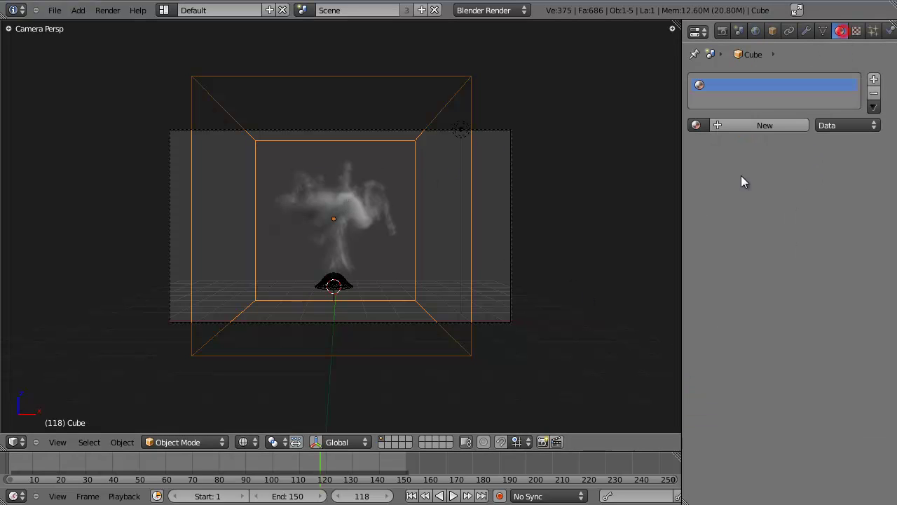
{"action": "left_click", "coordinate": [753, 127]}
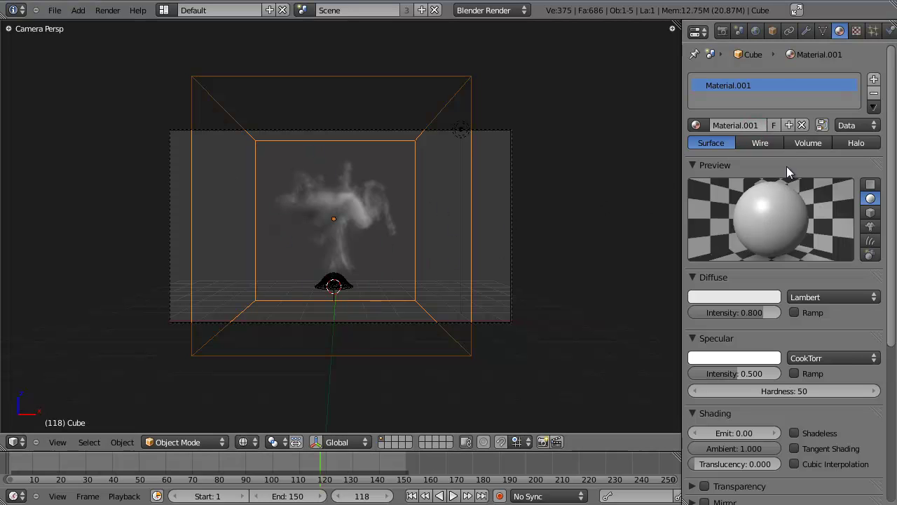
{"action": "left_click", "coordinate": [809, 143]}
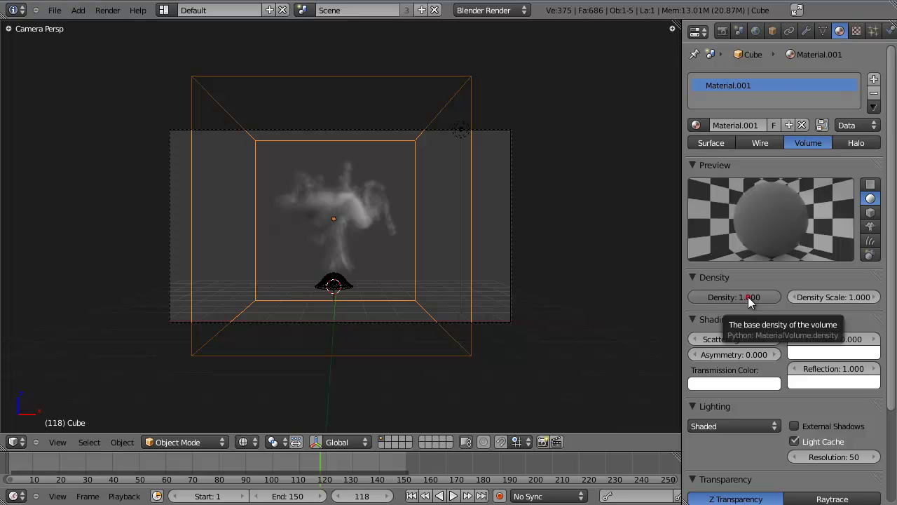
Step: Set the cube's volume material density to 0 and its density scale to 6
{"action": "left_click_drag", "start_coordinate": [748, 296], "coordinate": [452, 303]}
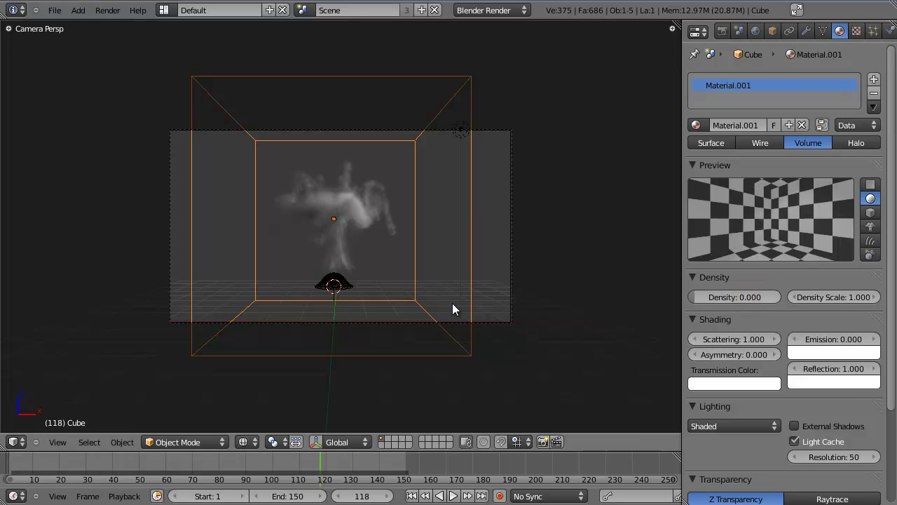
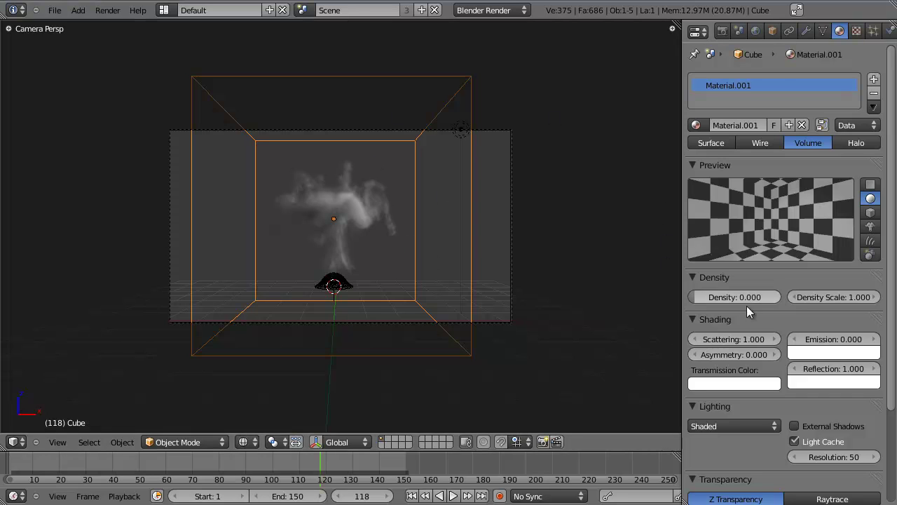
{"action": "left_click", "coordinate": [816, 295]}
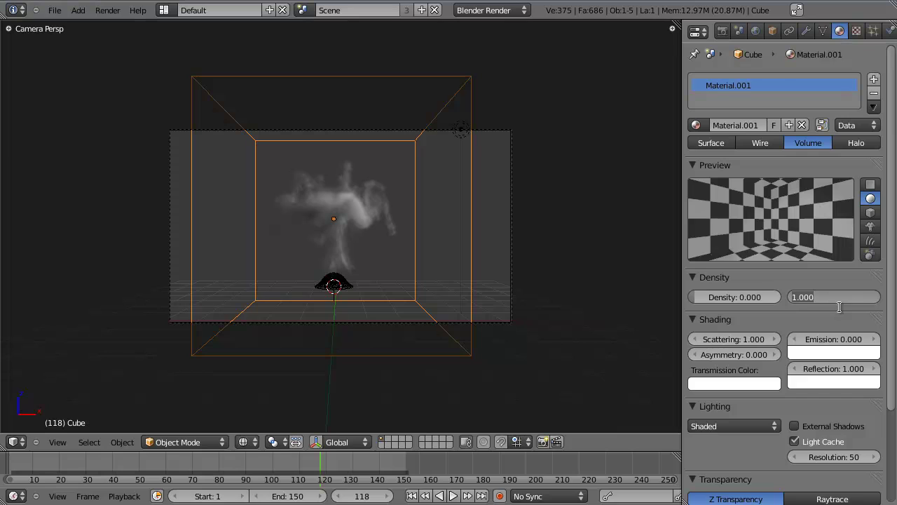
{"action": "type", "text": "6"}
{"action": "key", "text": "Return"}
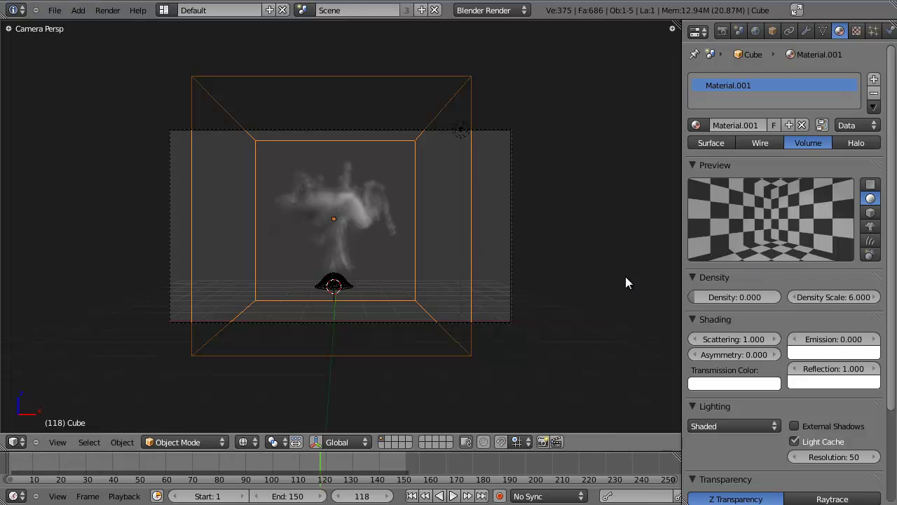
Step: Set the volume material's scattering to 4 and its emission to 20
{"action": "left_click", "coordinate": [733, 339]}
{"action": "type", "text": "4"}
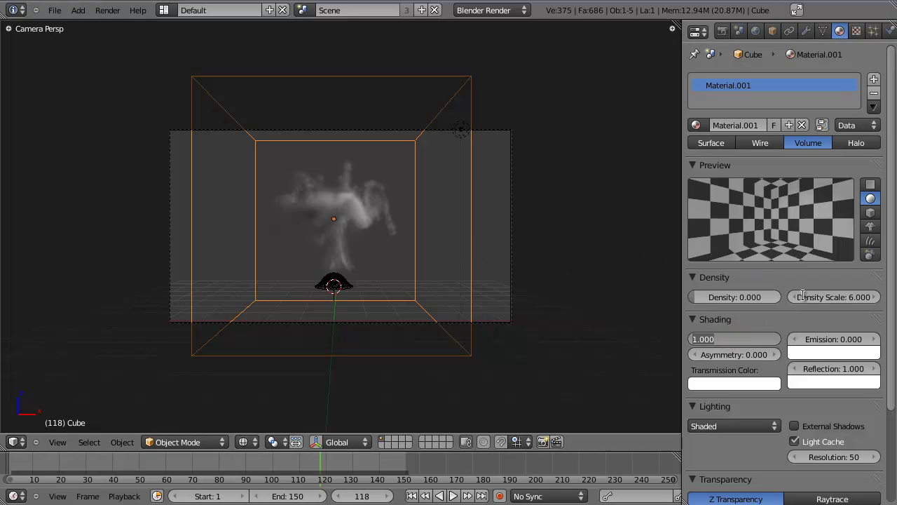
{"action": "key", "text": "Return"}
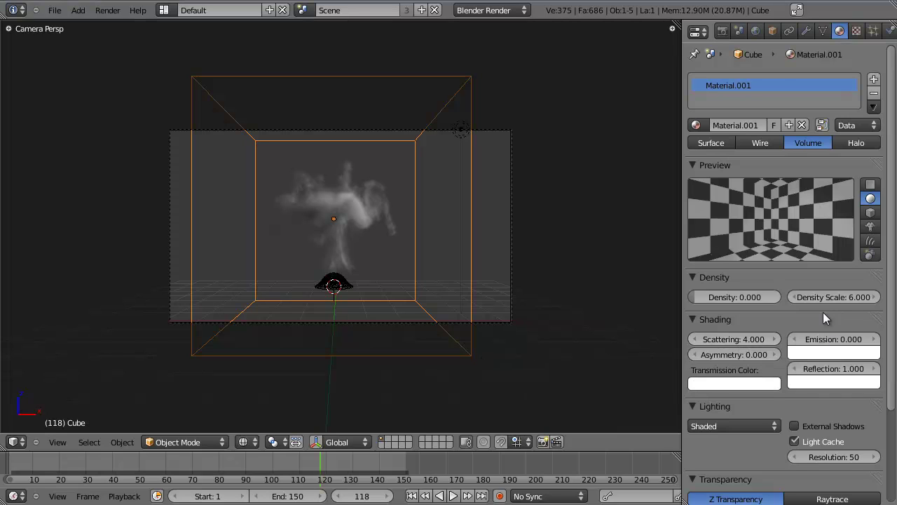
{"action": "left_click", "coordinate": [841, 338]}
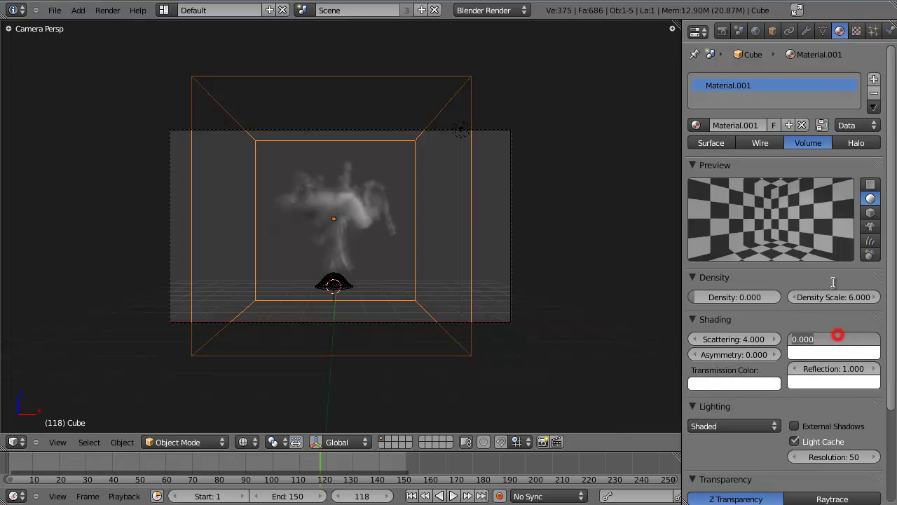
{"action": "type", "text": "20"}
{"action": "key", "text": "Return"}
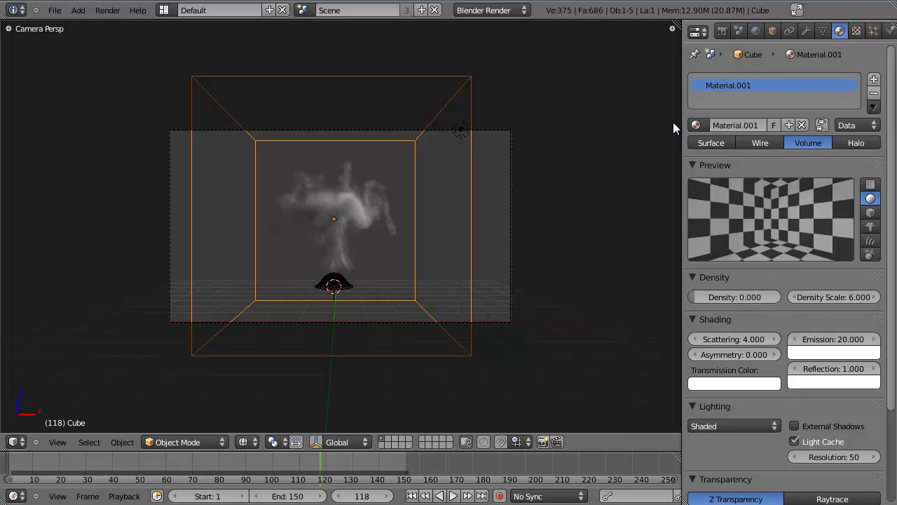
Step: Add a new texture to the cube's material and set its type to Voxel Data
{"action": "left_click", "coordinate": [856, 32]}
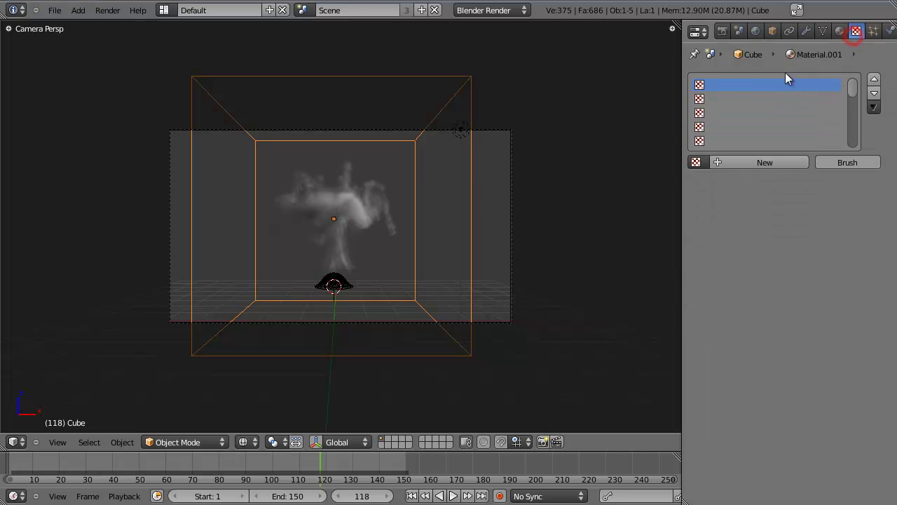
{"action": "left_click", "coordinate": [762, 164]}
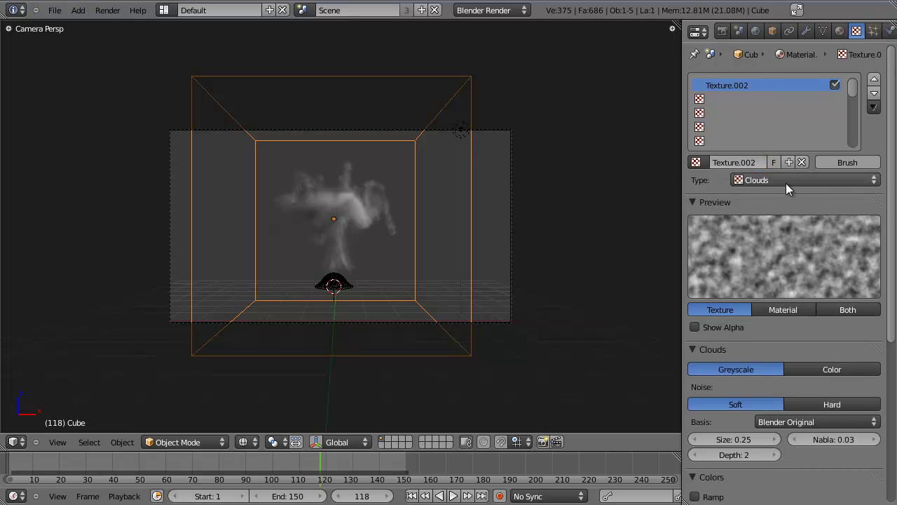
{"action": "left_click", "coordinate": [779, 179]}
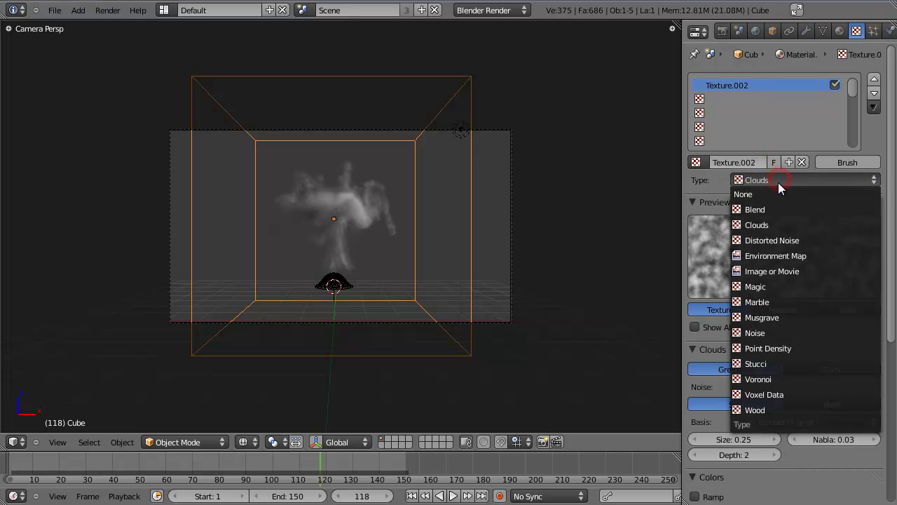
{"action": "left_click", "coordinate": [793, 389]}
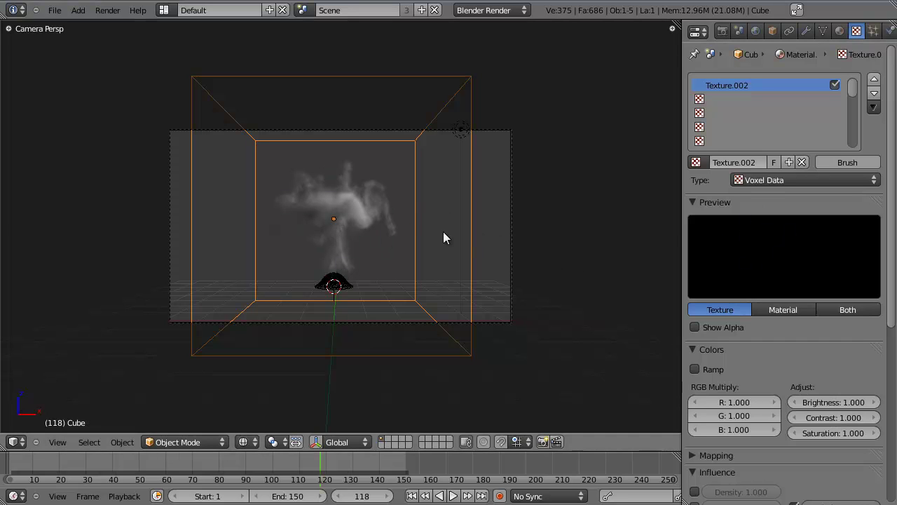
{"action": "middle_click_drag", "start_coordinate": [749, 252], "coordinate": [704, 335]}
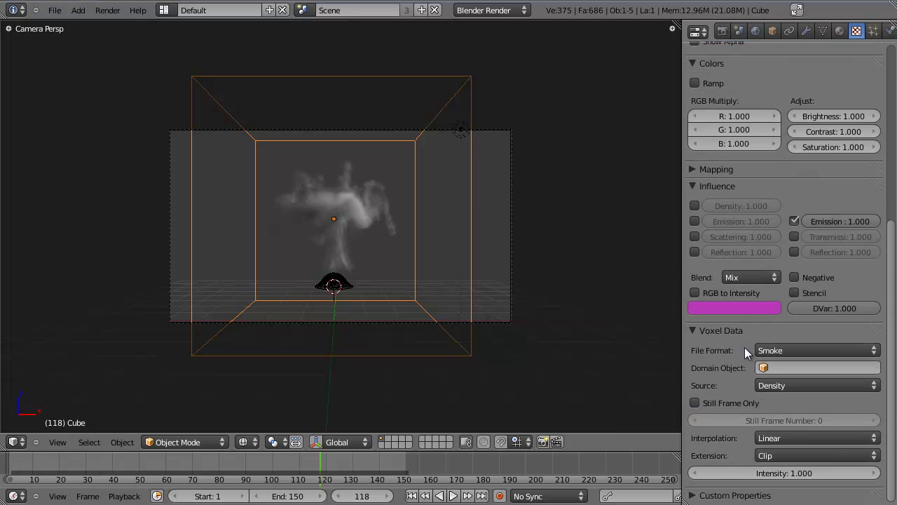
{"action": "left_click", "coordinate": [780, 367]}
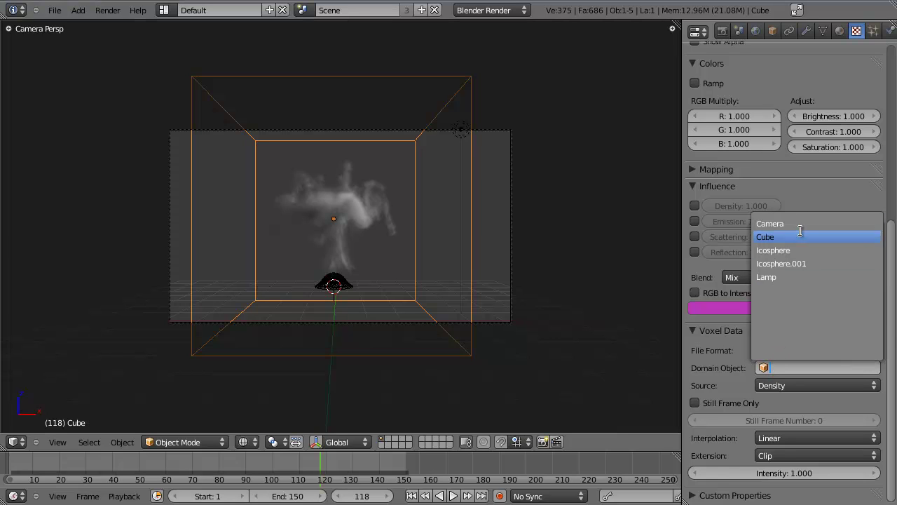
{"action": "key", "text": "Down"}
{"action": "key", "text": "Down"}
{"action": "key", "text": "Down"}
{"action": "key", "text": "Up"}
{"action": "key", "text": "Down"}
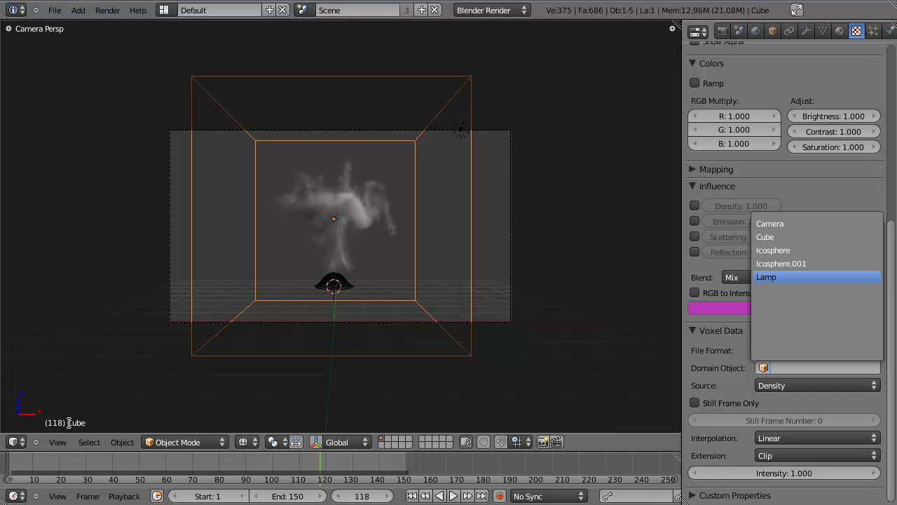
{"action": "key", "text": "Escape"}
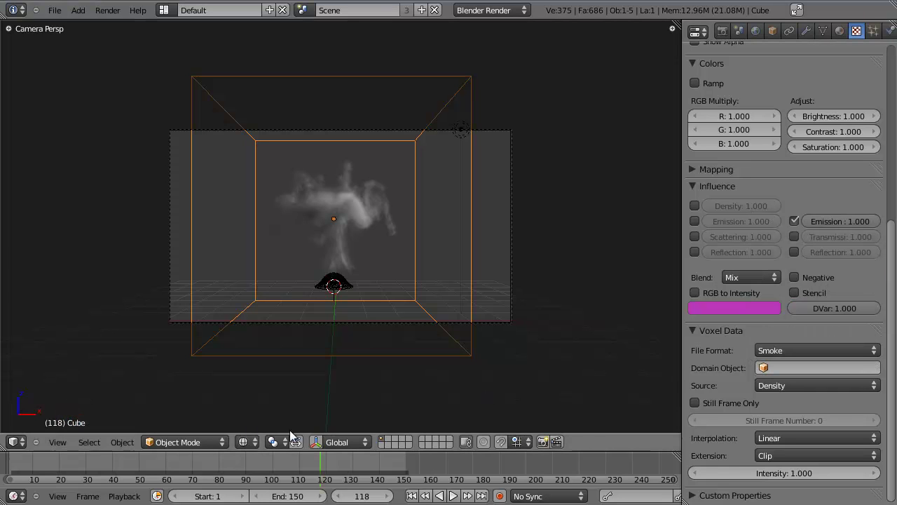
Step: Set Cube as the voxel data texture's domain object and check the texture preview
{"action": "left_click", "coordinate": [820, 367]}
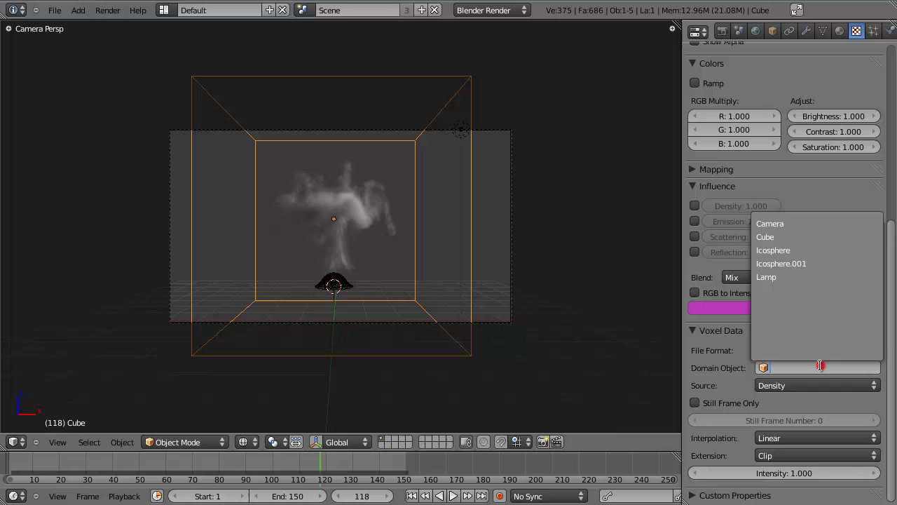
{"action": "left_click", "coordinate": [800, 236]}
{"action": "scroll", "coordinate": [819, 98], "scroll_direction": "up", "scroll_amount": 10}
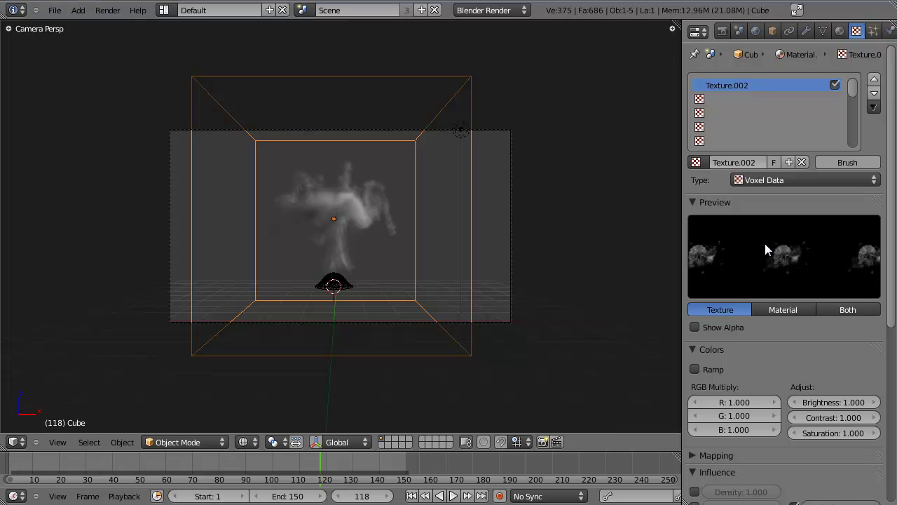
{"action": "scroll", "coordinate": [776, 284], "scroll_direction": "down", "scroll_amount": 8}
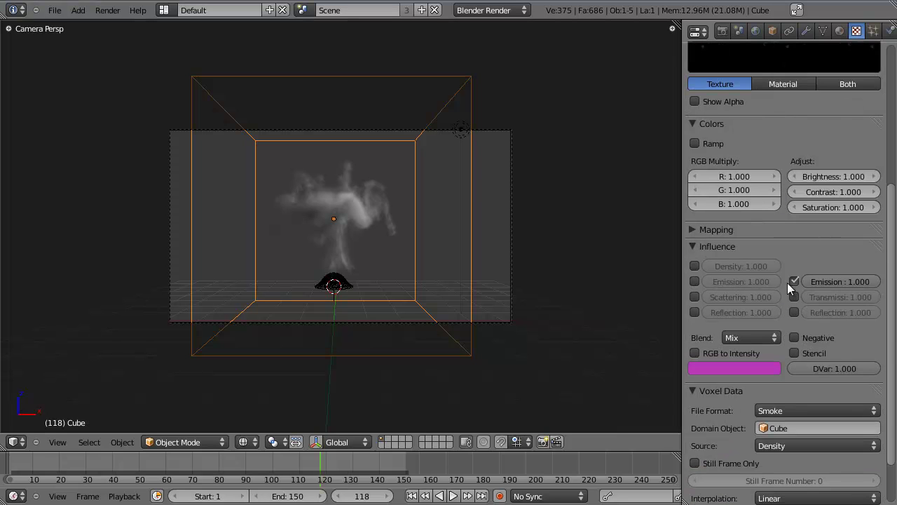
Step: Switch the voxel data texture's influence from emission colour to density and preview the cube's material on a flat plane
{"action": "left_click", "coordinate": [794, 281]}
{"action": "left_click", "coordinate": [694, 266]}
{"action": "scroll", "coordinate": [786, 168], "scroll_direction": "up", "scroll_amount": 9}
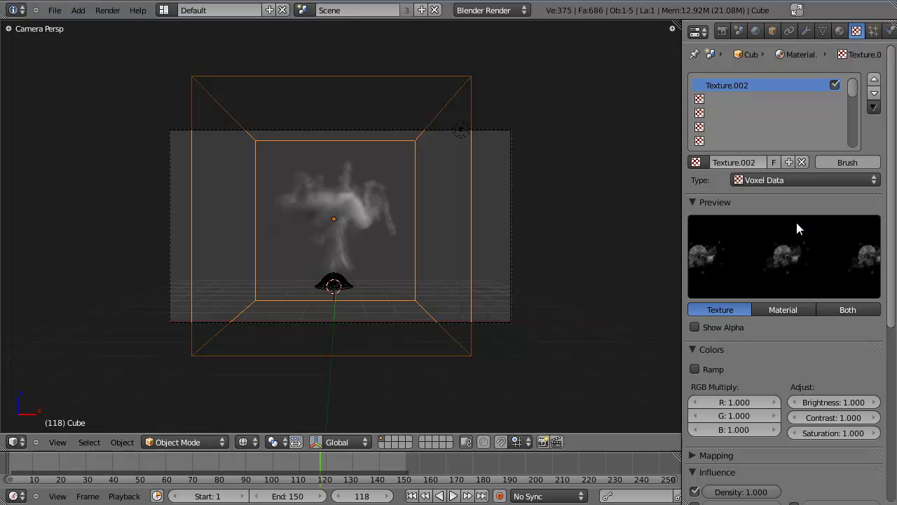
{"action": "left_click", "coordinate": [840, 31]}
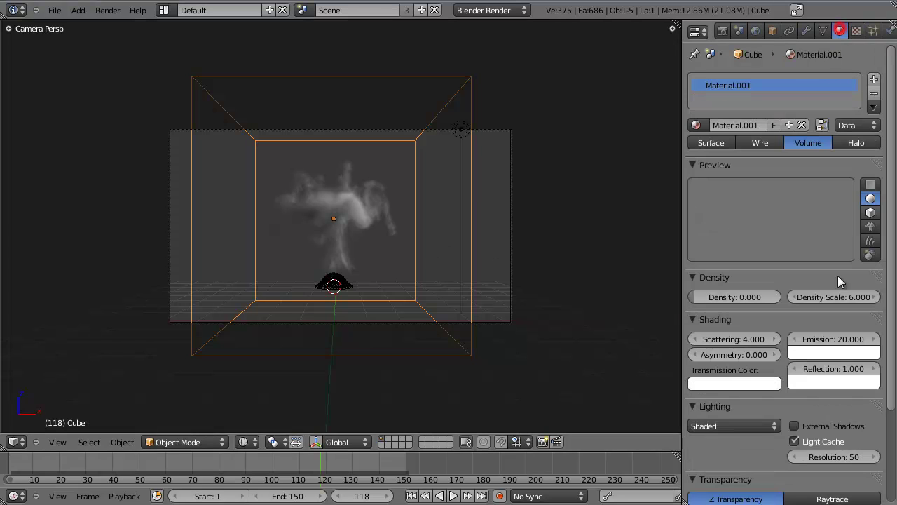
{"action": "left_click", "coordinate": [870, 184]}
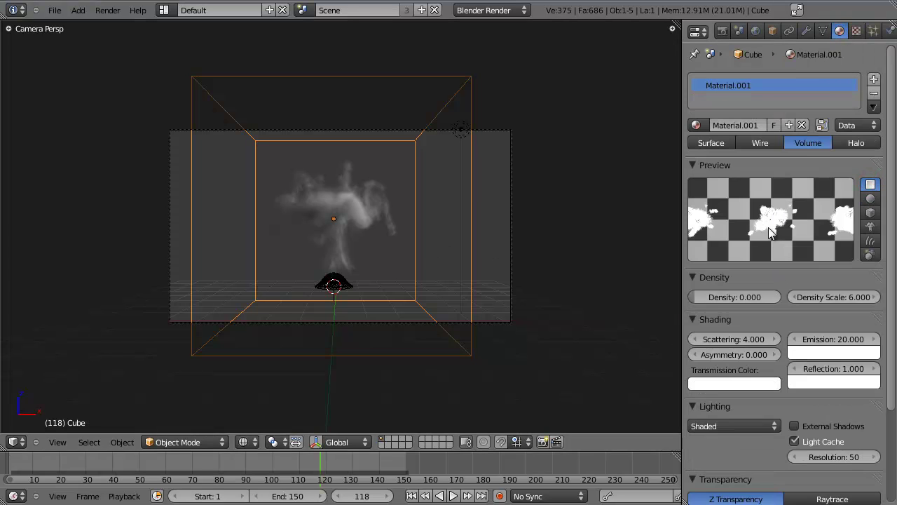
Step: Compare the voxel data texture's density influence with the volume material's density settings
{"action": "left_click", "coordinate": [857, 31]}
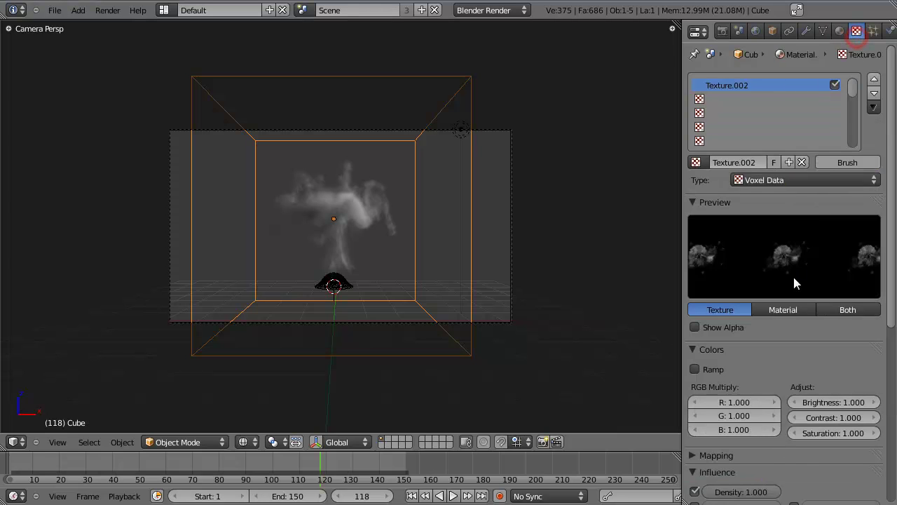
{"action": "scroll", "coordinate": [785, 273], "scroll_direction": "down", "scroll_amount": 6}
{"action": "scroll", "coordinate": [762, 165], "scroll_direction": "up", "scroll_amount": 6}
{"action": "left_click", "coordinate": [839, 31]}
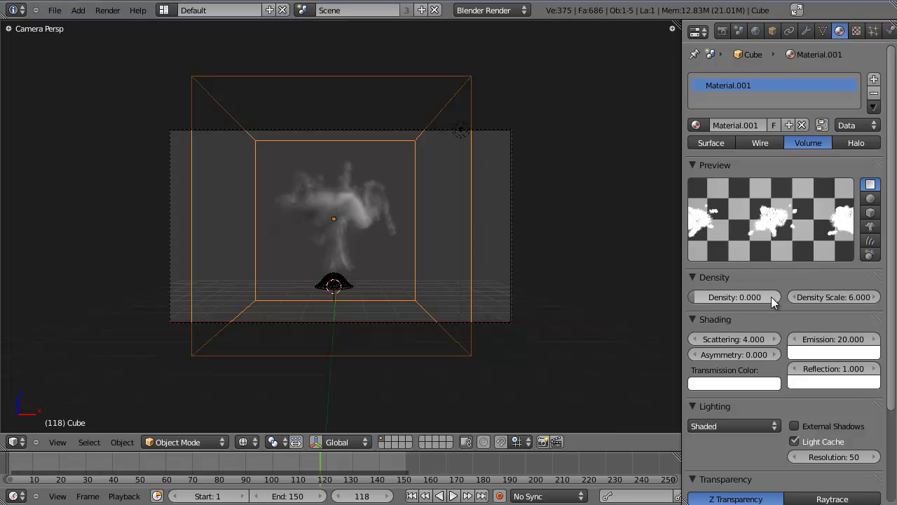
{"action": "left_click", "coordinate": [857, 30]}
{"action": "scroll", "coordinate": [799, 124], "scroll_direction": "down", "scroll_amount": 6}
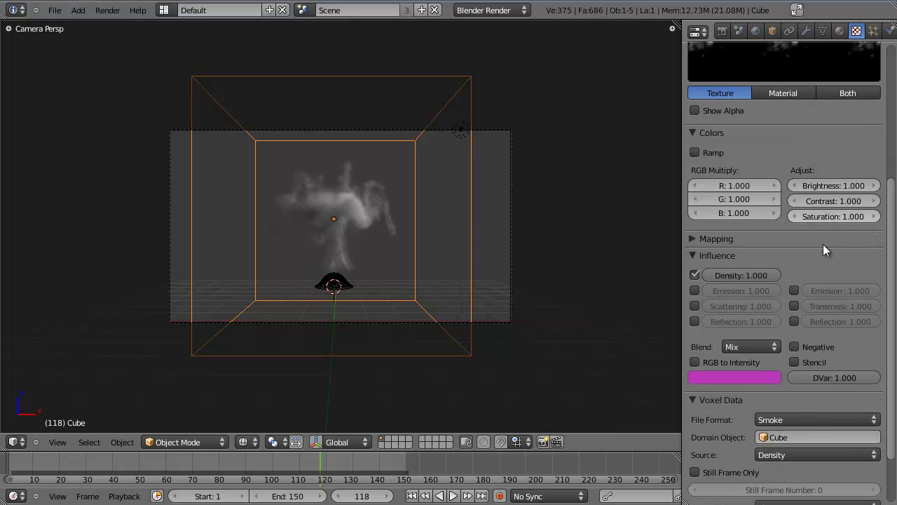
{"action": "scroll", "coordinate": [775, 341], "scroll_direction": "up", "scroll_amount": 7}
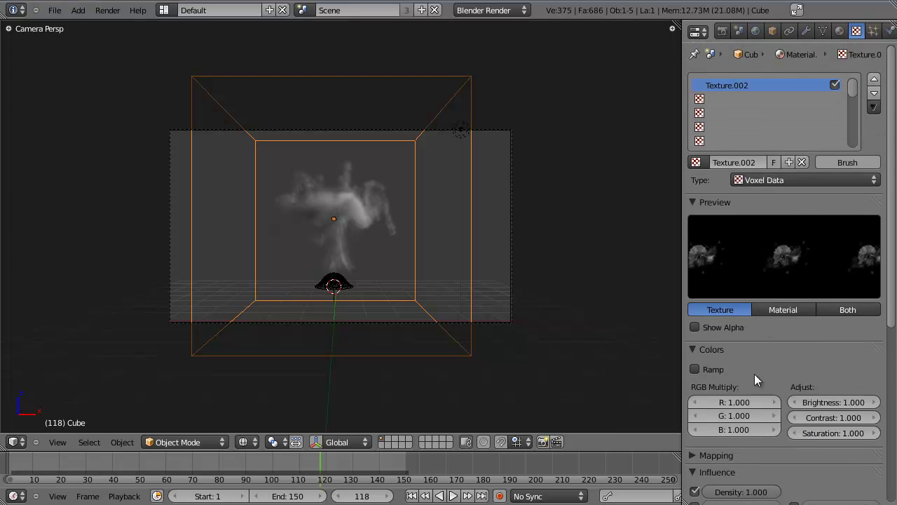
{"action": "scroll", "coordinate": [743, 393], "scroll_direction": "down", "scroll_amount": 4}
{"action": "scroll", "coordinate": [741, 236], "scroll_direction": "up", "scroll_amount": 4}
Step: Add a second texture to the cube's material and set its type to Voxel Data
{"action": "left_click", "coordinate": [729, 99]}
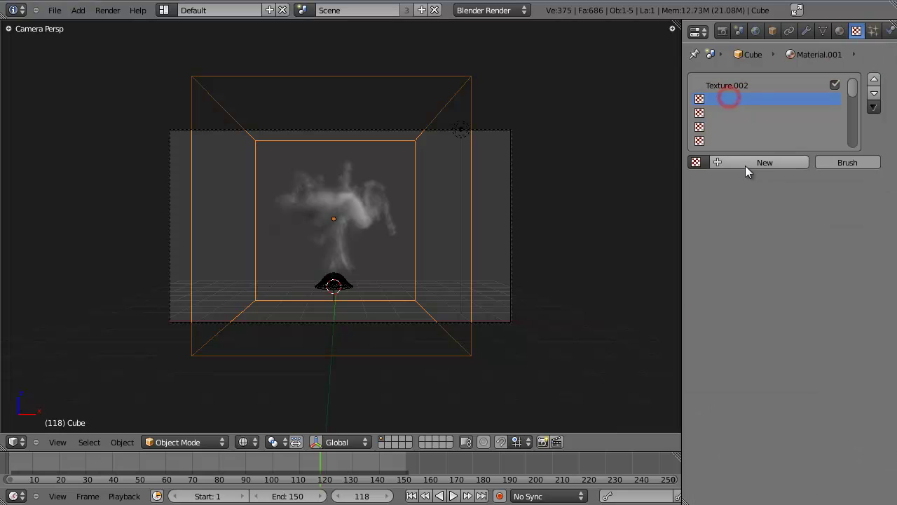
{"action": "left_click", "coordinate": [742, 164]}
{"action": "left_click", "coordinate": [774, 184]}
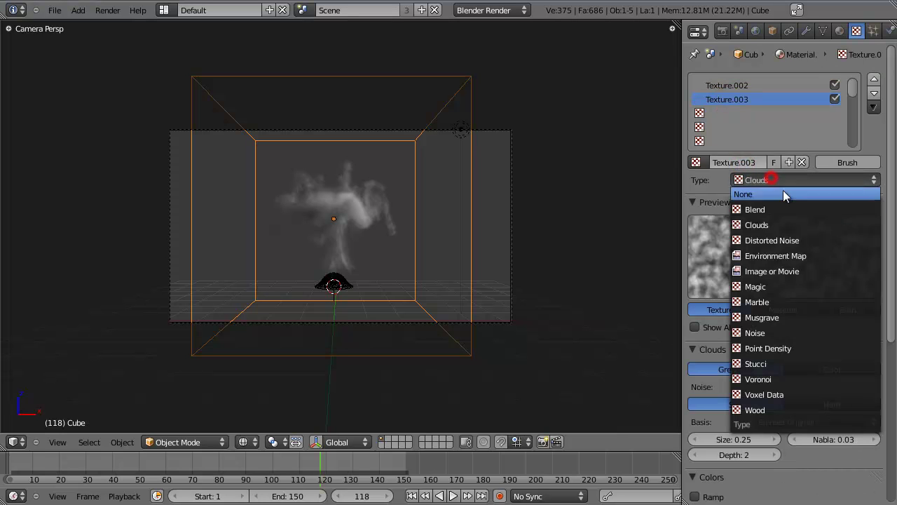
{"action": "left_click", "coordinate": [812, 393]}
Step: Set Cube as the second voxel data texture's domain object and check the texture preview
{"action": "scroll", "coordinate": [812, 410], "scroll_direction": "down", "scroll_amount": 8}
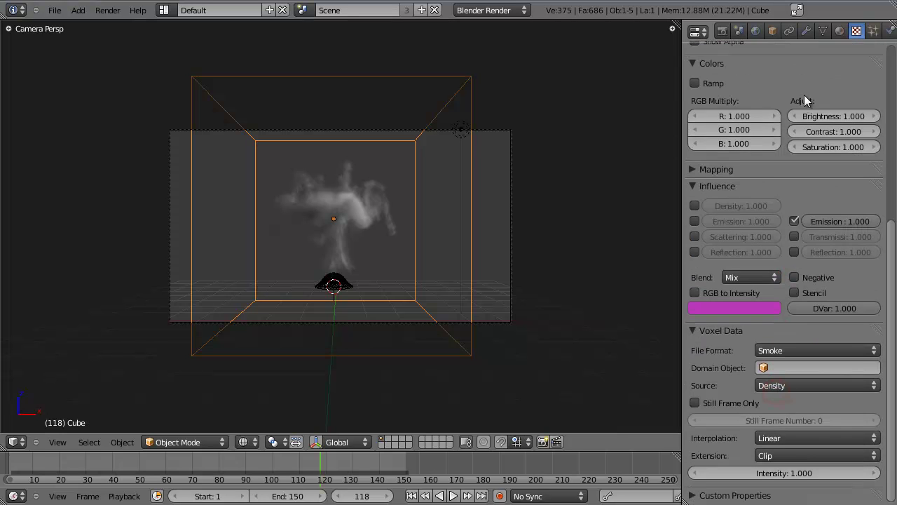
{"action": "left_click", "coordinate": [781, 367]}
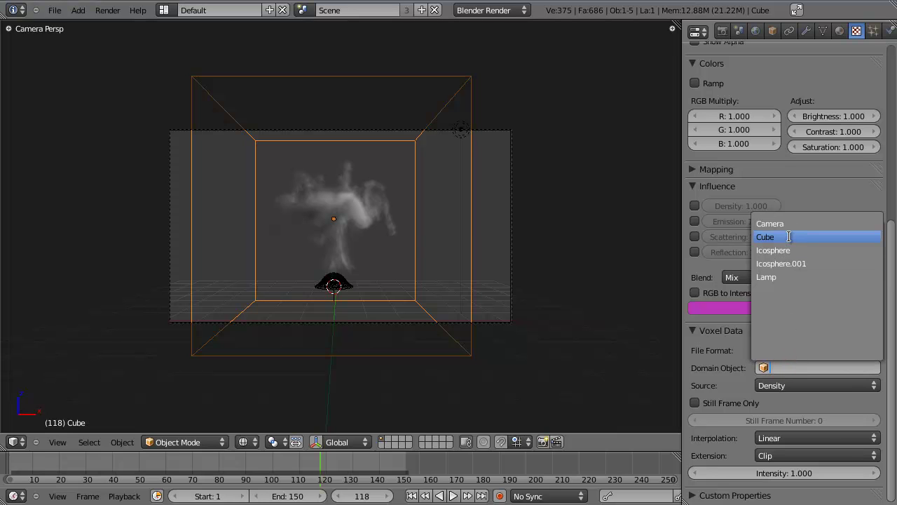
{"action": "left_click", "coordinate": [766, 236]}
{"action": "left_click", "coordinate": [701, 328]}
{"action": "scroll", "coordinate": [742, 308], "scroll_direction": "up", "scroll_amount": 5}
{"action": "scroll", "coordinate": [768, 296], "scroll_direction": "up", "scroll_amount": 2}
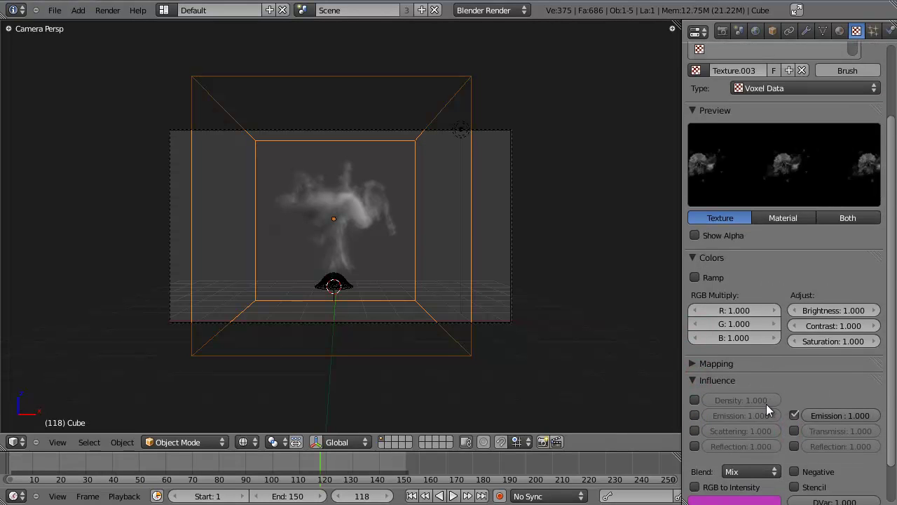
{"action": "scroll", "coordinate": [764, 230], "scroll_direction": "down", "scroll_amount": 2}
{"action": "scroll", "coordinate": [757, 362], "scroll_direction": "up", "scroll_amount": 5}
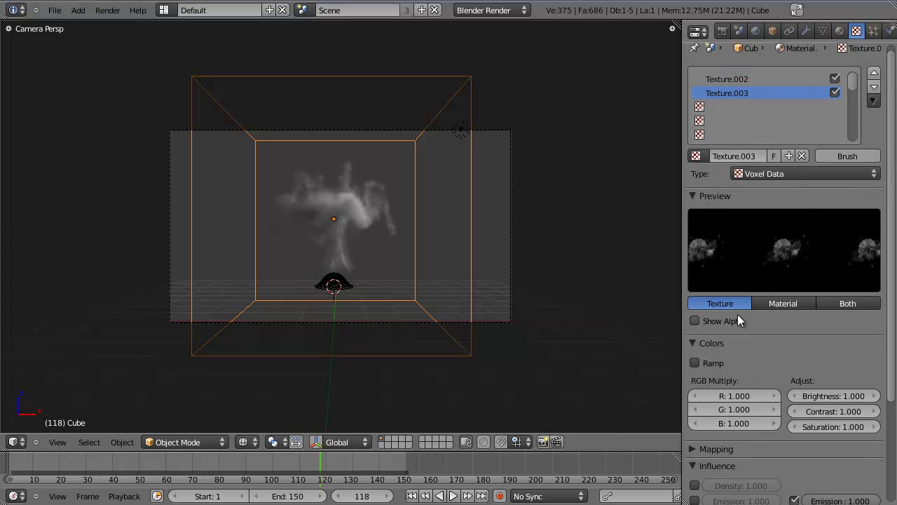
Step: Rename the first voxel data texture Smoke and the second one Fire
{"action": "left_click", "coordinate": [747, 78]}
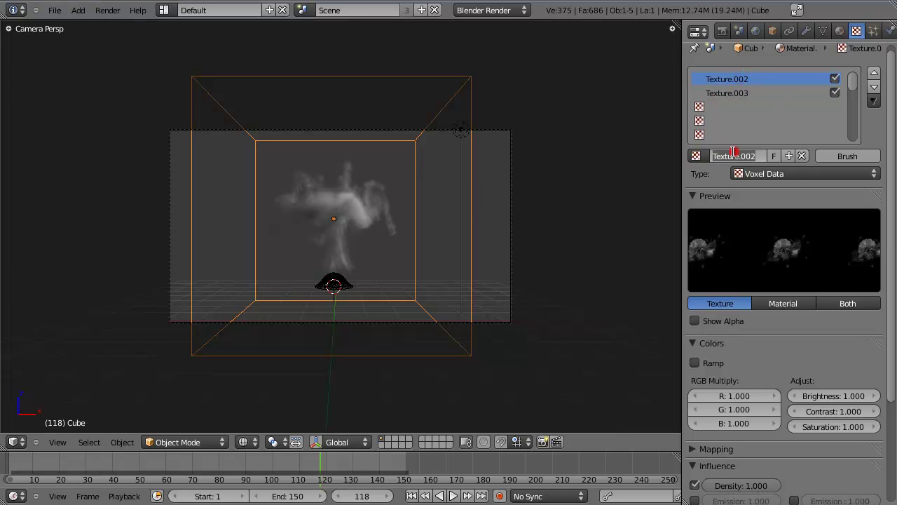
{"action": "type", "text": "Smoke"}
{"action": "key", "text": "Return"}
{"action": "left_click", "coordinate": [733, 93]}
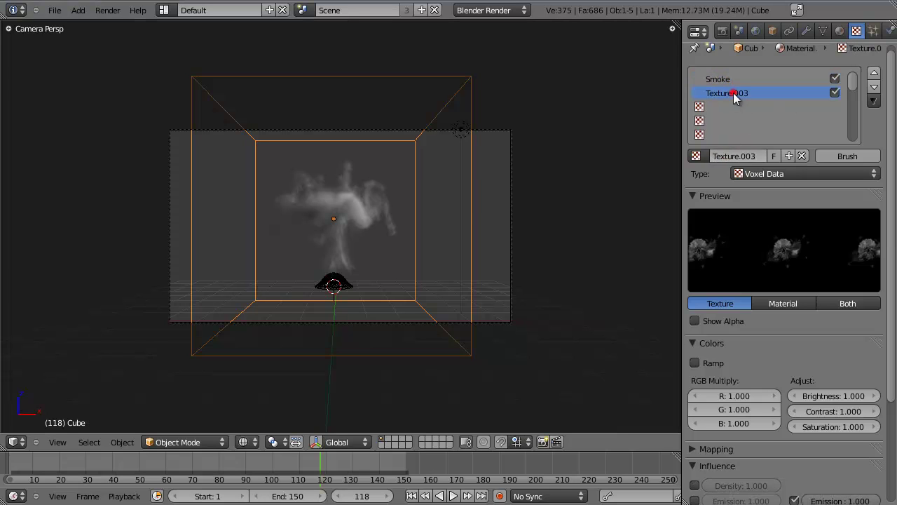
{"action": "left_click", "coordinate": [738, 154]}
{"action": "type", "text": "S"}
{"action": "key", "text": "BackSpace"}
{"action": "type", "text": "Fire"}
{"action": "key", "text": "Return"}
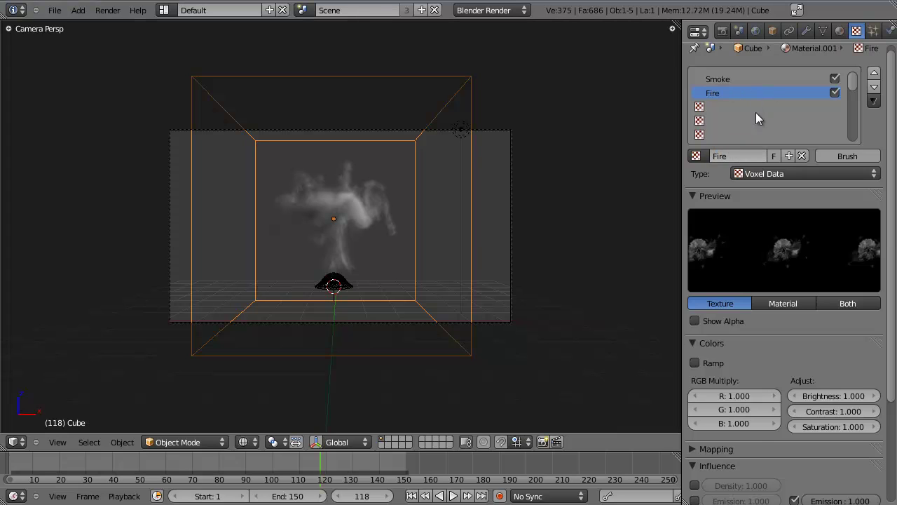
Step: Enable the Fire texture's emission amount influence alongside emission colour and turn on its colour ramp
{"action": "scroll", "coordinate": [817, 394], "scroll_direction": "down", "scroll_amount": 5}
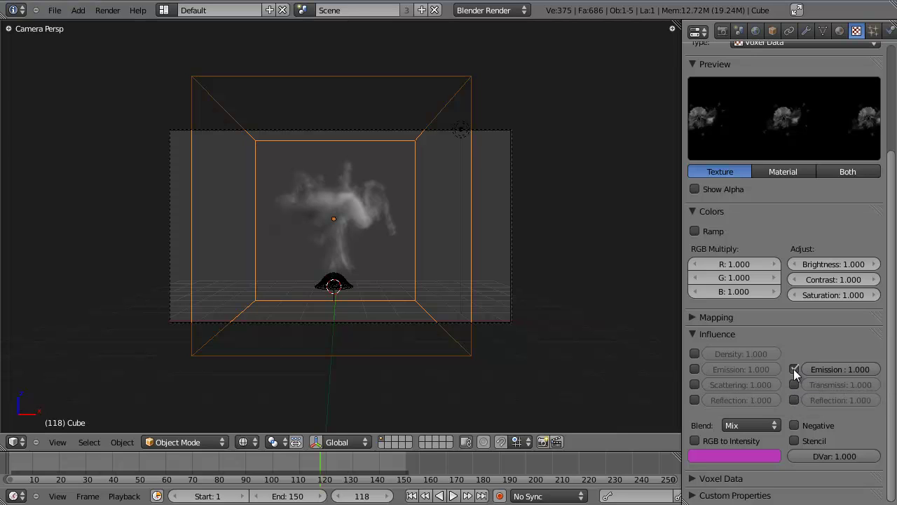
{"action": "left_click", "coordinate": [695, 370]}
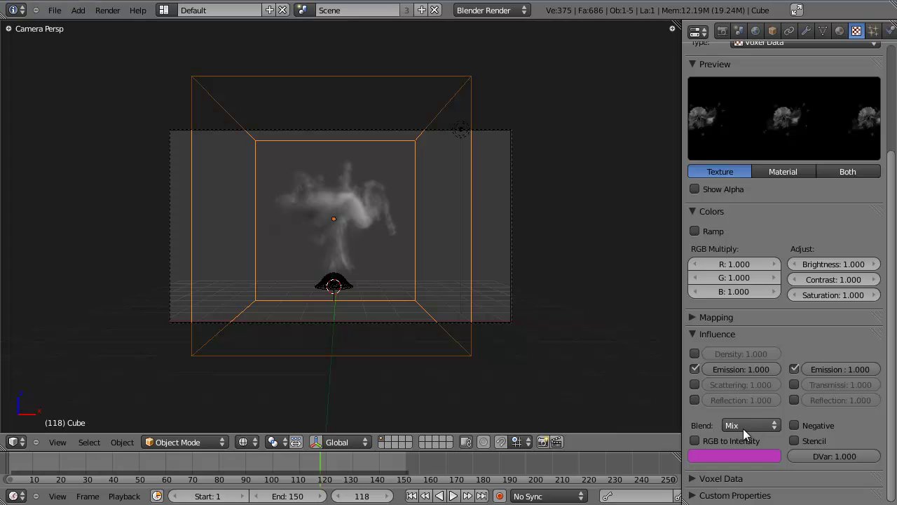
{"action": "scroll", "coordinate": [705, 281], "scroll_direction": "up", "scroll_amount": 3}
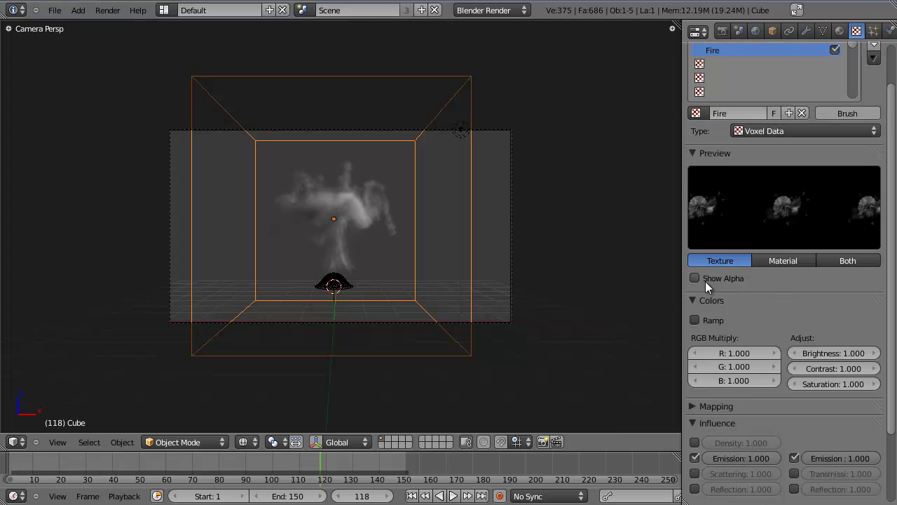
{"action": "left_click", "coordinate": [696, 321]}
Step: Pull the Fire ramp's white stop inward and add a middle stop at position 0.525
{"action": "left_click_drag", "start_coordinate": [879, 363], "coordinate": [816, 361]}
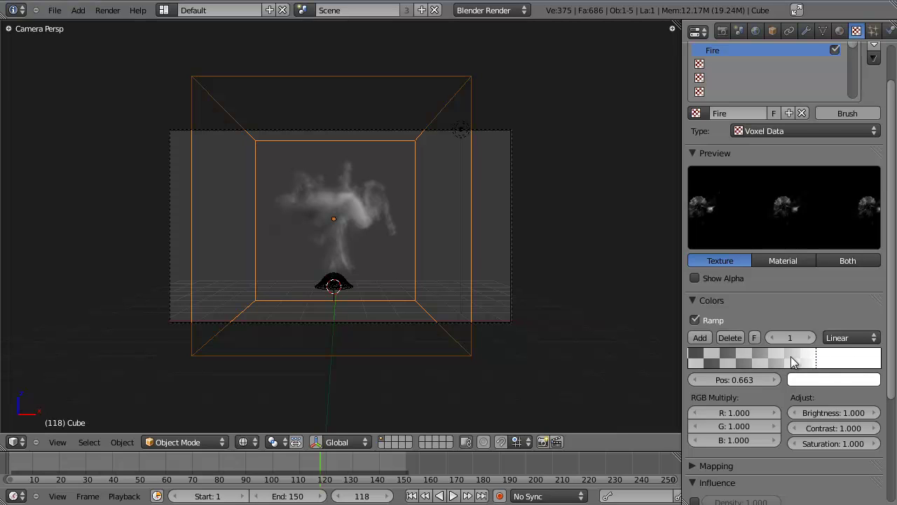
{"action": "left_click", "coordinate": [819, 362]}
{"action": "left_click", "coordinate": [699, 337]}
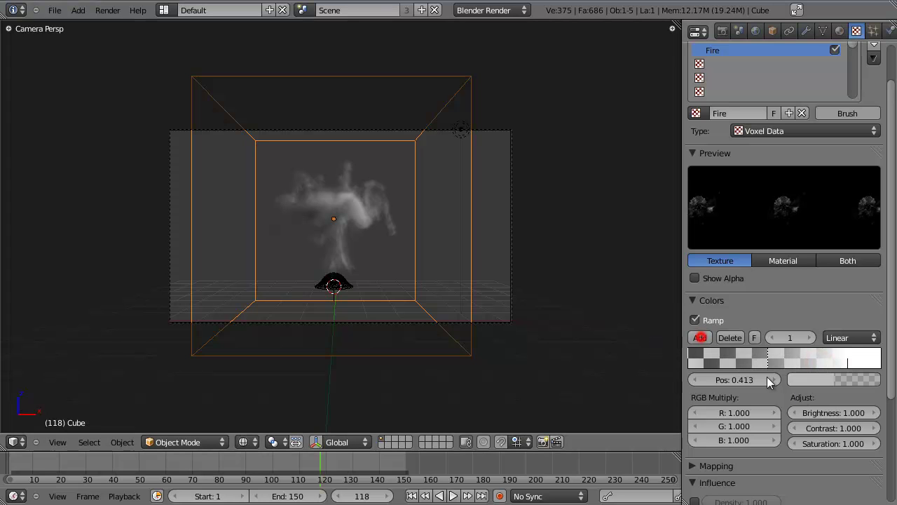
{"action": "left_click_drag", "start_coordinate": [765, 362], "coordinate": [789, 362]}
Step: Colour the middle ramp stop pale yellow (R 1.000, G 0.824, B 0.405) with alpha 1.00
{"action": "left_click", "coordinate": [844, 382]}
{"action": "left_click_drag", "start_coordinate": [810, 227], "coordinate": [794, 243]}
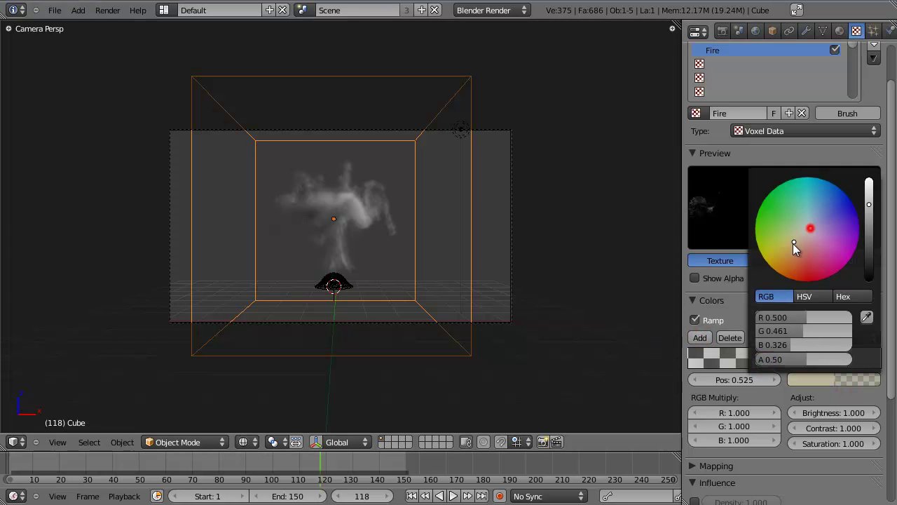
{"action": "left_click_drag", "start_coordinate": [869, 204], "coordinate": [870, 182]}
{"action": "left_click_drag", "start_coordinate": [787, 246], "coordinate": [786, 252]}
{"action": "left_click", "coordinate": [841, 380]}
{"action": "left_click_drag", "start_coordinate": [813, 359], "coordinate": [849, 359]}
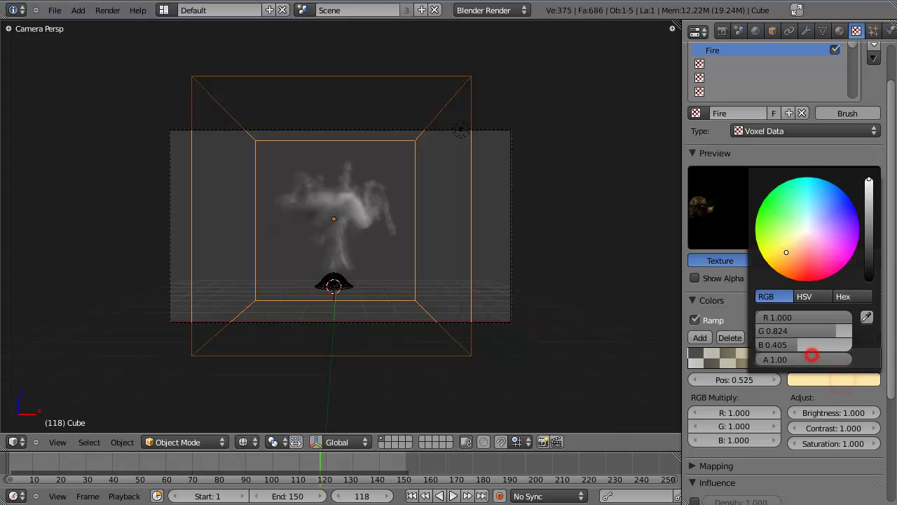
Step: Add another ramp stop at position 0.263 and make it opaque orange with R 1.000, G 0.156, B 0.000
{"action": "left_click", "coordinate": [700, 337]}
{"action": "left_click", "coordinate": [853, 379]}
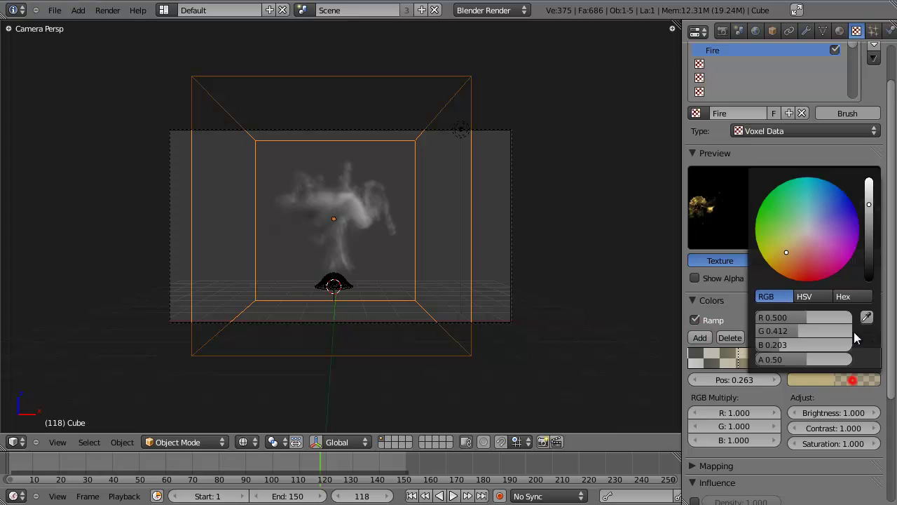
{"action": "left_click_drag", "start_coordinate": [869, 204], "coordinate": [869, 181]}
{"action": "left_click", "coordinate": [841, 382]}
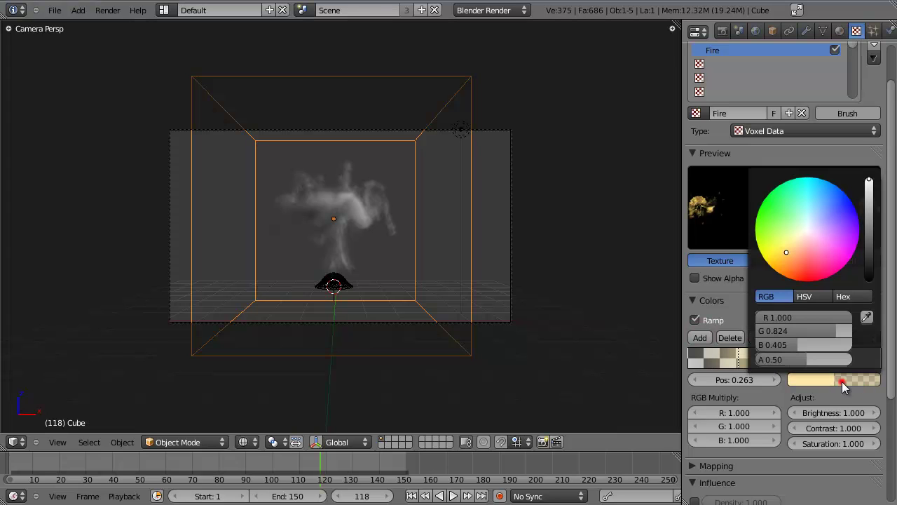
{"action": "left_click_drag", "start_coordinate": [797, 267], "coordinate": [798, 283]}
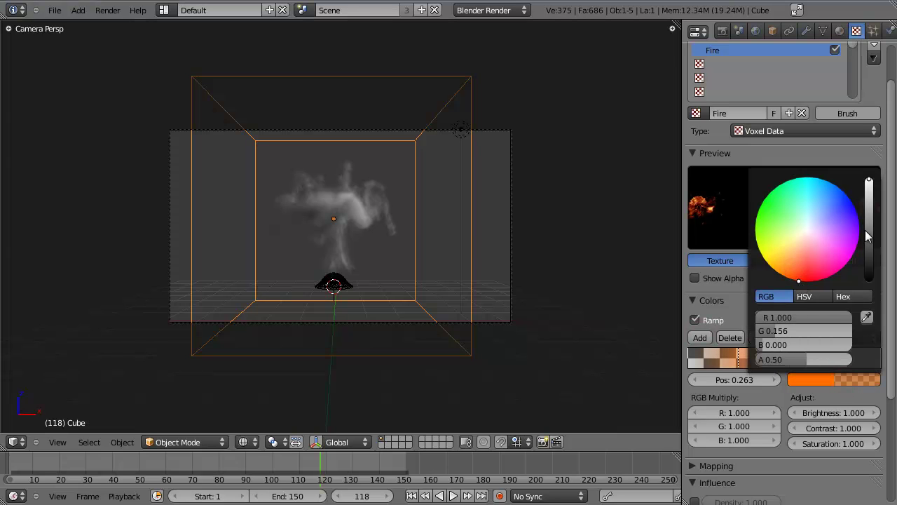
{"action": "left_click_drag", "start_coordinate": [811, 360], "coordinate": [799, 359]}
Step: Reposition the Fire ramp's stops, moving the black, orange and yellow ones slightly towards the white end and the white one to 0.790
{"action": "left_click", "coordinate": [694, 363]}
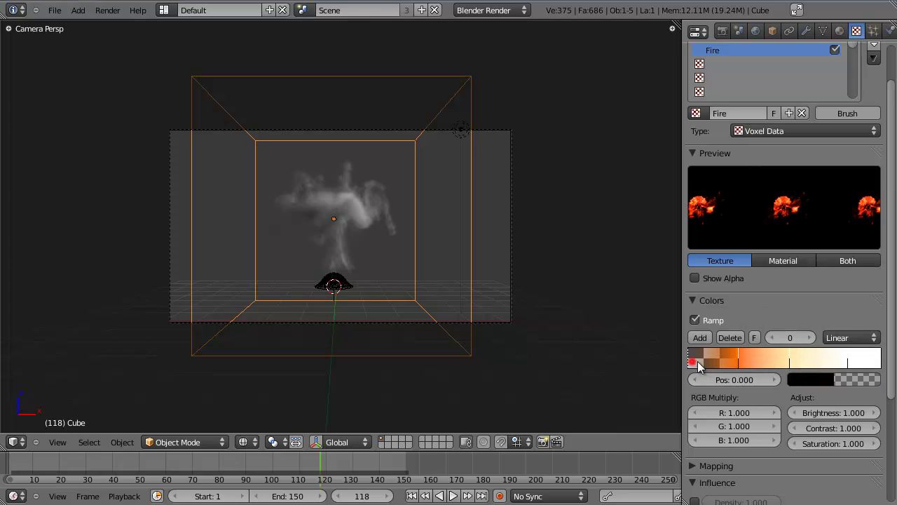
{"action": "left_click_drag", "start_coordinate": [698, 361], "coordinate": [841, 361]}
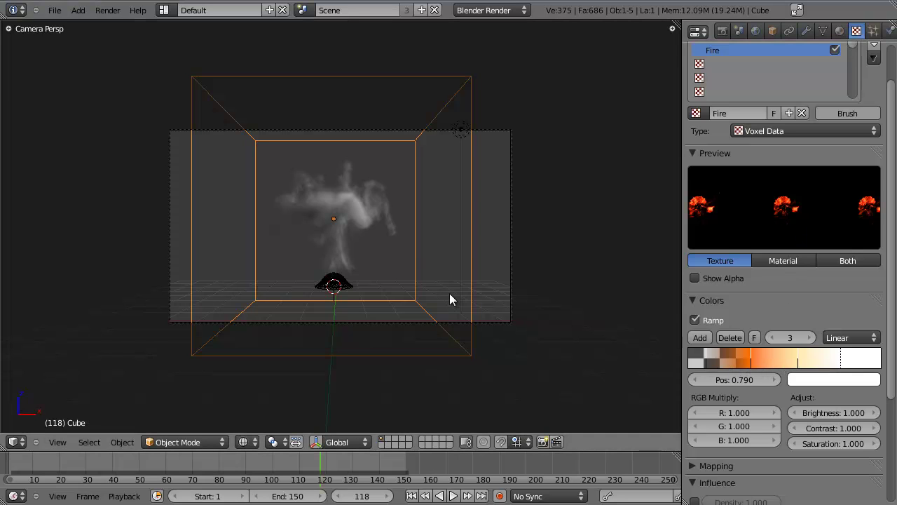
{"action": "scroll", "coordinate": [786, 385], "scroll_direction": "down", "scroll_amount": 5}
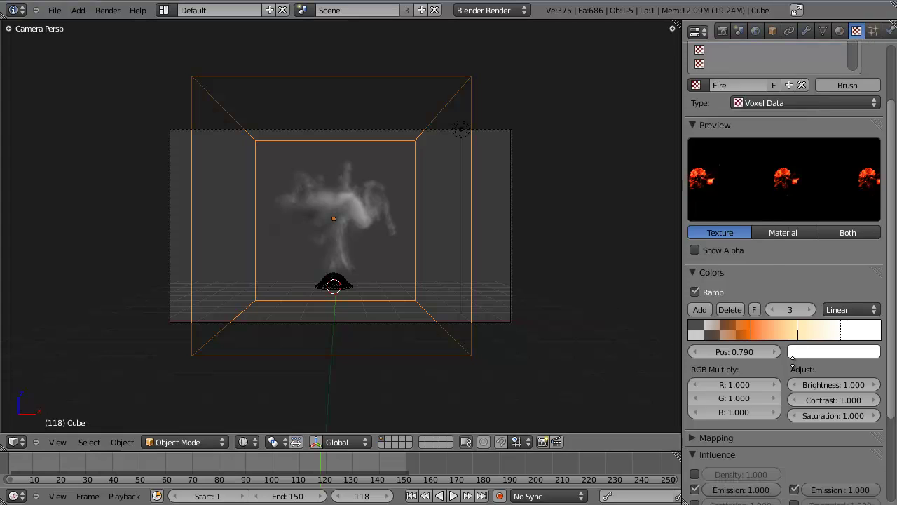
{"action": "scroll", "coordinate": [794, 324], "scroll_direction": "up", "scroll_amount": 4}
{"action": "scroll", "coordinate": [786, 175], "scroll_direction": "up", "scroll_amount": 3}
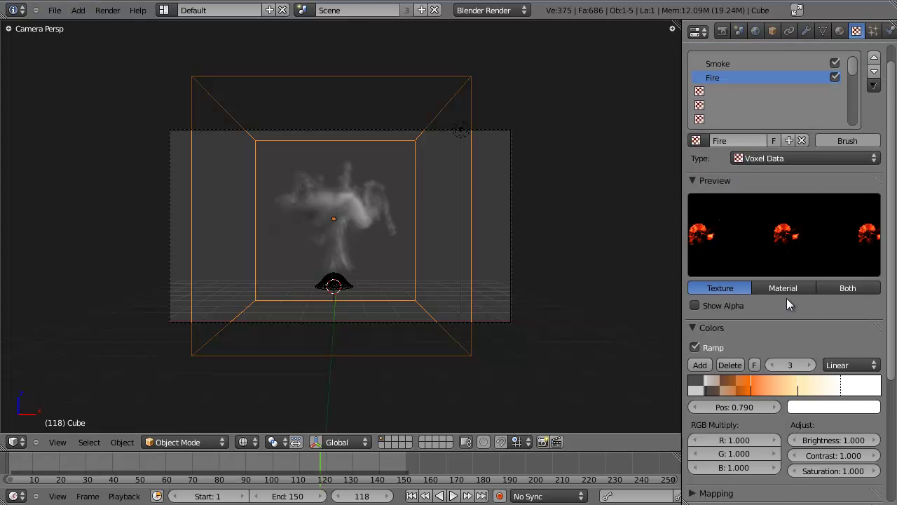
Step: Change the Fire texture's blend mode and check the result in the material preview
{"action": "left_click", "coordinate": [761, 66]}
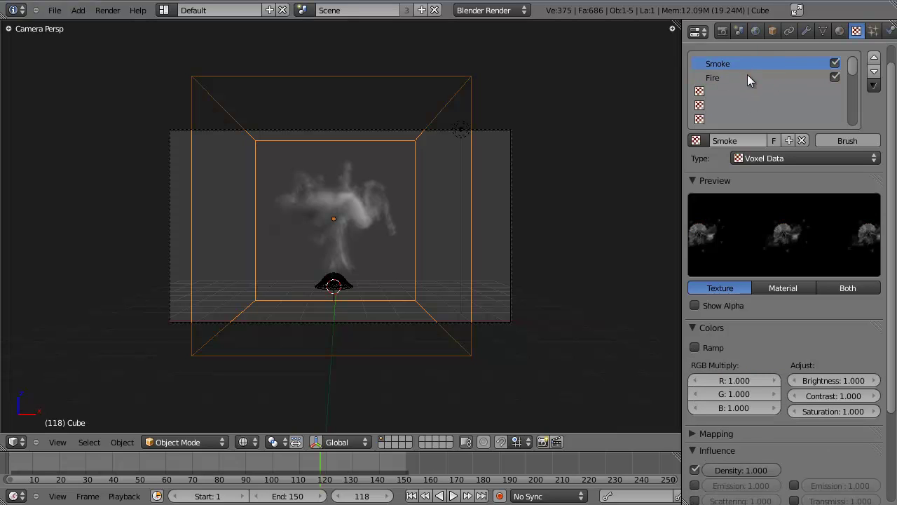
{"action": "left_click", "coordinate": [725, 76]}
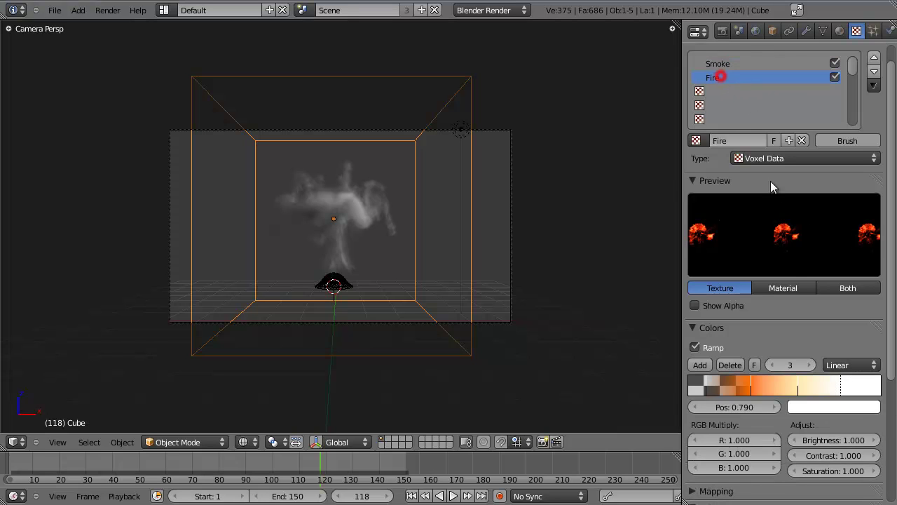
{"action": "scroll", "coordinate": [794, 275], "scroll_direction": "down", "scroll_amount": 6}
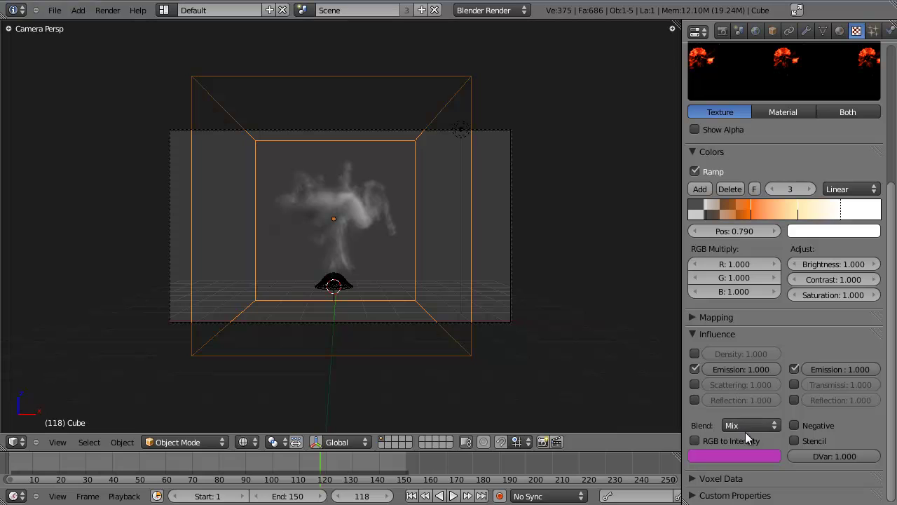
{"action": "left_click", "coordinate": [747, 426]}
{"action": "left_click", "coordinate": [743, 369]}
{"action": "scroll", "coordinate": [783, 210], "scroll_direction": "up", "scroll_amount": 6}
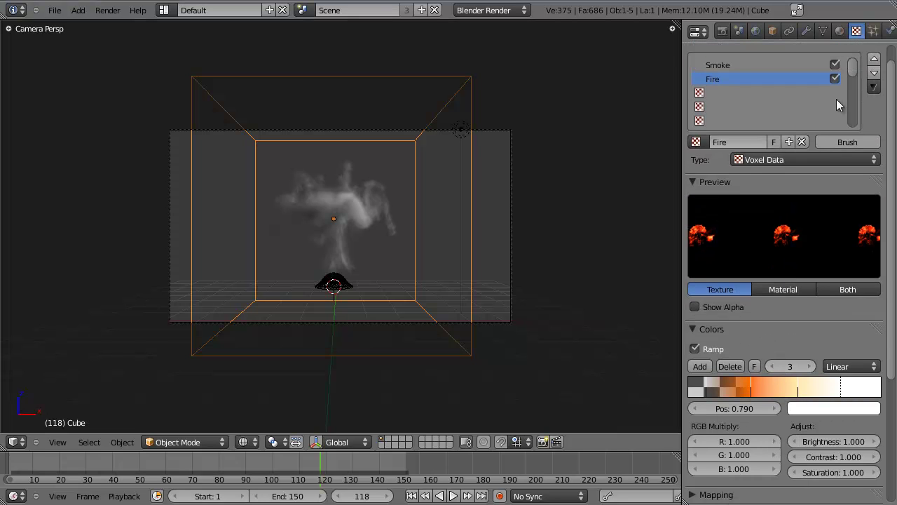
{"action": "left_click", "coordinate": [840, 30]}
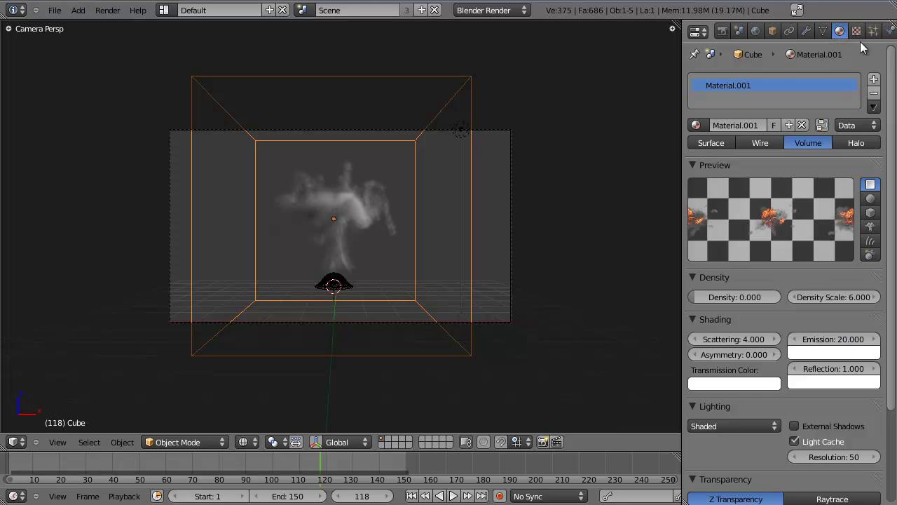
Step: Review the Fire texture's preview, colour ramp and influence settings
{"action": "left_click", "coordinate": [856, 31]}
{"action": "left_click", "coordinate": [721, 65]}
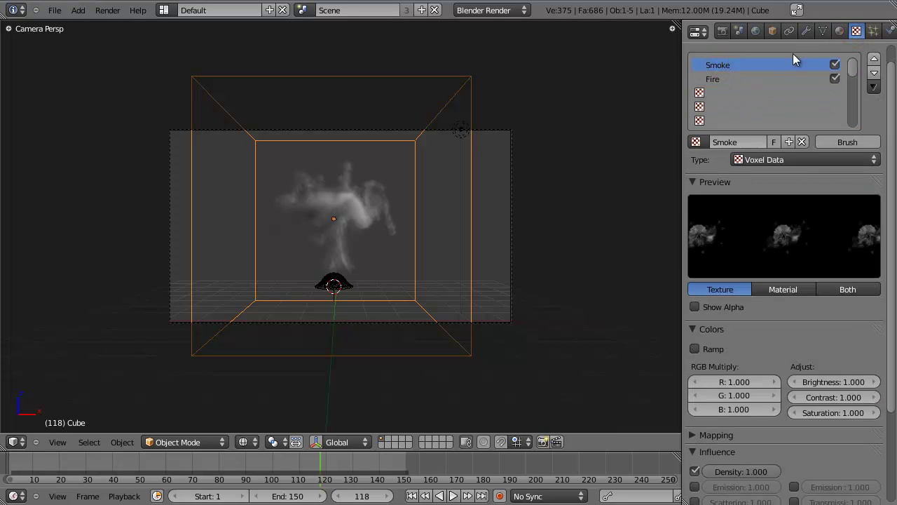
{"action": "left_click", "coordinate": [785, 79]}
{"action": "scroll", "coordinate": [767, 280], "scroll_direction": "down", "scroll_amount": 5}
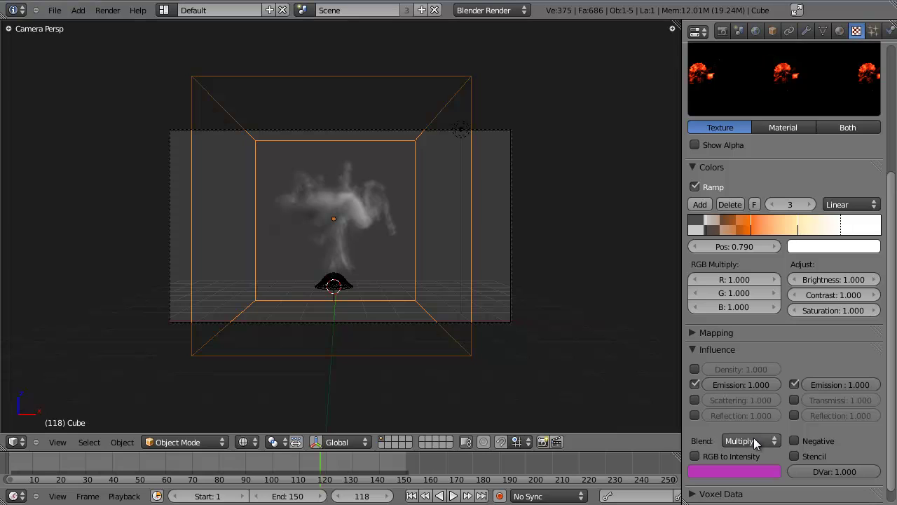
{"action": "scroll", "coordinate": [792, 263], "scroll_direction": "up", "scroll_amount": 5}
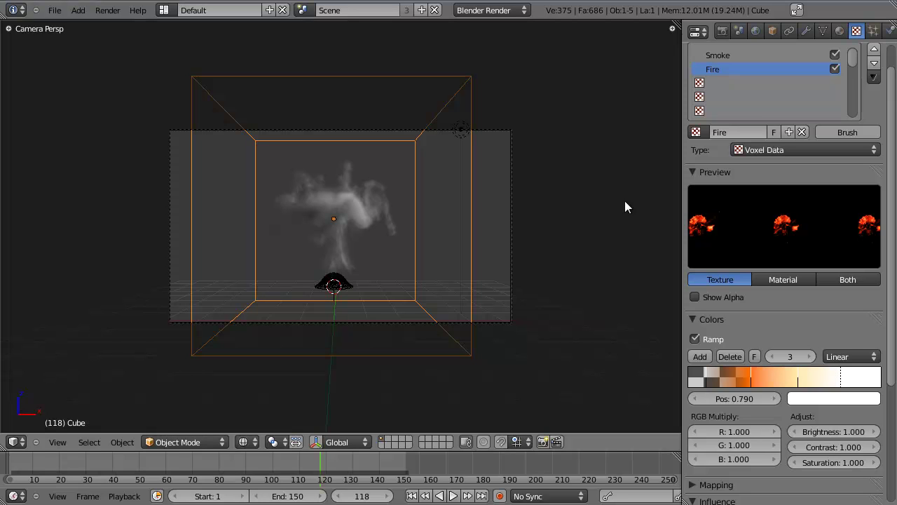
{"action": "scroll", "coordinate": [761, 340], "scroll_direction": "down", "scroll_amount": 5}
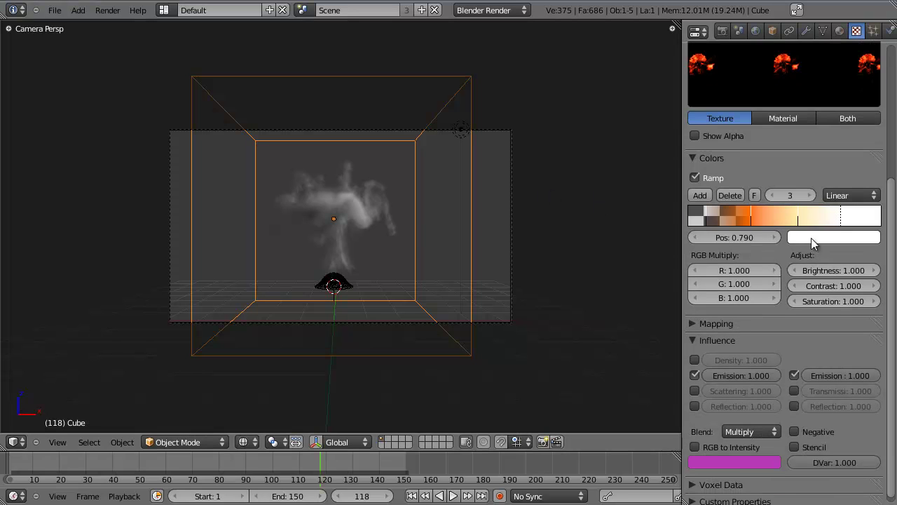
{"action": "scroll", "coordinate": [811, 241], "scroll_direction": "up", "scroll_amount": 6}
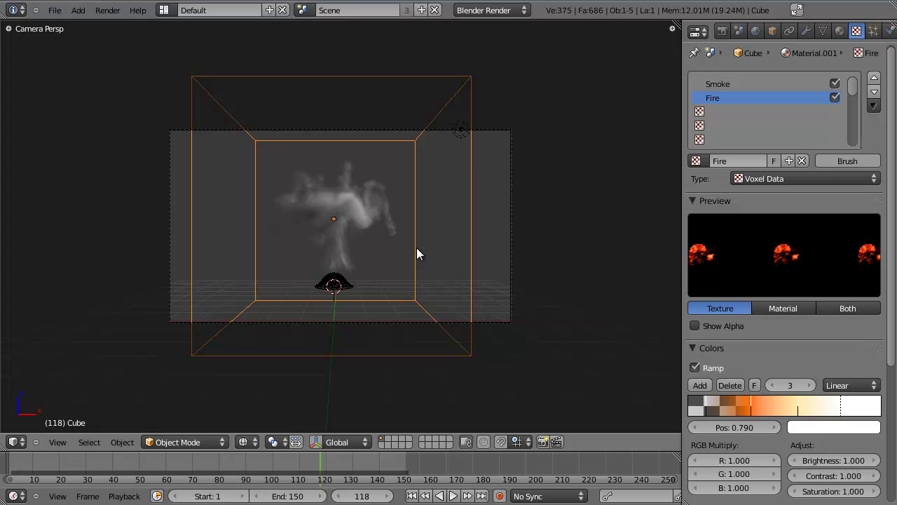
Step: Save the file and render frame 118 to inspect the fire and smoke
{"action": "key", "text": "ctrl+s"}
{"action": "key", "text": "F12"}
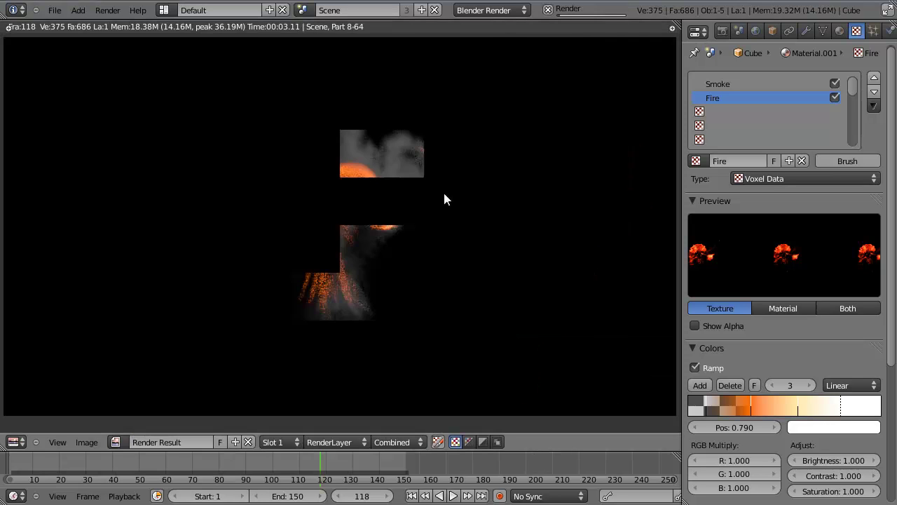
{"action": "scroll", "coordinate": [449, 204], "scroll_direction": "down", "scroll_amount": 2}
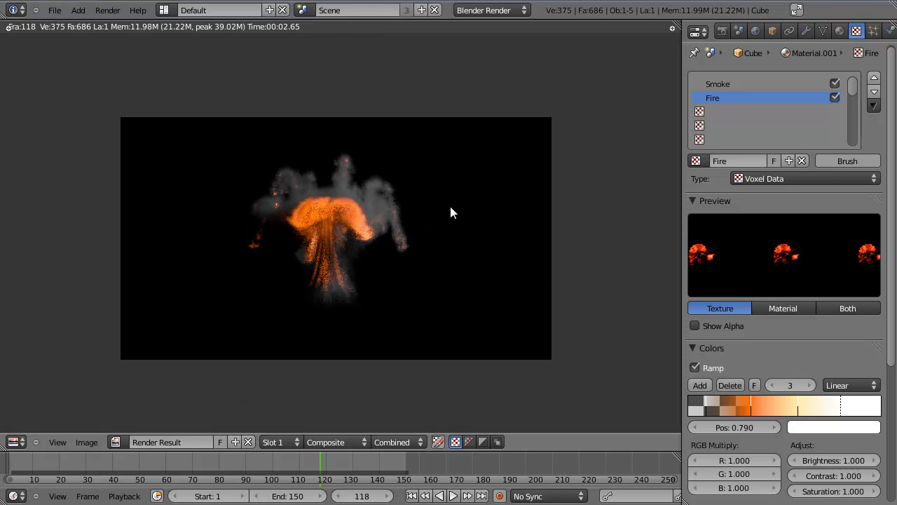
{"action": "scroll", "coordinate": [449, 204], "scroll_direction": "up", "scroll_amount": 2}
{"action": "middle_click_drag", "start_coordinate": [448, 204], "coordinate": [438, 195]}
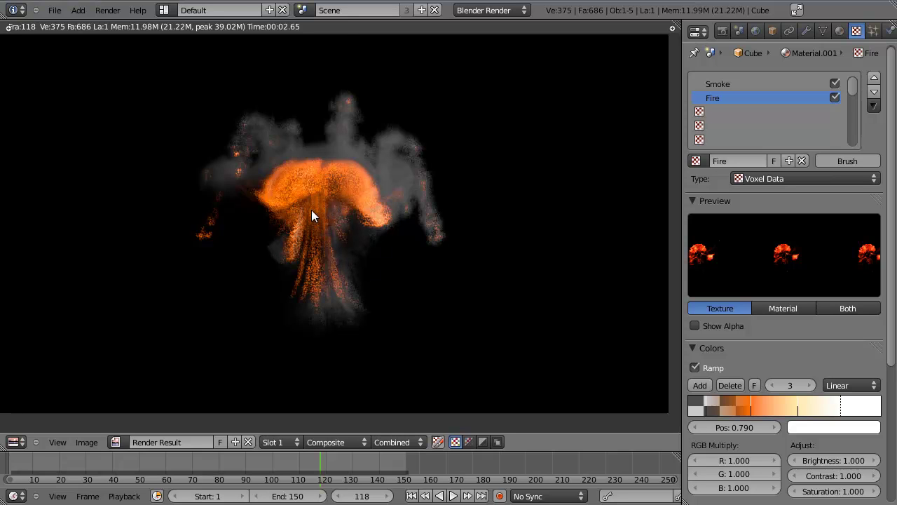
Step: Move the Fire ramp's orange stop to 0.234 and its black stop to 0.047, checking with a test render
{"action": "key", "text": "Escape"}
{"action": "left_click_drag", "start_coordinate": [751, 405], "coordinate": [733, 405]}
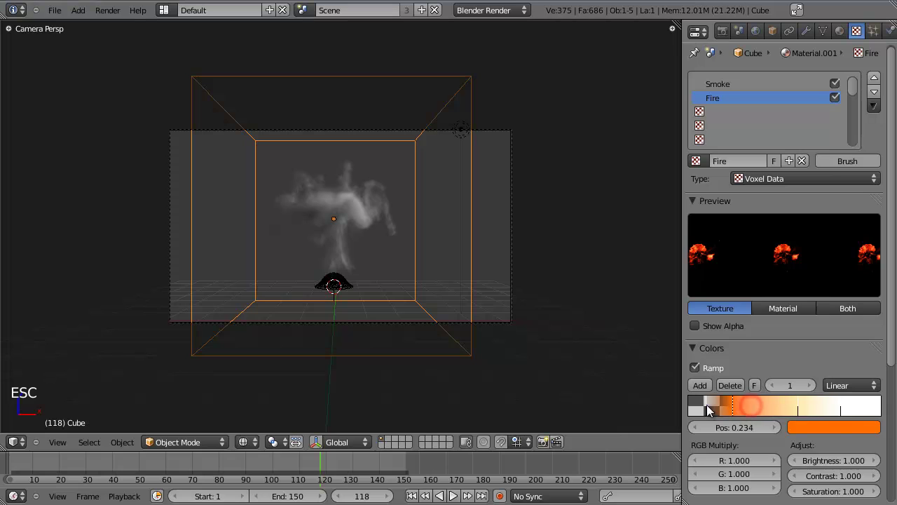
{"action": "left_click", "coordinate": [697, 410]}
{"action": "key", "text": "F12"}
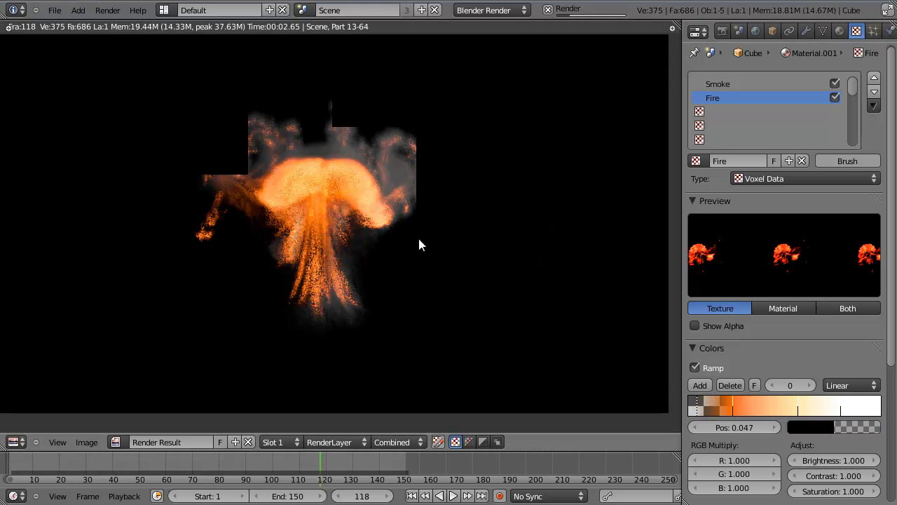
{"action": "key", "text": "Escape"}
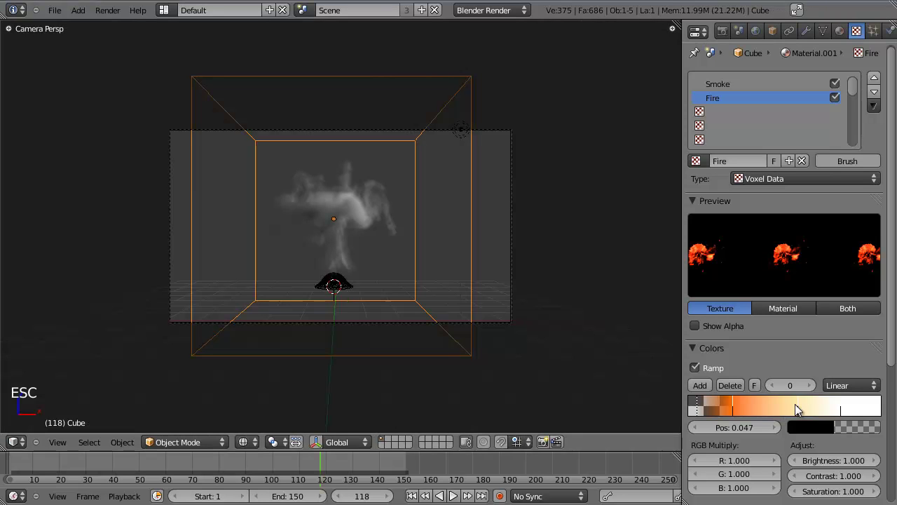
Step: Shift the Fire ramp's yellow stop towards the orange one and its white stop to 0.554, and render the frame again
{"action": "left_click_drag", "start_coordinate": [797, 407], "coordinate": [764, 410]}
{"action": "left_click_drag", "start_coordinate": [840, 410], "coordinate": [794, 410]}
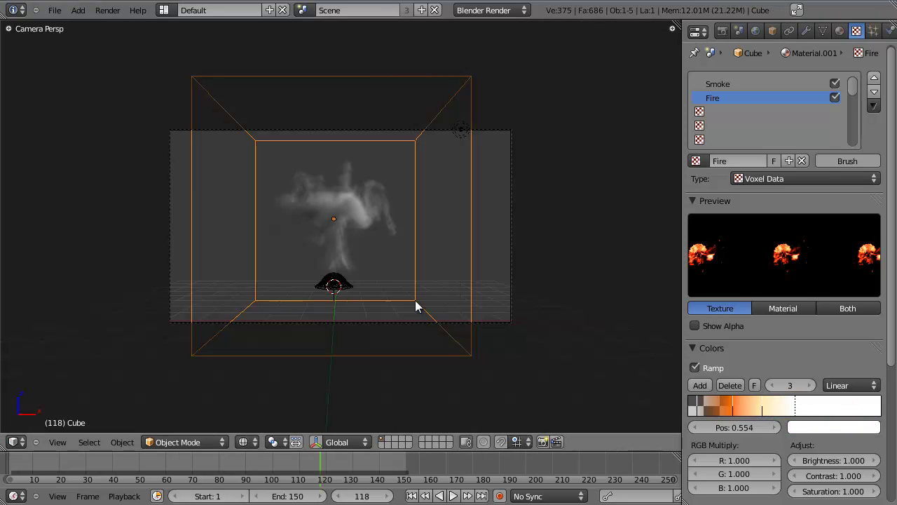
{"action": "key", "text": "F12"}
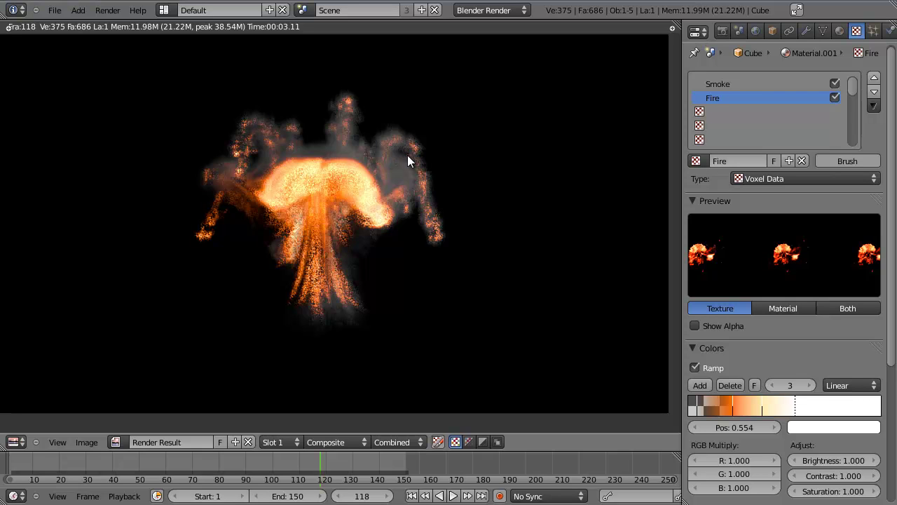
Step: Add a new texture in the third slot and name it Fire_Mask
{"action": "left_click", "coordinate": [707, 111]}
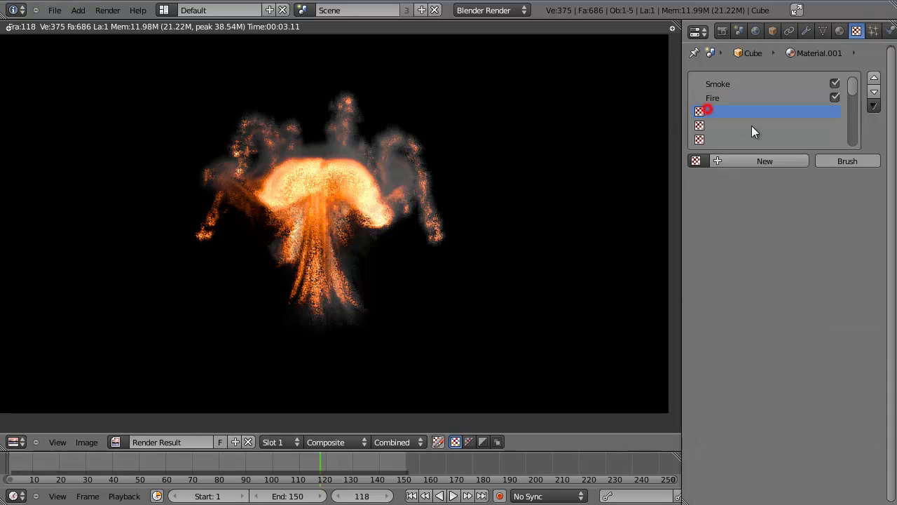
{"action": "left_click", "coordinate": [756, 160]}
{"action": "left_click", "coordinate": [745, 162]}
{"action": "type", "text": "Fire"}
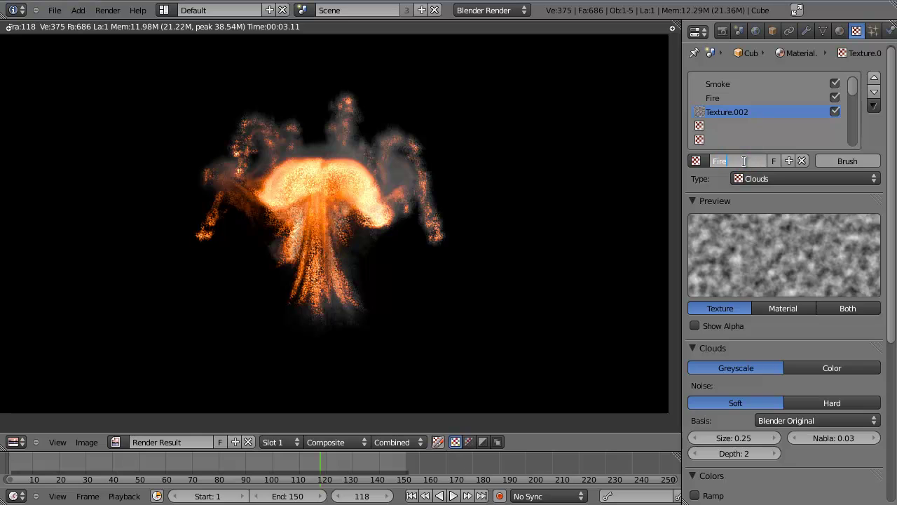
{"action": "type", "text": "_Mask"}
{"action": "key", "text": "Return"}
Step: Make Fire_Mask a Voxel Data texture with Cube as its domain object
{"action": "left_click", "coordinate": [761, 179]}
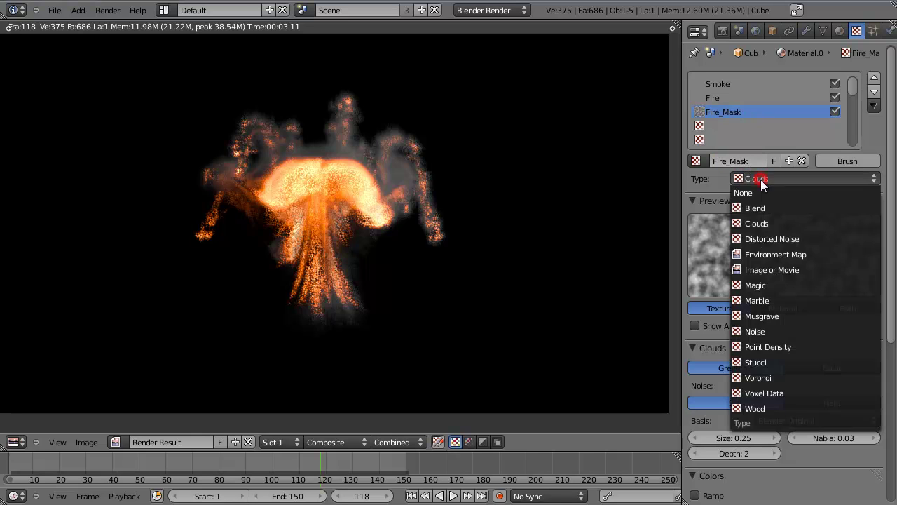
{"action": "left_click", "coordinate": [769, 391]}
{"action": "middle_click_drag", "start_coordinate": [785, 370], "coordinate": [794, 145]}
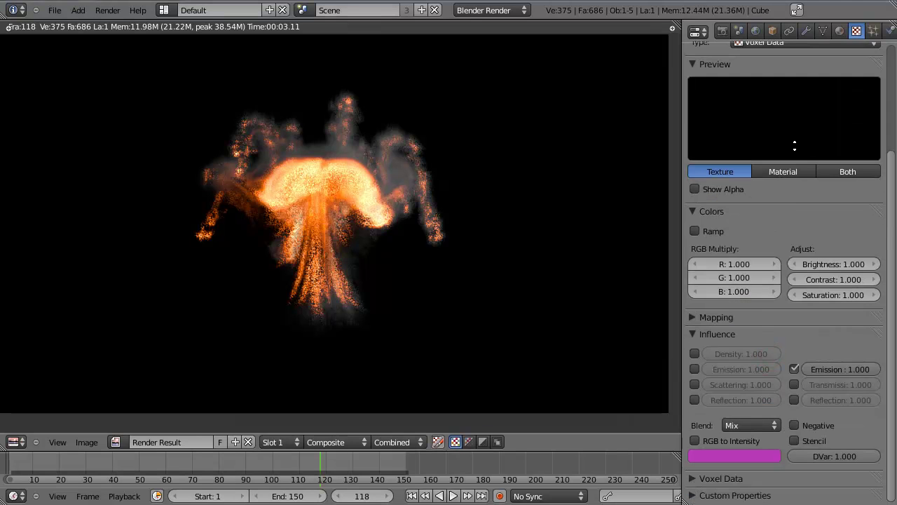
{"action": "left_click", "coordinate": [697, 478]}
{"action": "middle_click_drag", "start_coordinate": [752, 451], "coordinate": [779, 340]}
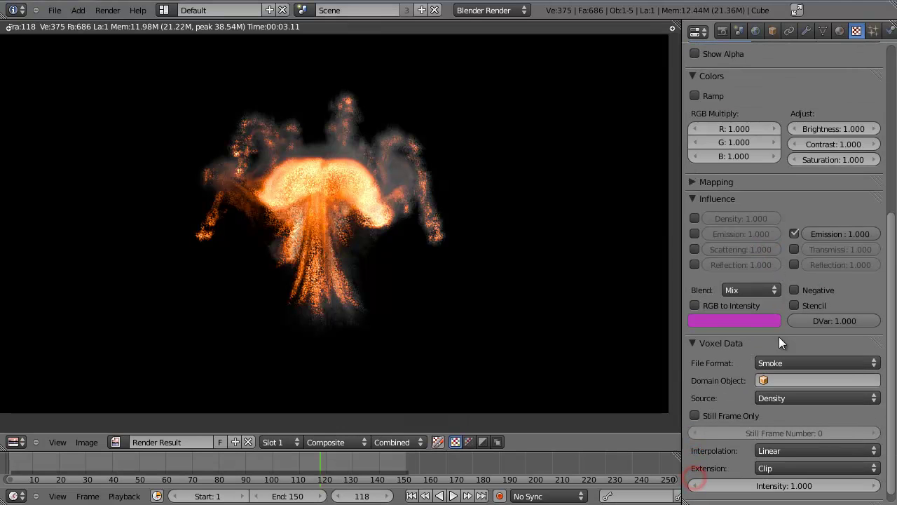
{"action": "left_click", "coordinate": [781, 380]}
{"action": "left_click", "coordinate": [766, 249]}
{"action": "left_click", "coordinate": [692, 343]}
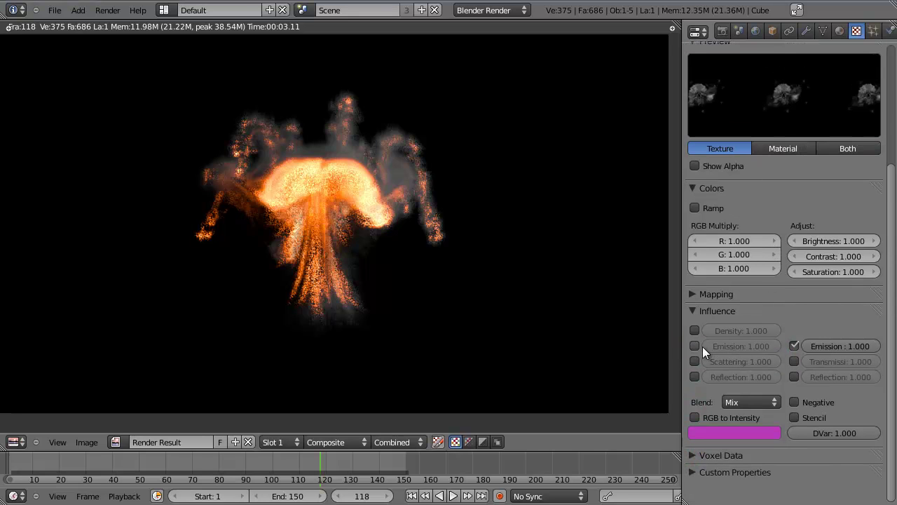
Step: Make Fire_Mask influence the emission amount instead of the emission colour, with its blend mode set to Multiply
{"action": "left_click", "coordinate": [695, 346]}
{"action": "left_click", "coordinate": [793, 345]}
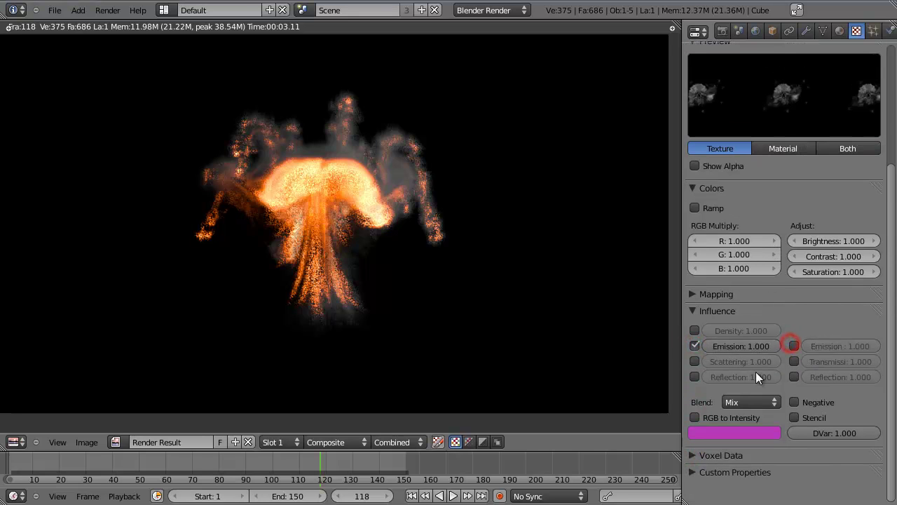
{"action": "left_click", "coordinate": [743, 398]}
{"action": "left_click", "coordinate": [751, 338]}
{"action": "scroll", "coordinate": [721, 260], "scroll_direction": "up", "scroll_amount": 1}
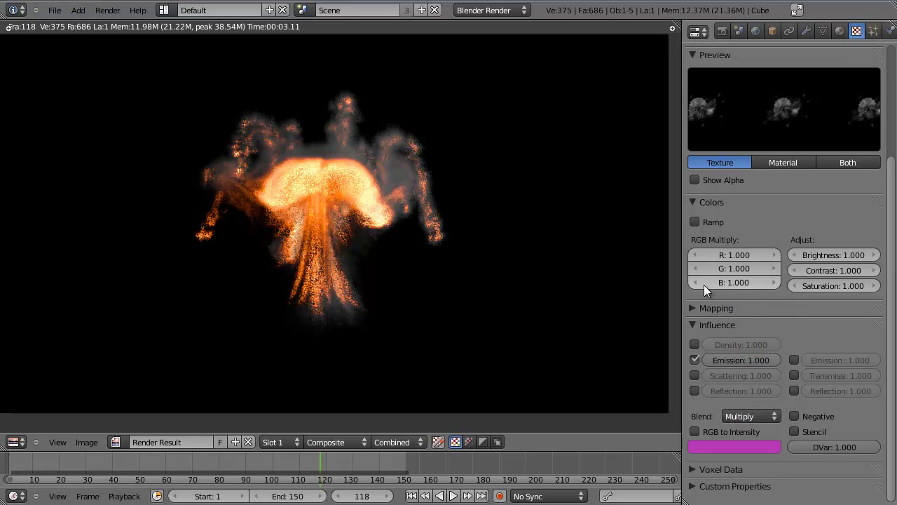
Step: Enable a colour ramp on Fire_Mask with the white stop at 0.594, and switch the preview to Material
{"action": "left_click", "coordinate": [695, 222]}
{"action": "scroll", "coordinate": [750, 197], "scroll_direction": "up", "scroll_amount": 5}
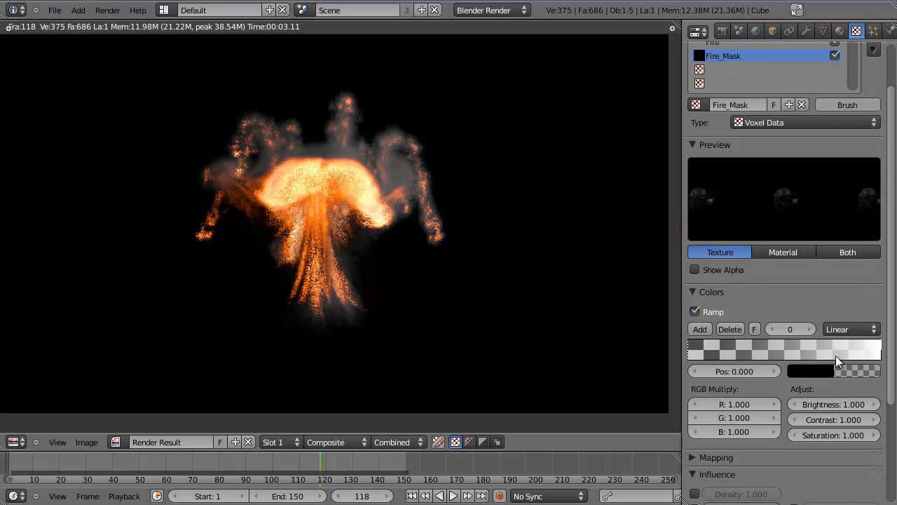
{"action": "left_click_drag", "start_coordinate": [878, 349], "coordinate": [801, 333]}
{"action": "left_click", "coordinate": [784, 252]}
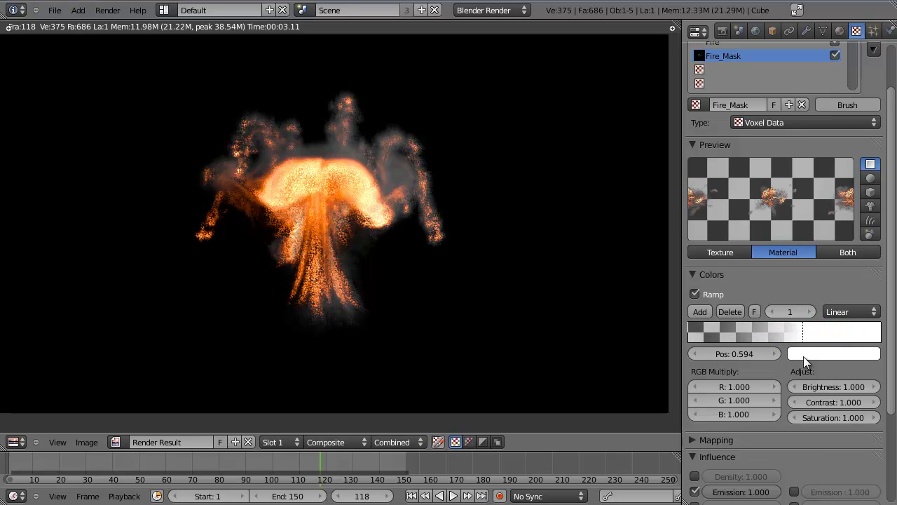
{"action": "scroll", "coordinate": [804, 356], "scroll_direction": "down", "scroll_amount": 4}
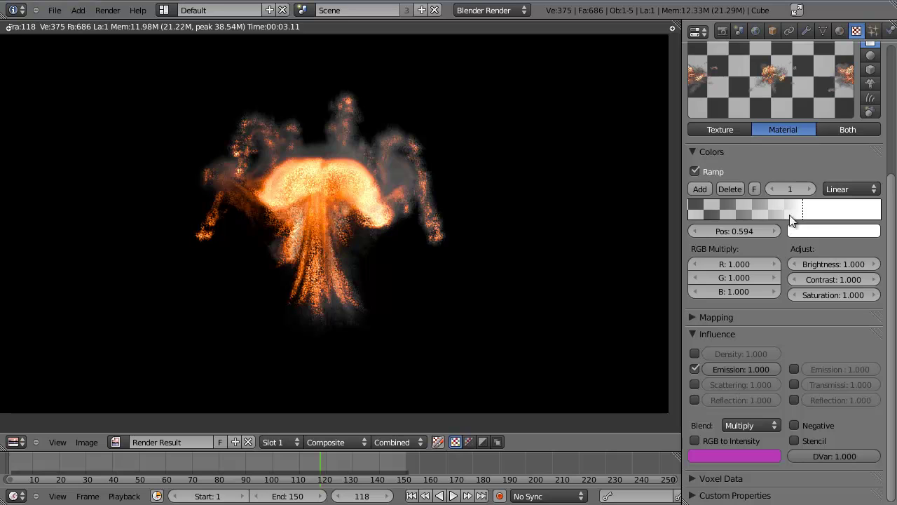
Step: Set the Fire_Mask voxel data source to Velocity
{"action": "left_click", "coordinate": [691, 333]}
{"action": "left_click", "coordinate": [691, 351]}
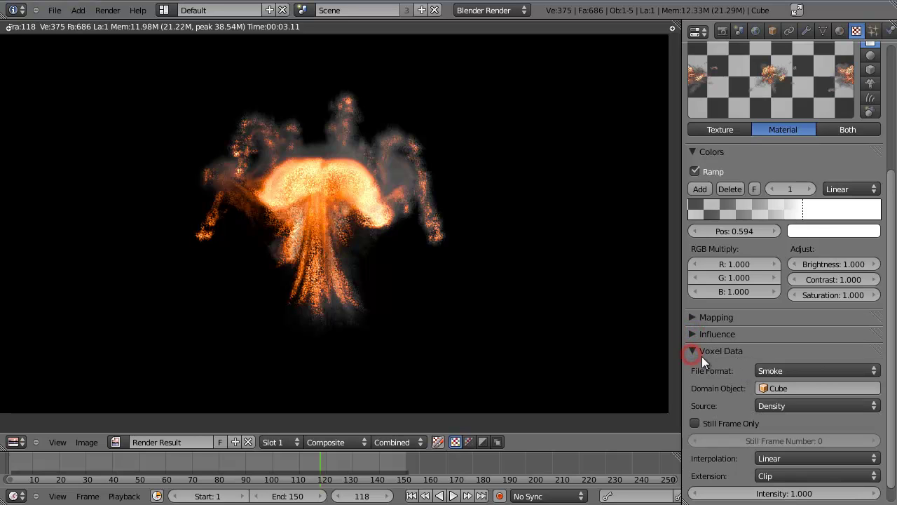
{"action": "scroll", "coordinate": [768, 232], "scroll_direction": "up", "scroll_amount": 5}
{"action": "scroll", "coordinate": [736, 316], "scroll_direction": "down", "scroll_amount": 6}
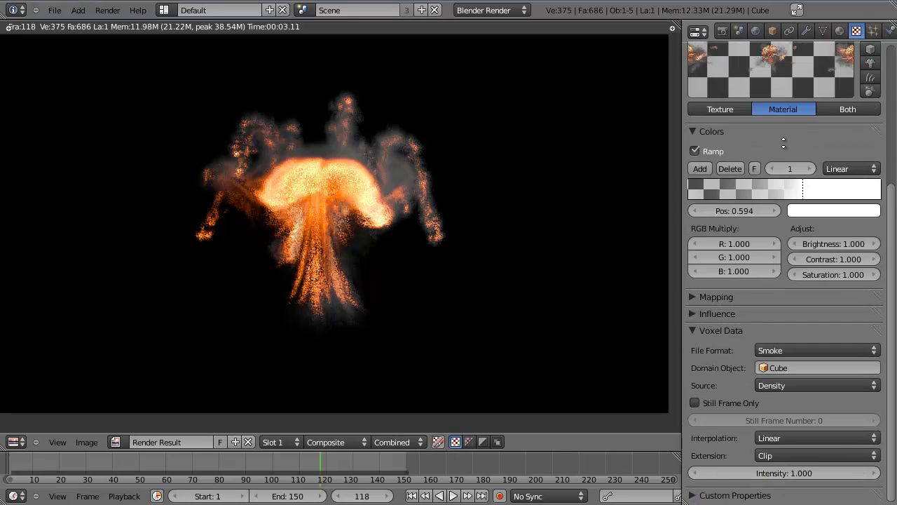
{"action": "left_click", "coordinate": [768, 384]}
{"action": "left_click", "coordinate": [782, 340]}
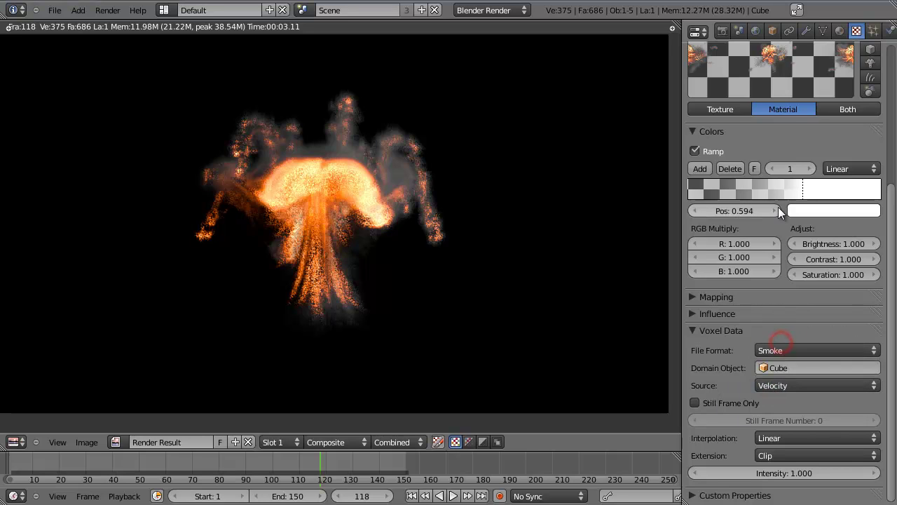
Step: Move the Fire_Mask ramp's white stop to the far end and its black stop to 0.261
{"action": "scroll", "coordinate": [784, 323], "scroll_direction": "up", "scroll_amount": 5}
{"action": "left_click_drag", "start_coordinate": [806, 340], "coordinate": [827, 339]}
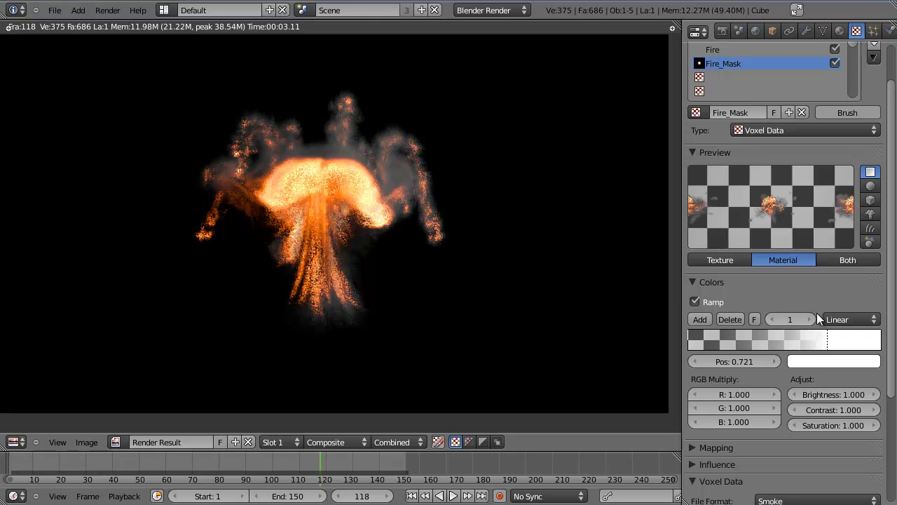
{"action": "left_click_drag", "start_coordinate": [827, 344], "coordinate": [882, 341]}
{"action": "left_click_drag", "start_coordinate": [691, 341], "coordinate": [741, 340]}
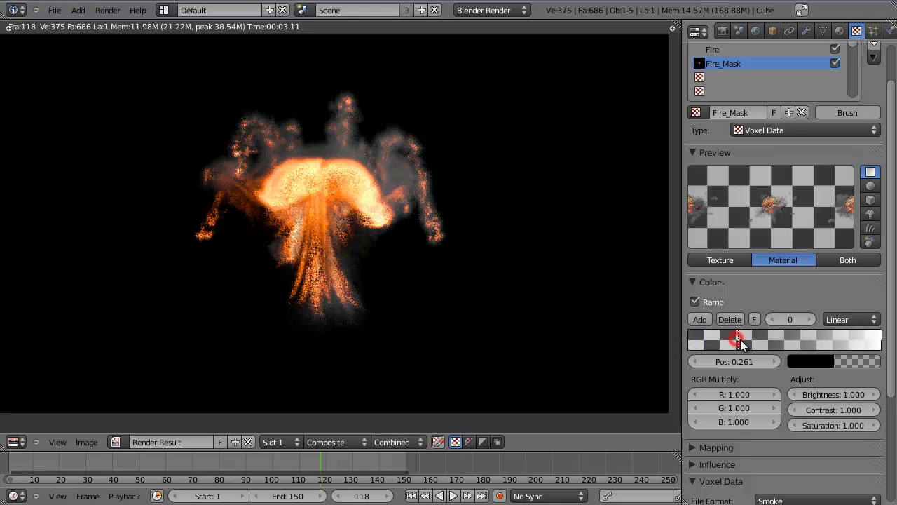
Step: Save the file and render frame 118 with the velocity mask applied
{"action": "key", "text": "ctrl+s"}
{"action": "left_click", "coordinate": [520, 307]}
{"action": "key", "text": "F12"}
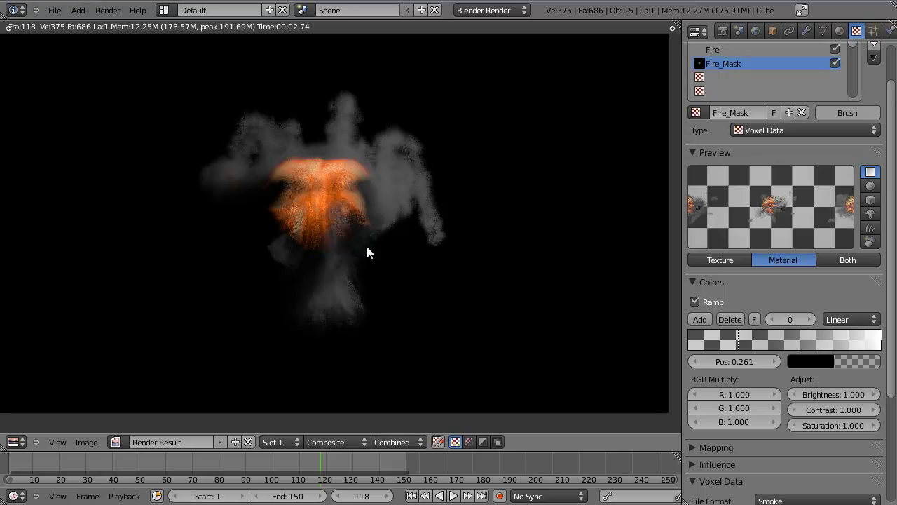
Step: Try the Fire_Mask ramp with the black stop at 0.000 and the white stop at 0.848 in a test render
{"action": "key", "text": "Escape"}
{"action": "left_click_drag", "start_coordinate": [741, 337], "coordinate": [687, 338]}
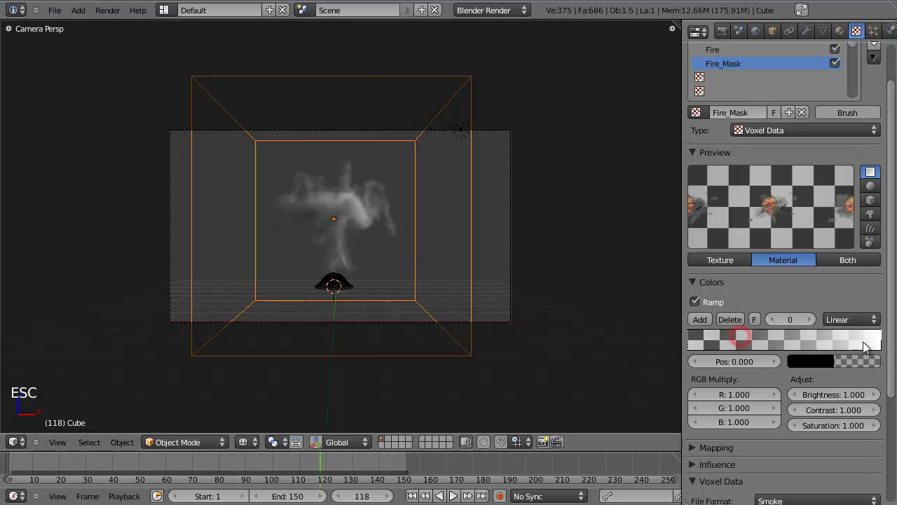
{"action": "left_click", "coordinate": [865, 339]}
{"action": "key", "text": "F12"}
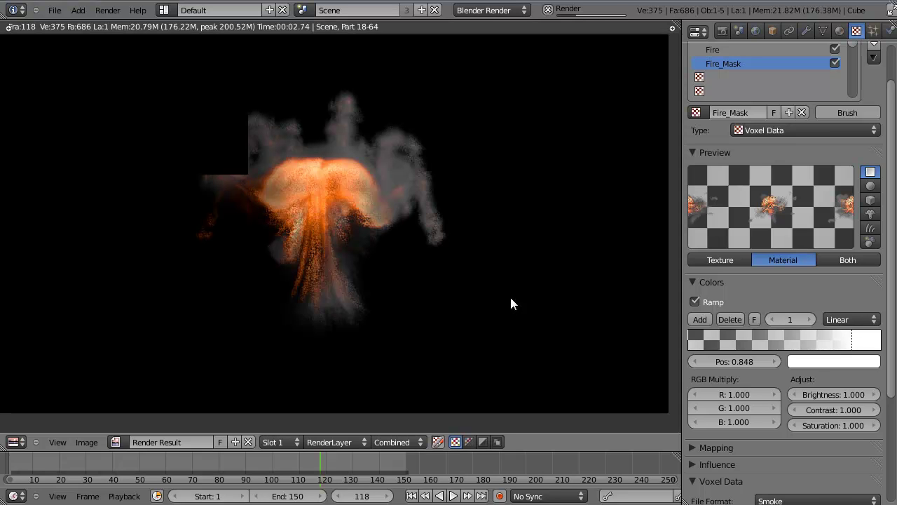
{"action": "key", "text": "Escape"}
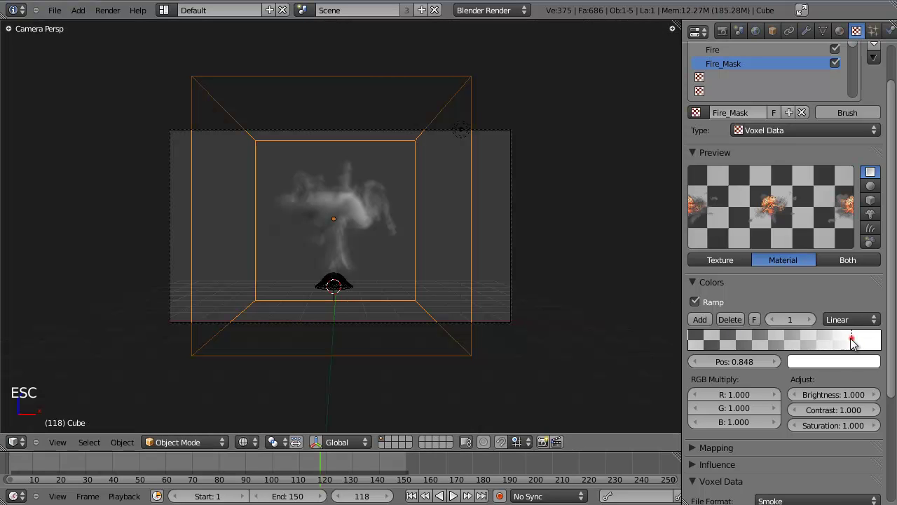
Step: Set the Fire_Mask ramp's white stop to 1.000, move the black stop about a quarter along, and render the frame
{"action": "left_click_drag", "start_coordinate": [851, 341], "coordinate": [881, 342]}
{"action": "left_click", "coordinate": [691, 342]}
{"action": "key", "text": "F12"}
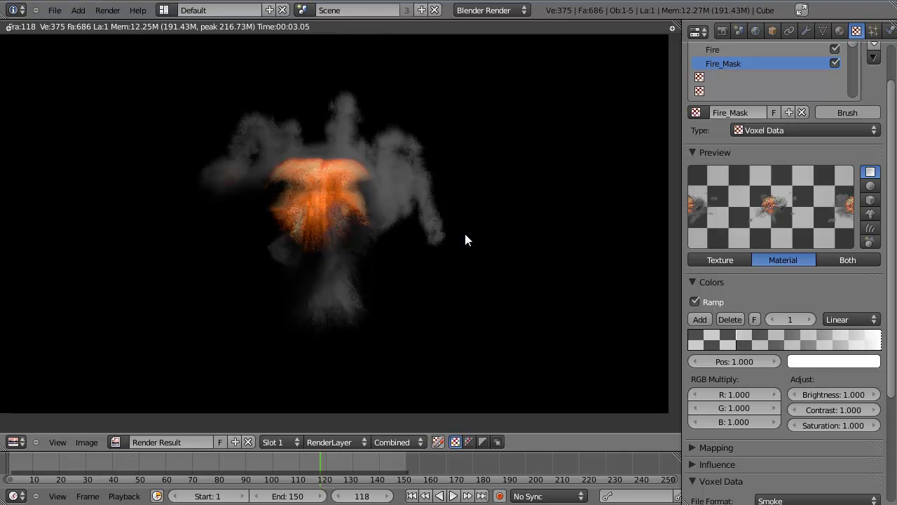
Step: Move the Fire_Mask ramp's black stop to 0.087 and render the frame again
{"action": "key", "text": "Escape"}
{"action": "left_click_drag", "start_coordinate": [736, 341], "coordinate": [705, 341]}
{"action": "key", "text": "F12"}
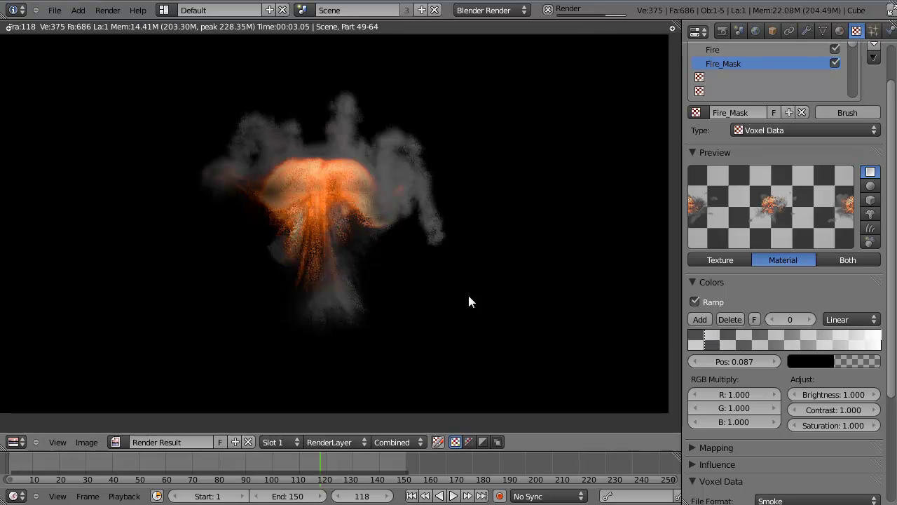
Step: Set the Fire_Mask ramp's black stop to 0.112 and white stop to 0.457, and check the frame in a test render
{"action": "key", "text": "Escape"}
{"action": "left_click_drag", "start_coordinate": [704, 341], "coordinate": [709, 341]}
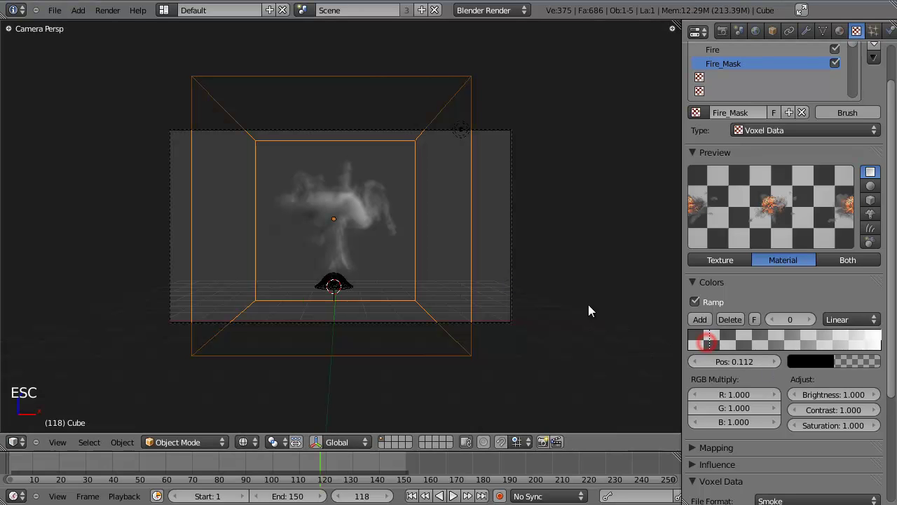
{"action": "left_click_drag", "start_coordinate": [878, 341], "coordinate": [765, 342]}
{"action": "key", "text": "F12"}
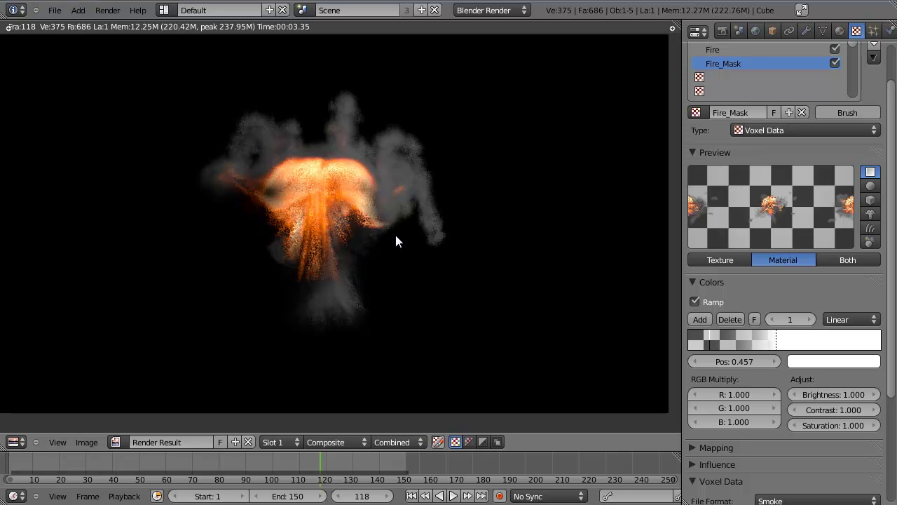
{"action": "scroll", "coordinate": [395, 232], "scroll_direction": "down", "scroll_amount": 3}
{"action": "scroll", "coordinate": [396, 238], "scroll_direction": "up", "scroll_amount": 3}
{"action": "scroll", "coordinate": [383, 207], "scroll_direction": "down", "scroll_amount": 1}
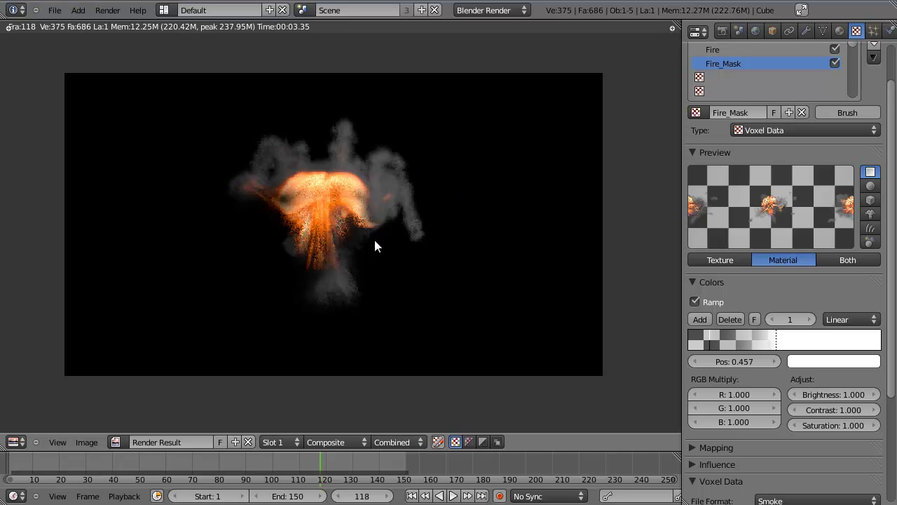
{"action": "key", "text": "Escape"}
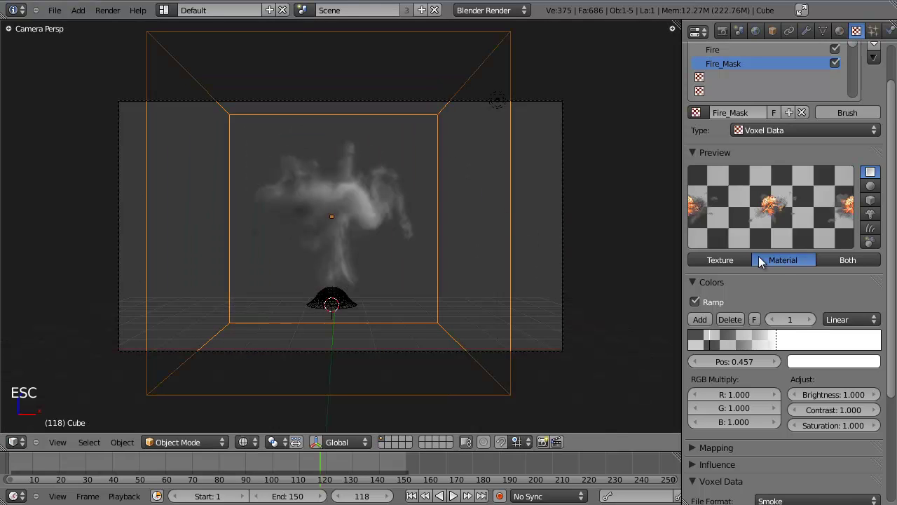
Step: Move the Fire_Mask ramp's white stop to 0.518
{"action": "left_click_drag", "start_coordinate": [776, 341], "coordinate": [791, 342]}
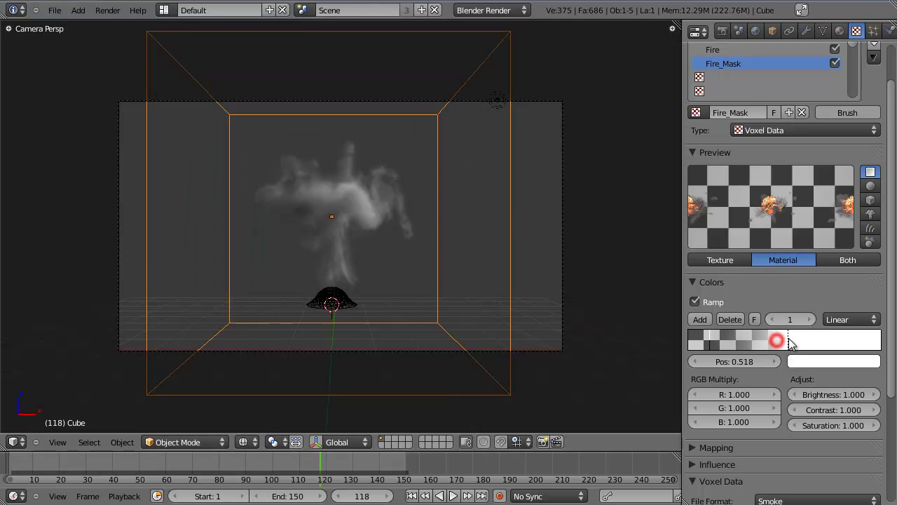
{"action": "scroll", "coordinate": [791, 336], "scroll_direction": "up", "scroll_amount": 2}
{"action": "scroll", "coordinate": [799, 128], "scroll_direction": "down", "scroll_amount": 6}
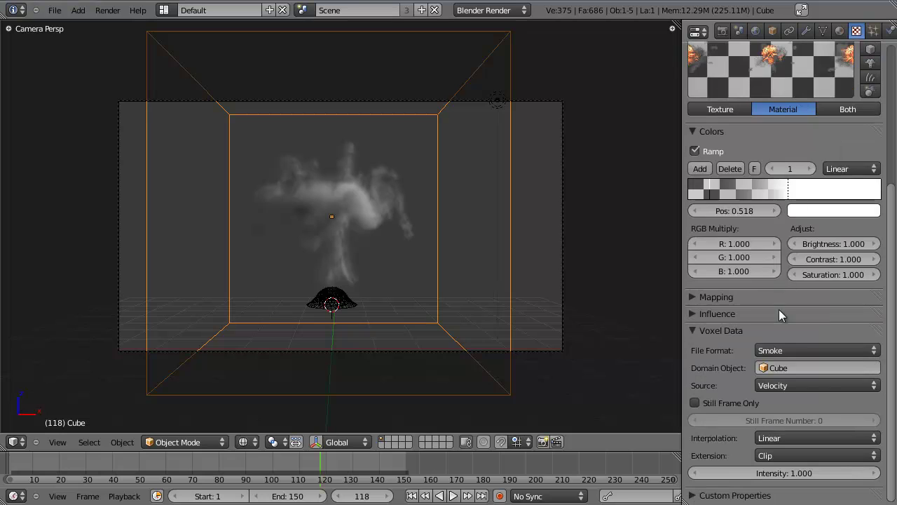
{"action": "scroll", "coordinate": [785, 168], "scroll_direction": "up", "scroll_amount": 5}
Step: Open the smoke domain's volume material and review its density, shading and lighting settings
{"action": "left_click", "coordinate": [840, 31]}
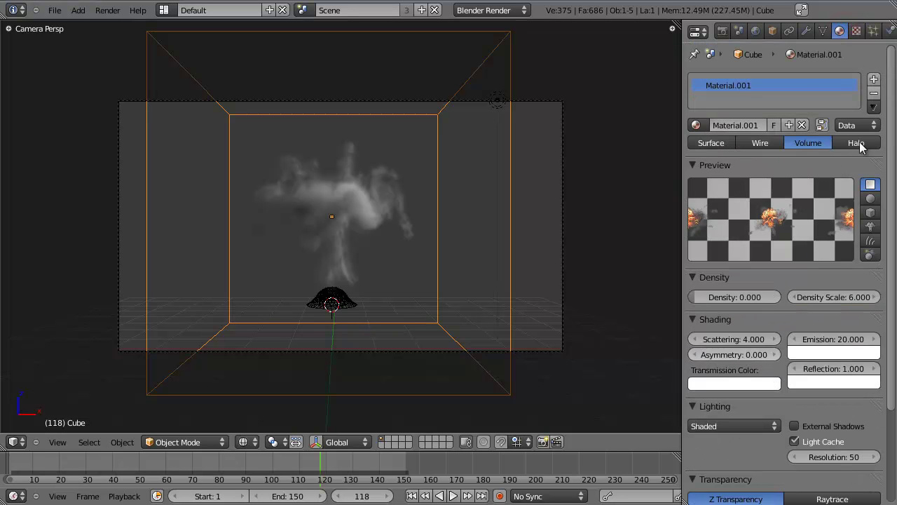
{"action": "scroll", "coordinate": [793, 171], "scroll_direction": "down", "scroll_amount": 4}
{"action": "scroll", "coordinate": [792, 176], "scroll_direction": "up", "scroll_amount": 3}
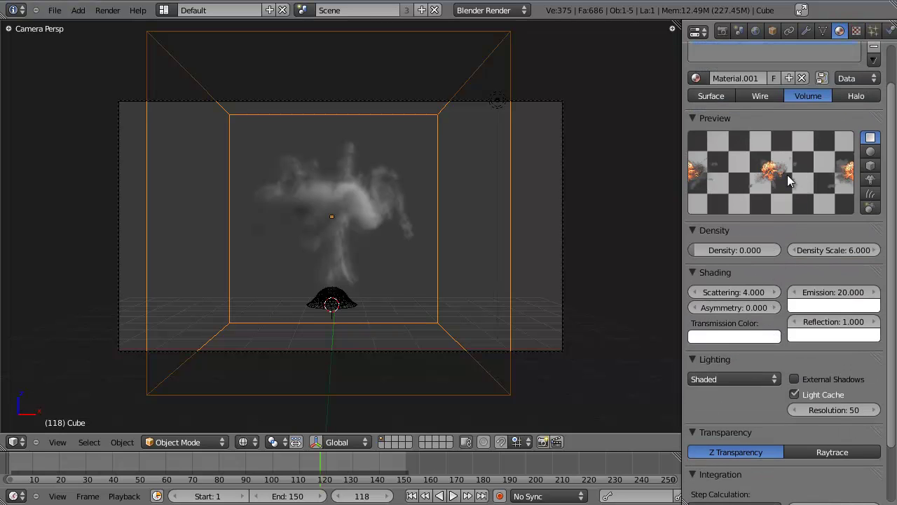
Step: Render frame 118 with the smoke material's step size kept at 0.200 and examine the result up close
{"action": "scroll", "coordinate": [789, 180], "scroll_direction": "up", "scroll_amount": 1}
{"action": "scroll", "coordinate": [787, 194], "scroll_direction": "down", "scroll_amount": 3}
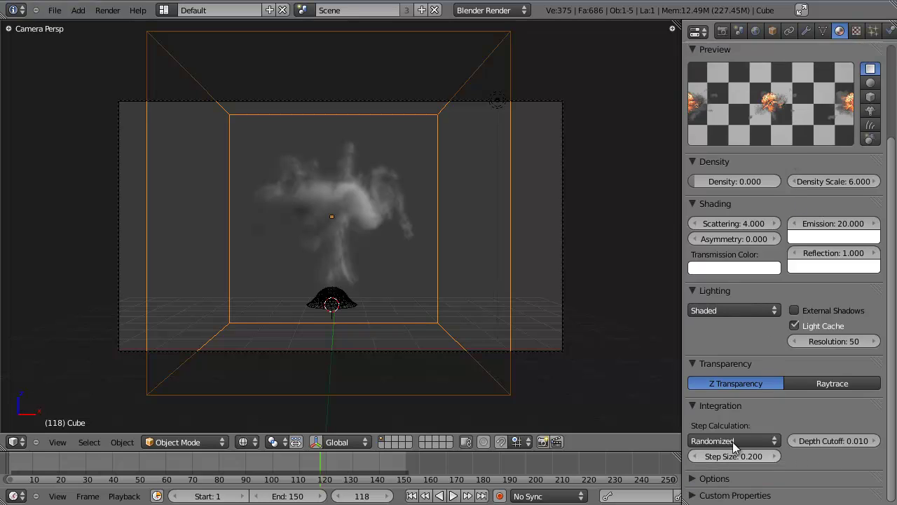
{"action": "scroll", "coordinate": [732, 442], "scroll_direction": "up", "scroll_amount": 3}
{"action": "scroll", "coordinate": [733, 441], "scroll_direction": "down", "scroll_amount": 3}
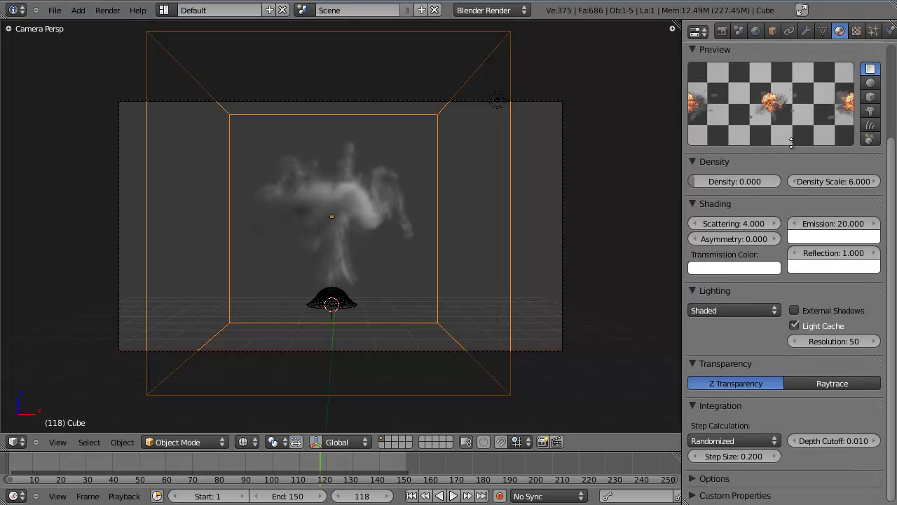
{"action": "left_click", "coordinate": [741, 457]}
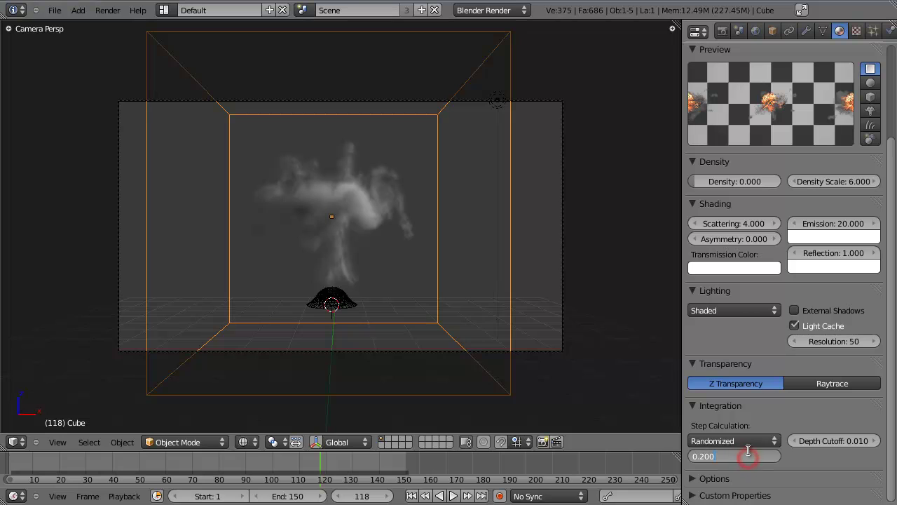
{"action": "key", "text": "Return"}
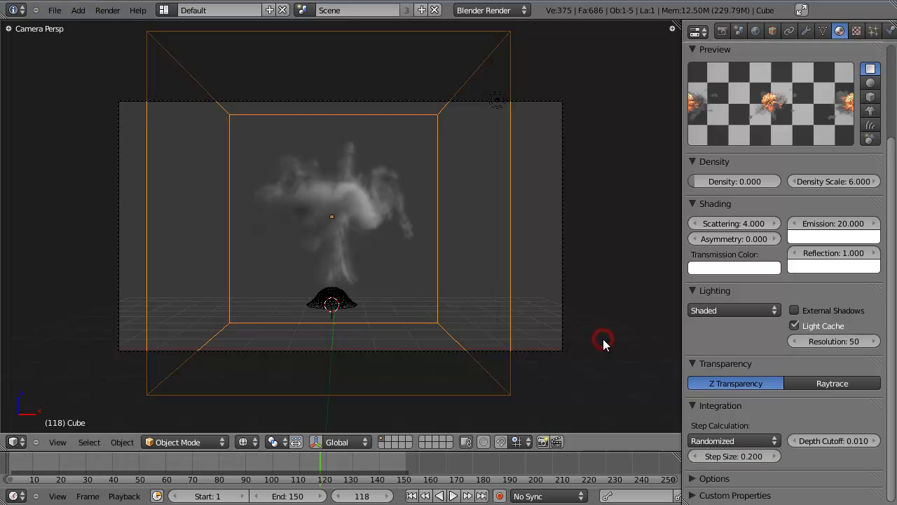
{"action": "key", "text": "F12"}
{"action": "middle_click_drag", "start_coordinate": [430, 259], "coordinate": [400, 299]}
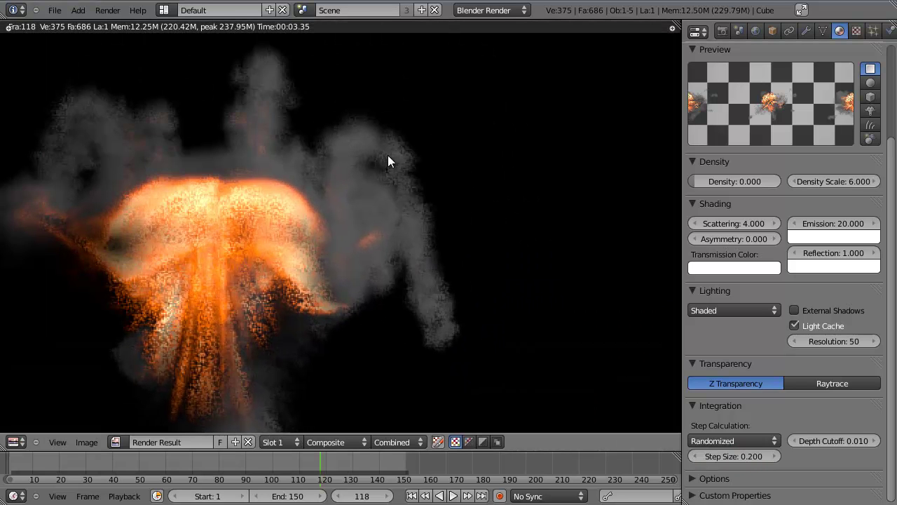
{"action": "scroll", "coordinate": [335, 265], "scroll_direction": "down", "scroll_amount": 5}
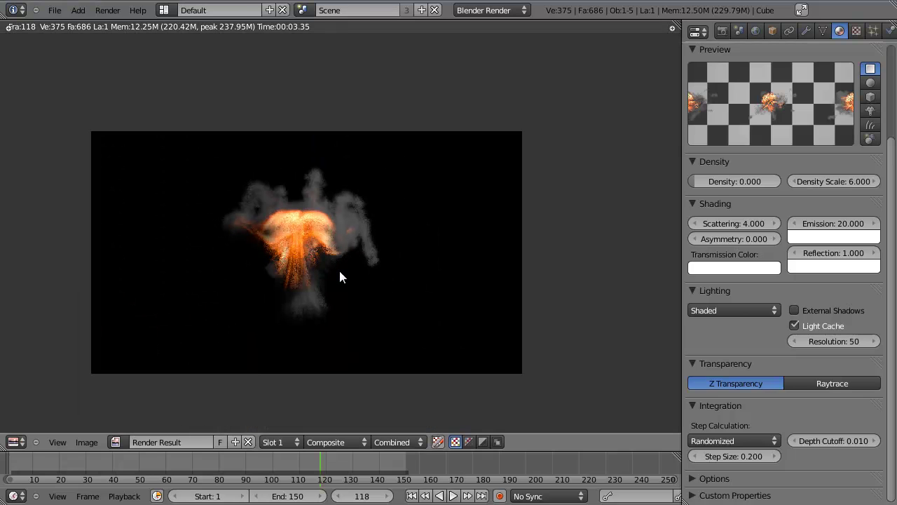
{"action": "scroll", "coordinate": [339, 268], "scroll_direction": "up", "scroll_amount": 1}
Step: Set the step size in the smoke volume material's integration settings to 0.015
{"action": "left_click", "coordinate": [745, 456]}
{"action": "type", "text": "0."}
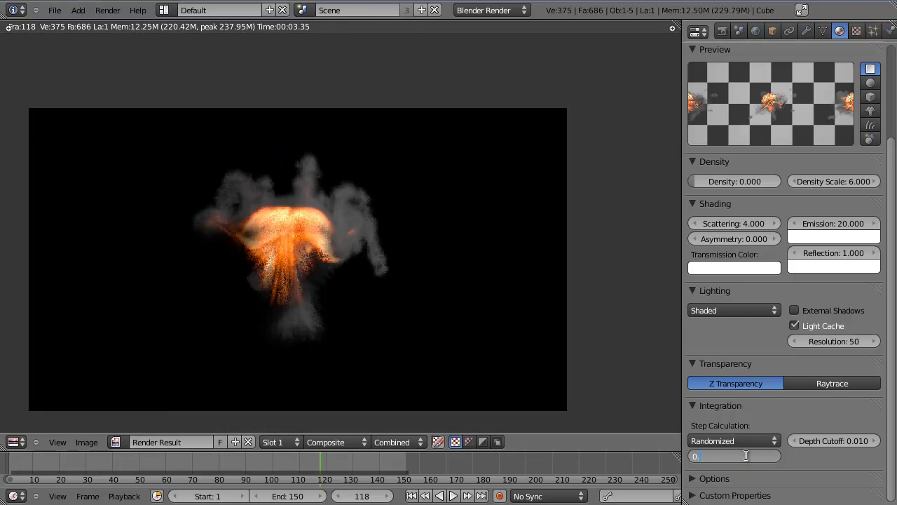
{"action": "type", "text": "015"}
{"action": "key", "text": "Return"}
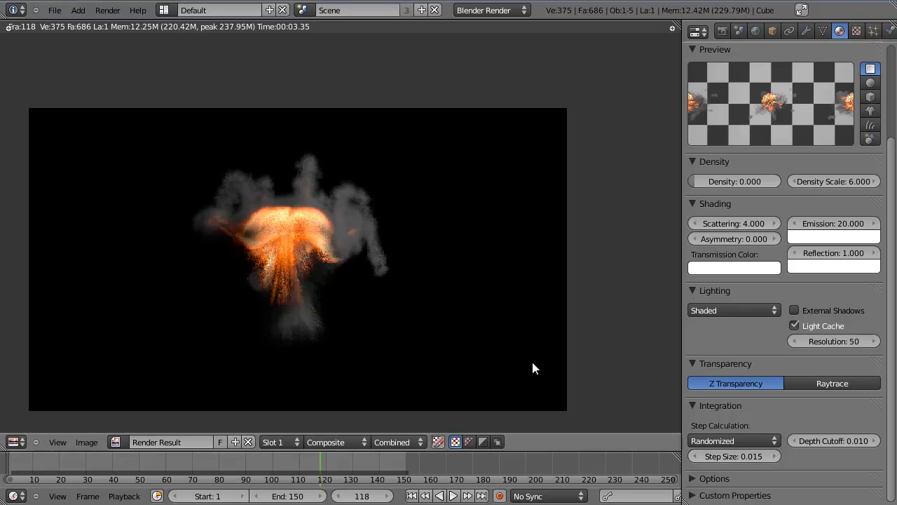
Step: Render frame 118 again with the finer step size, inspect the explosion's smoothness, and return to the 3D view
{"action": "key", "text": "F12"}
{"action": "scroll", "coordinate": [339, 282], "scroll_direction": "up", "scroll_amount": 2}
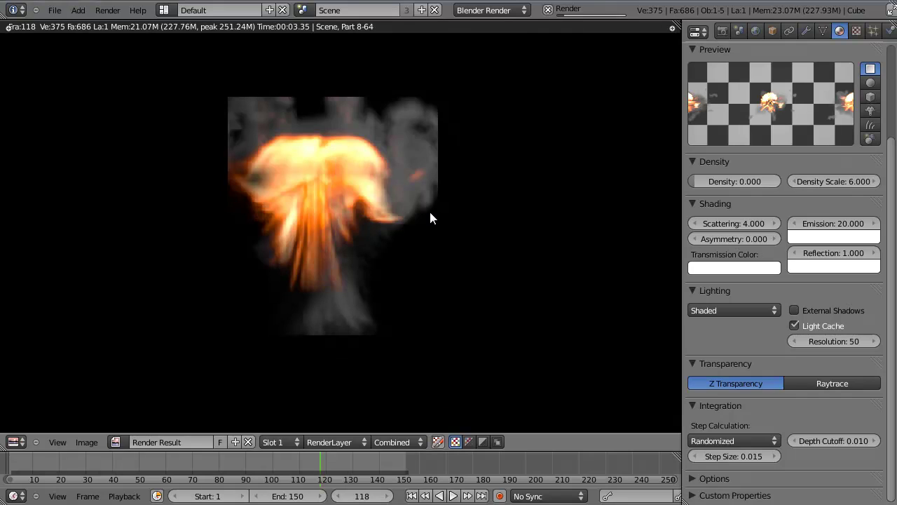
{"action": "middle_click_drag", "start_coordinate": [431, 213], "coordinate": [456, 203]}
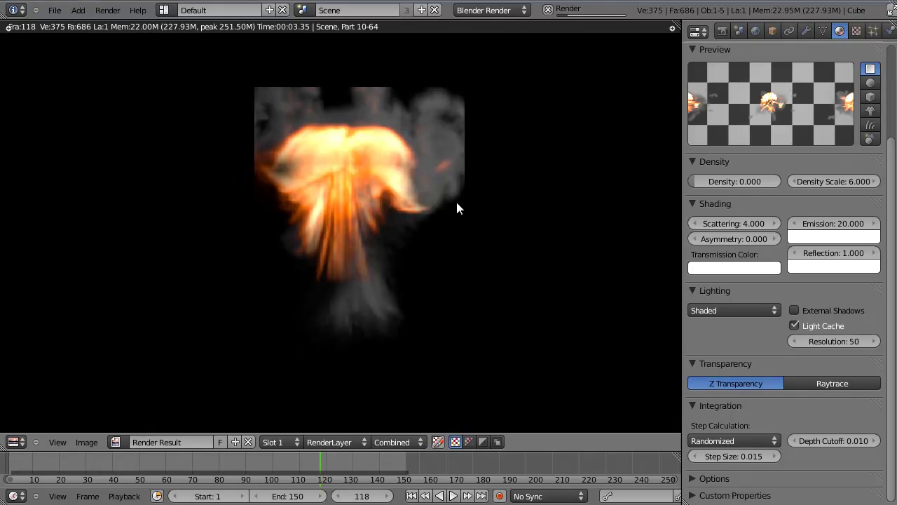
{"action": "scroll", "coordinate": [456, 203], "scroll_direction": "down", "scroll_amount": 1}
{"action": "scroll", "coordinate": [457, 203], "scroll_direction": "up", "scroll_amount": 1}
{"action": "scroll", "coordinate": [456, 201], "scroll_direction": "down", "scroll_amount": 1}
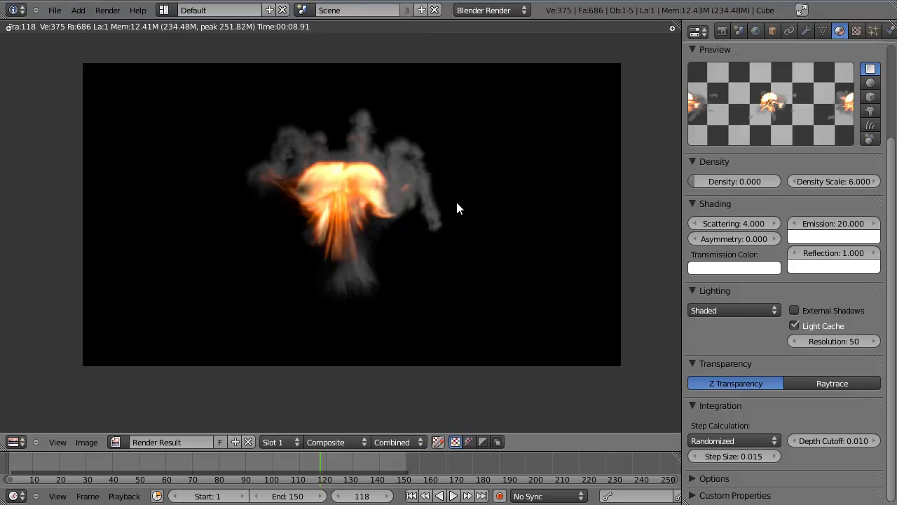
{"action": "key", "text": "Escape"}
Step: Add a mesh plane from the top view and scale it up to nearly five times the smoke domain's width
{"action": "key", "text": "KP_7"}
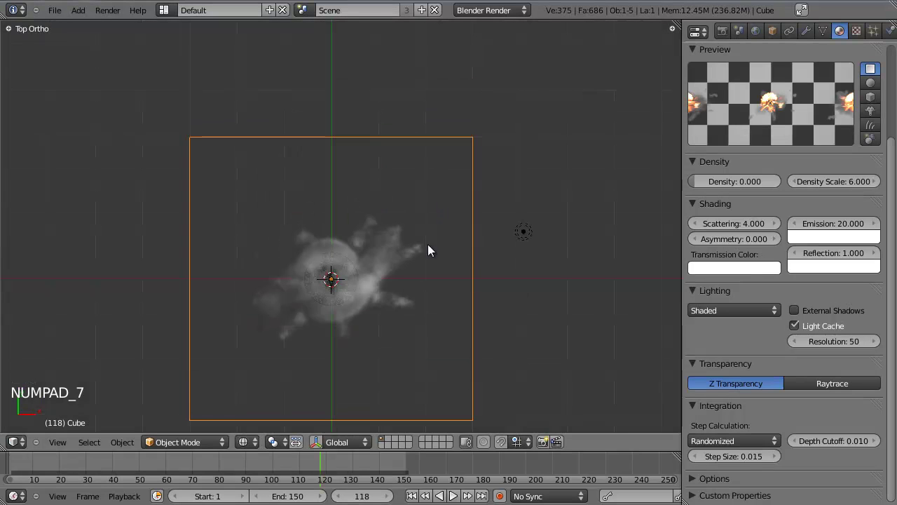
{"action": "scroll", "coordinate": [424, 253], "scroll_direction": "down", "scroll_amount": 1}
{"action": "key", "text": "shift+a"}
{"action": "mouse_move", "coordinate": [398, 291]}
{"action": "left_click", "coordinate": [426, 291]}
{"action": "scroll", "coordinate": [426, 292], "scroll_direction": "down", "scroll_amount": 1}
{"action": "scroll", "coordinate": [371, 247], "scroll_direction": "down", "scroll_amount": 3}
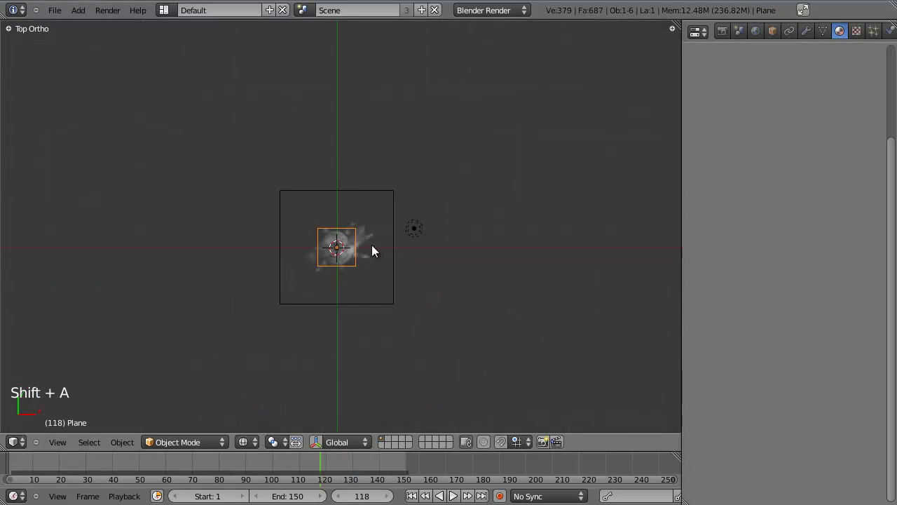
{"action": "key", "text": "s"}
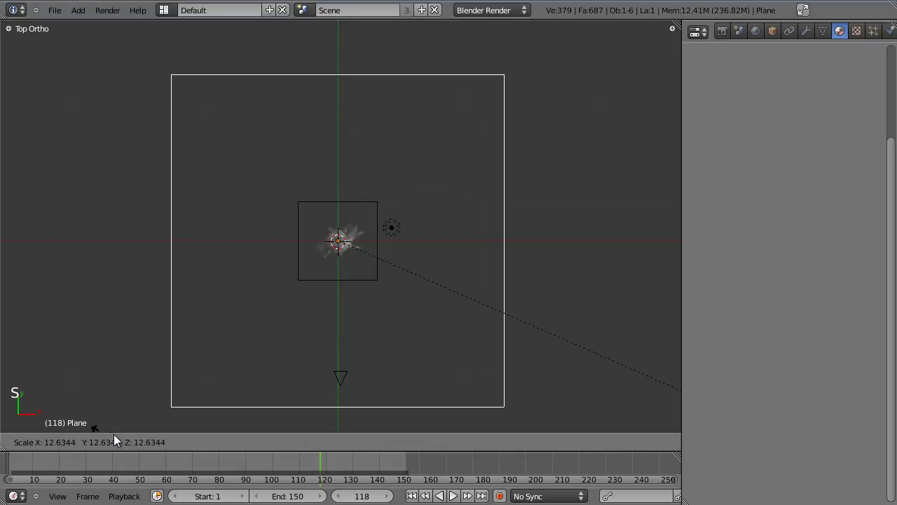
{"action": "left_click", "coordinate": [240, 118]}
Step: Raise the plane along the Z axis in the front view to just above the top of the dome-shaped emitter
{"action": "middle_click_drag", "start_coordinate": [240, 118], "coordinate": [323, 99]}
{"action": "key", "text": "KP_1"}
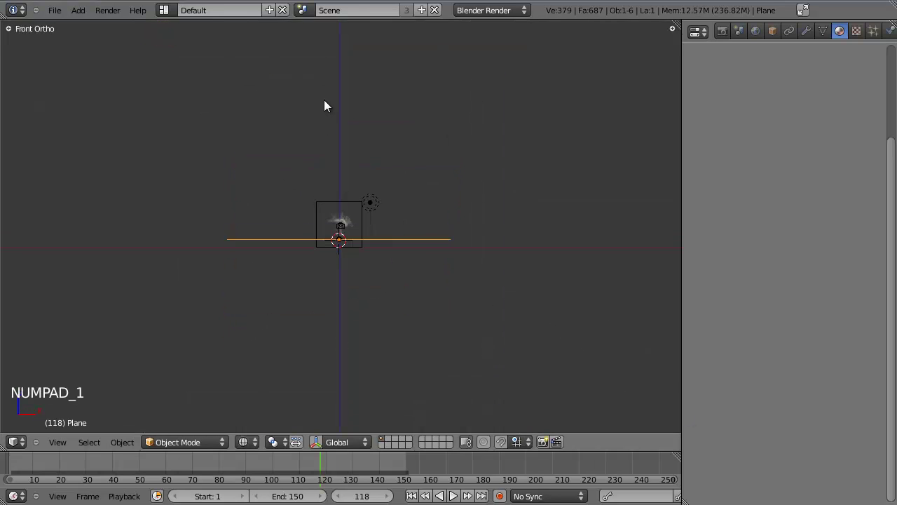
{"action": "scroll", "coordinate": [422, 244], "scroll_direction": "up", "scroll_amount": 8}
{"action": "scroll", "coordinate": [429, 208], "scroll_direction": "up", "scroll_amount": 5}
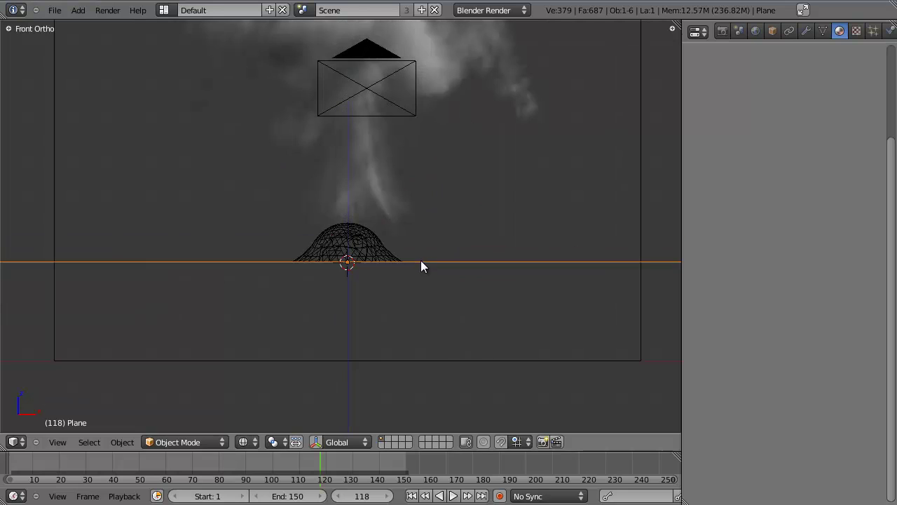
{"action": "key", "text": "g"}
{"action": "key", "text": "z"}
{"action": "left_click", "coordinate": [424, 218]}
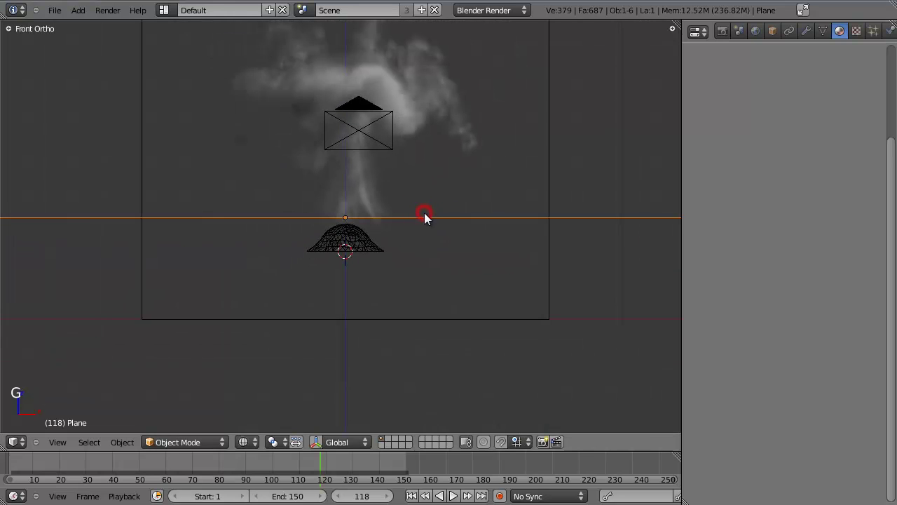
{"action": "middle_click_drag", "start_coordinate": [424, 218], "coordinate": [365, 246]}
{"action": "key", "text": "KP_1"}
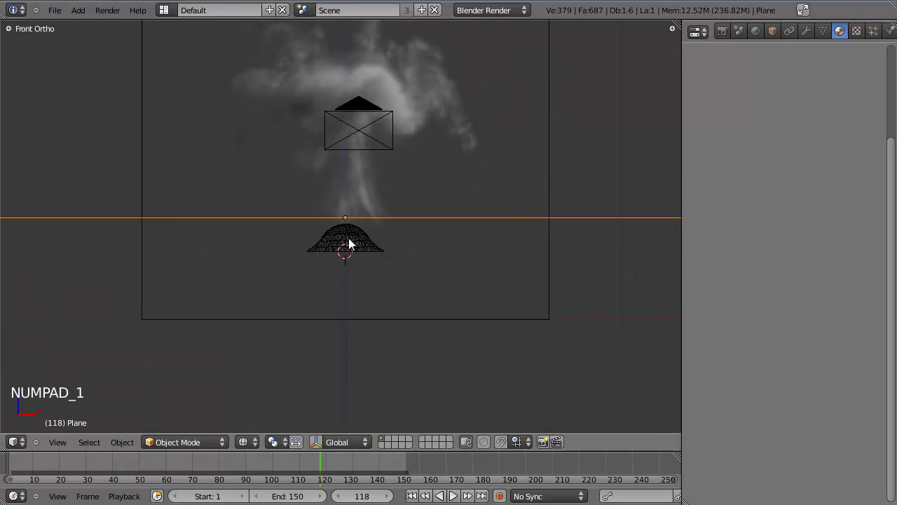
Step: Examine the plane's height relative to the emitter dome and the smoke column
{"action": "scroll", "coordinate": [366, 244], "scroll_direction": "up", "scroll_amount": 6}
{"action": "middle_click_drag", "start_coordinate": [375, 241], "coordinate": [395, 316], "text": "shift"}
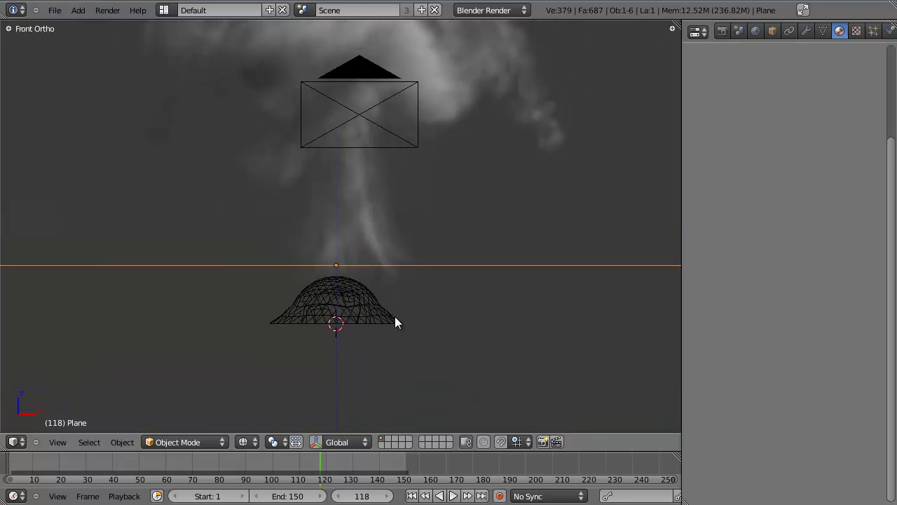
{"action": "scroll", "coordinate": [357, 223], "scroll_direction": "down", "scroll_amount": 2}
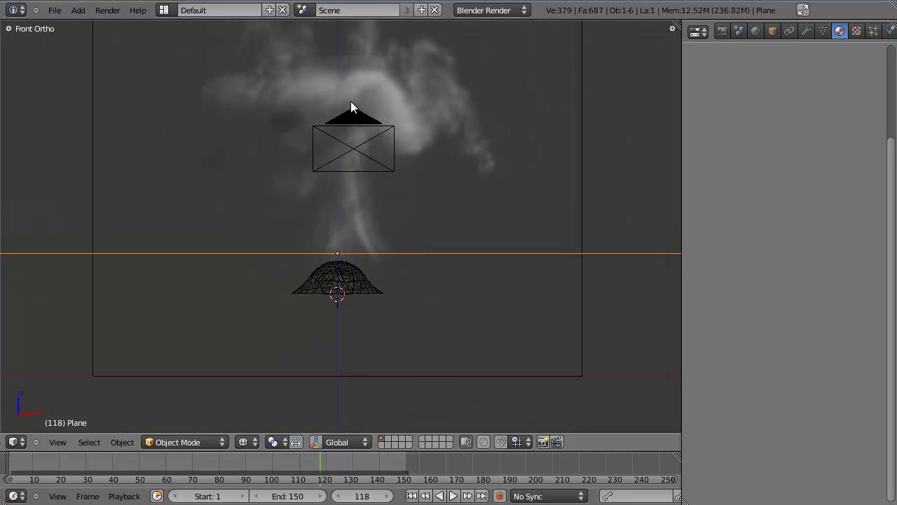
{"action": "scroll", "coordinate": [352, 105], "scroll_direction": "down", "scroll_amount": 2}
{"action": "middle_click_drag", "start_coordinate": [366, 203], "coordinate": [369, 293], "text": "shift"}
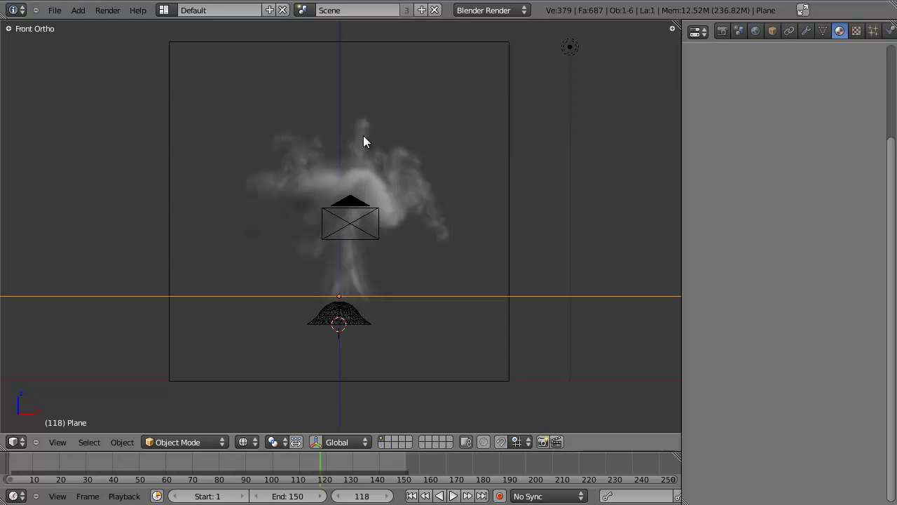
{"action": "scroll", "coordinate": [373, 317], "scroll_direction": "up", "scroll_amount": 3}
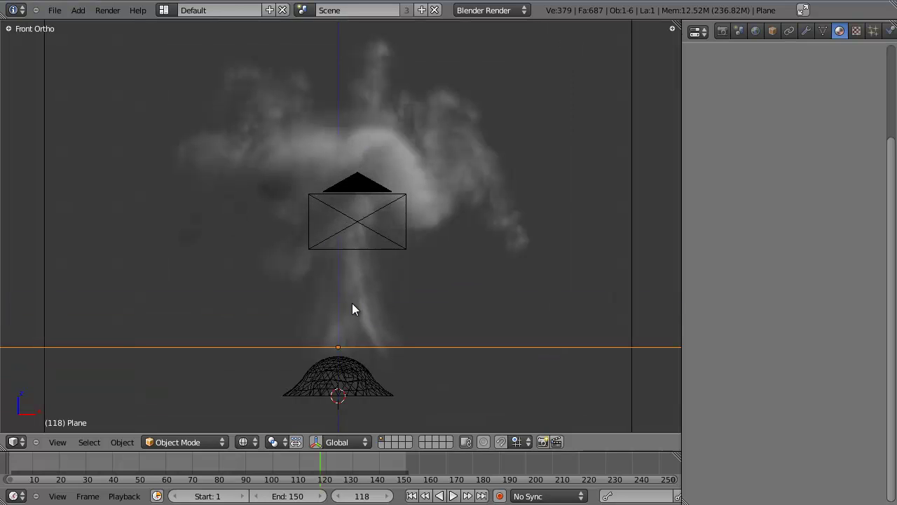
{"action": "scroll", "coordinate": [330, 264], "scroll_direction": "down", "scroll_amount": 2}
{"action": "mouse_move", "coordinate": [330, 264]}
{"action": "middle_mouse_down"}
{"action": "mouse_move", "coordinate": [311, 304]}
{"action": "mouse_move", "coordinate": [327, 256]}
{"action": "middle_mouse_up"}
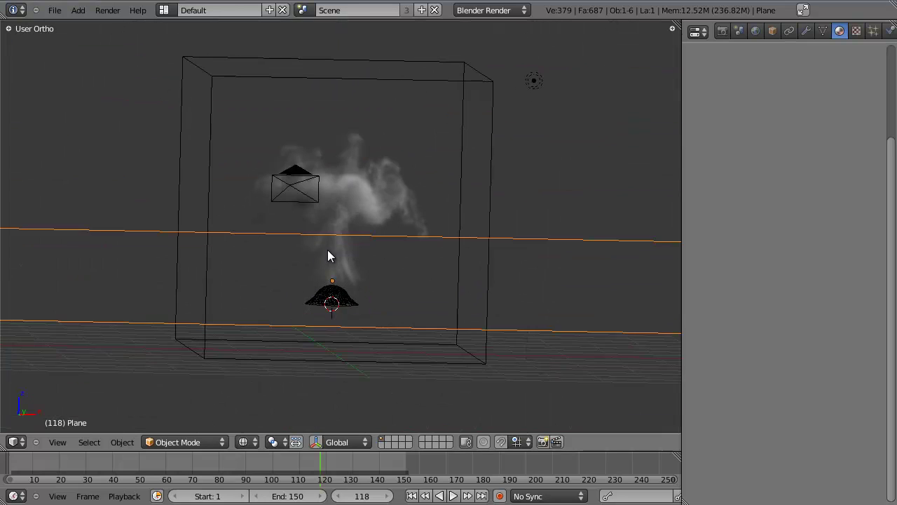
Step: Fine-tune the plane's height along the Z axis so it sits just above the emitter dome at the smoke's base
{"action": "key", "text": "KP_1"}
{"action": "scroll", "coordinate": [329, 254], "scroll_direction": "up", "scroll_amount": 1}
{"action": "key", "text": "g"}
{"action": "key", "text": "z"}
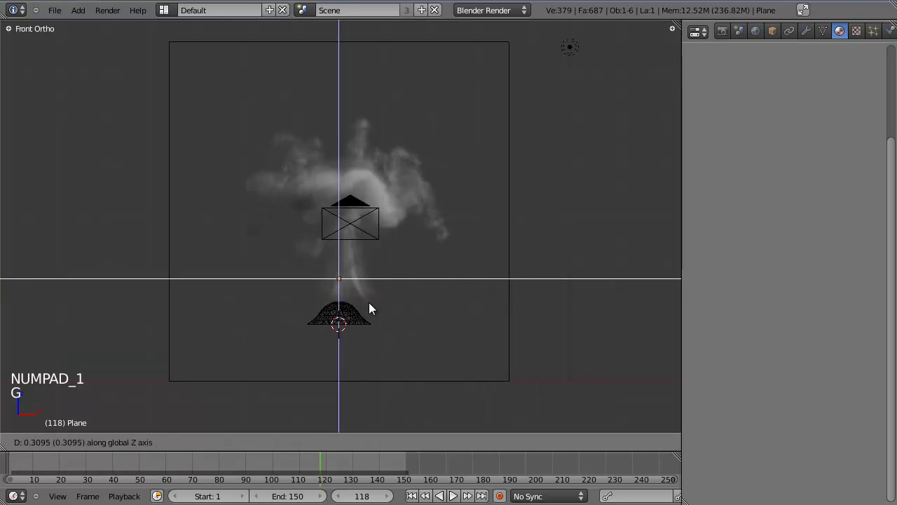
{"action": "left_click", "coordinate": [375, 320]}
{"action": "scroll", "coordinate": [351, 298], "scroll_direction": "up", "scroll_amount": 3}
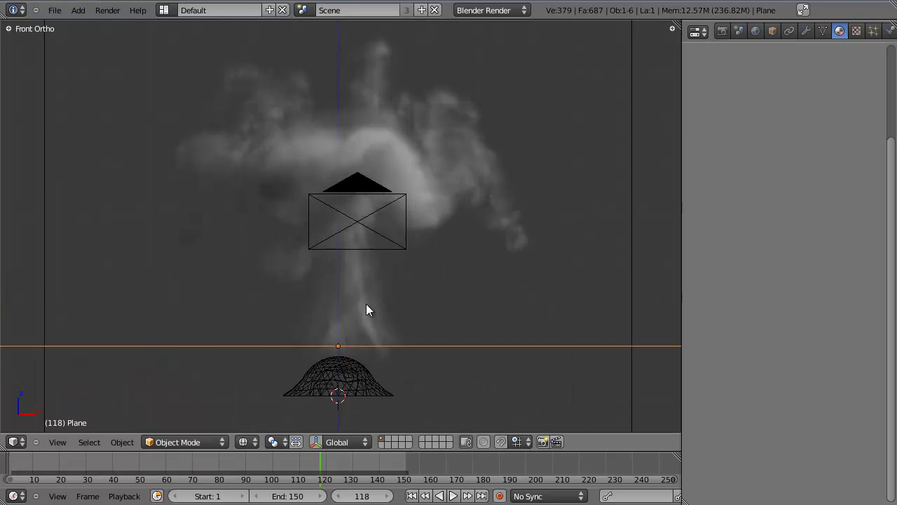
{"action": "scroll", "coordinate": [366, 308], "scroll_direction": "down", "scroll_amount": 3}
{"action": "middle_click_drag", "start_coordinate": [360, 281], "coordinate": [309, 288]}
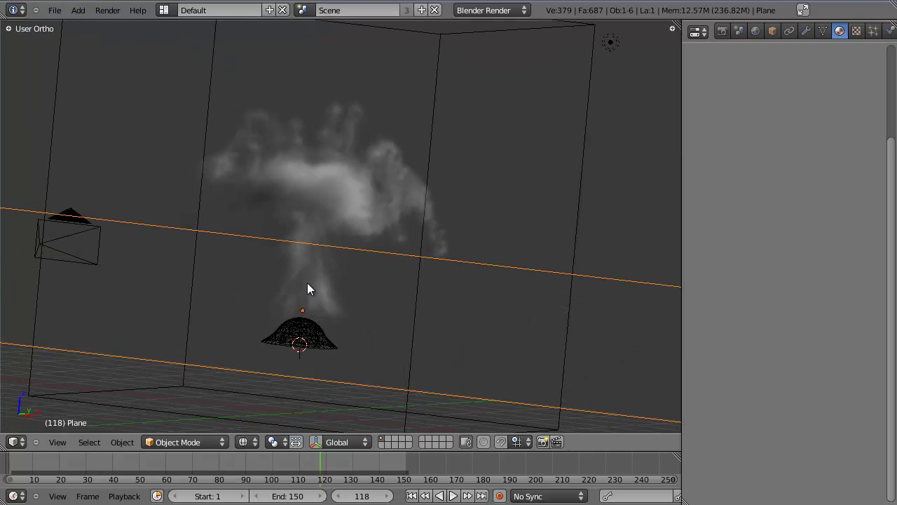
Step: Check the plane through the camera in solid shading, and switch the viewport back to wireframe
{"action": "key", "text": "KP_1"}
{"action": "key", "text": "KP_0"}
{"action": "key", "text": "z"}
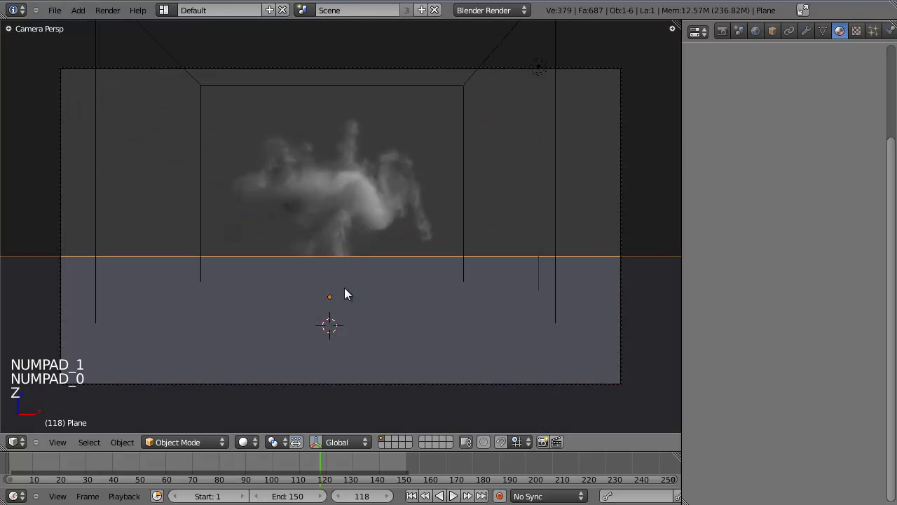
{"action": "key", "text": "z"}
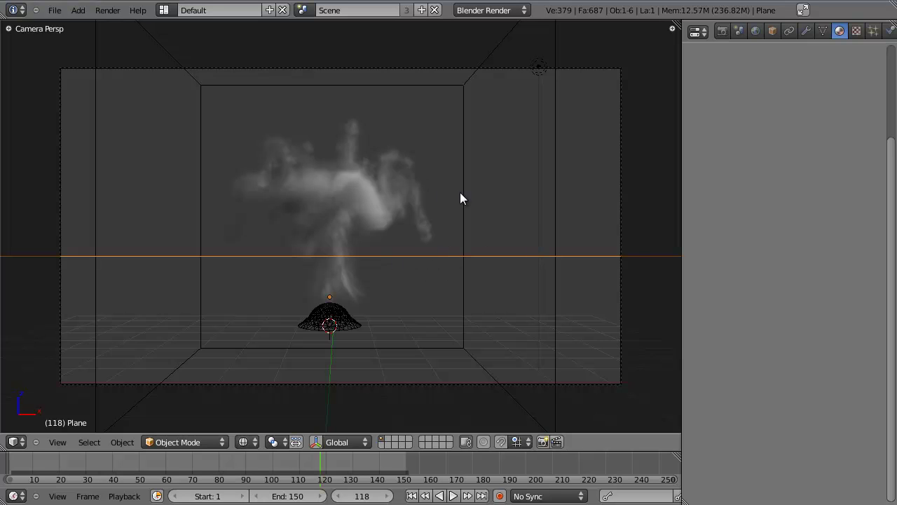
{"action": "scroll", "coordinate": [460, 199], "scroll_direction": "down", "scroll_amount": 4}
Step: Create a new material for the plane and enable Receive Transparent in its shadow settings
{"action": "left_click", "coordinate": [841, 30]}
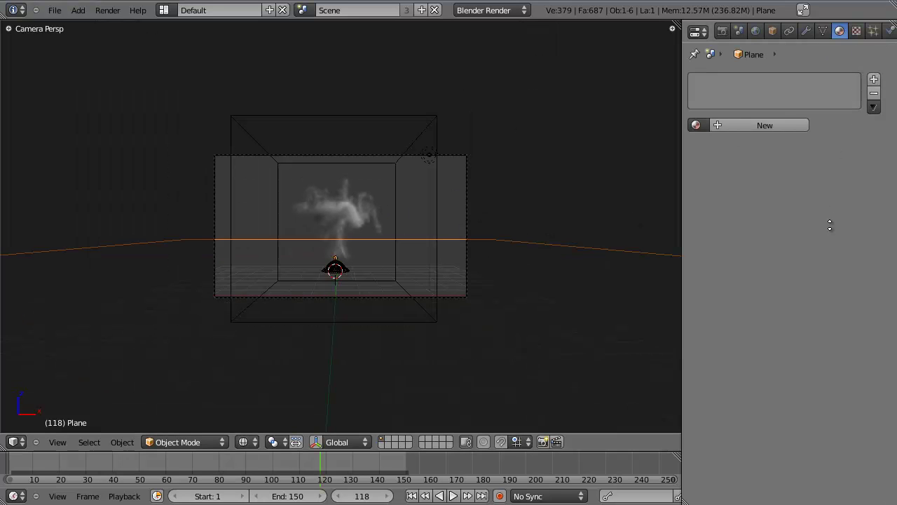
{"action": "left_click", "coordinate": [771, 125]}
{"action": "scroll", "coordinate": [763, 402], "scroll_direction": "down", "scroll_amount": 8}
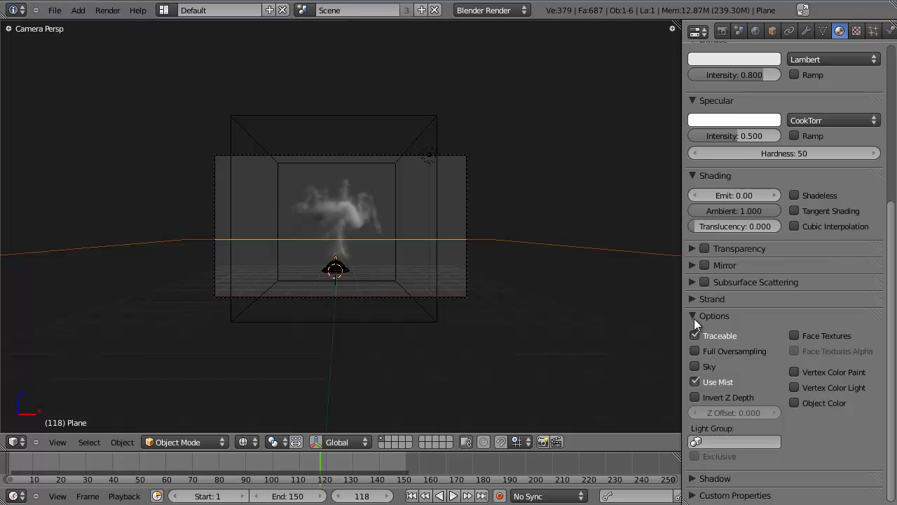
{"action": "left_click", "coordinate": [694, 317]}
{"action": "left_click", "coordinate": [694, 332]}
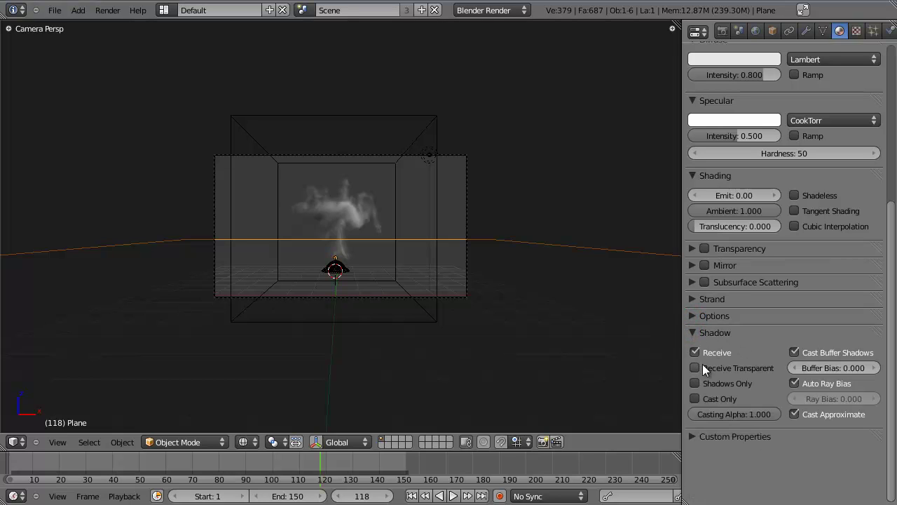
{"action": "left_click", "coordinate": [702, 368]}
{"action": "left_click", "coordinate": [691, 332]}
{"action": "scroll", "coordinate": [701, 329], "scroll_direction": "up", "scroll_amount": 8}
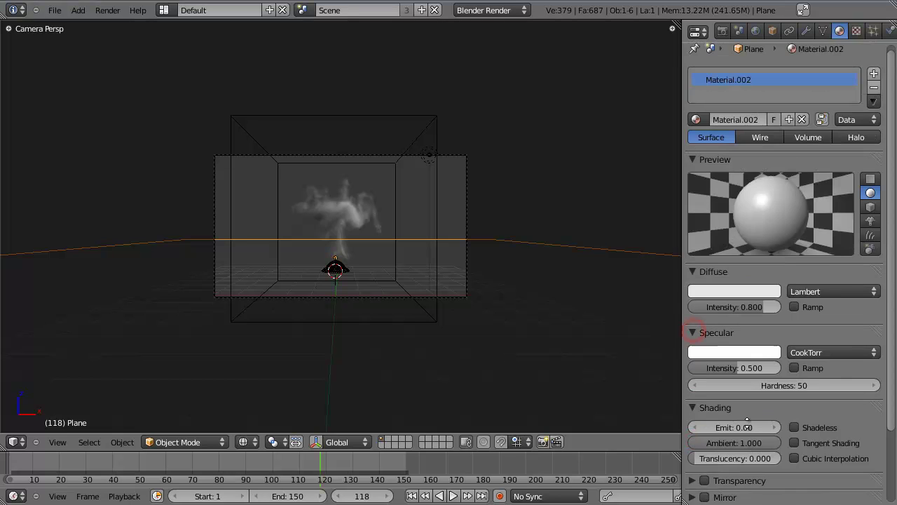
{"action": "scroll", "coordinate": [365, 251], "scroll_direction": "up", "scroll_amount": 2}
Step: Render frame 118 to check the explosion's shadow on the ground plane, and close the render
{"action": "key", "text": "F12"}
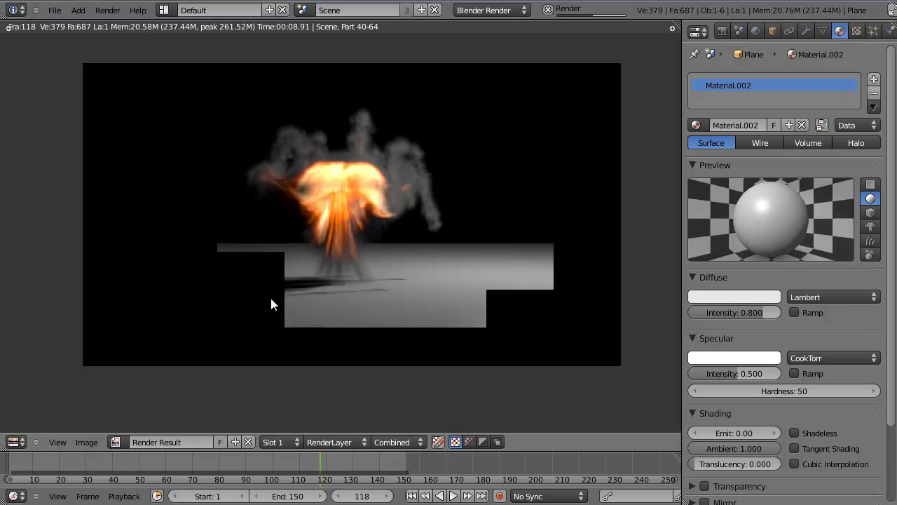
{"action": "scroll", "coordinate": [753, 344], "scroll_direction": "down", "scroll_amount": 3}
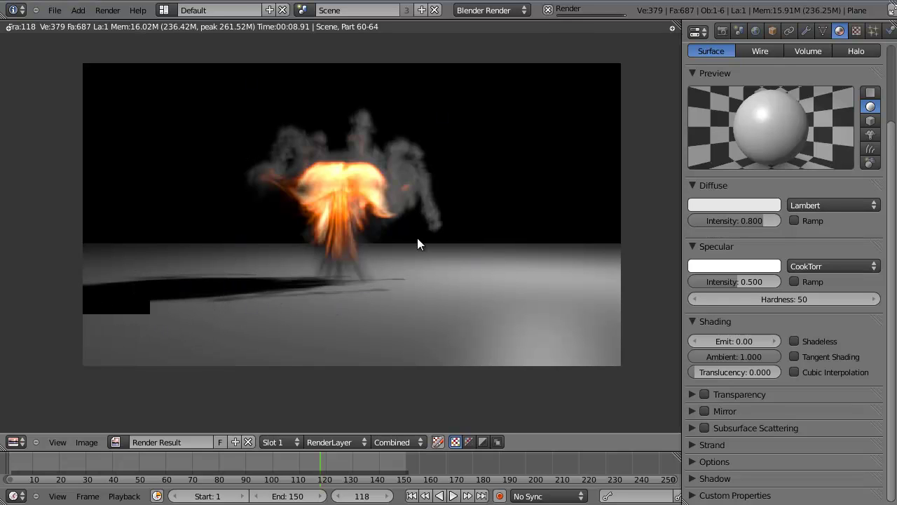
{"action": "key", "text": "Escape"}
Step: Move the lamp in the top orthographic view farther out diagonally from the smoke domain, on the camera side
{"action": "middle_click_drag", "start_coordinate": [430, 205], "coordinate": [321, 319]}
{"action": "right_click", "coordinate": [514, 130]}
{"action": "key", "text": "KP_7"}
{"action": "key", "text": "KP_5"}
{"action": "key", "text": "g"}
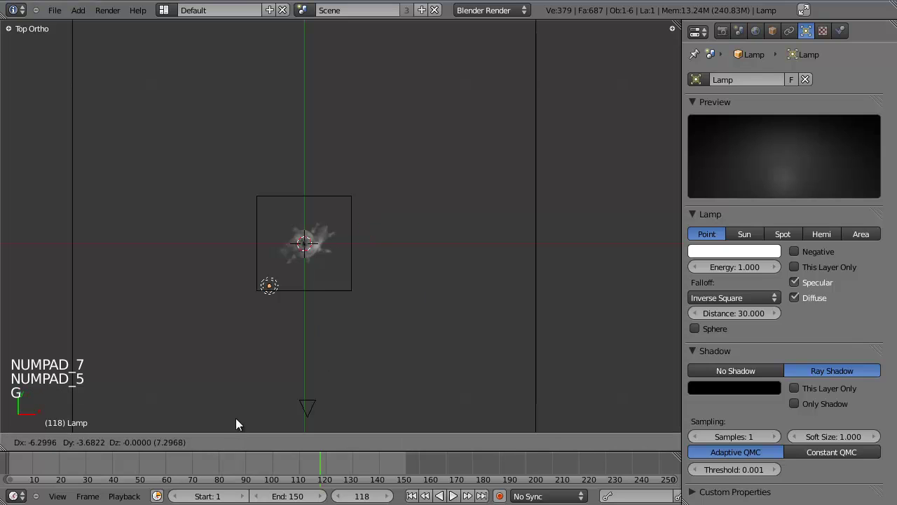
{"action": "left_click", "coordinate": [193, 68]}
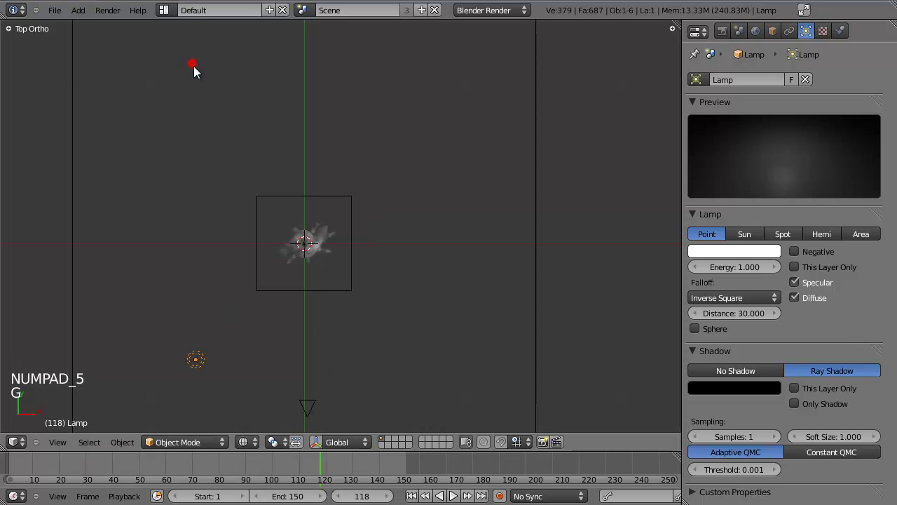
Step: Change the lamp type to Sun and rotate it so its direction line points across the smoke domain
{"action": "left_click", "coordinate": [746, 235]}
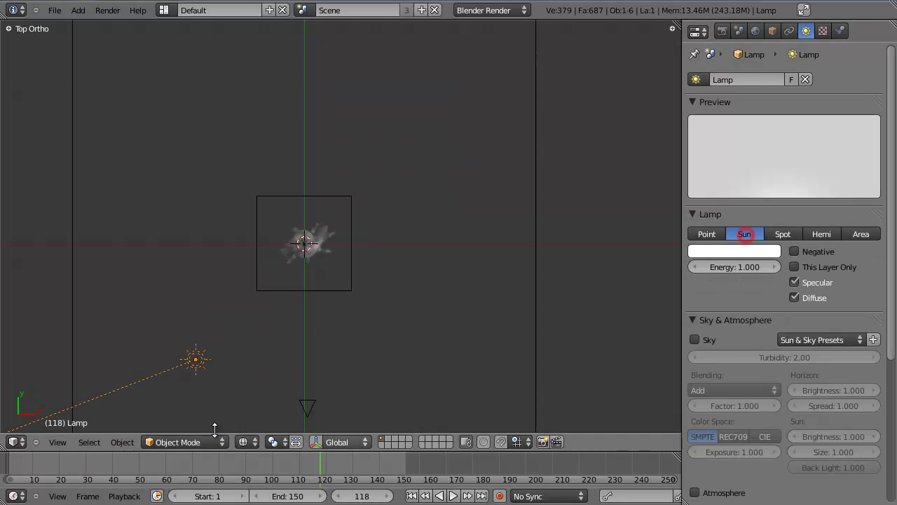
{"action": "key", "text": "r"}
{"action": "left_click", "coordinate": [619, 77]}
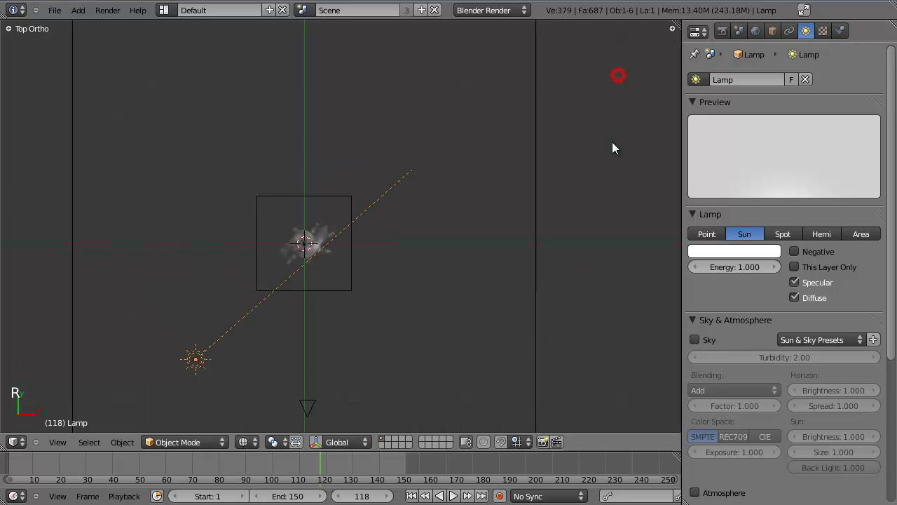
Step: Set the sun lamp's energy to 0.05 and tint its colour a very pale blue
{"action": "left_click", "coordinate": [732, 267]}
{"action": "type", "text": ".0"}
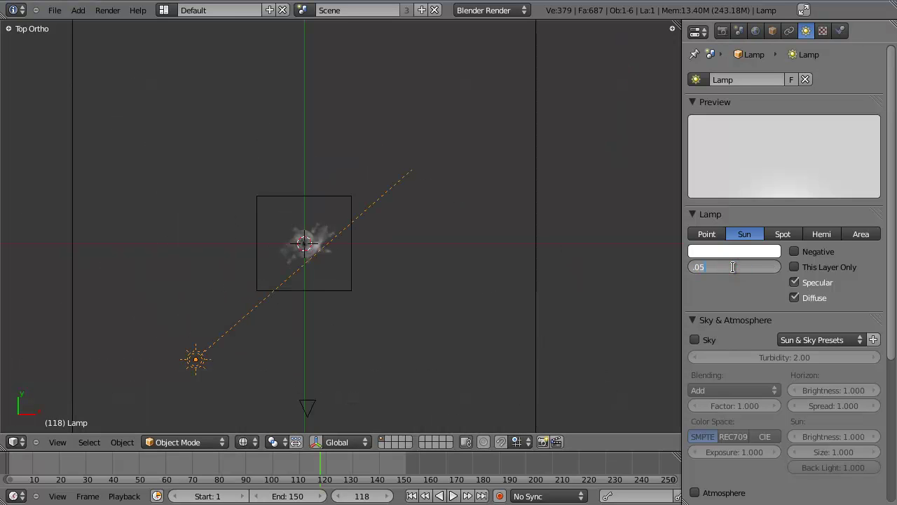
{"action": "type", "text": "5"}
{"action": "key", "text": "Return"}
{"action": "left_click", "coordinate": [733, 251]}
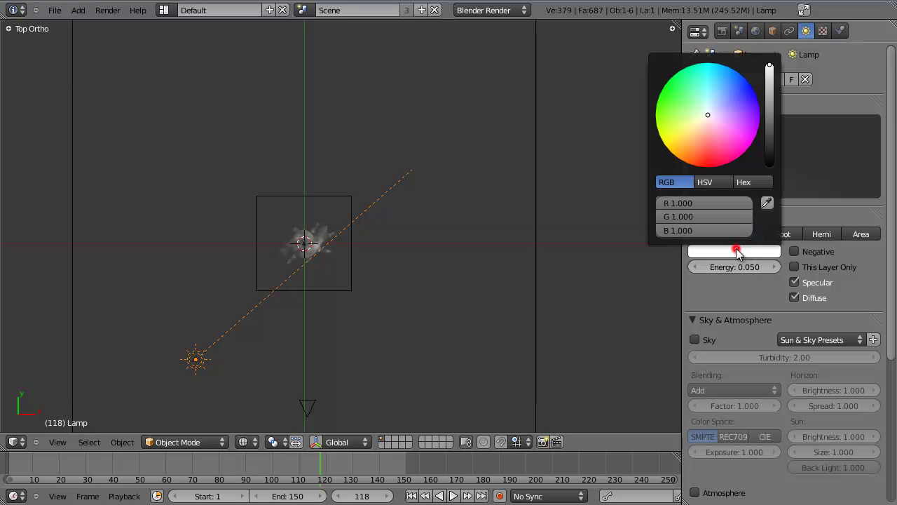
{"action": "left_click", "coordinate": [715, 106]}
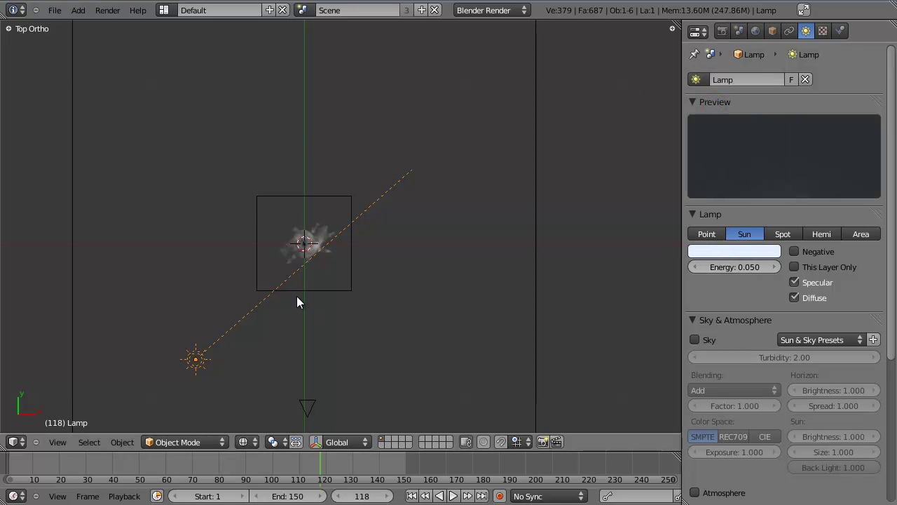
Step: Add a Point lamp to the scene
{"action": "middle_click_drag", "start_coordinate": [296, 300], "coordinate": [300, 238]}
{"action": "scroll", "coordinate": [324, 315], "scroll_direction": "up", "scroll_amount": 3}
{"action": "key", "text": "shift+a"}
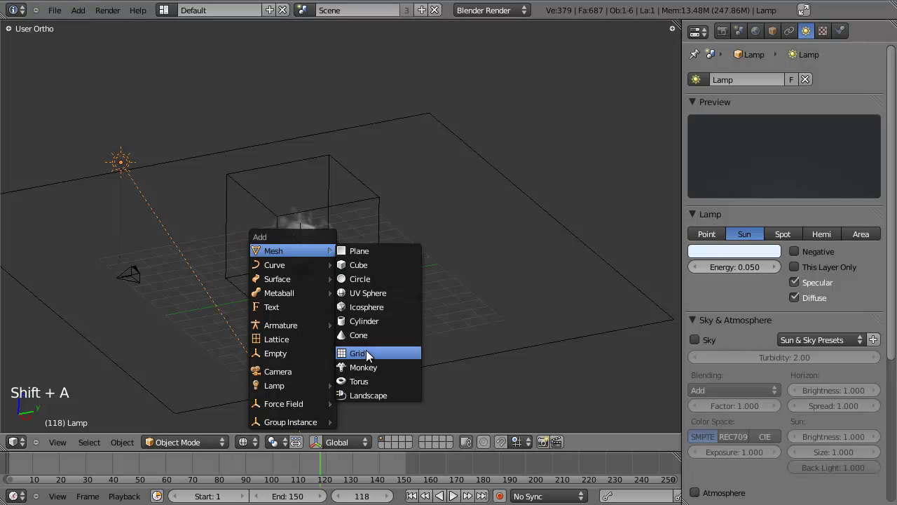
{"action": "mouse_move", "coordinate": [296, 385]}
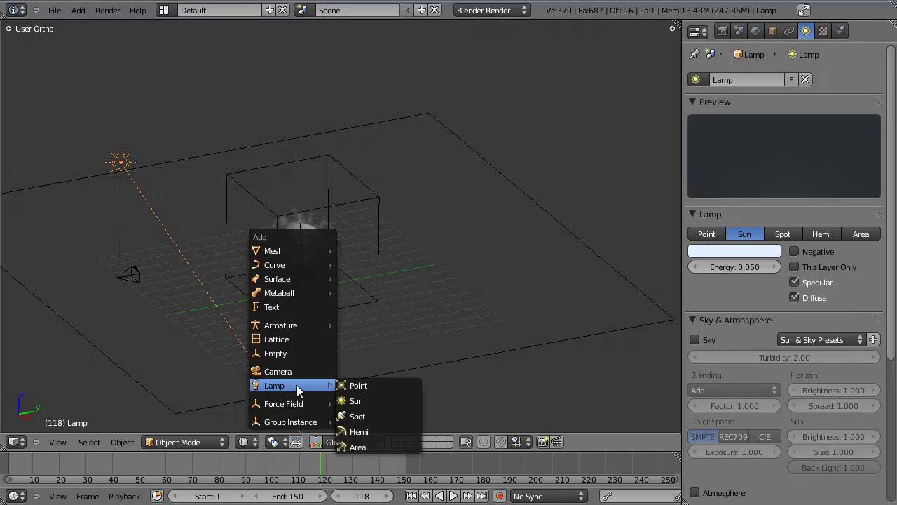
{"action": "left_click", "coordinate": [364, 382]}
Step: Move the new point lamp into the middle of the smoke cloud, checking its position from two viewing angles
{"action": "middle_click_drag", "start_coordinate": [365, 381], "coordinate": [418, 148]}
{"action": "scroll", "coordinate": [339, 276], "scroll_direction": "up", "scroll_amount": 4}
{"action": "key", "text": "g"}
{"action": "left_click", "coordinate": [390, 200]}
{"action": "middle_click_drag", "start_coordinate": [389, 200], "coordinate": [407, 231]}
{"action": "key", "text": "g"}
{"action": "left_click", "coordinate": [242, 296]}
Step: Colour the point lamp saturated orange and render frame 118 through the camera to check its glow on the ground
{"action": "left_click", "coordinate": [743, 249]}
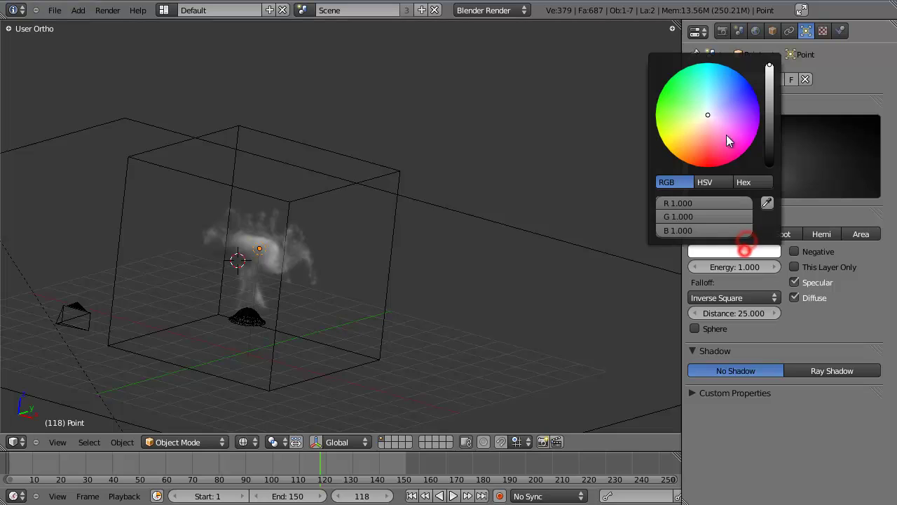
{"action": "left_click_drag", "start_coordinate": [726, 135], "coordinate": [692, 166]}
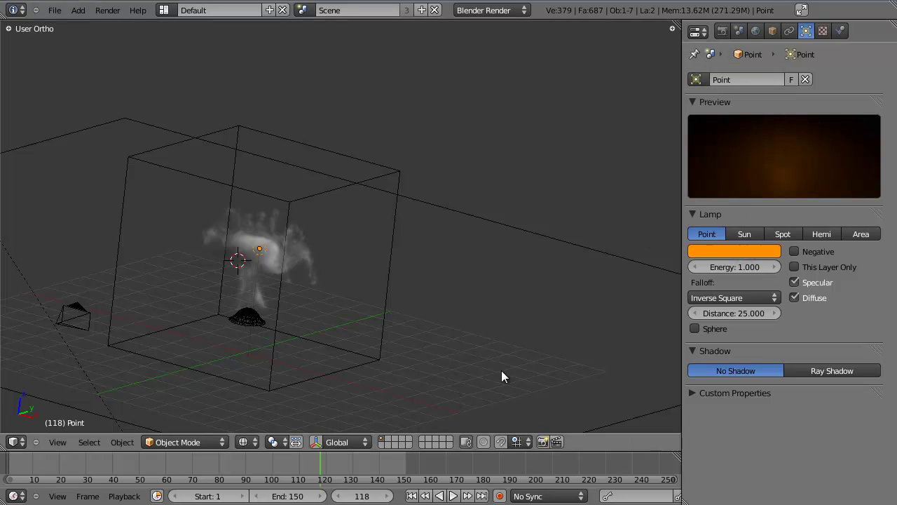
{"action": "key", "text": "KP_0"}
{"action": "key", "text": "F12"}
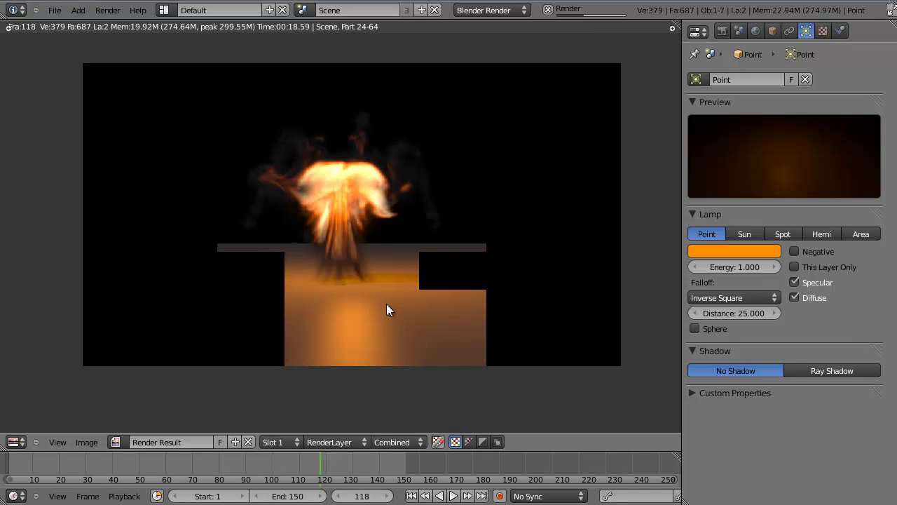
{"action": "key", "text": "Escape"}
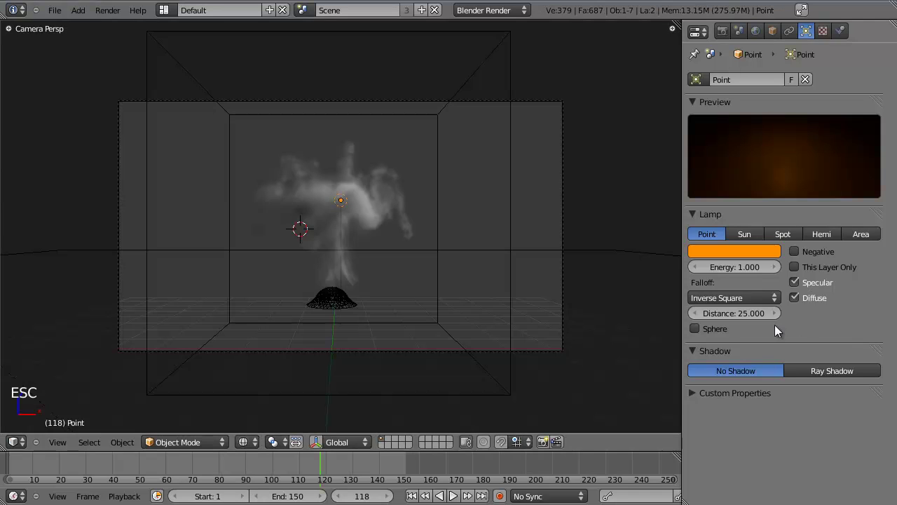
Step: Disable Specular for the point lamp and nudge it slightly within the smoke cloud
{"action": "left_click", "coordinate": [808, 281]}
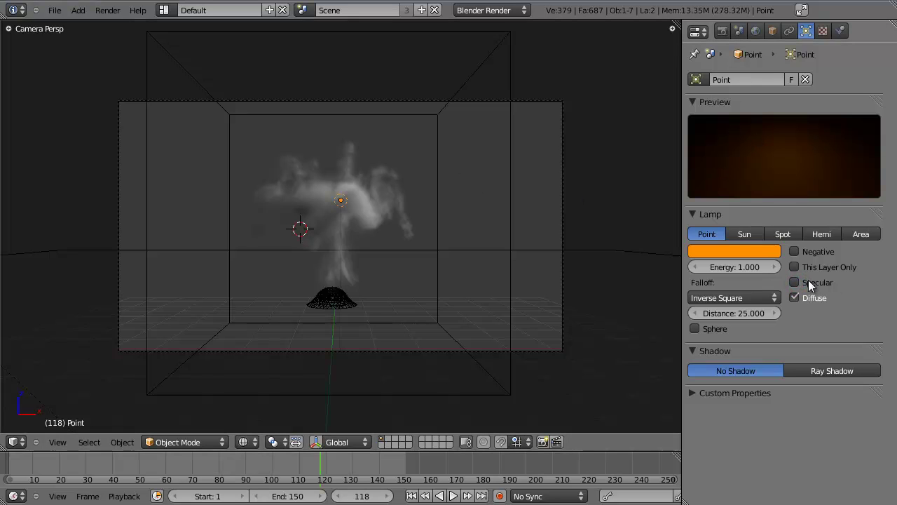
{"action": "key", "text": "g"}
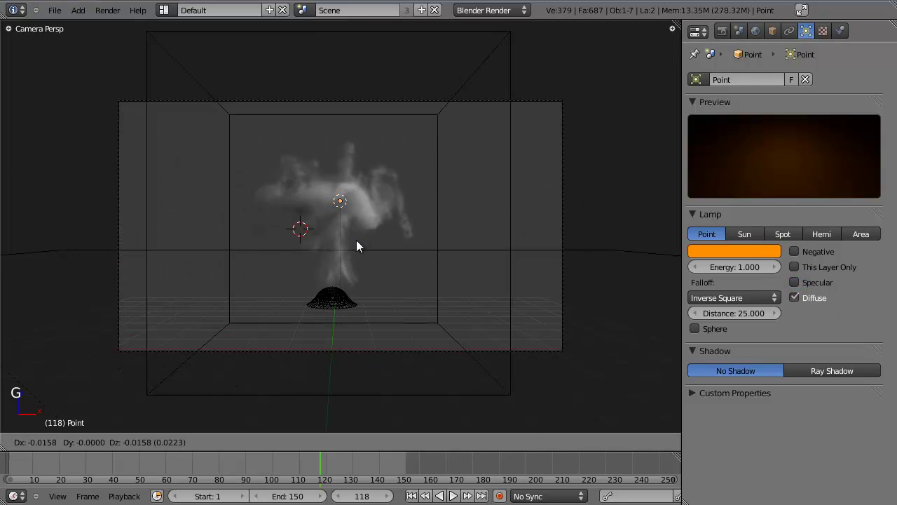
{"action": "left_click", "coordinate": [356, 241]}
Step: Shift the point lamp's colour to a deeper reddish orange and compare it with the last render
{"action": "left_click", "coordinate": [730, 250]}
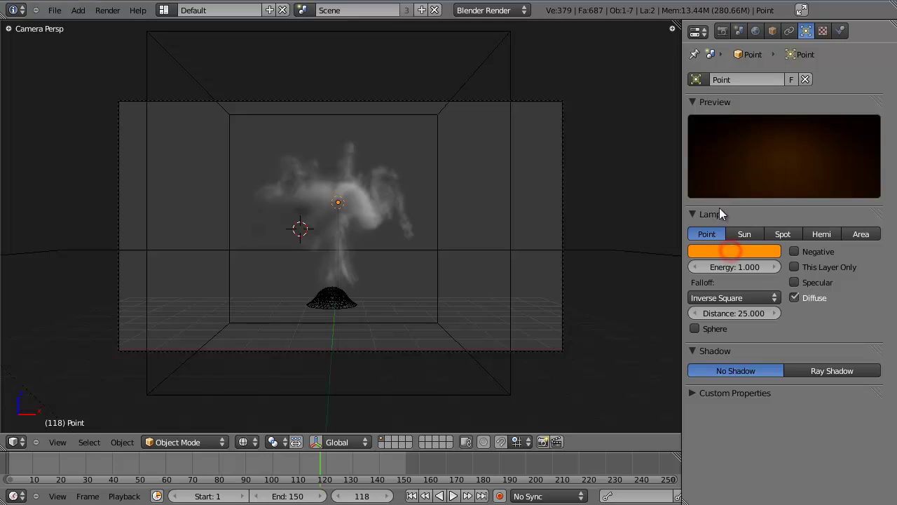
{"action": "left_click", "coordinate": [700, 165]}
{"action": "left_click", "coordinate": [486, 239]}
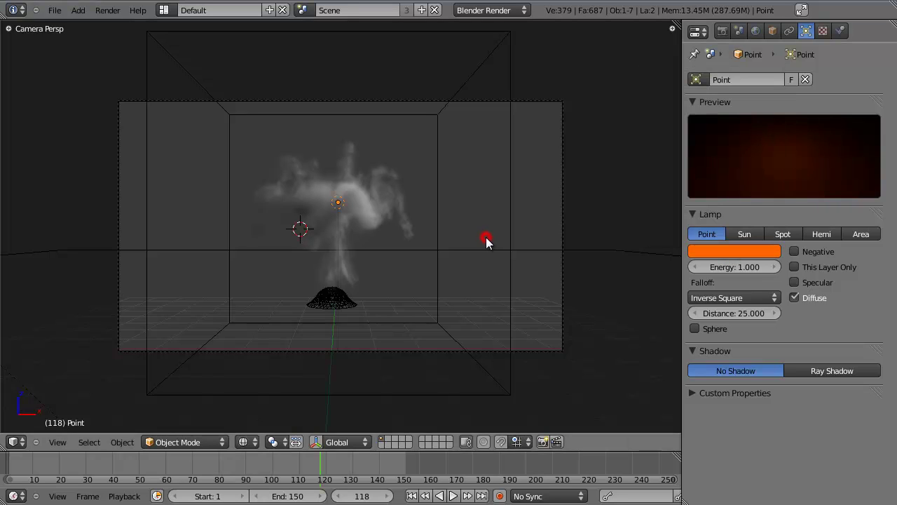
{"action": "key", "text": "F11"}
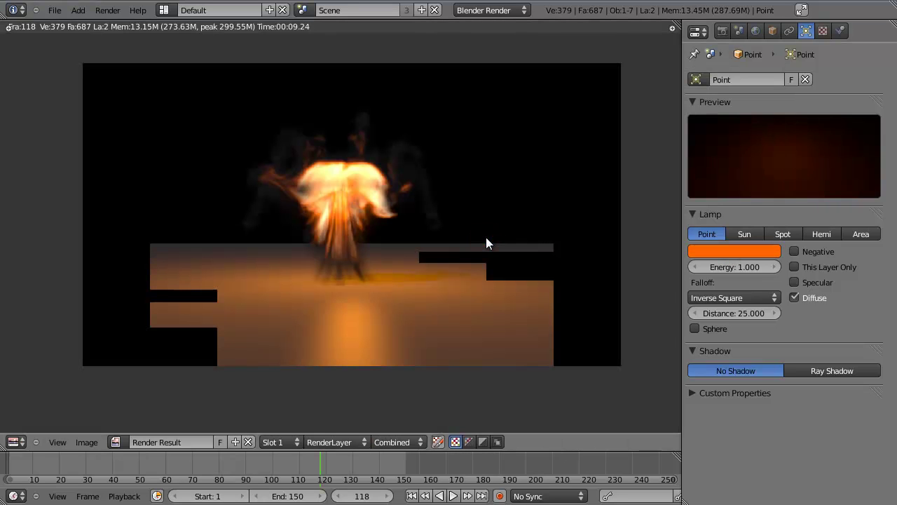
{"action": "key", "text": "F11"}
Step: Soften the point lamp's colour to a pale orange and render frame 118 to check the ground lighting
{"action": "left_click", "coordinate": [717, 247]}
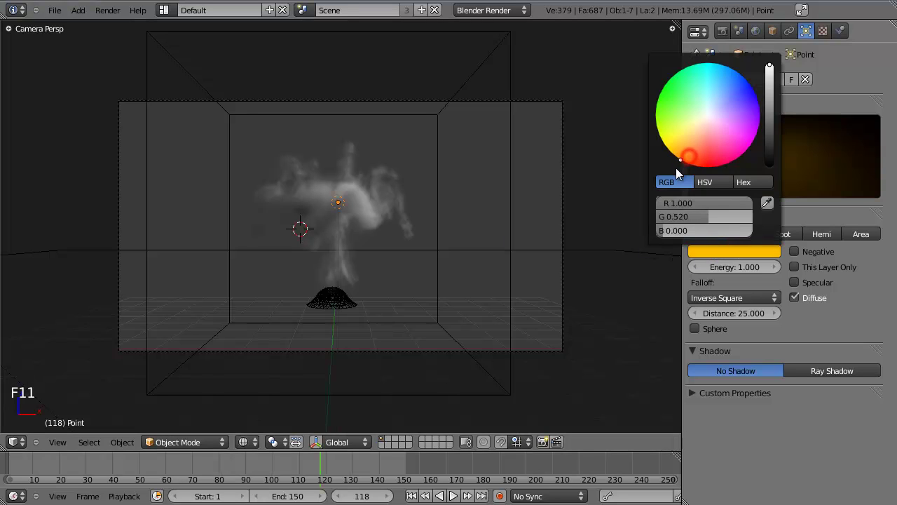
{"action": "left_click_drag", "start_coordinate": [675, 167], "coordinate": [689, 156]}
{"action": "left_click", "coordinate": [514, 294]}
{"action": "key", "text": "F11"}
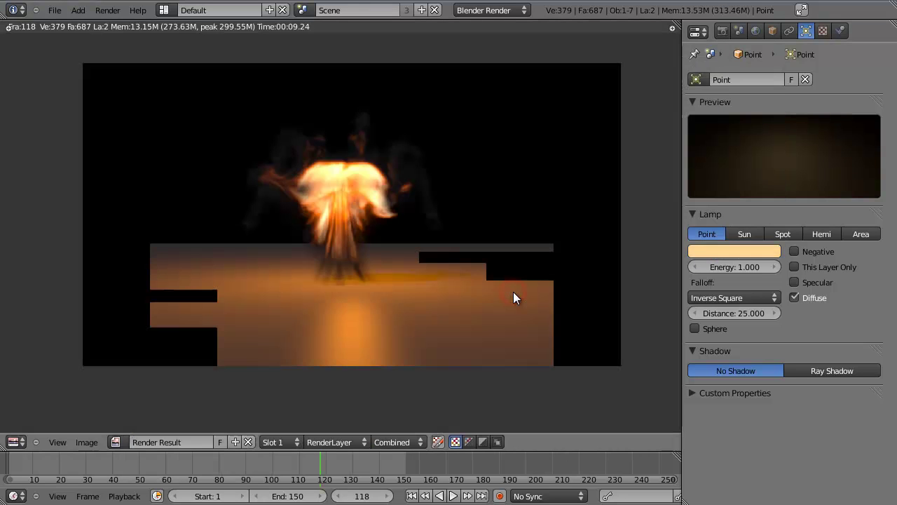
{"action": "key", "text": "F11"}
{"action": "key", "text": "F12"}
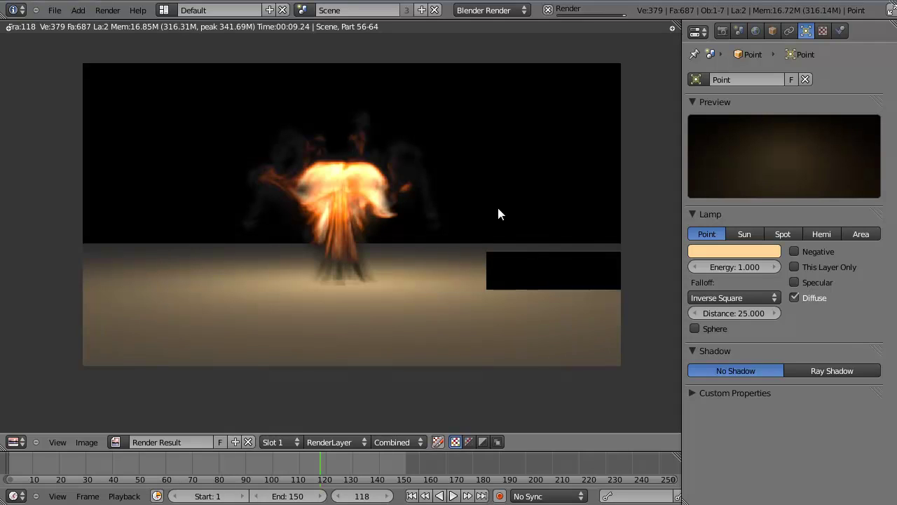
{"action": "key", "text": "Escape"}
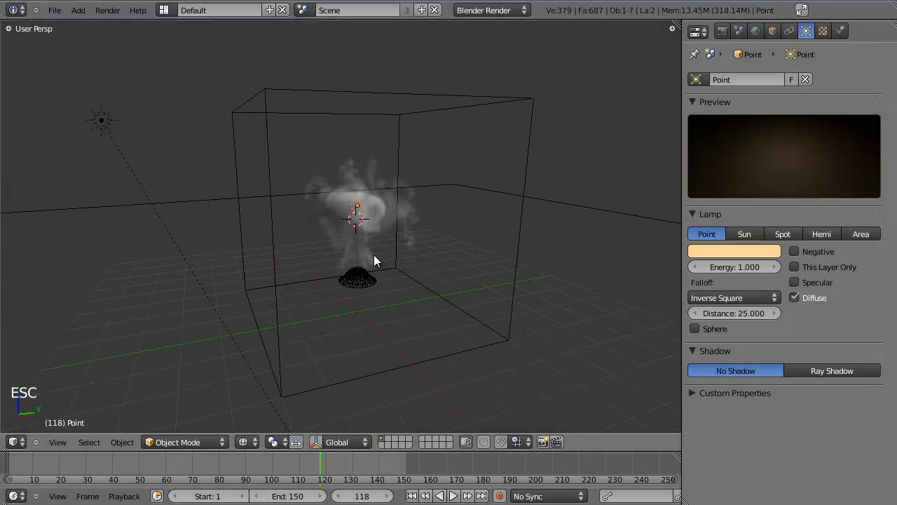
Step: Try moving the point lamp along the Z axis down to the emitter dome and back up into the smoke
{"action": "scroll", "coordinate": [374, 255], "scroll_direction": "up", "scroll_amount": 5}
{"action": "scroll", "coordinate": [309, 187], "scroll_direction": "up", "scroll_amount": 1}
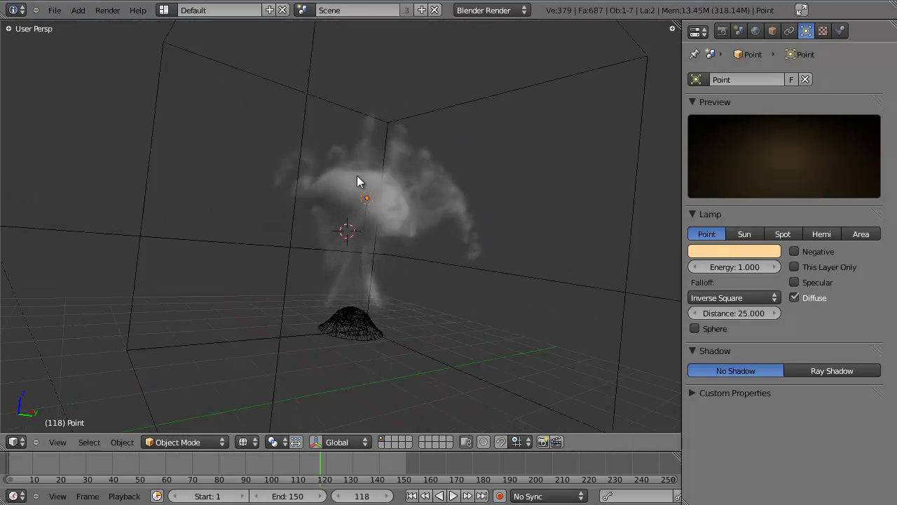
{"action": "middle_click_drag", "start_coordinate": [357, 176], "coordinate": [376, 208]}
{"action": "key", "text": "g"}
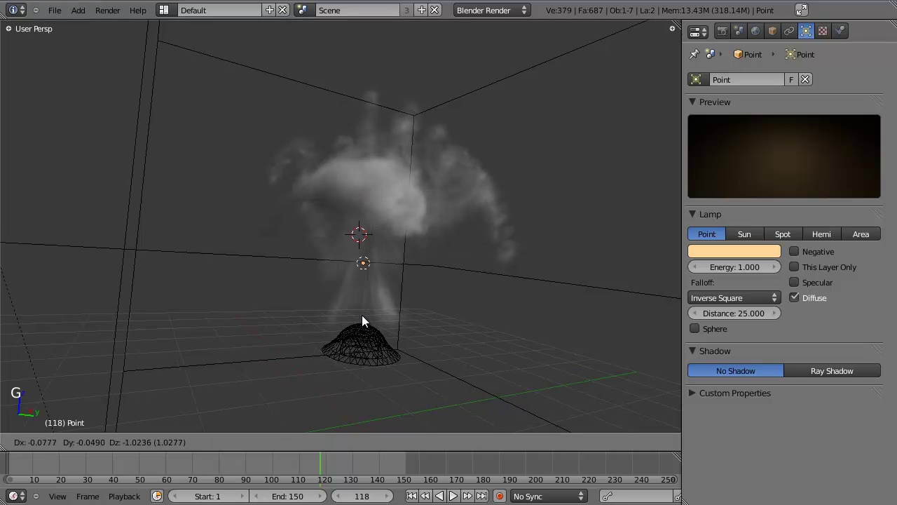
{"action": "key", "text": "z"}
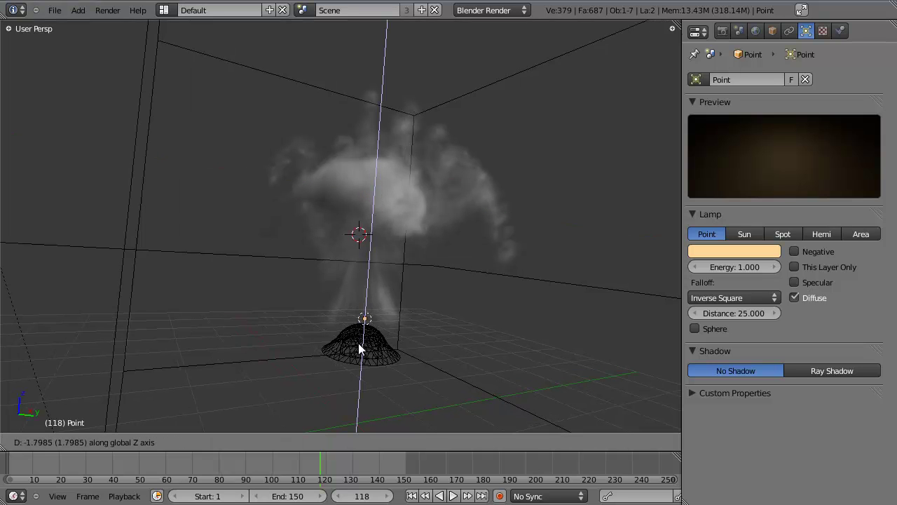
{"action": "left_click", "coordinate": [384, 204]}
Step: Inspect the point lamp's position from around the smoke, and review the last render of frame 118 against the camera view
{"action": "middle_click_drag", "start_coordinate": [384, 204], "coordinate": [506, 285]}
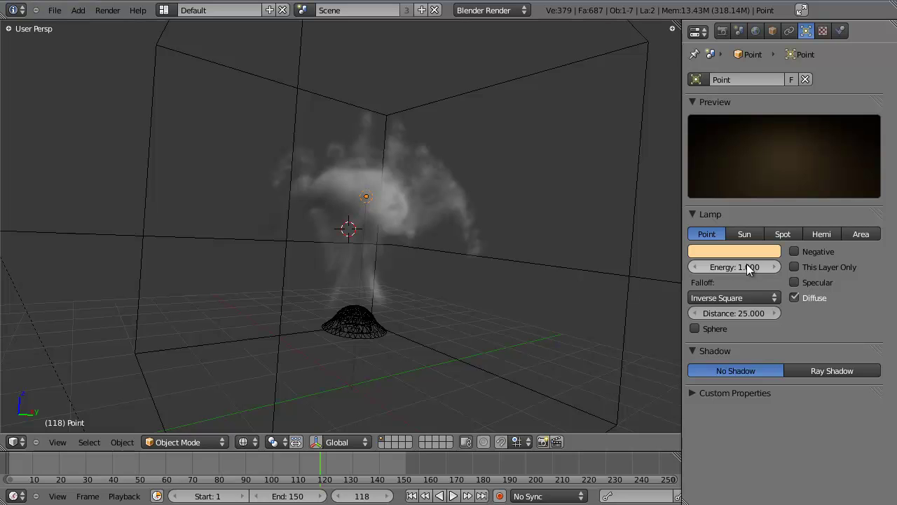
{"action": "middle_click_drag", "start_coordinate": [393, 294], "coordinate": [486, 292]}
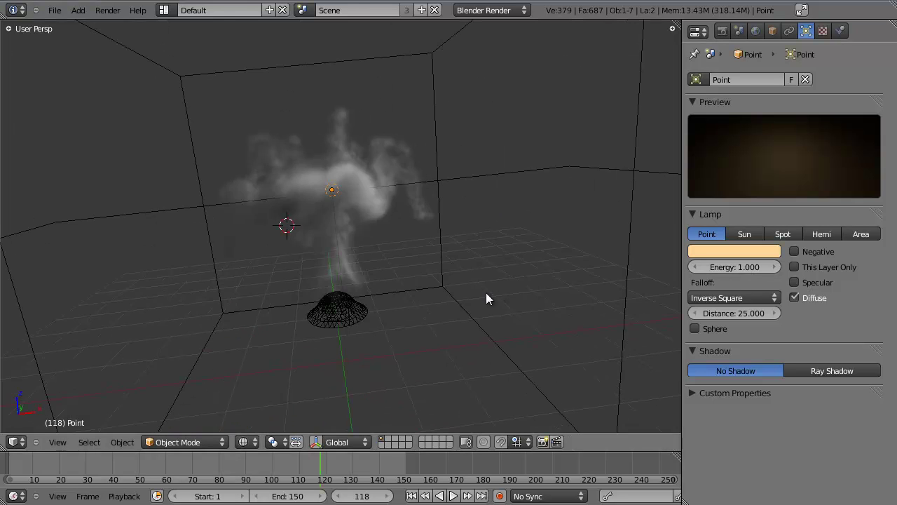
{"action": "scroll", "coordinate": [337, 235], "scroll_direction": "down", "scroll_amount": 3}
{"action": "middle_click_drag", "start_coordinate": [336, 235], "coordinate": [306, 268]}
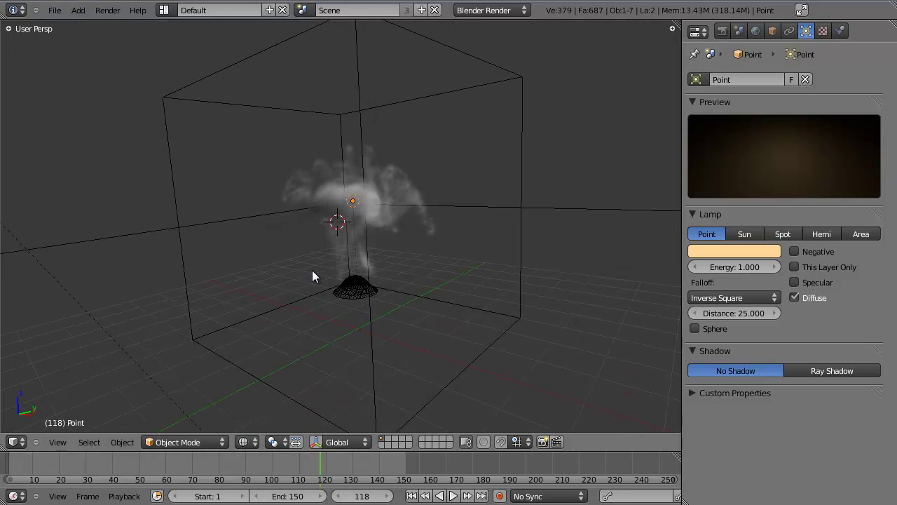
{"action": "key", "text": "KP_0"}
{"action": "key", "text": "F12"}
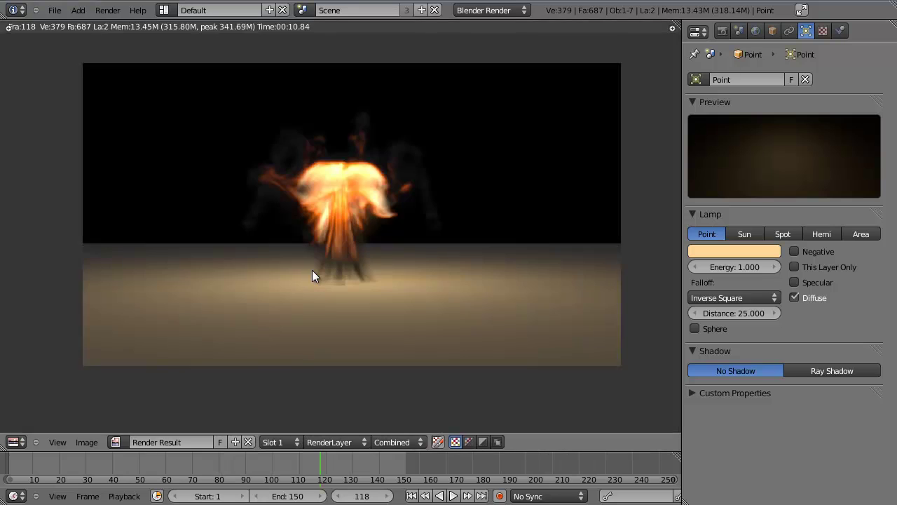
{"action": "key", "text": "F11"}
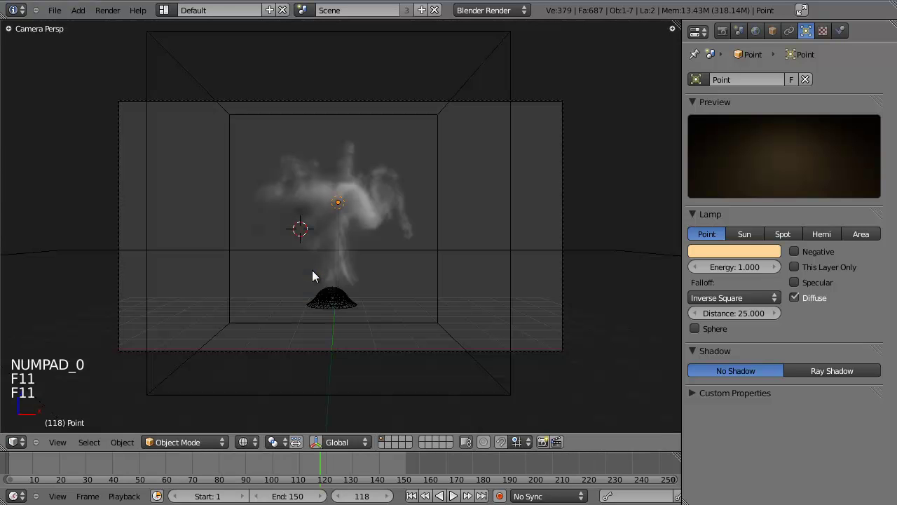
{"action": "key", "text": "F11"}
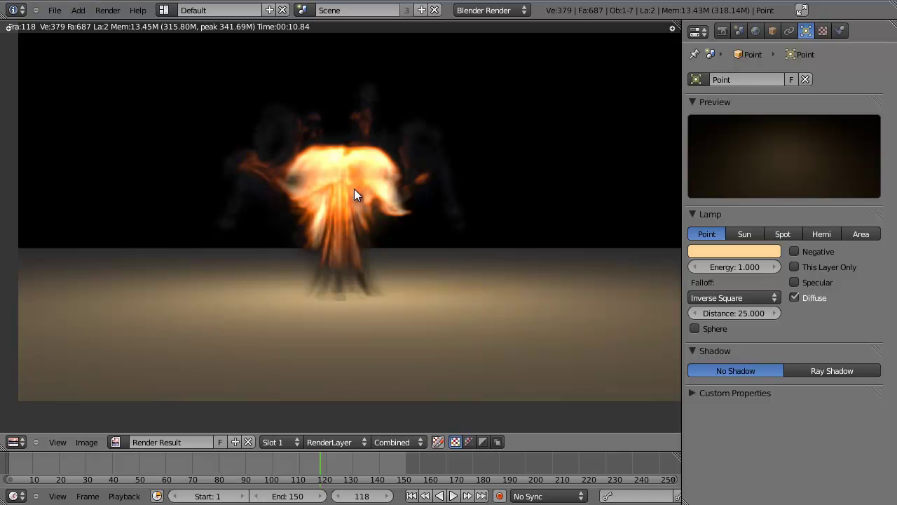
{"action": "key", "text": "Escape"}
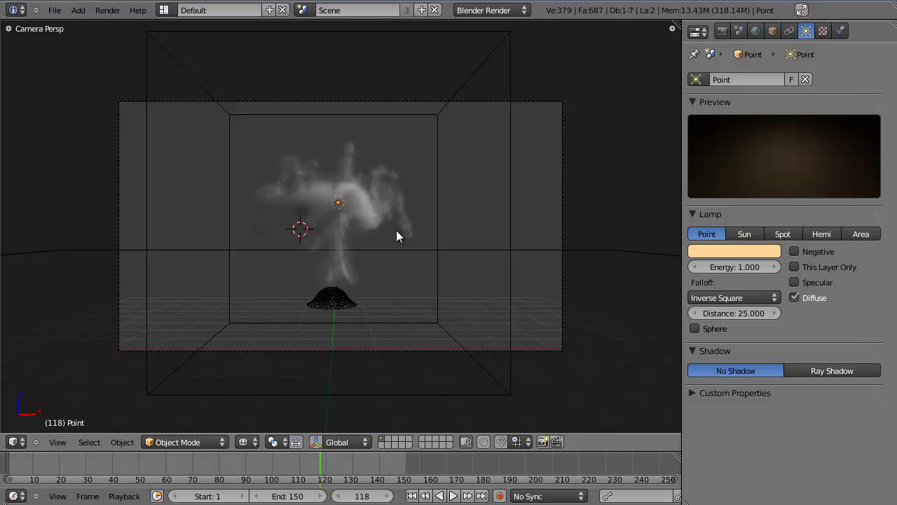
{"action": "scroll", "coordinate": [362, 256], "scroll_direction": "up", "scroll_amount": 4}
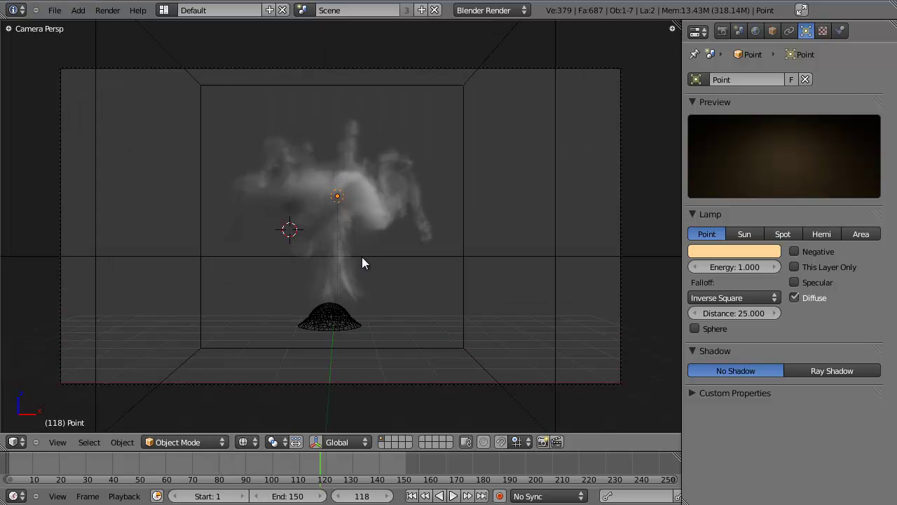
{"action": "scroll", "coordinate": [449, 235], "scroll_direction": "down", "scroll_amount": 4}
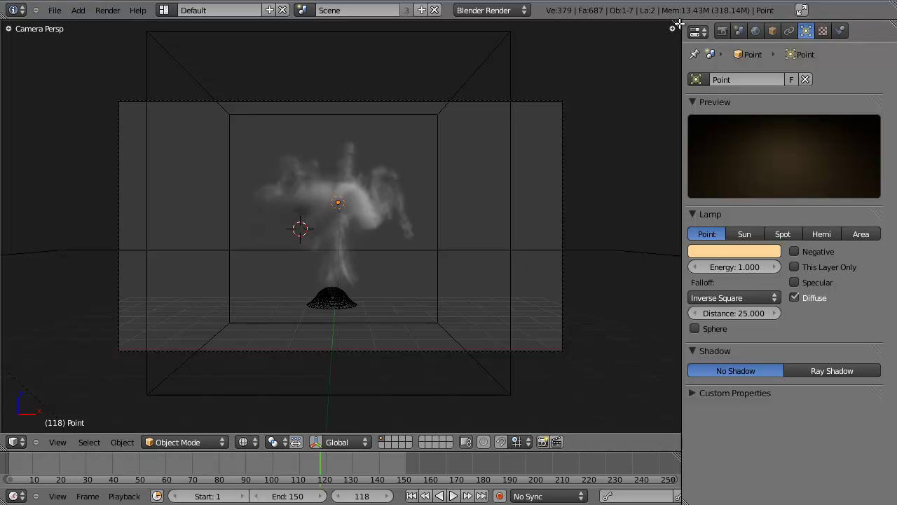
{"action": "left_click_drag", "start_coordinate": [677, 25], "coordinate": [519, 211]}
{"action": "left_click_drag", "start_coordinate": [511, 26], "coordinate": [496, 189]}
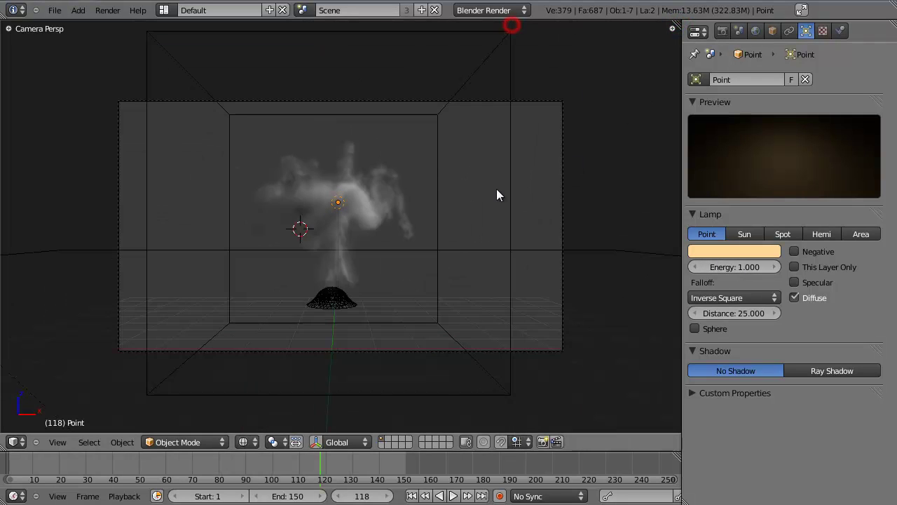
Step: Check the last render of frame 118 for how far the lamp light spreads over the ground
{"action": "scroll", "coordinate": [419, 250], "scroll_direction": "up", "scroll_amount": 1}
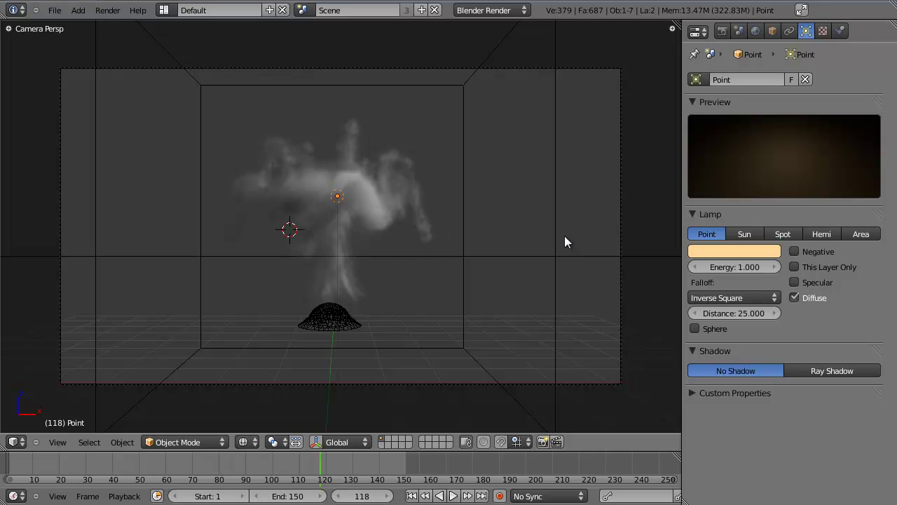
{"action": "scroll", "coordinate": [533, 235], "scroll_direction": "down", "scroll_amount": 1}
{"action": "key", "text": "F12"}
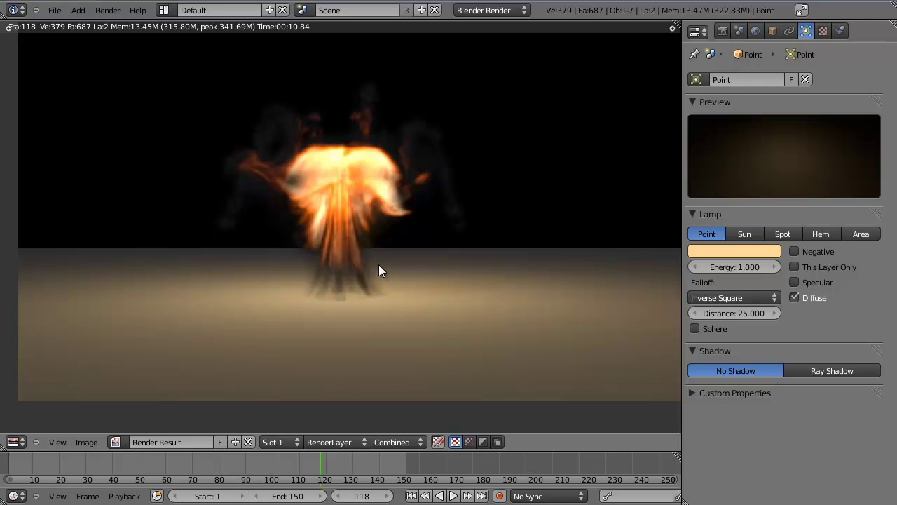
{"action": "key", "text": "Escape"}
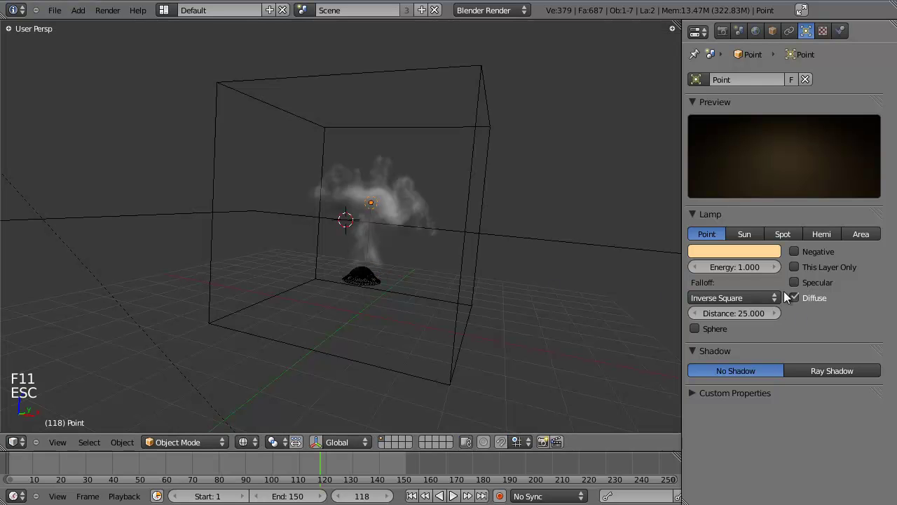
Step: Limit the point lamp's light to a sphere and set its falloff distance to 6
{"action": "left_click", "coordinate": [694, 328]}
{"action": "left_click", "coordinate": [739, 311]}
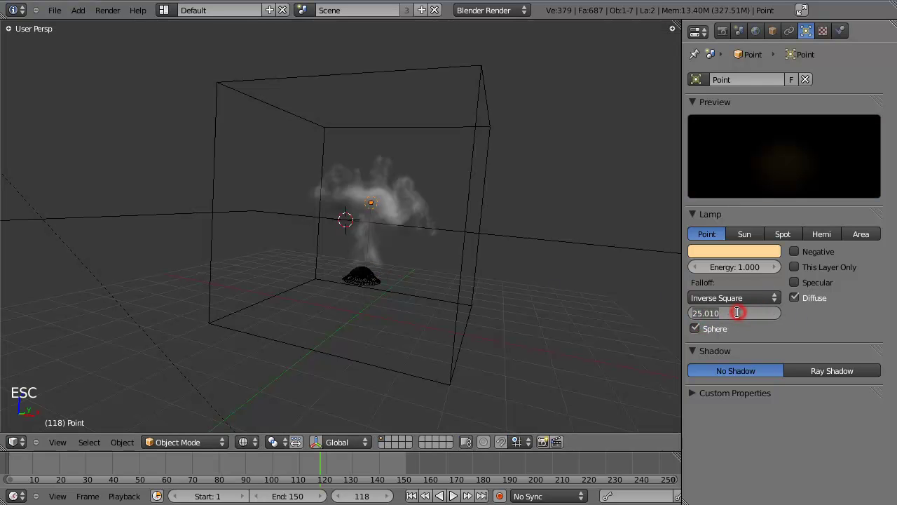
{"action": "type", "text": "10"}
{"action": "key", "text": "Return"}
{"action": "scroll", "coordinate": [291, 136], "scroll_direction": "down", "scroll_amount": 4}
{"action": "left_click", "coordinate": [745, 312]}
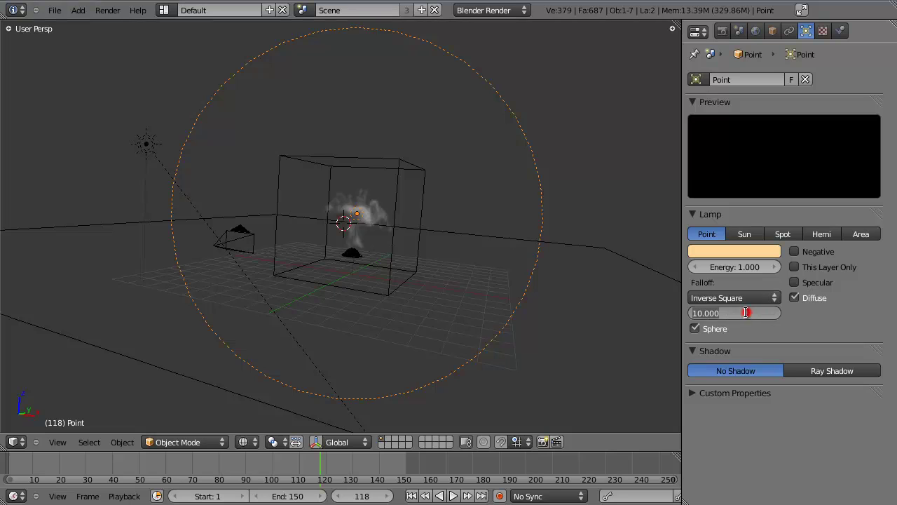
{"action": "key", "text": "BackSpace"}
{"action": "type", "text": "6"}
{"action": "key", "text": "Return"}
{"action": "key", "text": "F12"}
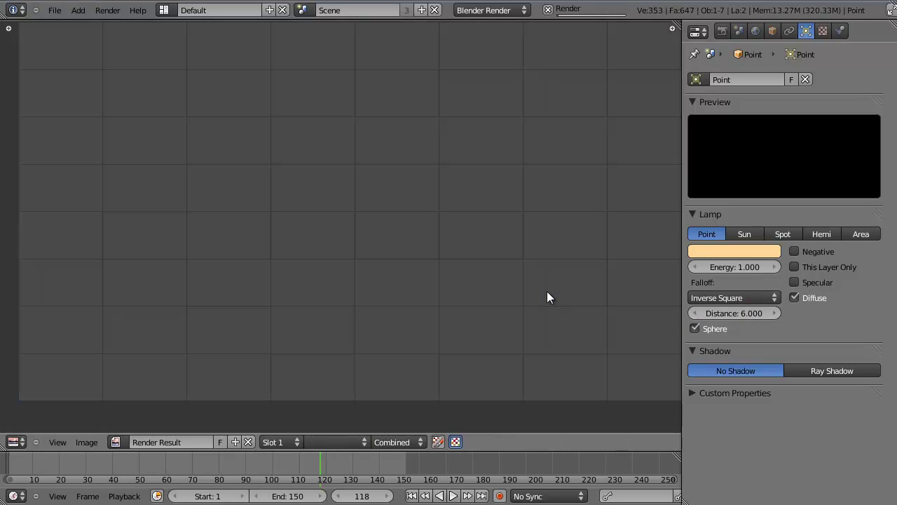
{"action": "left_click", "coordinate": [734, 251]}
{"action": "left_click", "coordinate": [485, 218]}
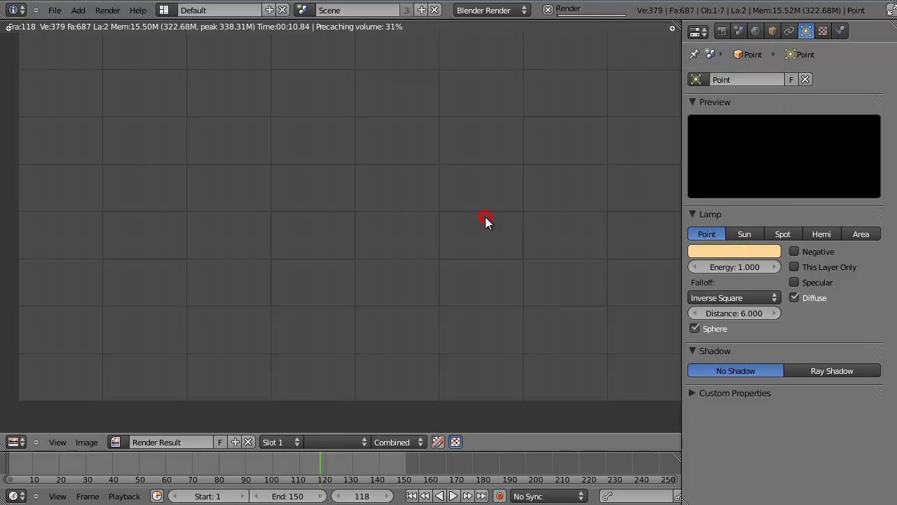
{"action": "key", "text": "Escape"}
Step: Shift the point lamp's colour to a slightly deeper orange and render frame 118 to examine the light pool on the ground
{"action": "left_click", "coordinate": [726, 250]}
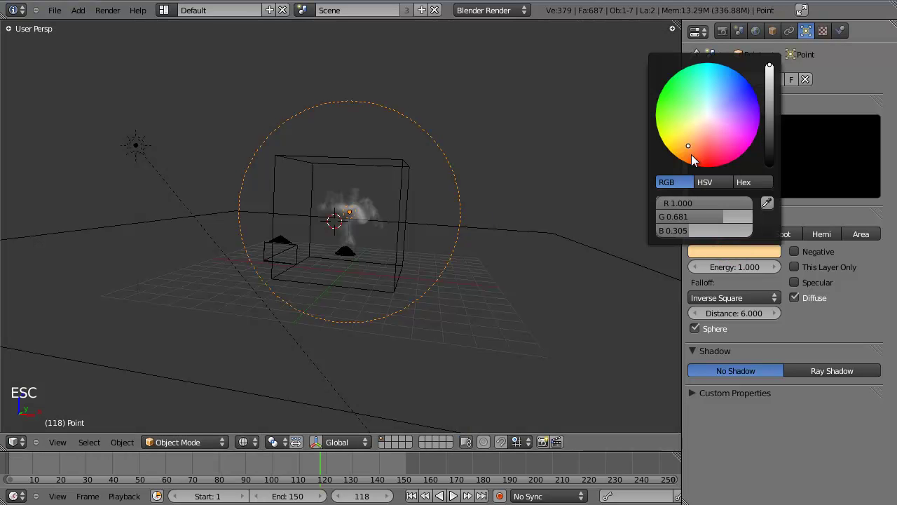
{"action": "left_click", "coordinate": [556, 195]}
{"action": "key", "text": "F12"}
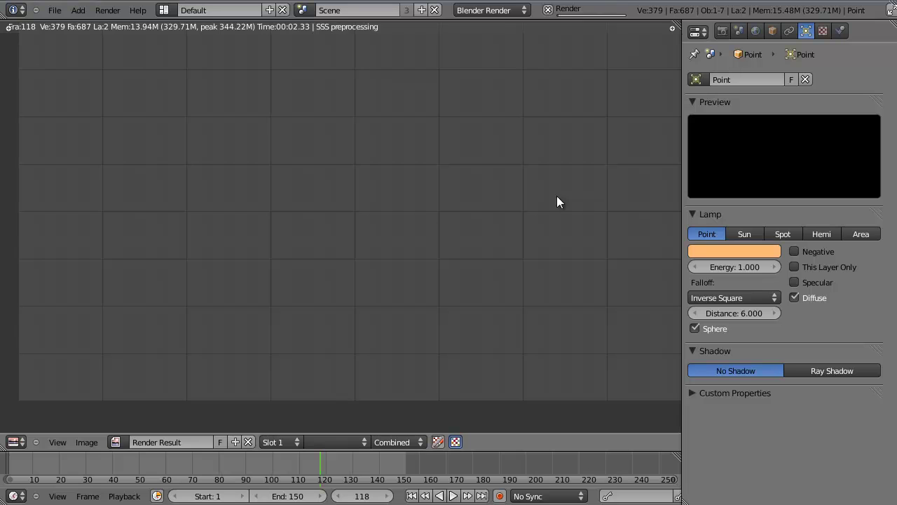
{"action": "middle_click_drag", "start_coordinate": [482, 194], "coordinate": [469, 210]}
{"action": "middle_click_drag", "start_coordinate": [396, 295], "coordinate": [411, 219]}
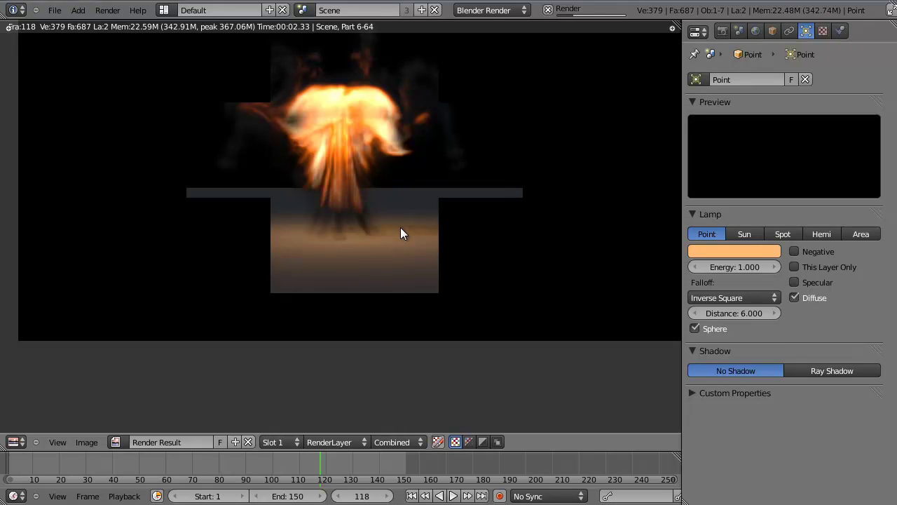
{"action": "middle_click_drag", "start_coordinate": [371, 223], "coordinate": [403, 221]}
{"action": "scroll", "coordinate": [386, 244], "scroll_direction": "down", "scroll_amount": 2}
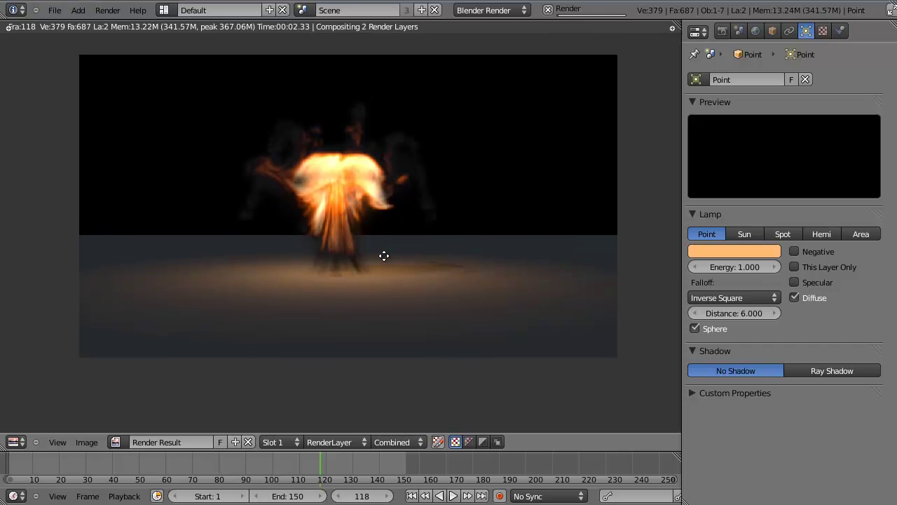
{"action": "key", "text": "Escape"}
Step: Delete the sun lamp from the scene
{"action": "right_click", "coordinate": [134, 163]}
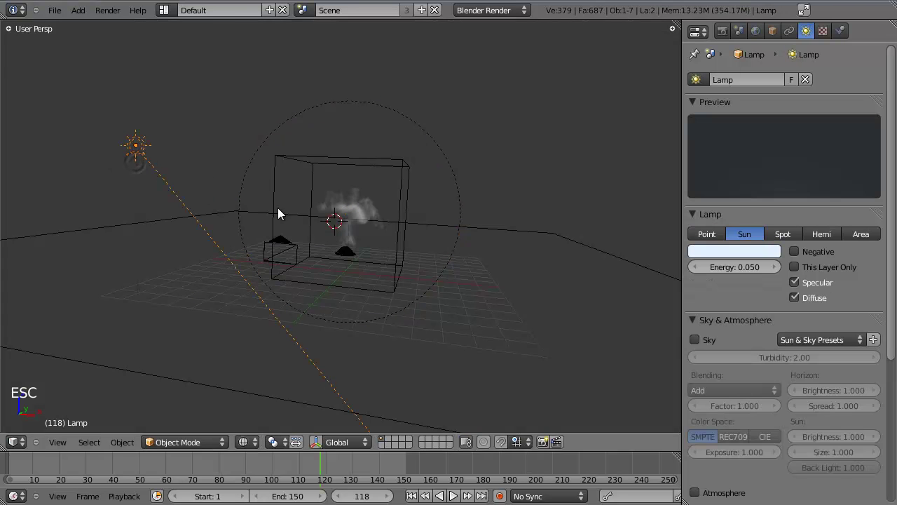
{"action": "key", "text": "x"}
{"action": "left_click", "coordinate": [208, 194]}
Step: Select the ground plane, and render frame 118 through the camera to compare it with the previous render
{"action": "right_click", "coordinate": [210, 216]}
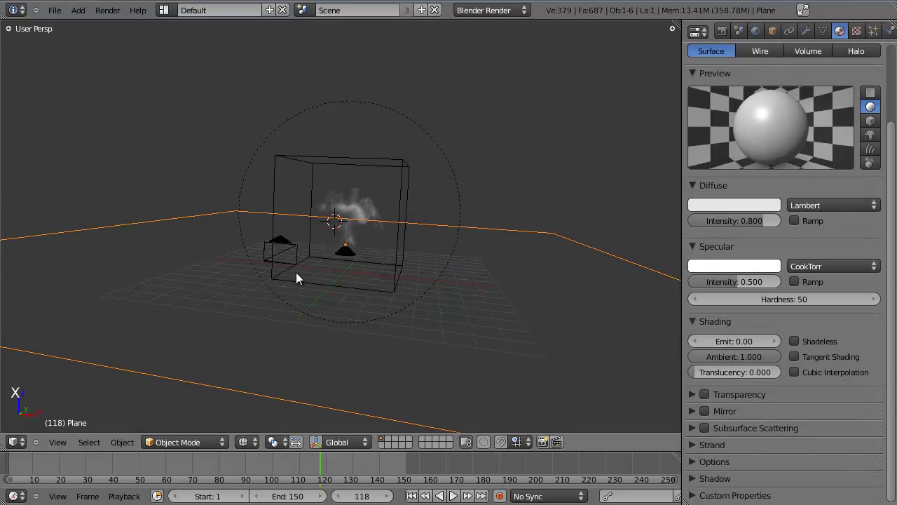
{"action": "middle_click_drag", "start_coordinate": [296, 276], "coordinate": [380, 290]}
{"action": "key", "text": "KP_0"}
{"action": "key", "text": "F11"}
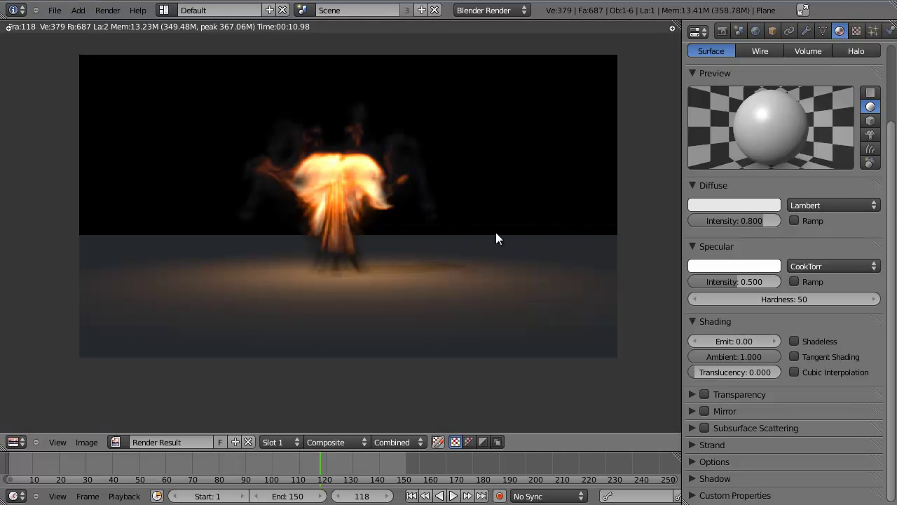
{"action": "key", "text": "F12"}
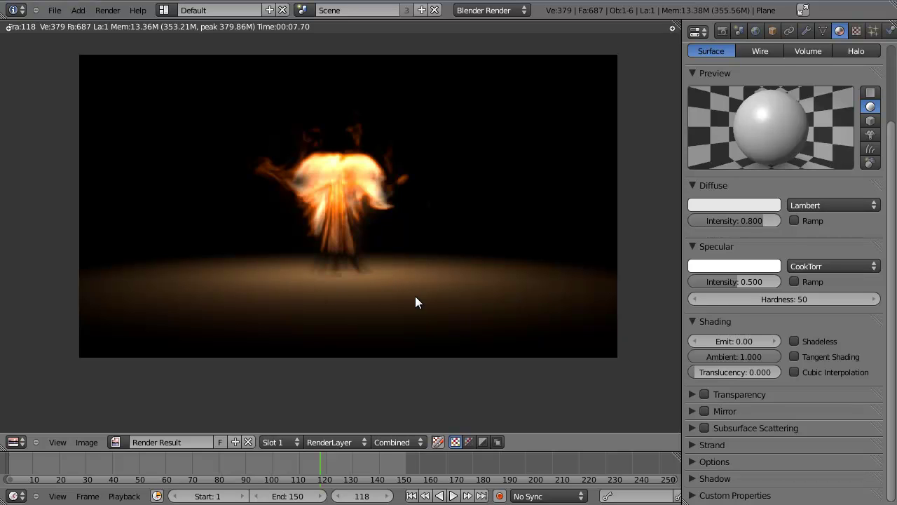
{"action": "key", "text": "Escape"}
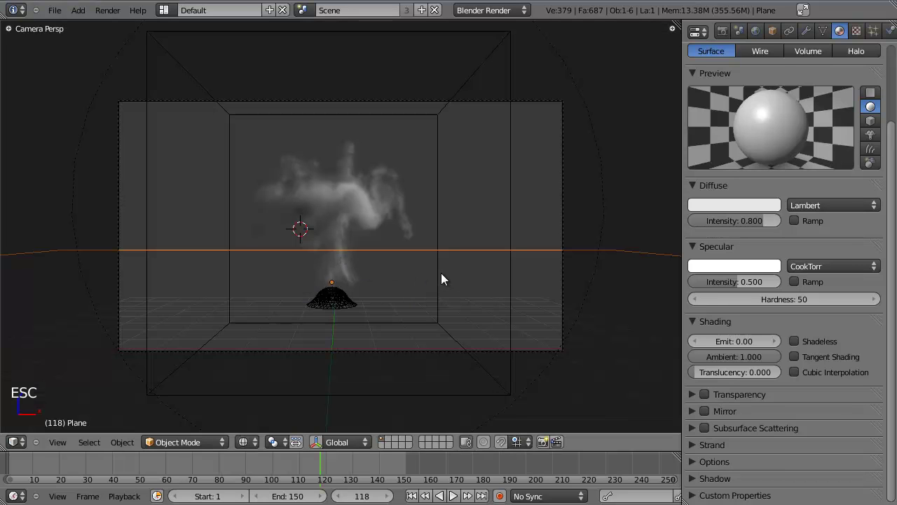
Step: Snap the 3D cursor to the selected ground plane's origin in the top orthographic view
{"action": "key", "text": "KP_7"}
{"action": "key", "text": "KP_5"}
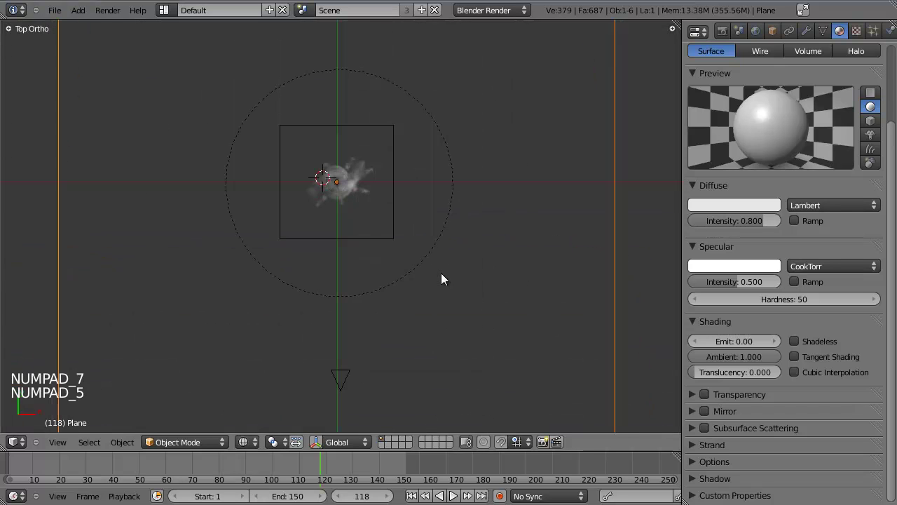
{"action": "key", "text": "shift+s"}
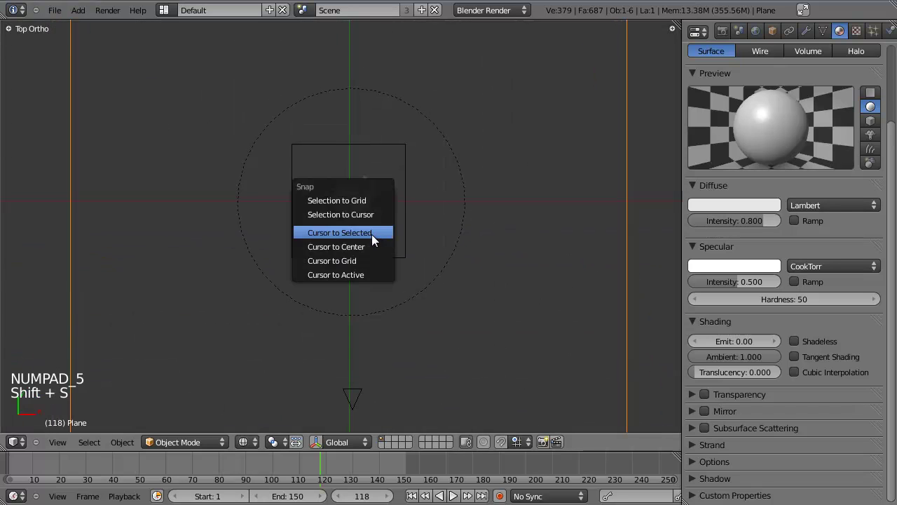
{"action": "left_click", "coordinate": [371, 234]}
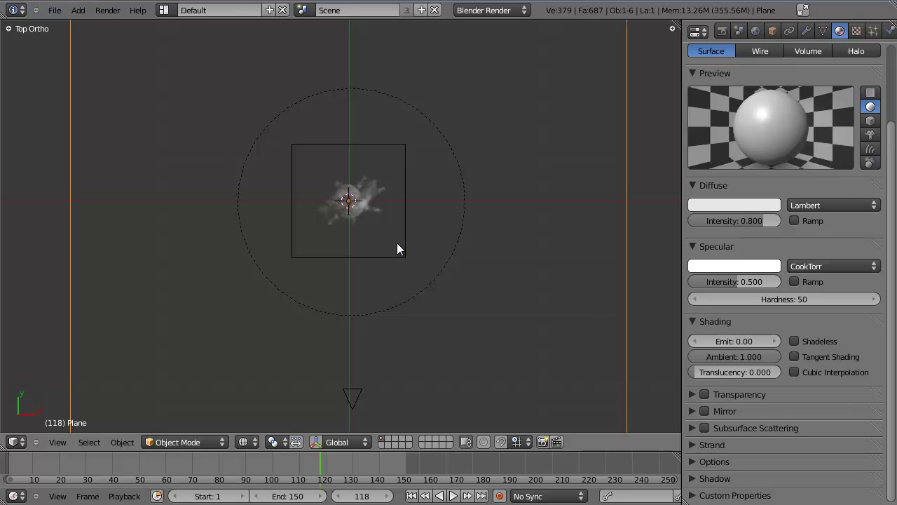
{"action": "scroll", "coordinate": [397, 244], "scroll_direction": "up", "scroll_amount": 1}
{"action": "scroll", "coordinate": [396, 244], "scroll_direction": "down", "scroll_amount": 2}
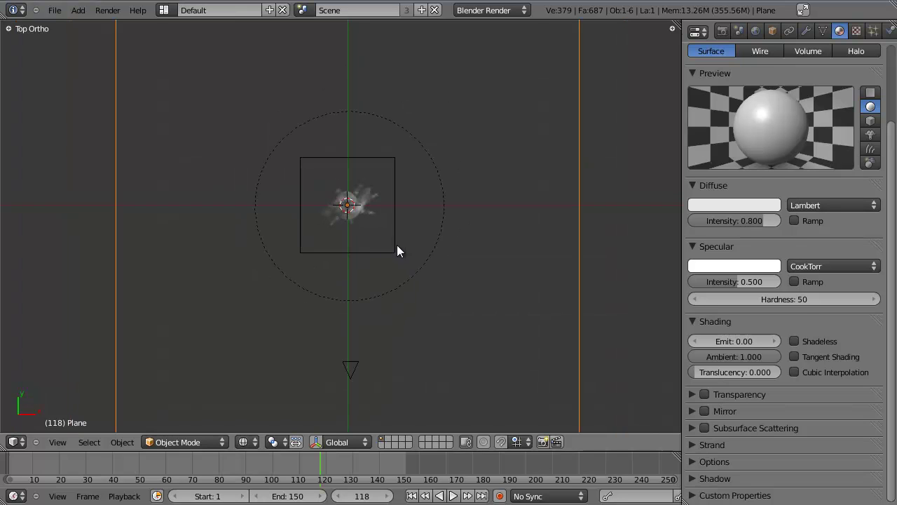
{"action": "middle_click_drag", "start_coordinate": [397, 245], "coordinate": [407, 218], "text": "shift"}
{"action": "scroll", "coordinate": [386, 249], "scroll_direction": "up", "scroll_amount": 1}
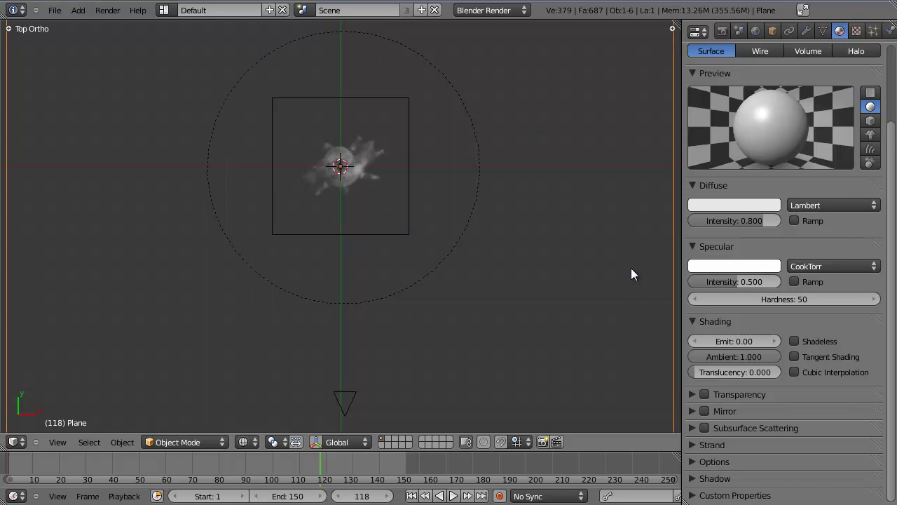
Step: Add a mesh circle at the 3D cursor and set it to 500 vertices
{"action": "scroll", "coordinate": [532, 275], "scroll_direction": "up", "scroll_amount": 3}
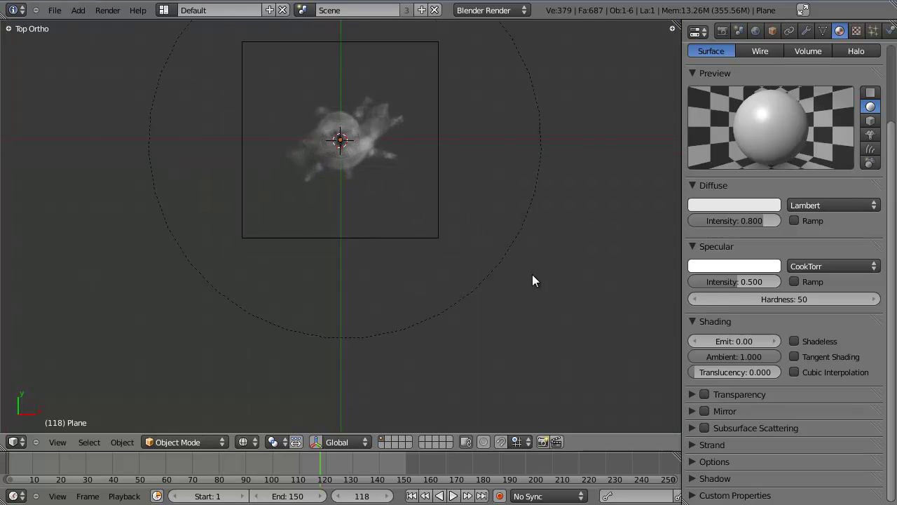
{"action": "key", "text": "shift+a"}
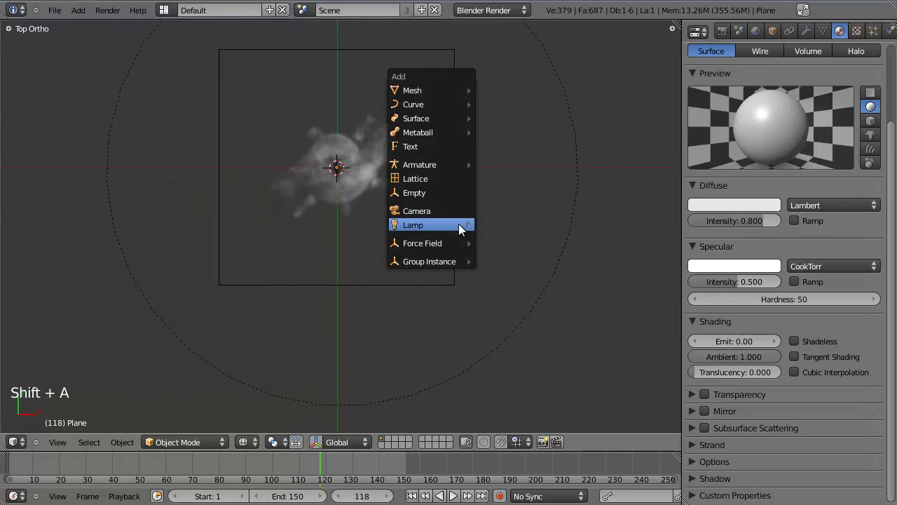
{"action": "mouse_move", "coordinate": [440, 92]}
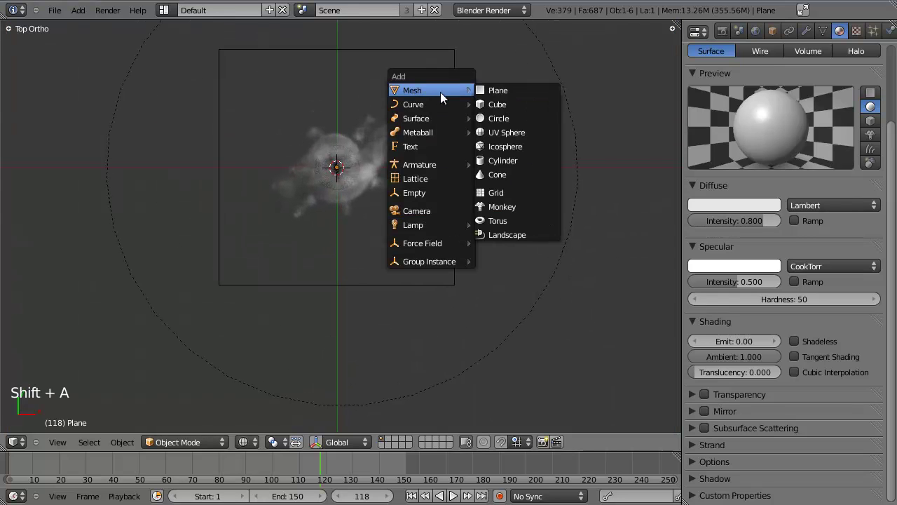
{"action": "left_click", "coordinate": [513, 116]}
{"action": "scroll", "coordinate": [435, 193], "scroll_direction": "up", "scroll_amount": 6}
{"action": "key", "text": "t"}
{"action": "key", "text": "KP_Decimal"}
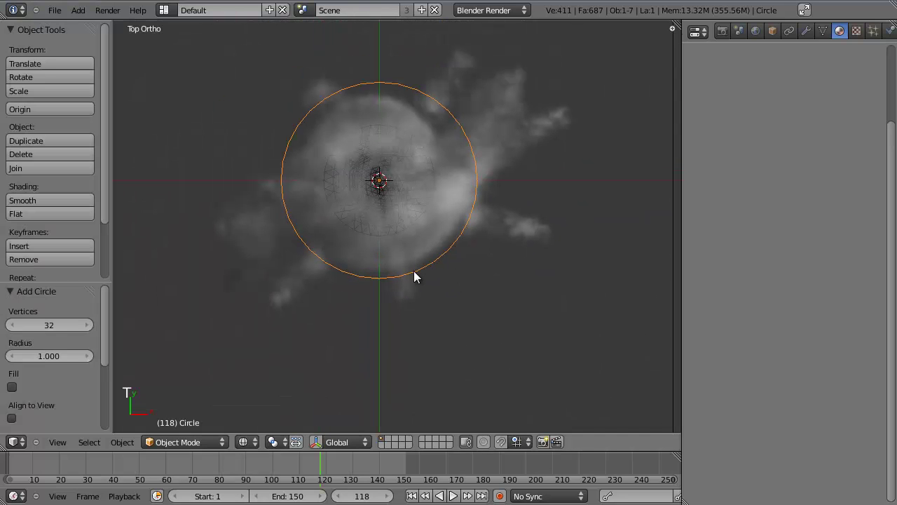
{"action": "left_click", "coordinate": [46, 325]}
{"action": "type", "text": "500"}
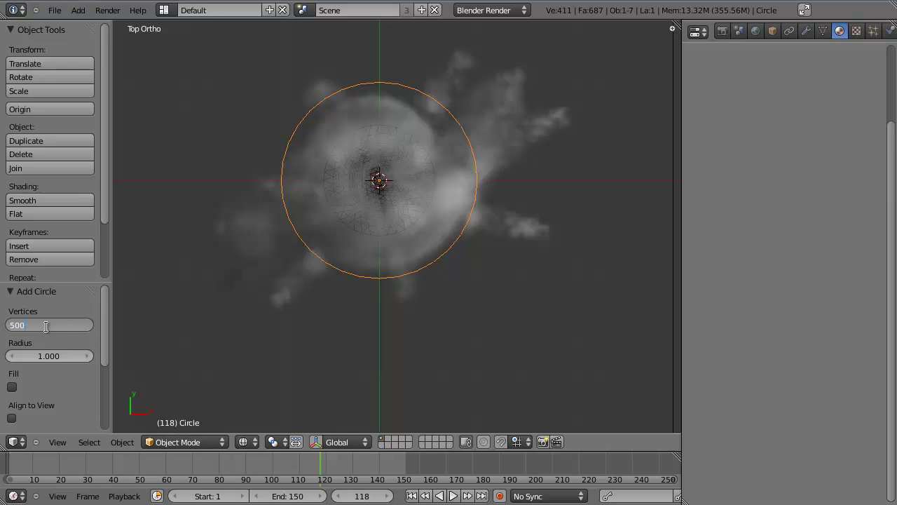
{"action": "key", "text": "Return"}
Step: Inspect the circle's placement and size around the emitter dome from oblique, front and top views
{"action": "scroll", "coordinate": [361, 299], "scroll_direction": "up", "scroll_amount": 2}
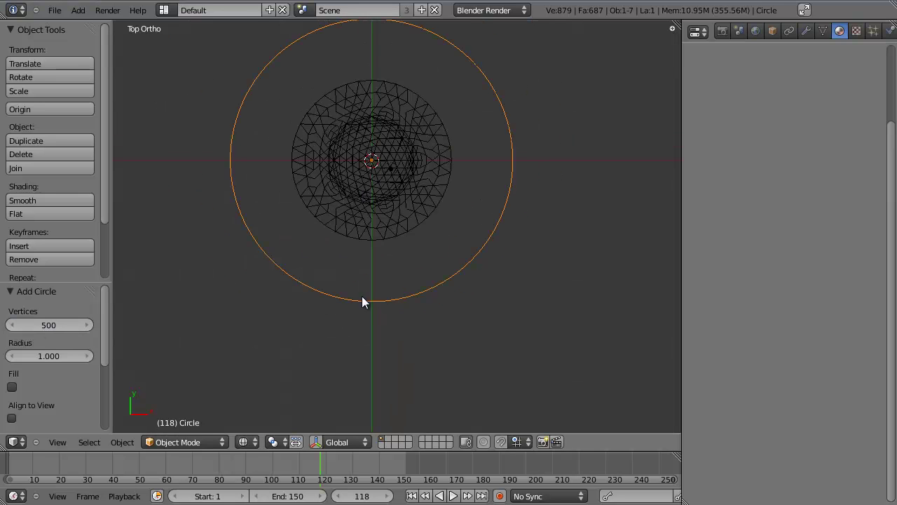
{"action": "scroll", "coordinate": [379, 294], "scroll_direction": "down", "scroll_amount": 4}
{"action": "middle_click_drag", "start_coordinate": [399, 288], "coordinate": [382, 128]}
{"action": "middle_click_drag", "start_coordinate": [477, 306], "coordinate": [431, 288]}
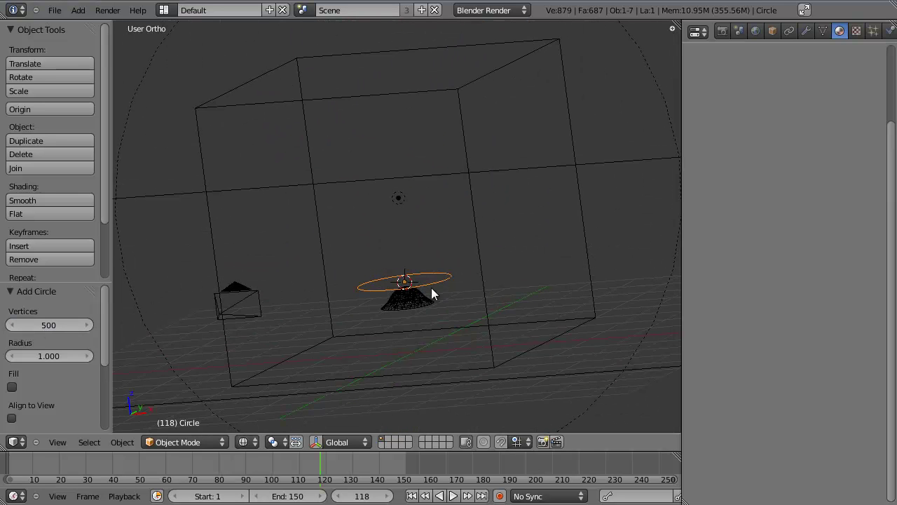
{"action": "middle_click_drag", "start_coordinate": [409, 337], "coordinate": [425, 327]}
{"action": "key", "text": "KP_7"}
{"action": "scroll", "coordinate": [442, 279], "scroll_direction": "down", "scroll_amount": 1}
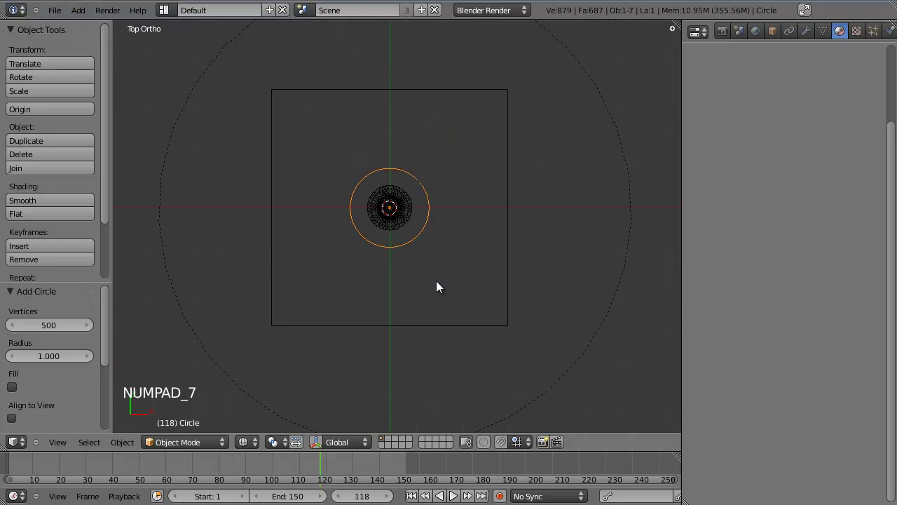
{"action": "key", "text": "KP_1"}
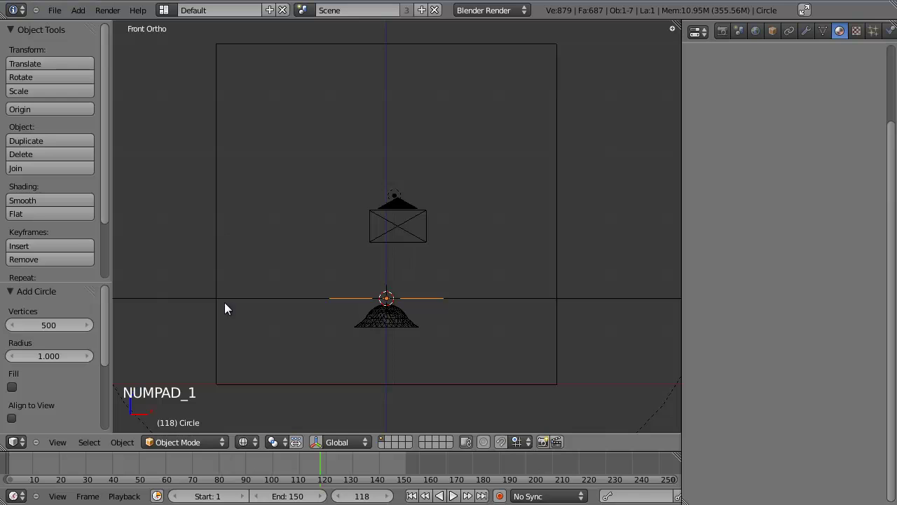
{"action": "key", "text": "t"}
{"action": "middle_click_drag", "start_coordinate": [412, 260], "coordinate": [322, 325]}
{"action": "key", "text": "Tab"}
{"action": "scroll", "coordinate": [322, 325], "scroll_direction": "up", "scroll_amount": 6}
{"action": "middle_click_drag", "start_coordinate": [367, 361], "coordinate": [351, 206], "text": "shift"}
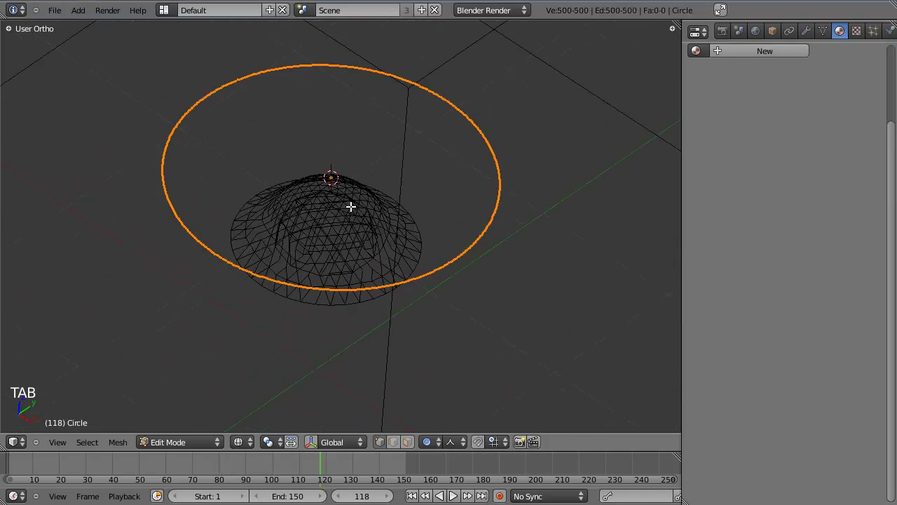
{"action": "key", "text": "Tab"}
{"action": "scroll", "coordinate": [357, 218], "scroll_direction": "down", "scroll_amount": 4}
{"action": "key", "text": "KP_7"}
Step: In top view, disable proportional editing, then extrude the circle's vertices and scale them inward to about 0.97 for a thin band of faces
{"action": "key", "text": "Tab"}
{"action": "scroll", "coordinate": [340, 232], "scroll_direction": "up", "scroll_amount": 8}
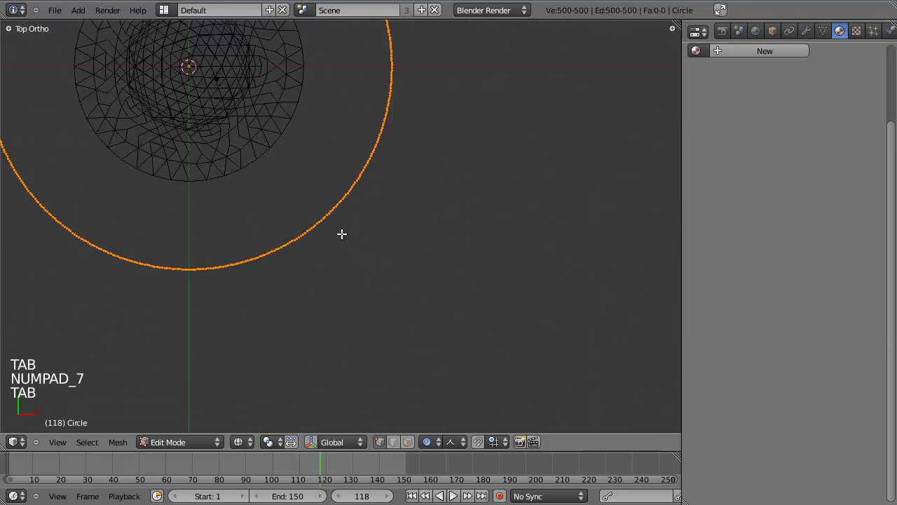
{"action": "key", "text": "e"}
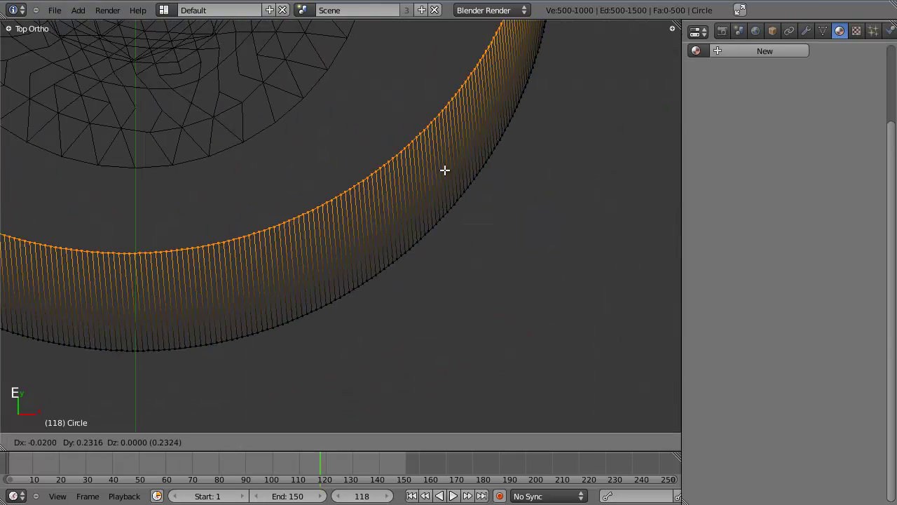
{"action": "right_click", "coordinate": [466, 233]}
{"action": "key", "text": "s"}
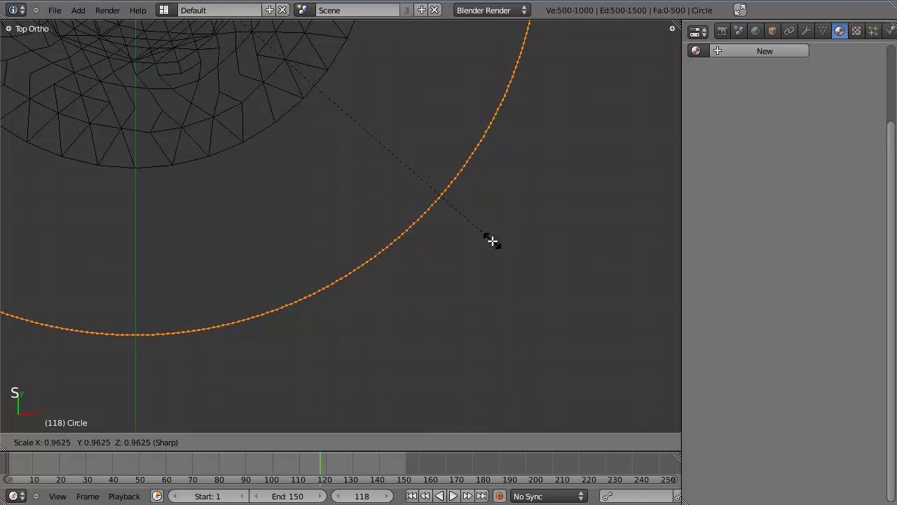
{"action": "right_click", "coordinate": [493, 242]}
{"action": "key", "text": "o"}
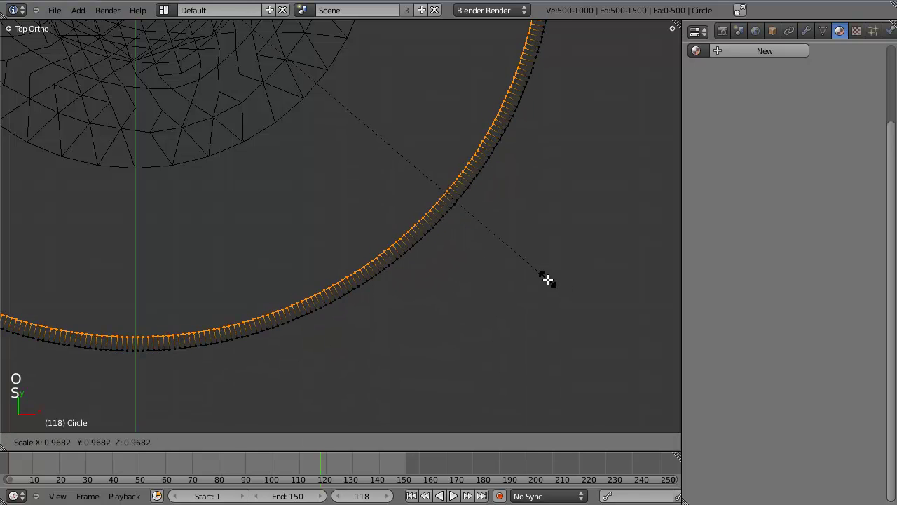
{"action": "left_click", "coordinate": [538, 274]}
Step: Extrude the inner edge and scale it inward five more times to form a wide flat ring, and leave mesh editing
{"action": "scroll", "coordinate": [532, 271], "scroll_direction": "down", "scroll_amount": 4}
{"action": "key", "text": "e"}
{"action": "right_click", "coordinate": [534, 263]}
{"action": "key", "text": "s"}
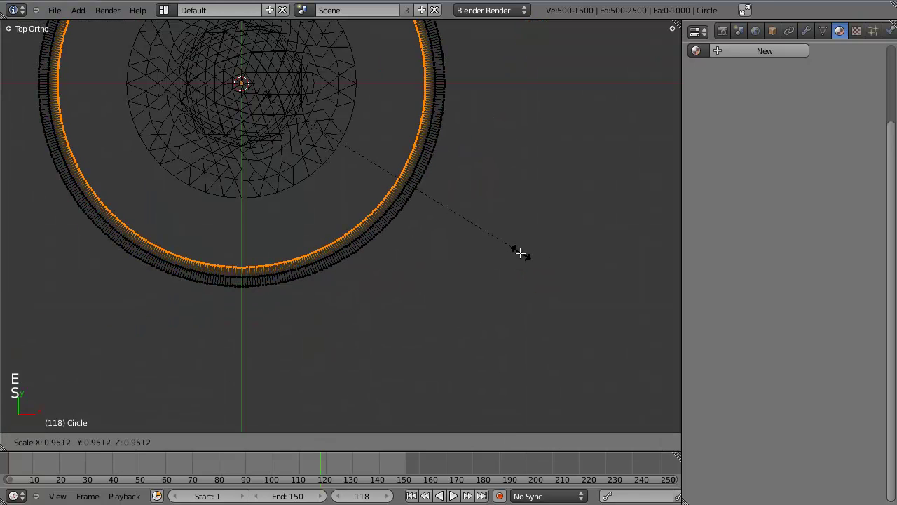
{"action": "left_click", "coordinate": [518, 252]}
{"action": "key", "text": "e"}
{"action": "right_click", "coordinate": [521, 253]}
{"action": "key", "text": "s"}
{"action": "left_click", "coordinate": [514, 242]}
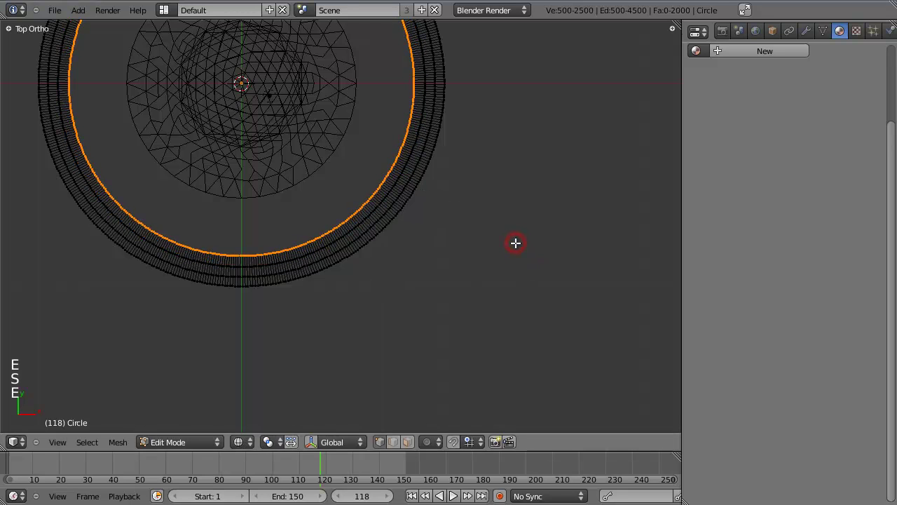
{"action": "key", "text": "e"}
{"action": "right_click", "coordinate": [510, 241]}
{"action": "key", "text": "s"}
{"action": "left_click", "coordinate": [497, 240]}
{"action": "key", "text": "e"}
{"action": "right_click", "coordinate": [497, 239]}
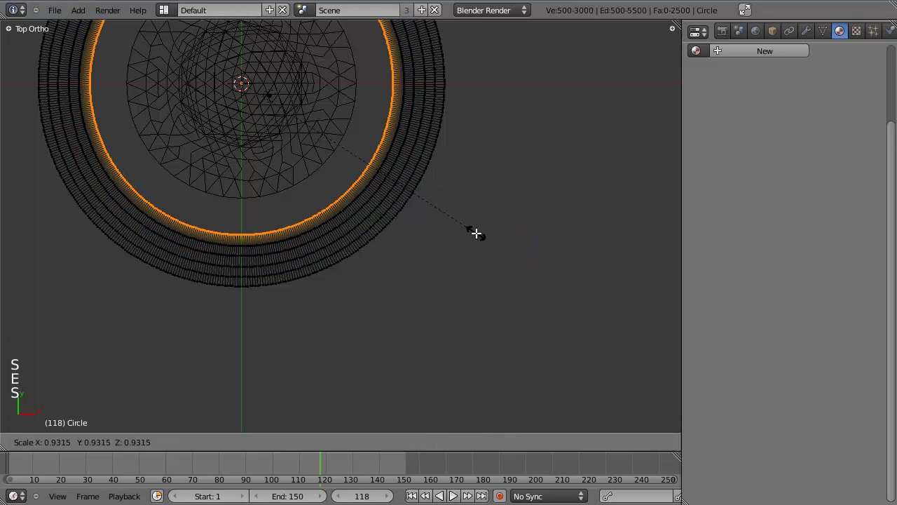
{"action": "left_click", "coordinate": [476, 234]}
{"action": "key", "text": "e"}
{"action": "right_click", "coordinate": [506, 234]}
{"action": "key", "text": "s"}
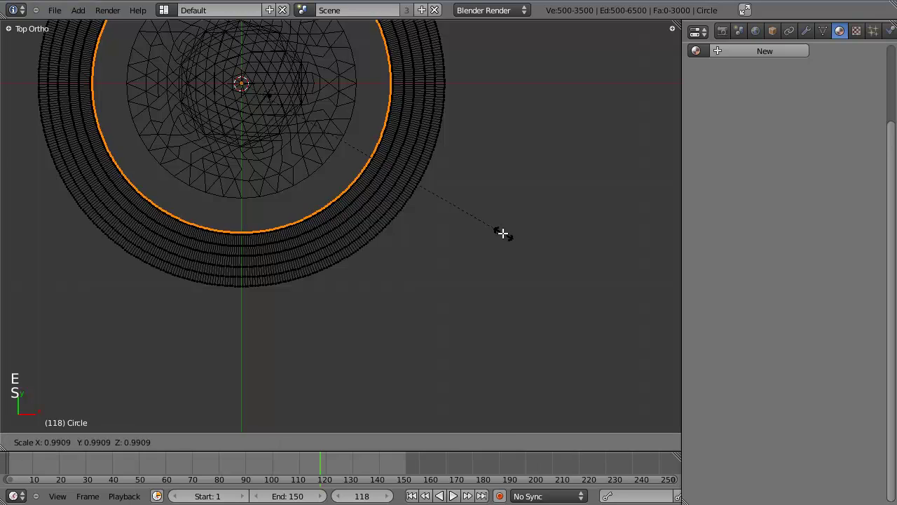
{"action": "left_click", "coordinate": [478, 232]}
{"action": "scroll", "coordinate": [358, 242], "scroll_direction": "up", "scroll_amount": 2}
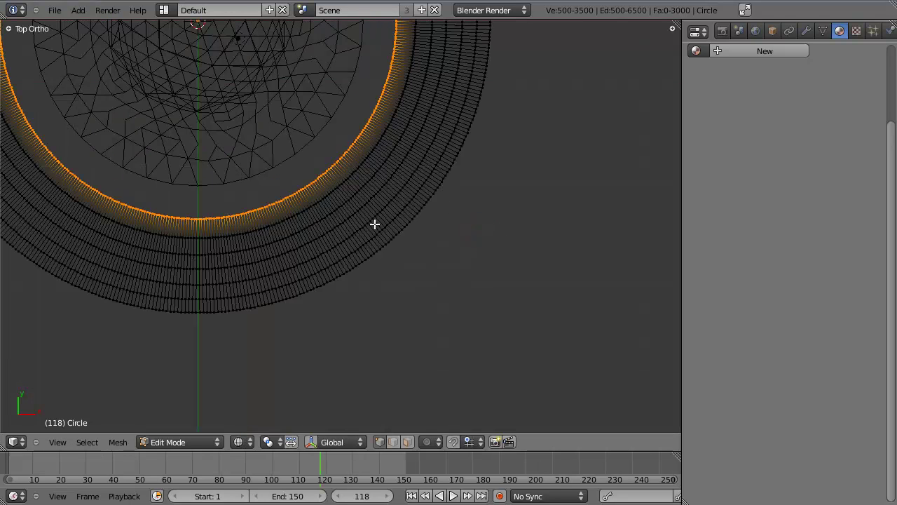
{"action": "key", "text": "Tab"}
Step: Examine the flat ring in solid shading and from oblique and top views against the smoke domain
{"action": "scroll", "coordinate": [369, 290], "scroll_direction": "down", "scroll_amount": 5}
{"action": "scroll", "coordinate": [388, 348], "scroll_direction": "down", "scroll_amount": 2}
{"action": "key", "text": "z"}
{"action": "scroll", "coordinate": [387, 347], "scroll_direction": "up", "scroll_amount": 3}
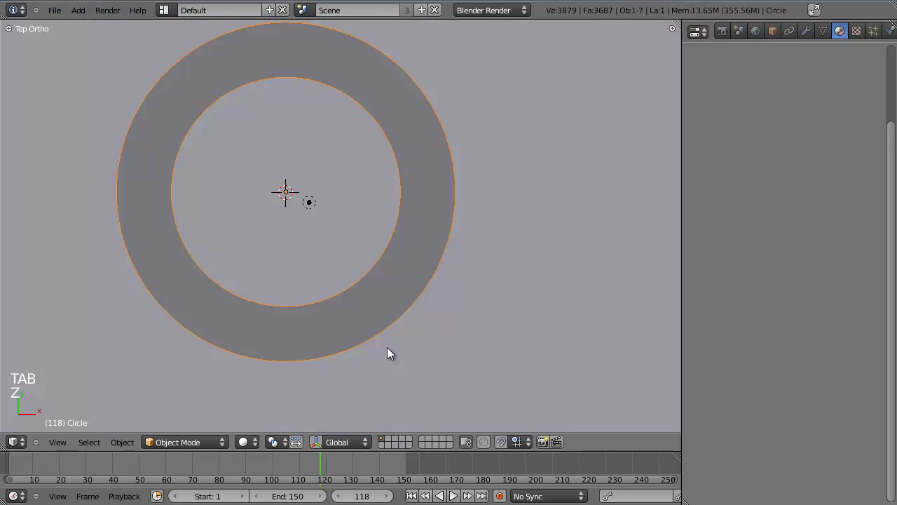
{"action": "middle_click_drag", "start_coordinate": [386, 347], "coordinate": [359, 335]}
{"action": "scroll", "coordinate": [358, 330], "scroll_direction": "down", "scroll_amount": 4}
{"action": "middle_click_drag", "start_coordinate": [354, 294], "coordinate": [327, 233]}
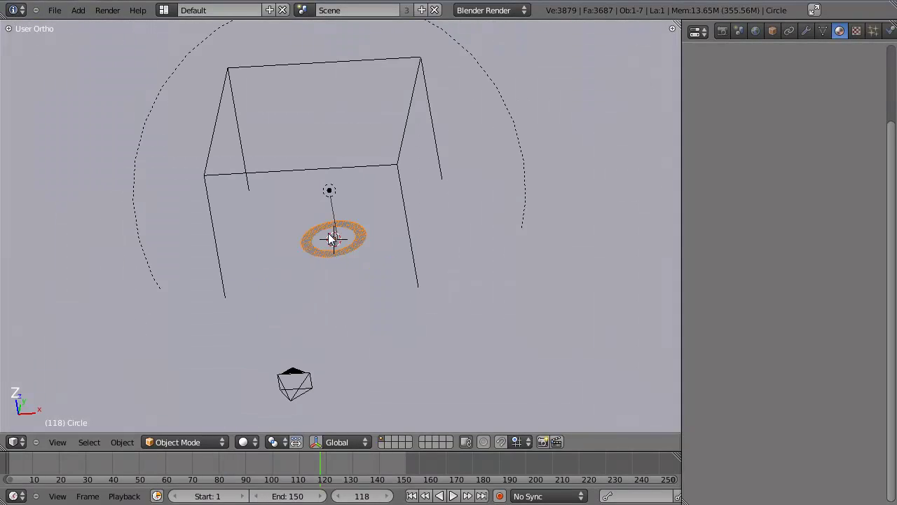
{"action": "key", "text": "KP_7"}
{"action": "scroll", "coordinate": [319, 233], "scroll_direction": "down", "scroll_amount": 3}
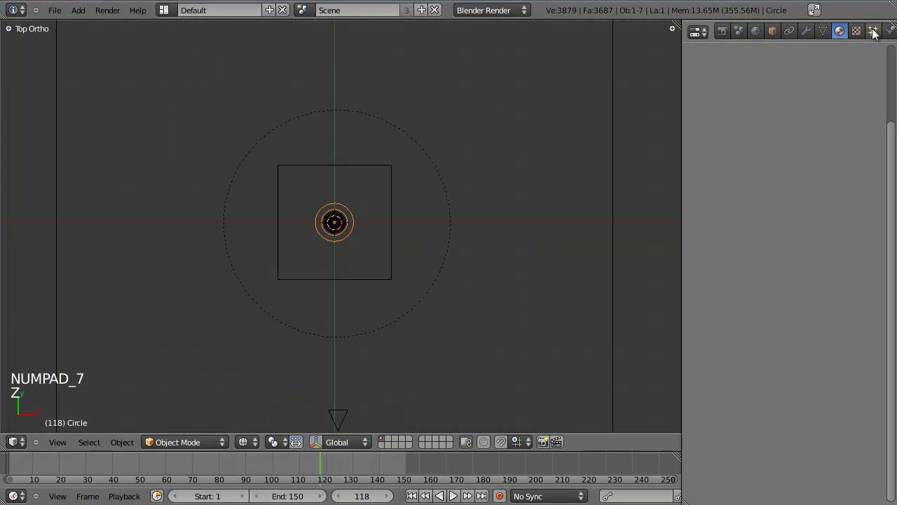
Step: Scale the ring down around the emitter dome, and add a particle system to it with a lifetime of 10
{"action": "scroll", "coordinate": [351, 270], "scroll_direction": "up", "scroll_amount": 8}
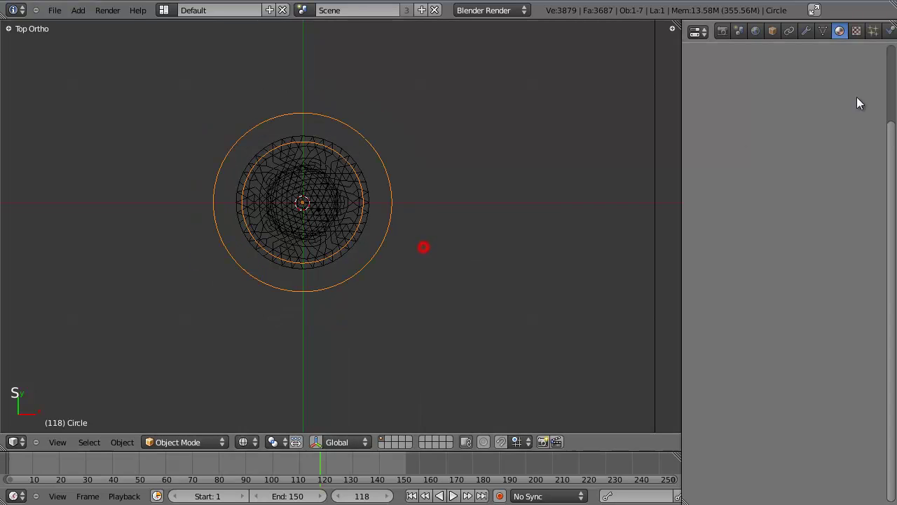
{"action": "left_click", "coordinate": [873, 32]}
{"action": "left_click", "coordinate": [873, 78]}
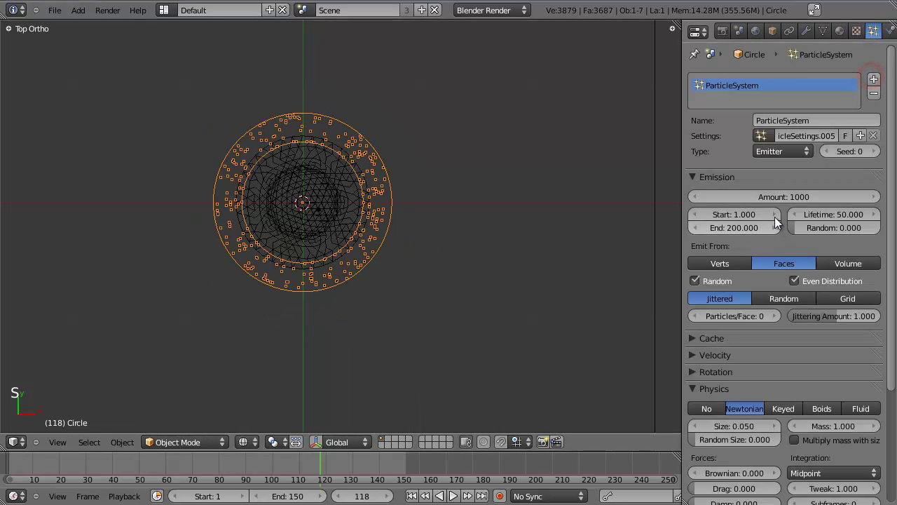
{"action": "left_click", "coordinate": [834, 213]}
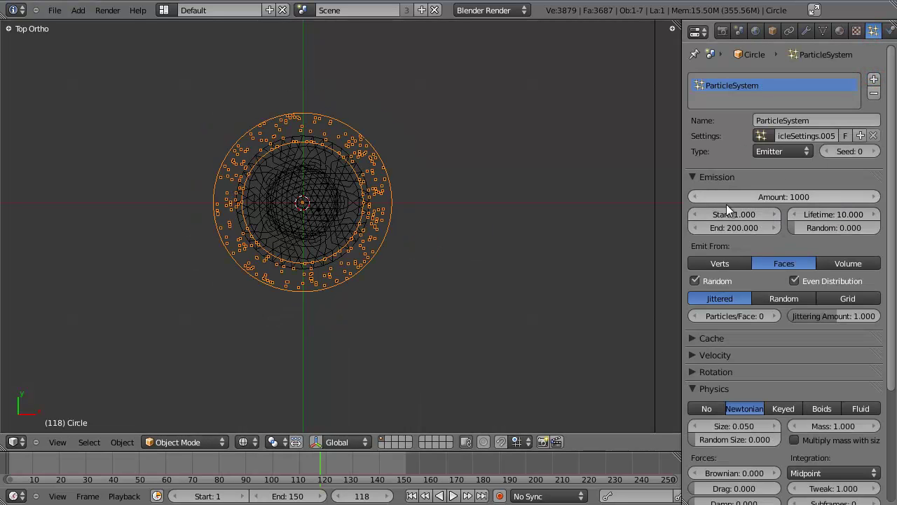
Step: Set the ring particles' normal velocity to 0.5 and their emission end to frame 50
{"action": "scroll", "coordinate": [764, 344], "scroll_direction": "down", "scroll_amount": 5}
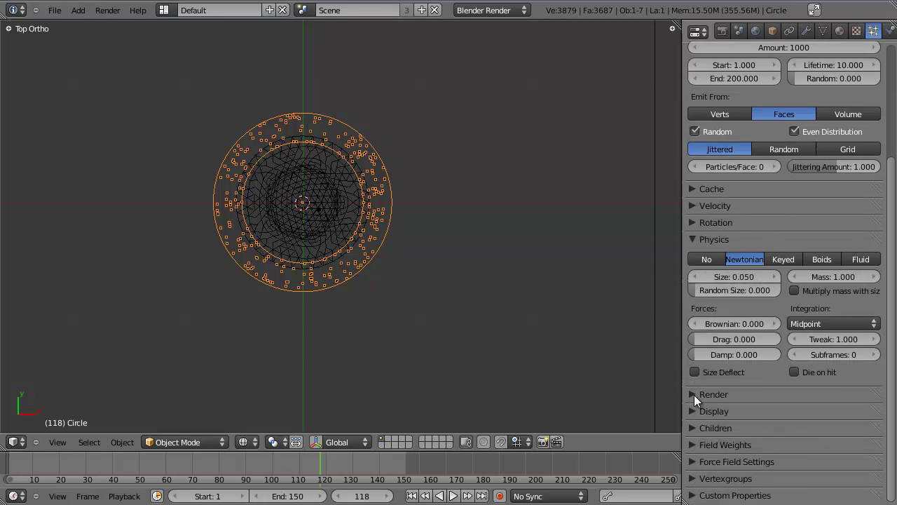
{"action": "left_click", "coordinate": [690, 201]}
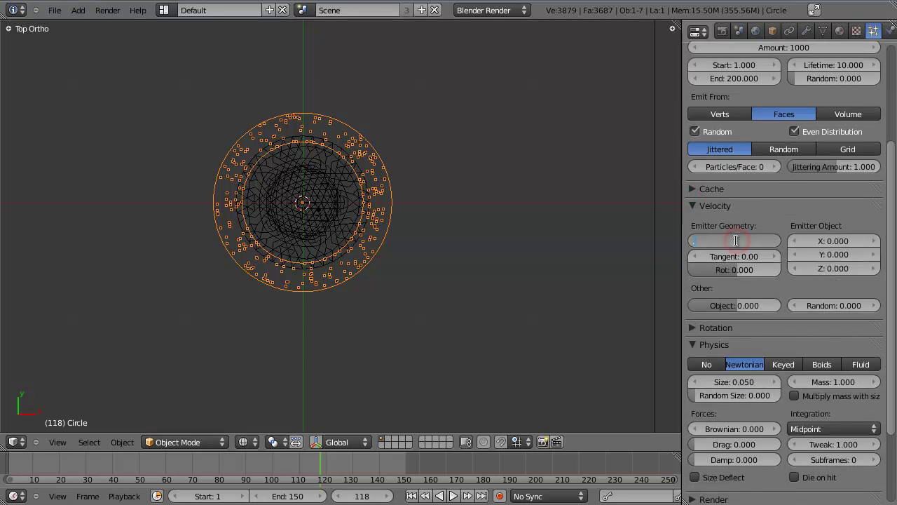
{"action": "type", "text": "0.5"}
{"action": "key", "text": "Return"}
{"action": "scroll", "coordinate": [736, 225], "scroll_direction": "up", "scroll_amount": 5}
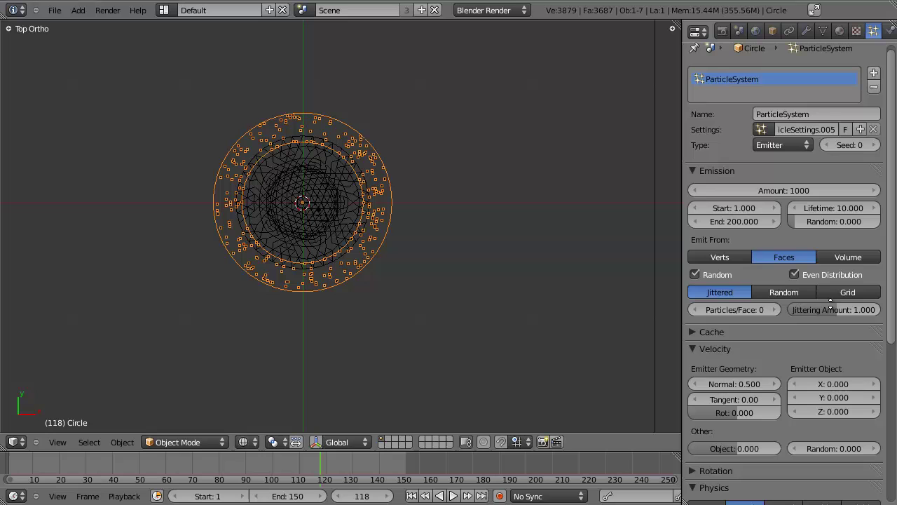
{"action": "left_click", "coordinate": [731, 221]}
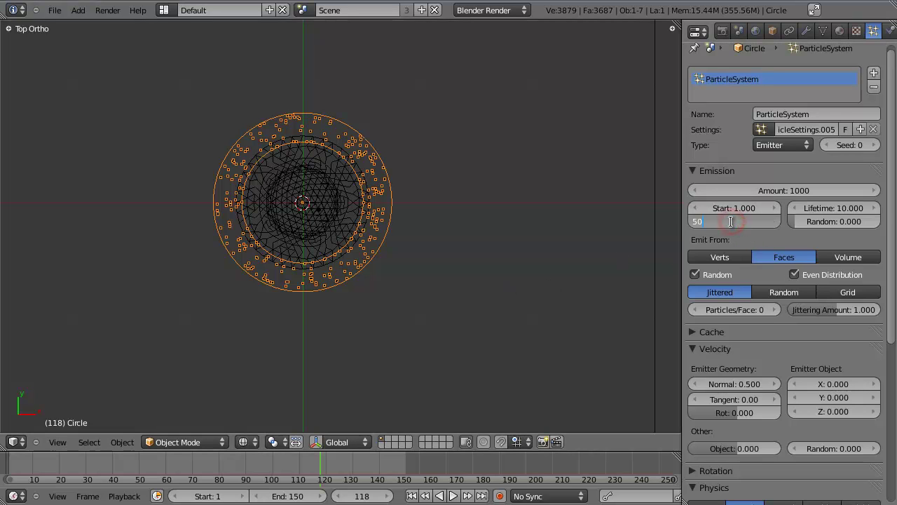
{"action": "type", "text": "50"}
{"action": "key", "text": "Return"}
{"action": "scroll", "coordinate": [769, 321], "scroll_direction": "down", "scroll_amount": 2}
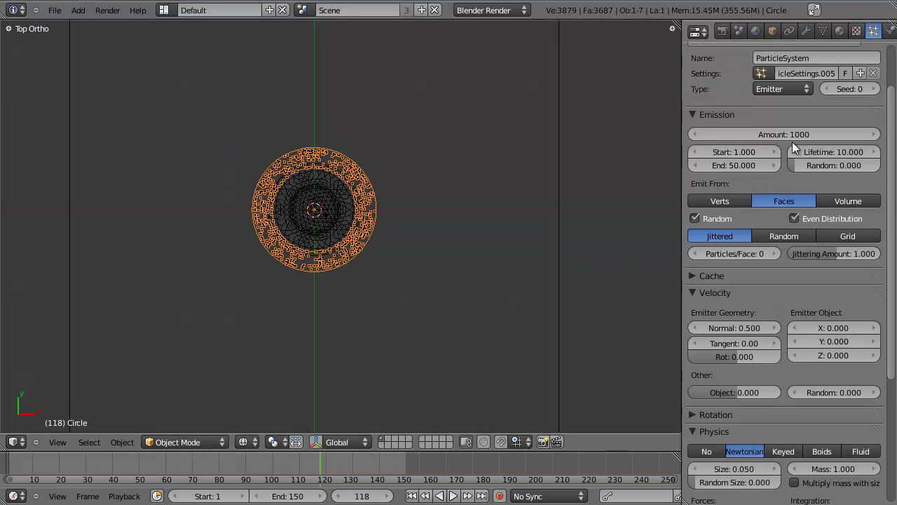
Step: Scale the ring down further so its outer edge sits just outside the emitter dome
{"action": "scroll", "coordinate": [429, 272], "scroll_direction": "down", "scroll_amount": 5}
{"action": "left_click", "coordinate": [406, 266]}
{"action": "scroll", "coordinate": [405, 305], "scroll_direction": "up", "scroll_amount": 1}
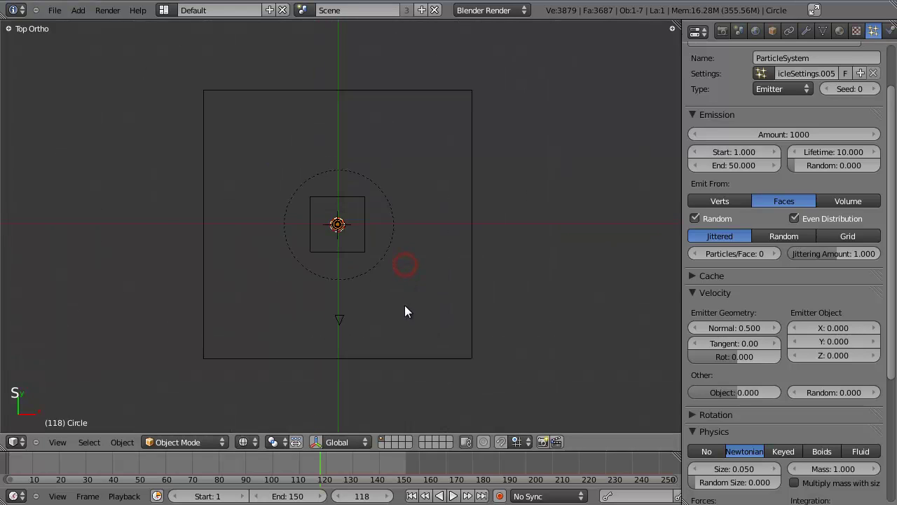
{"action": "scroll", "coordinate": [405, 311], "scroll_direction": "up", "scroll_amount": 3}
{"action": "middle_click_drag", "start_coordinate": [398, 281], "coordinate": [414, 239], "text": "shift"}
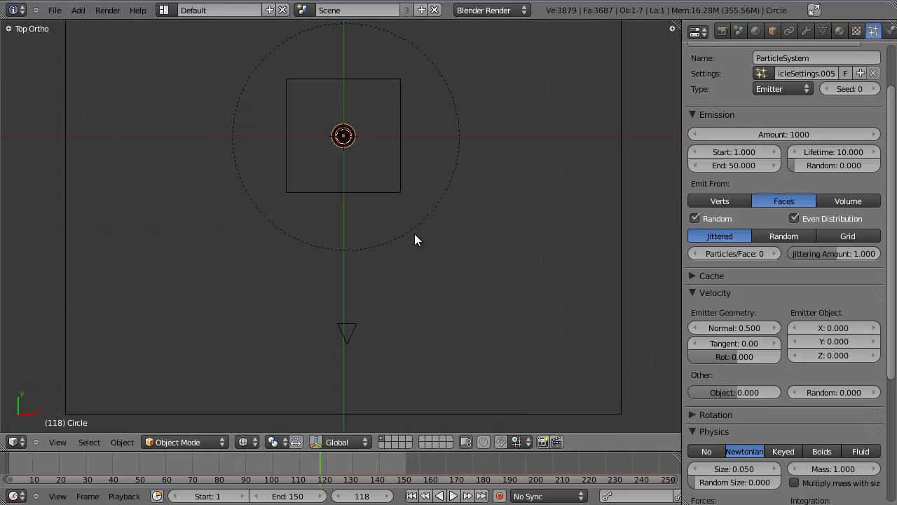
{"action": "middle_click_drag", "start_coordinate": [366, 271], "coordinate": [442, 302]}
{"action": "key", "text": "KP_7"}
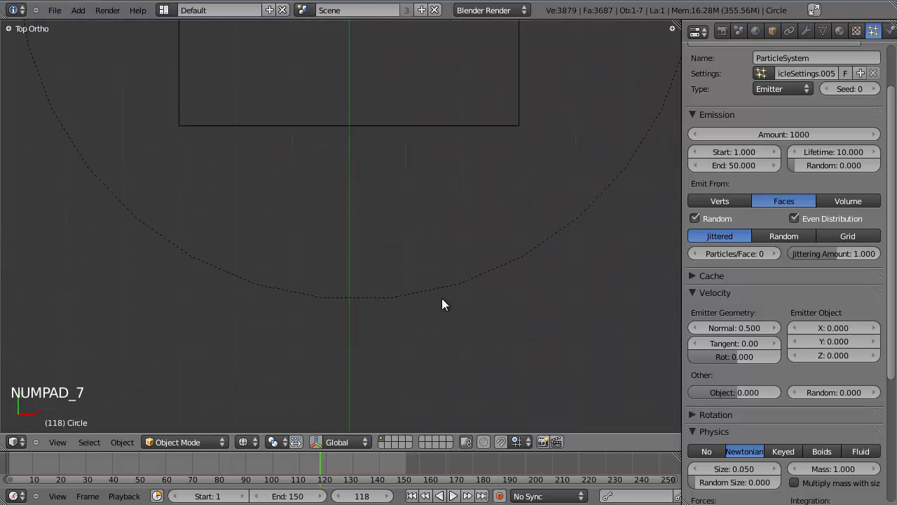
{"action": "scroll", "coordinate": [428, 260], "scroll_direction": "down", "scroll_amount": 1}
{"action": "middle_click_drag", "start_coordinate": [410, 212], "coordinate": [422, 320], "text": "shift"}
{"action": "scroll", "coordinate": [422, 320], "scroll_direction": "up", "scroll_amount": 1}
{"action": "scroll", "coordinate": [422, 320], "scroll_direction": "up", "scroll_amount": 3}
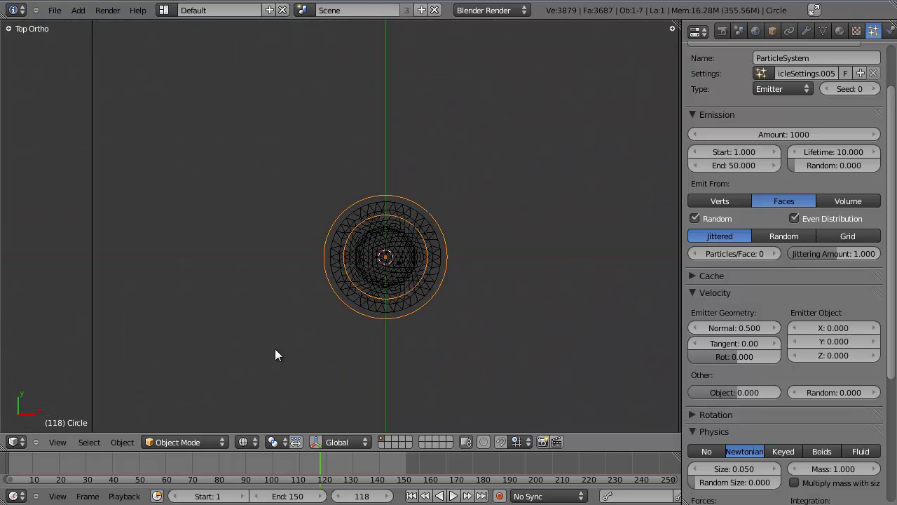
Step: Insert a scaling keyframe for the small ring at frame 1
{"action": "left_click", "coordinate": [412, 496]}
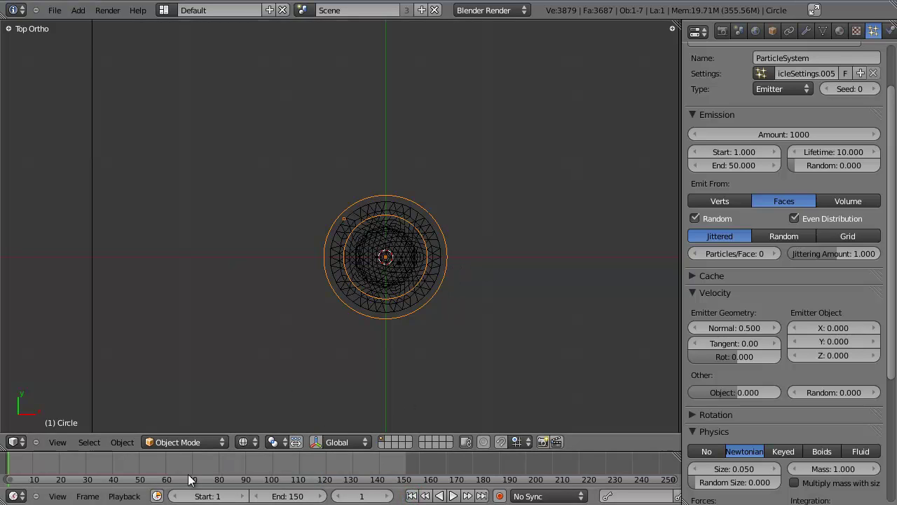
{"action": "scroll", "coordinate": [430, 296], "scroll_direction": "down", "scroll_amount": 2}
{"action": "key", "text": "i"}
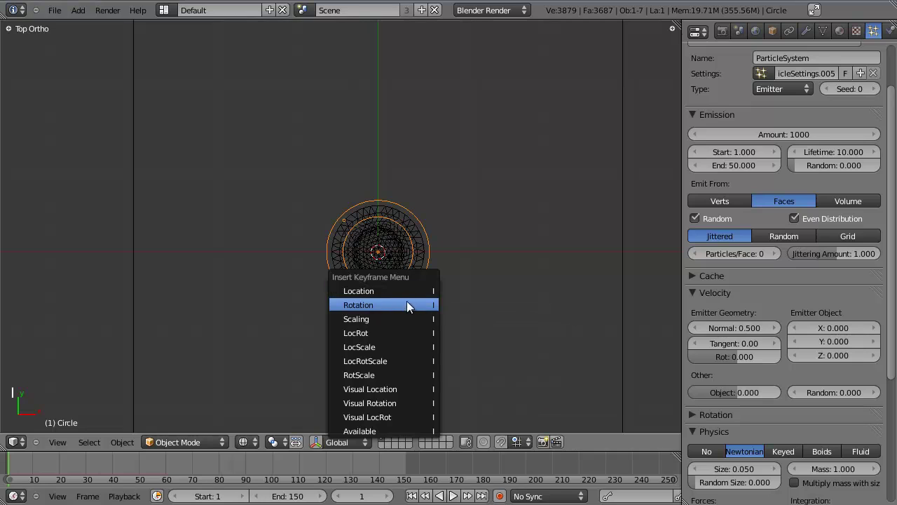
{"action": "left_click", "coordinate": [392, 319]}
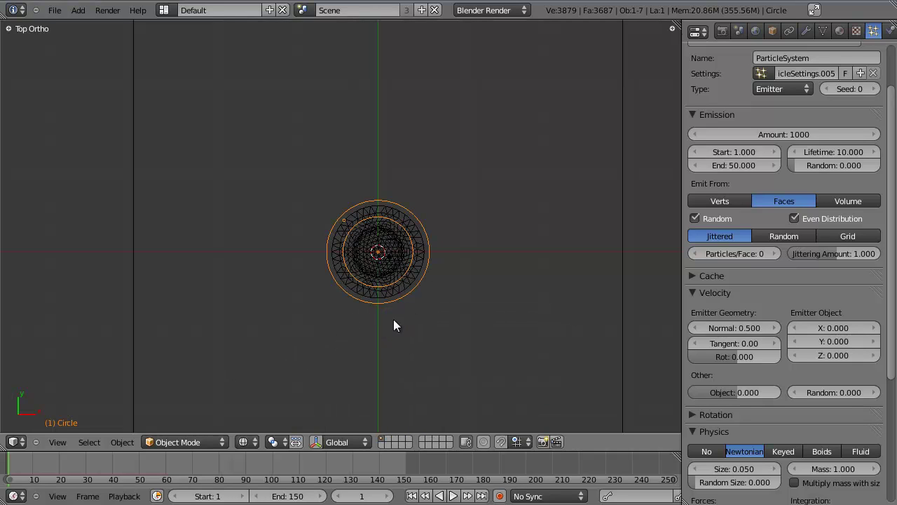
Step: At frame 70, scale the ring up until its inner edge reaches the camera, and insert a scaling keyframe
{"action": "scroll", "coordinate": [402, 276], "scroll_direction": "down", "scroll_amount": 8}
{"action": "middle_click_drag", "start_coordinate": [397, 296], "coordinate": [371, 200], "text": "shift"}
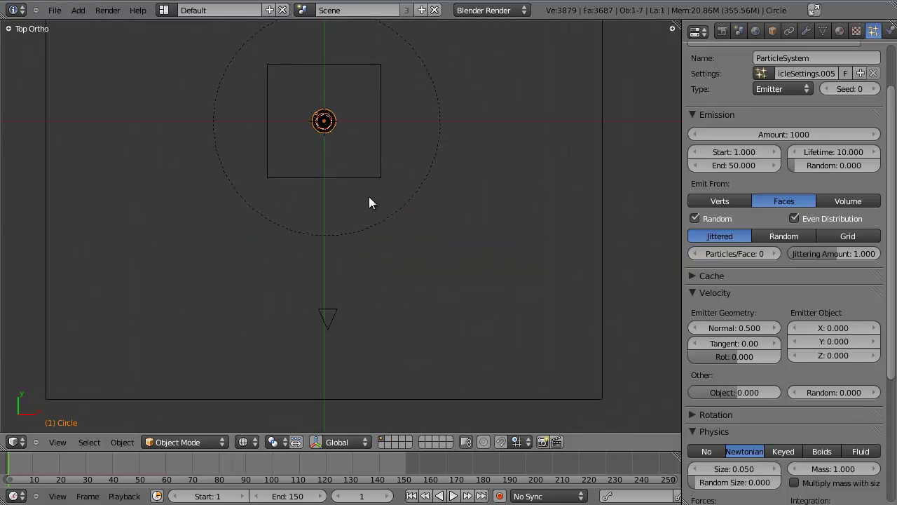
{"action": "scroll", "coordinate": [371, 200], "scroll_direction": "up", "scroll_amount": 2}
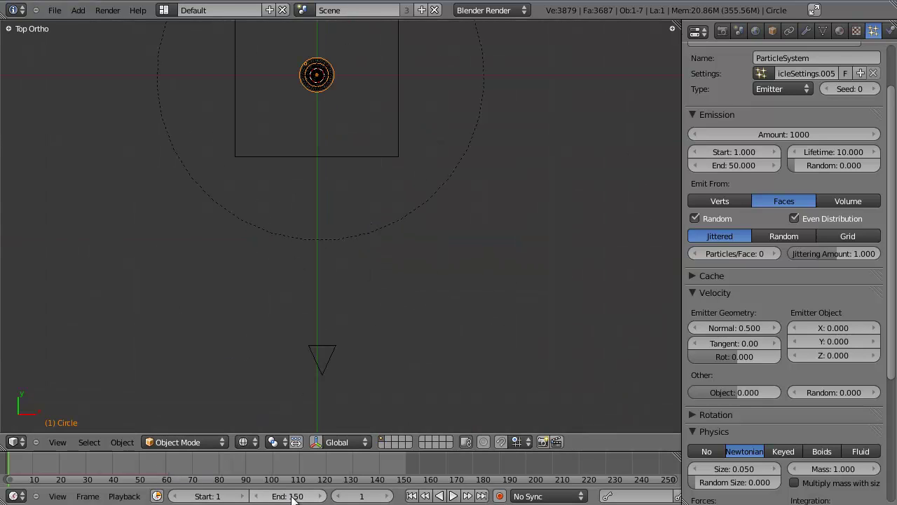
{"action": "left_click", "coordinate": [427, 285]}
{"action": "scroll", "coordinate": [424, 285], "scroll_direction": "down", "scroll_amount": 3}
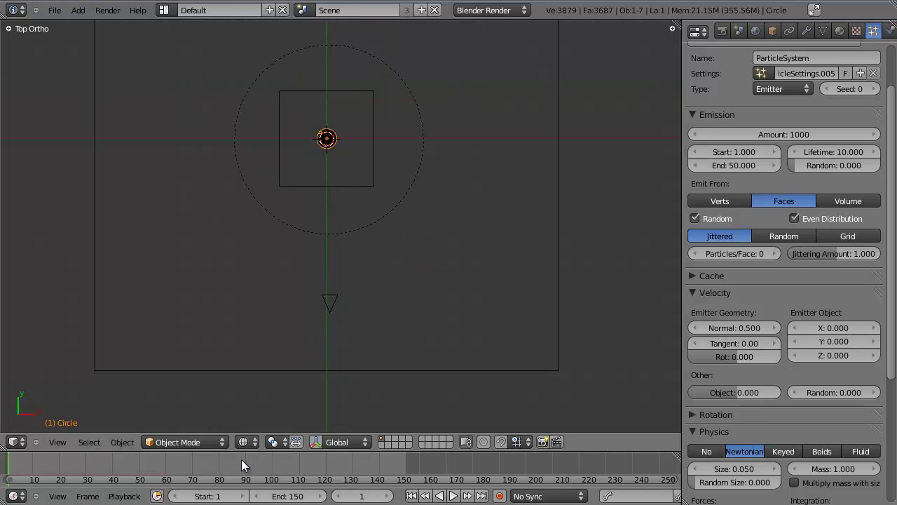
{"action": "left_click", "coordinate": [378, 496]}
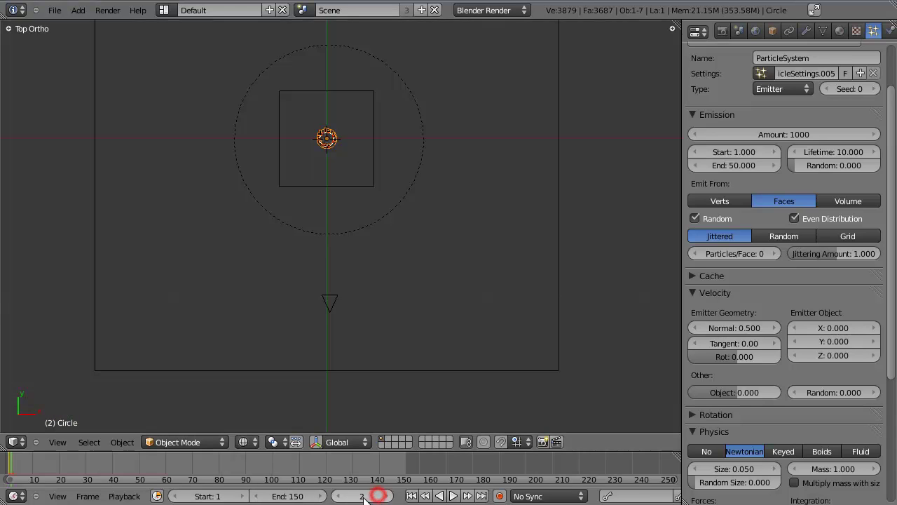
{"action": "type", "text": "70"}
{"action": "key", "text": "Return"}
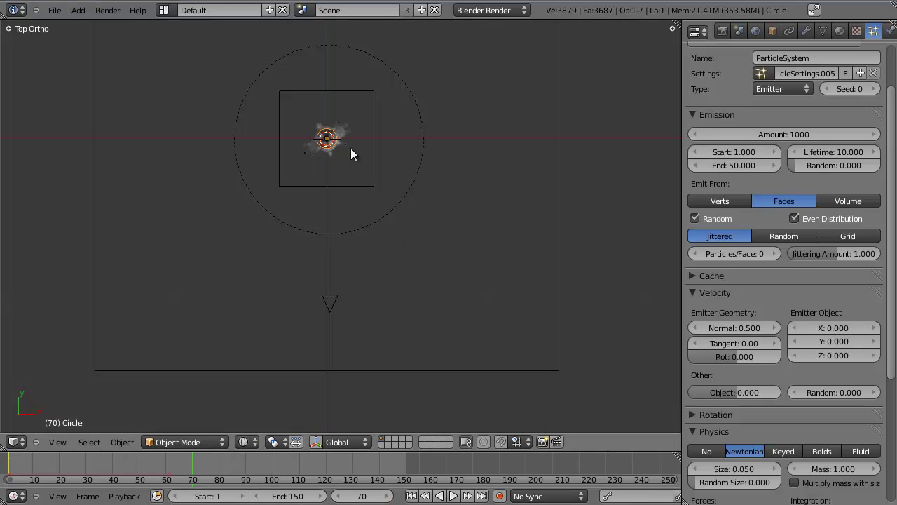
{"action": "key", "text": "s"}
{"action": "left_click", "coordinate": [297, 379]}
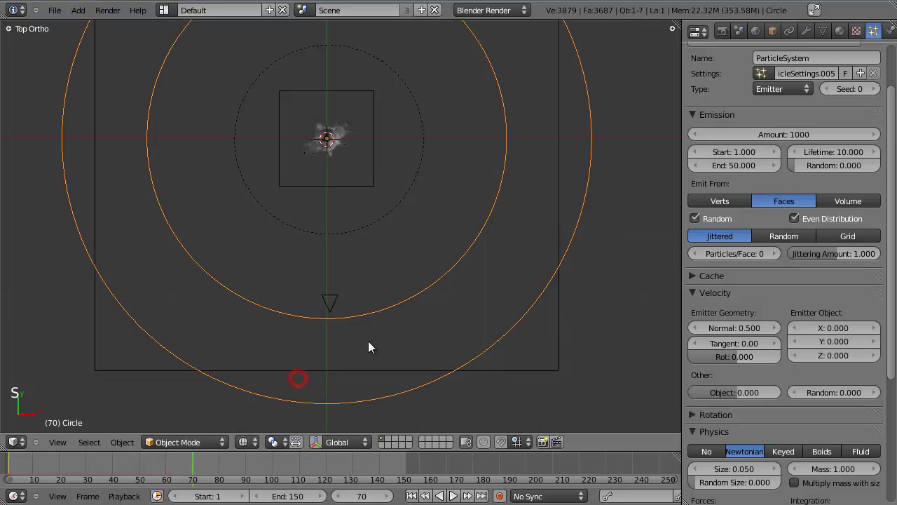
{"action": "key", "text": "i"}
{"action": "left_click", "coordinate": [368, 341]}
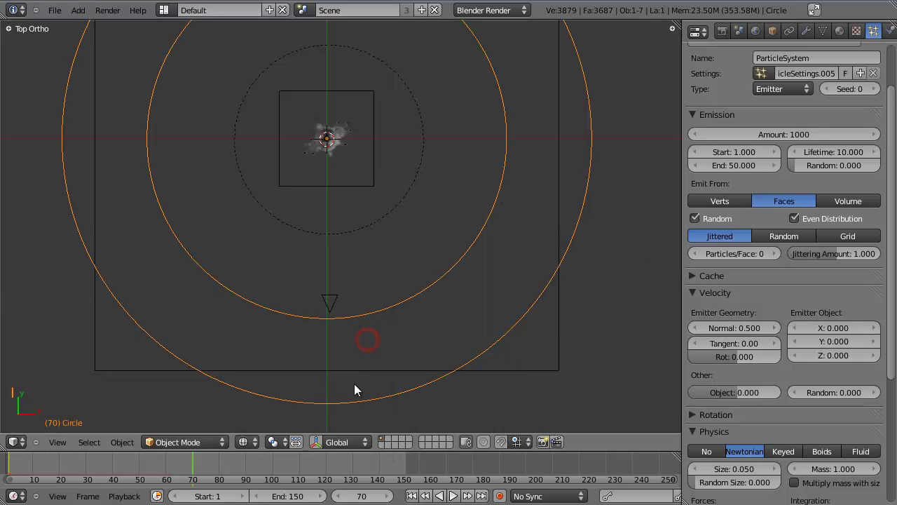
Step: Scrub to frame 30 and examine the particles on the expanding ring from an oblique view
{"action": "left_click_drag", "start_coordinate": [192, 460], "coordinate": [87, 468]}
{"action": "middle_click_drag", "start_coordinate": [274, 245], "coordinate": [435, 77]}
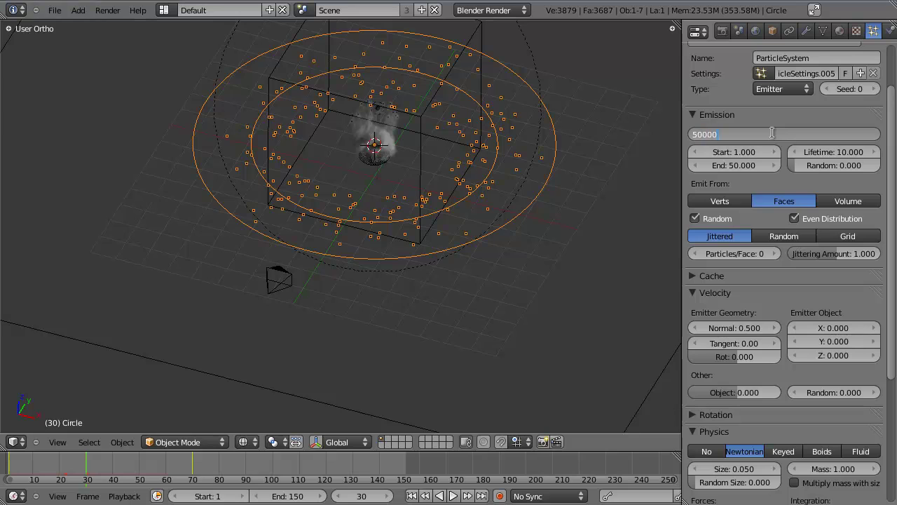
Step: Set the ring's particle amount to 50000 and its emission end frame to 70
{"action": "key", "text": "Return"}
{"action": "scroll", "coordinate": [747, 196], "scroll_direction": "down", "scroll_amount": 4}
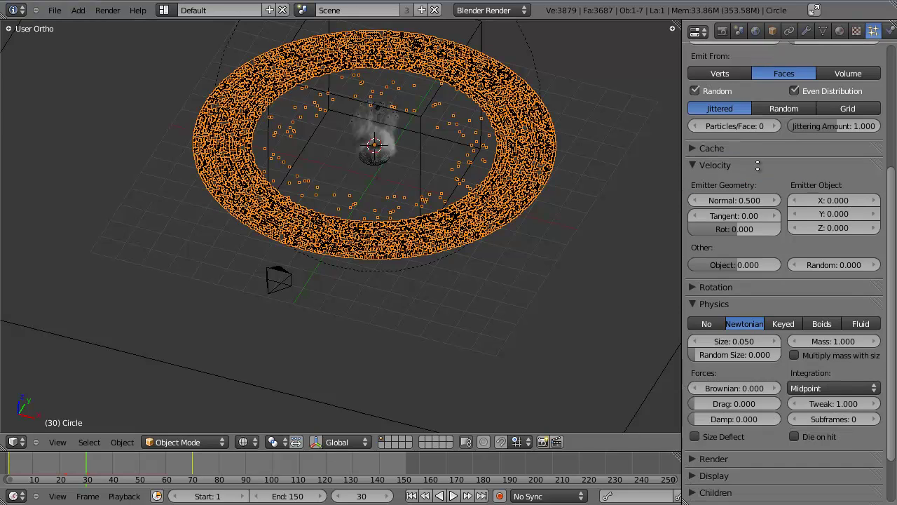
{"action": "scroll", "coordinate": [755, 242], "scroll_direction": "up", "scroll_amount": 5}
{"action": "left_click", "coordinate": [732, 194]}
{"action": "type", "text": "70"}
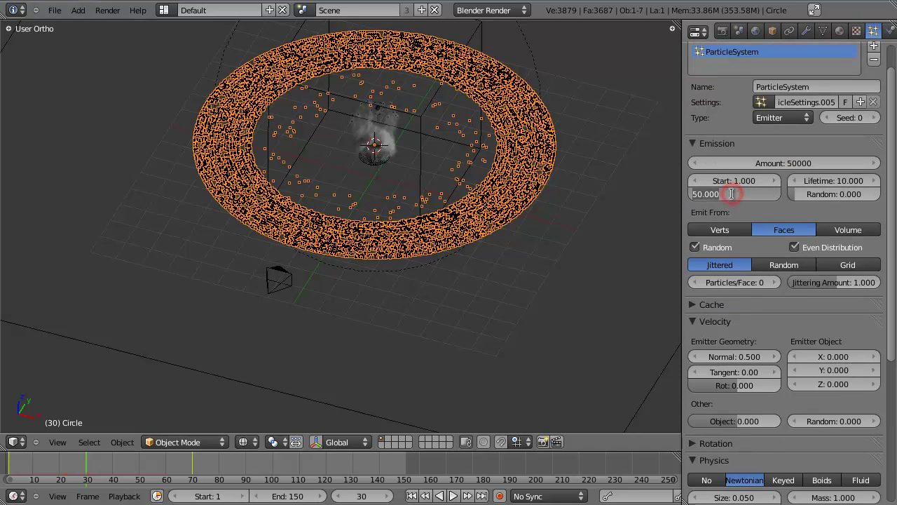
{"action": "key", "text": "Return"}
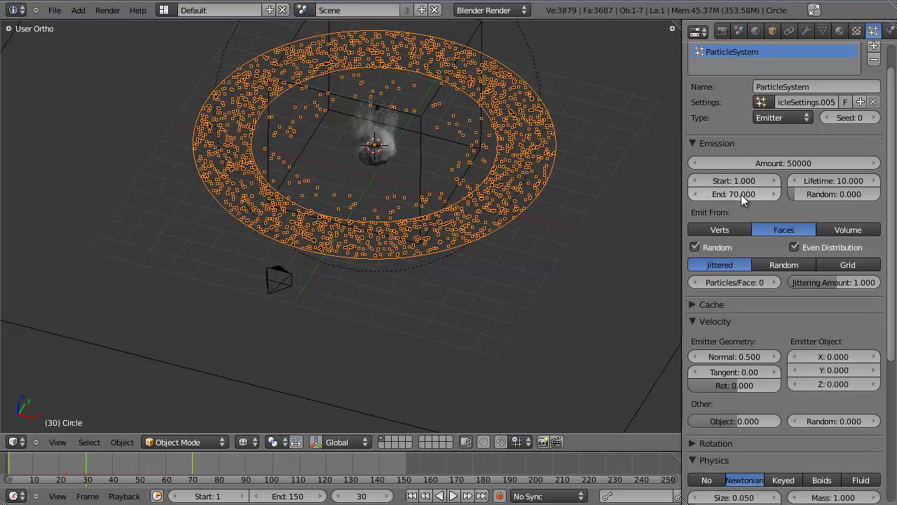
Step: Recalculate the normals of the entire ring mesh in Edit Mode and briefly play the animation from the front
{"action": "scroll", "coordinate": [748, 210], "scroll_direction": "down", "scroll_amount": 4}
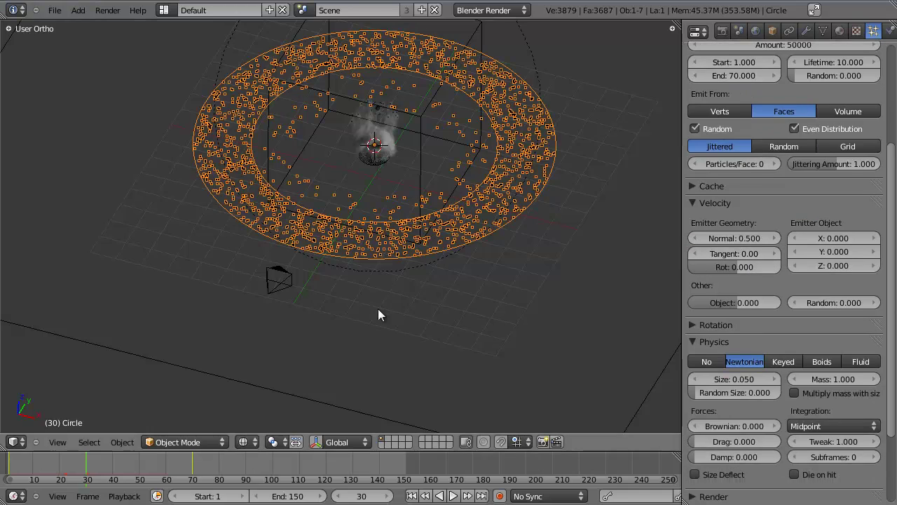
{"action": "middle_click_drag", "start_coordinate": [378, 309], "coordinate": [284, 221]}
{"action": "scroll", "coordinate": [501, 298], "scroll_direction": "up", "scroll_amount": 3}
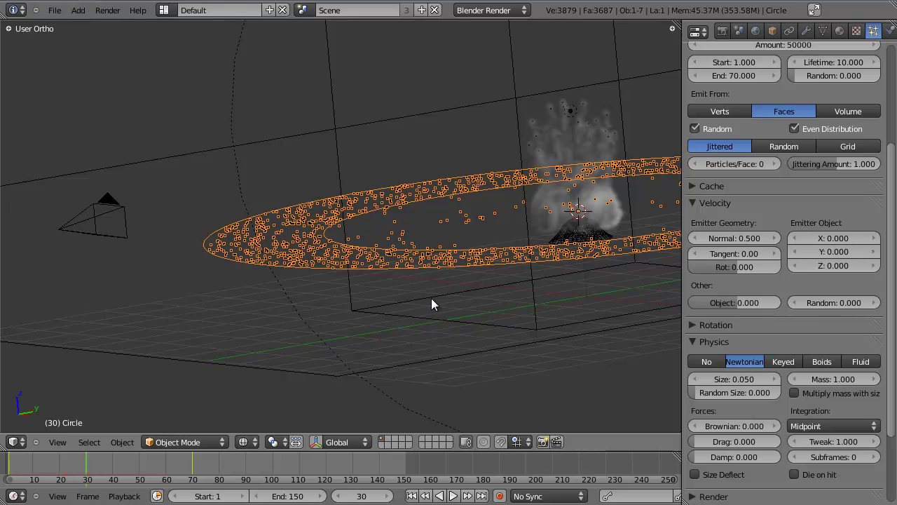
{"action": "middle_click_drag", "start_coordinate": [431, 298], "coordinate": [323, 323]}
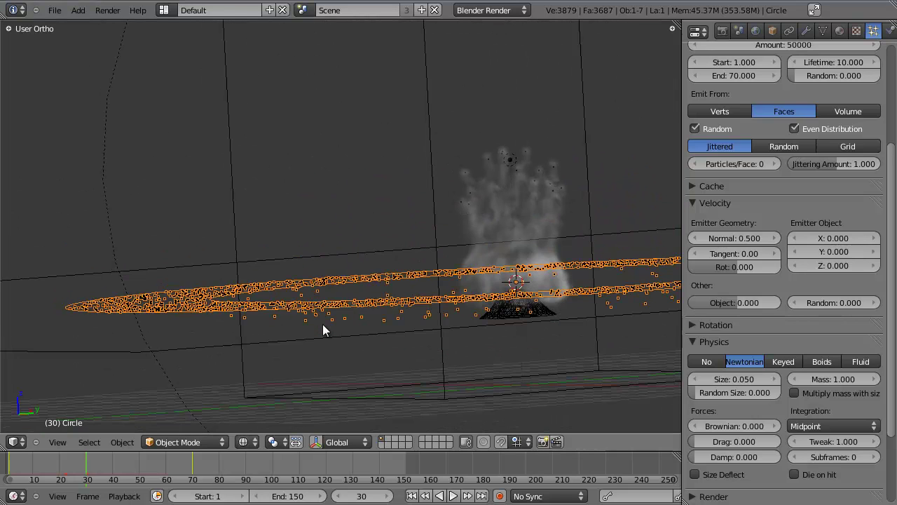
{"action": "key", "text": "KP_1"}
{"action": "key", "text": "Tab"}
{"action": "key", "text": "Tab"}
{"action": "key", "text": "t"}
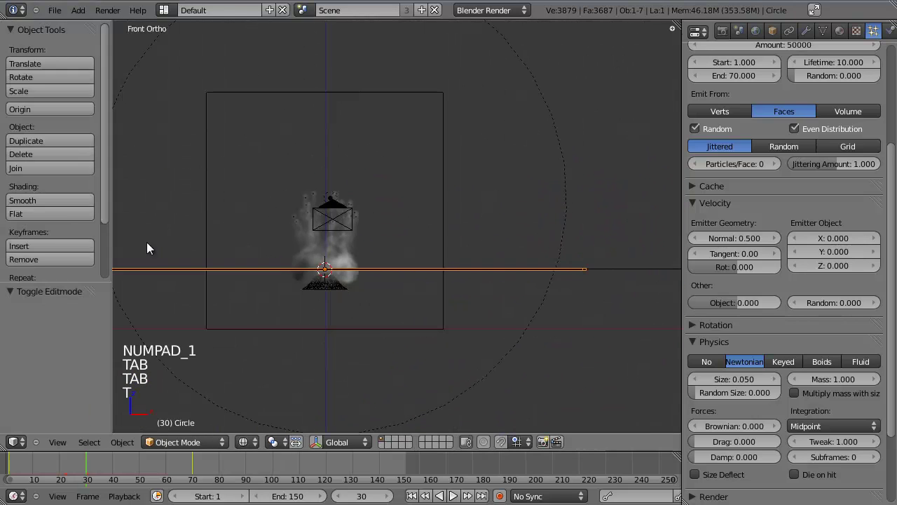
{"action": "scroll", "coordinate": [71, 131], "scroll_direction": "down", "scroll_amount": 4}
{"action": "key", "text": "Tab"}
{"action": "key", "text": "a"}
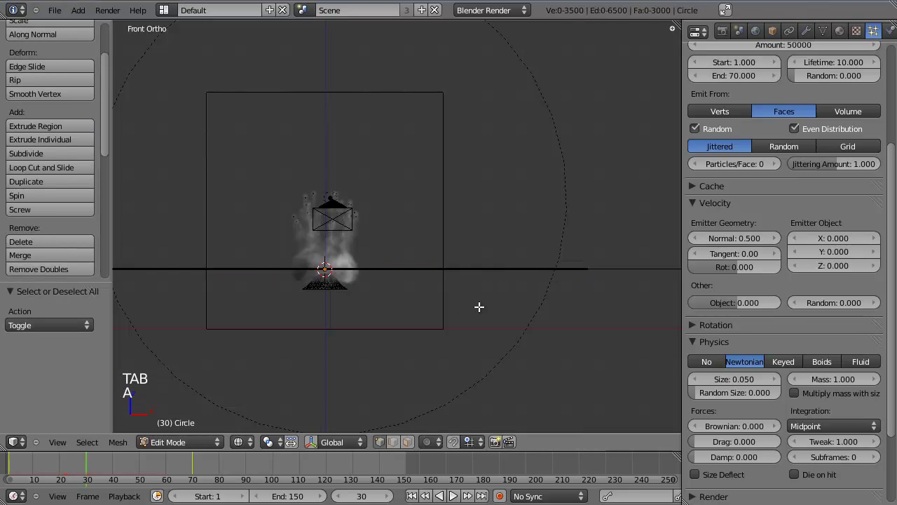
{"action": "key", "text": "a"}
{"action": "scroll", "coordinate": [72, 219], "scroll_direction": "down", "scroll_amount": 4}
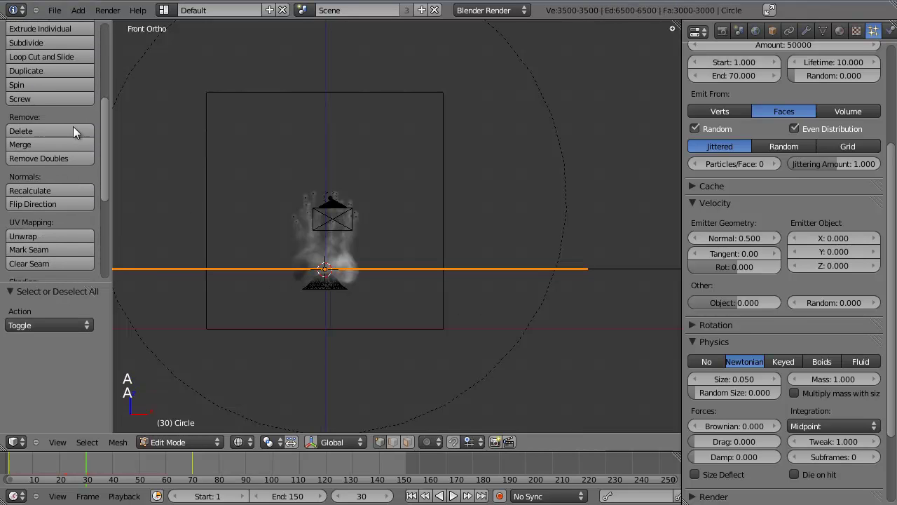
{"action": "left_click", "coordinate": [35, 190]}
{"action": "key", "text": "Tab"}
{"action": "scroll", "coordinate": [340, 257], "scroll_direction": "down", "scroll_amount": 2}
{"action": "scroll", "coordinate": [342, 262], "scroll_direction": "up", "scroll_amount": 3}
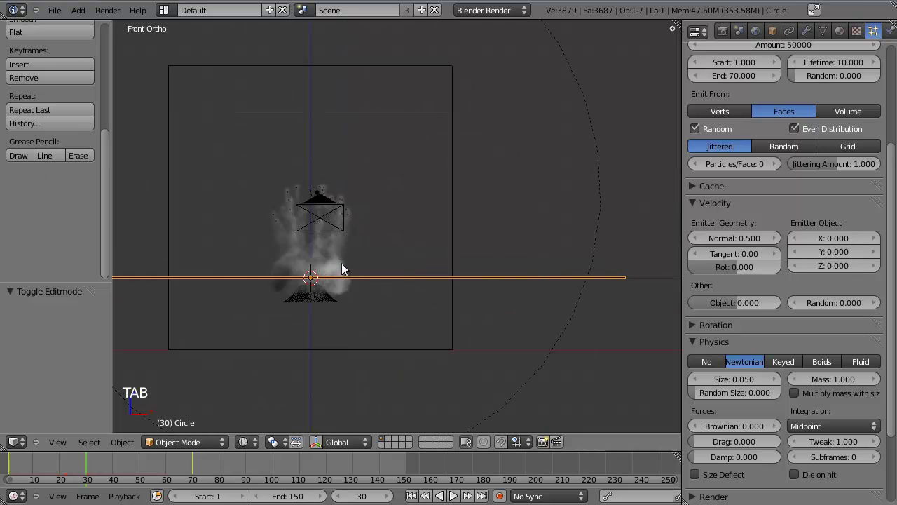
{"action": "key", "text": "alt+a"}
{"action": "key", "text": "Escape"}
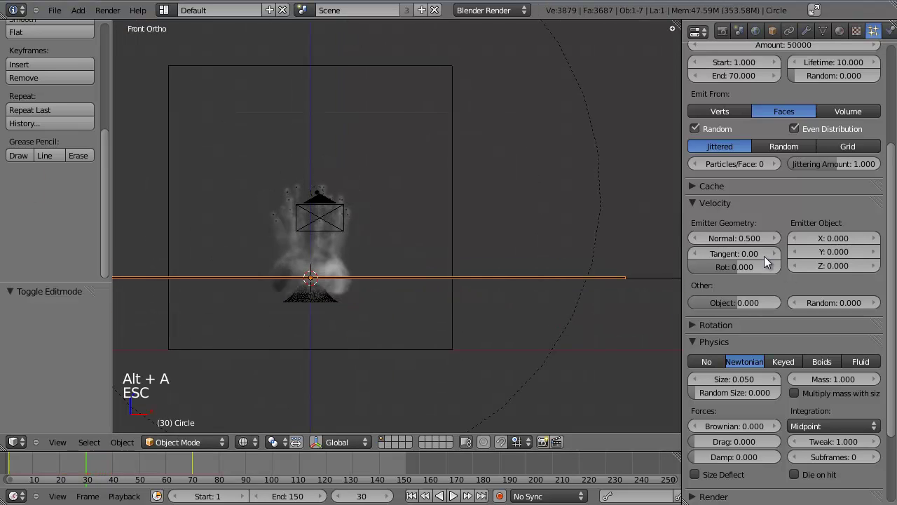
Step: Set the gravity field weight of the ring's particle system to 0
{"action": "scroll", "coordinate": [763, 388], "scroll_direction": "down", "scroll_amount": 4}
{"action": "left_click", "coordinate": [707, 443]}
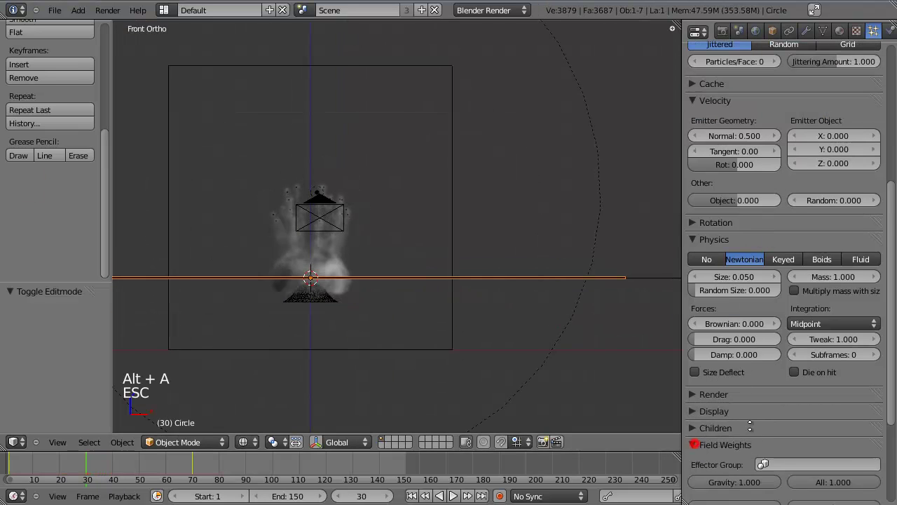
{"action": "scroll", "coordinate": [737, 381], "scroll_direction": "down", "scroll_amount": 5}
{"action": "left_click", "coordinate": [687, 312]}
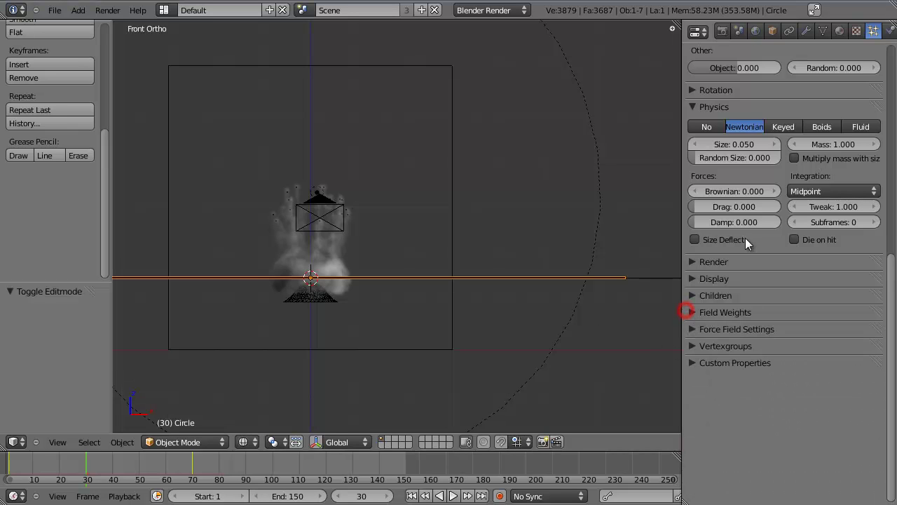
{"action": "double_click", "coordinate": [688, 315]}
{"action": "scroll", "coordinate": [744, 285], "scroll_direction": "up", "scroll_amount": 4}
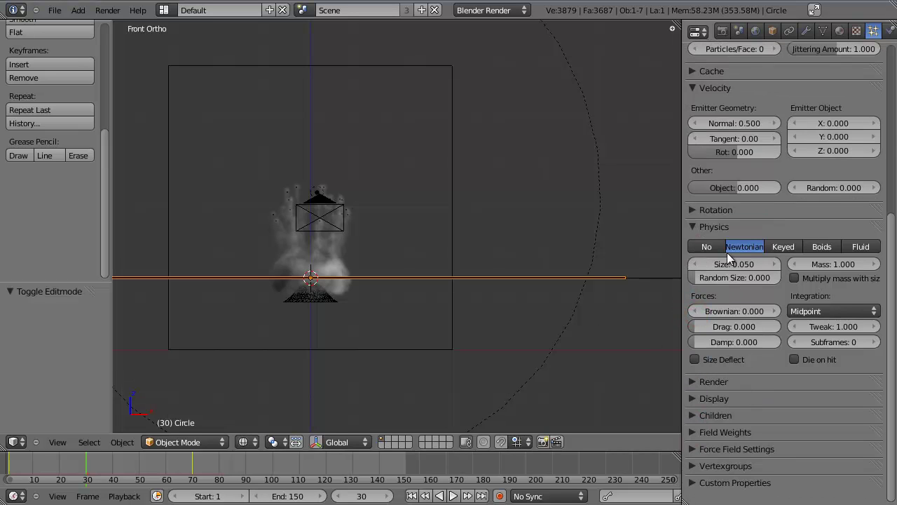
{"action": "scroll", "coordinate": [693, 275], "scroll_direction": "up", "scroll_amount": 2}
{"action": "scroll", "coordinate": [744, 261], "scroll_direction": "up", "scroll_amount": 2}
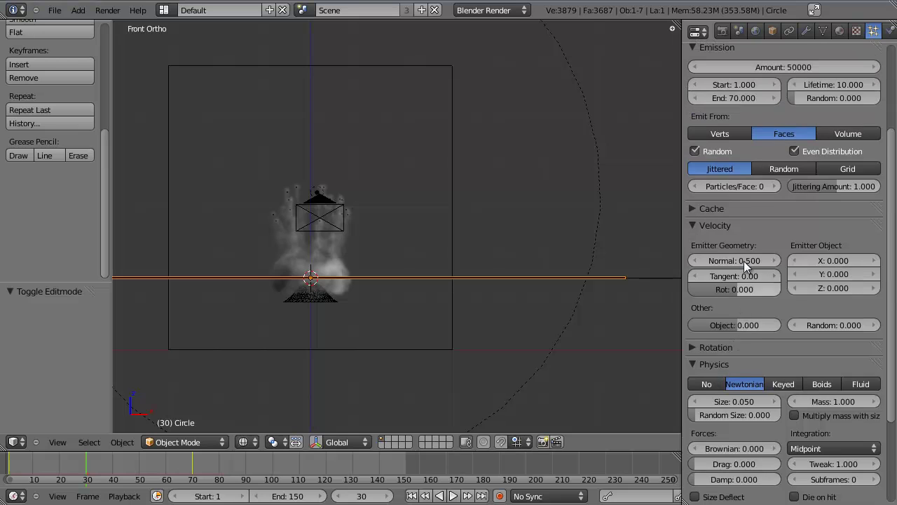
Step: Play the animation from the front, stop it, and flip the direction of the ring mesh's normals
{"action": "left_click", "coordinate": [737, 260]}
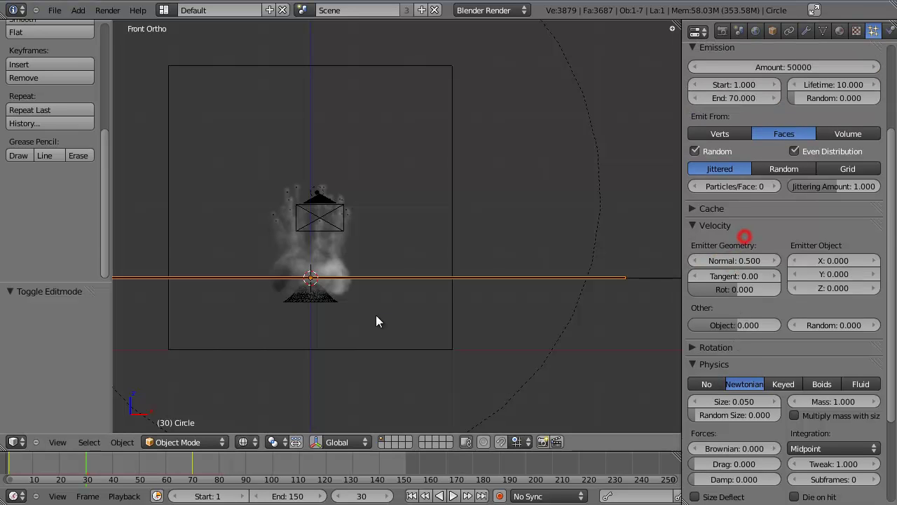
{"action": "key", "text": "alt+a"}
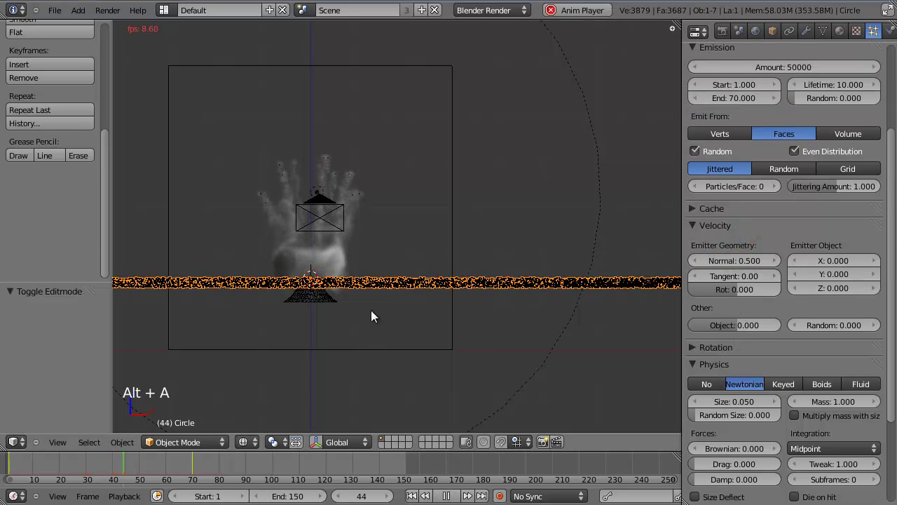
{"action": "key", "text": "Escape"}
{"action": "key", "text": "Tab"}
{"action": "key", "text": "Tab"}
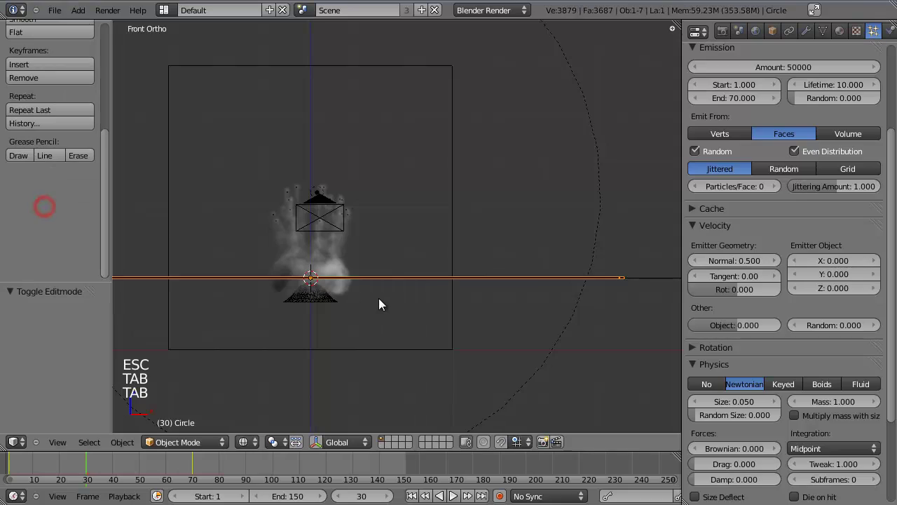
Step: Play the animation from oblique and front views to check which way the ring emits its particles
{"action": "key", "text": "alt+a"}
{"action": "key", "text": "Escape"}
{"action": "middle_click_drag", "start_coordinate": [379, 298], "coordinate": [315, 256]}
{"action": "scroll", "coordinate": [375, 315], "scroll_direction": "up", "scroll_amount": 2}
{"action": "key", "text": "alt+a"}
{"action": "scroll", "coordinate": [375, 316], "scroll_direction": "down", "scroll_amount": 3}
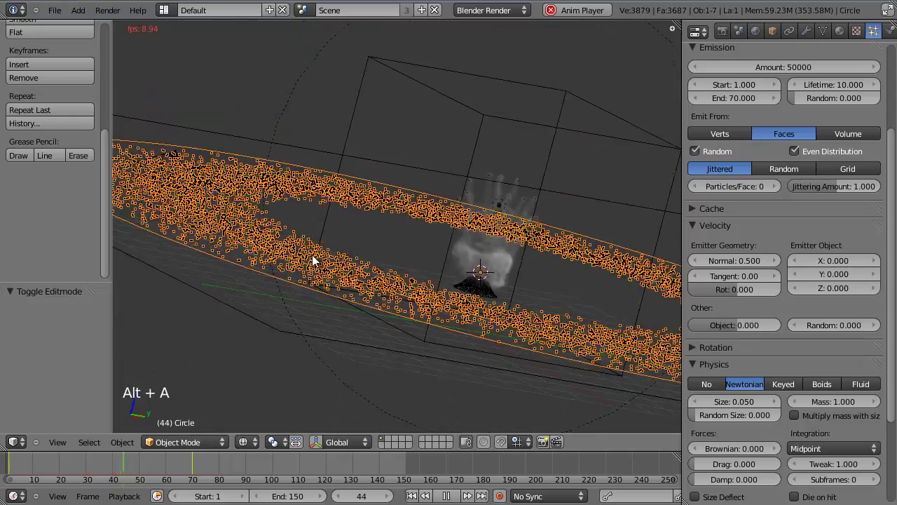
{"action": "scroll", "coordinate": [316, 259], "scroll_direction": "down", "scroll_amount": 2}
{"action": "key", "text": "Escape"}
{"action": "key", "text": "KP_1"}
{"action": "scroll", "coordinate": [386, 195], "scroll_direction": "up", "scroll_amount": 3}
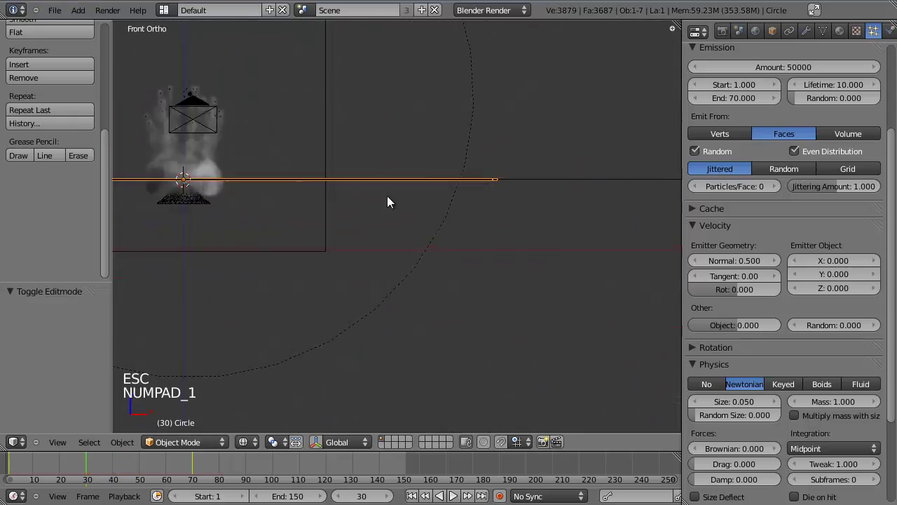
{"action": "key", "text": "alt+a"}
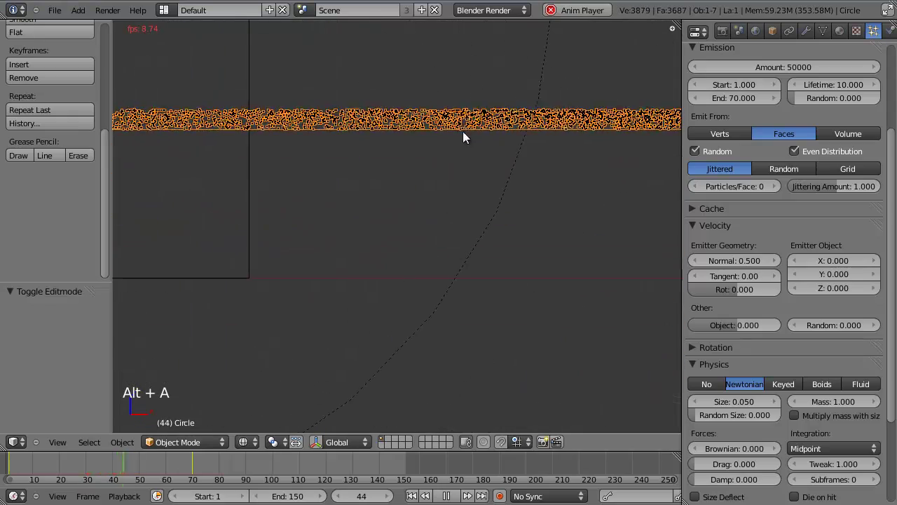
{"action": "key", "text": "Escape"}
{"action": "scroll", "coordinate": [470, 186], "scroll_direction": "down", "scroll_amount": 2}
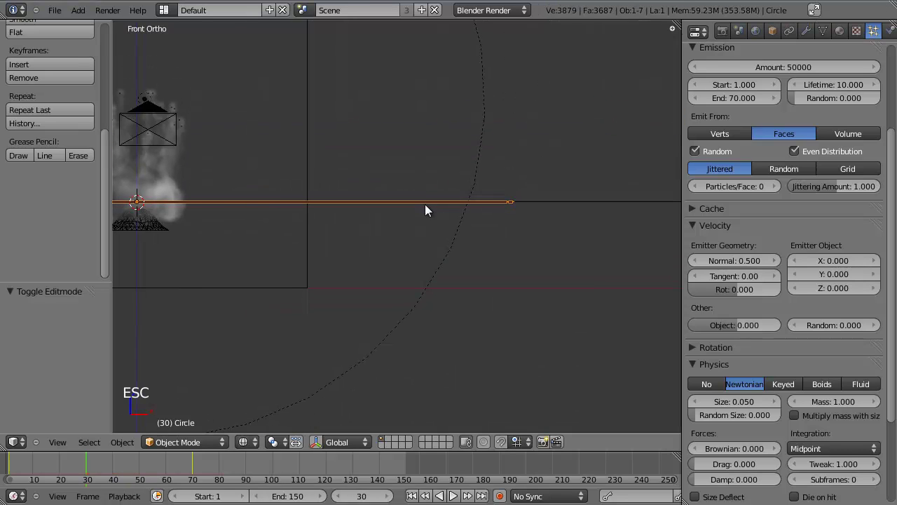
Step: Set the gravity field weight of the ring's particles to 0.2
{"action": "scroll", "coordinate": [420, 237], "scroll_direction": "up", "scroll_amount": 2}
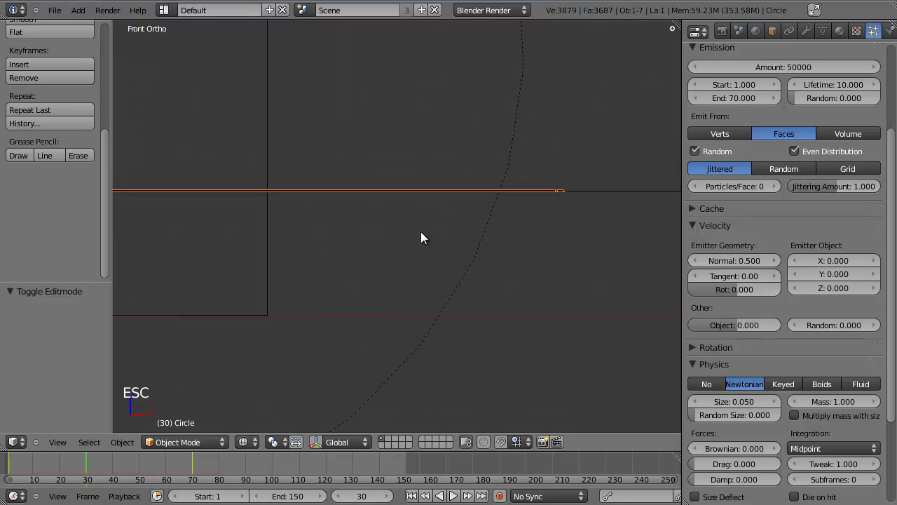
{"action": "scroll", "coordinate": [783, 354], "scroll_direction": "down", "scroll_amount": 5}
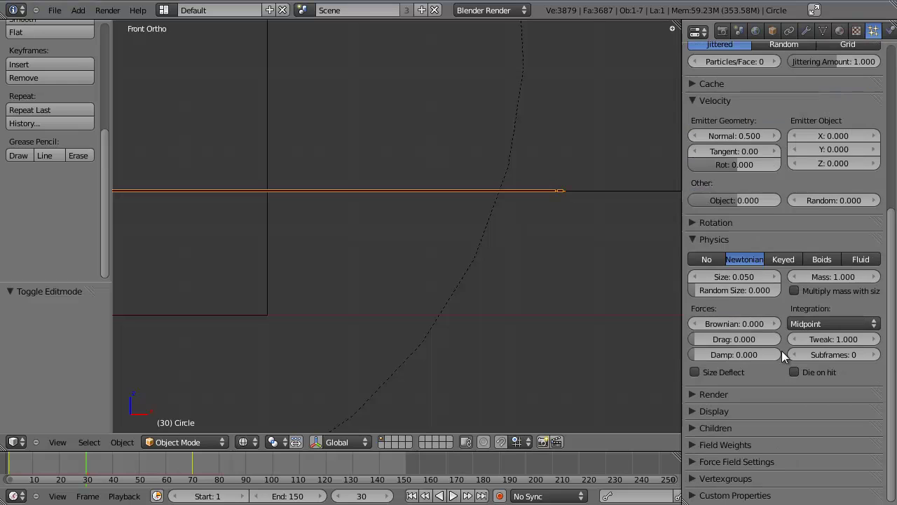
{"action": "left_click", "coordinate": [694, 445]}
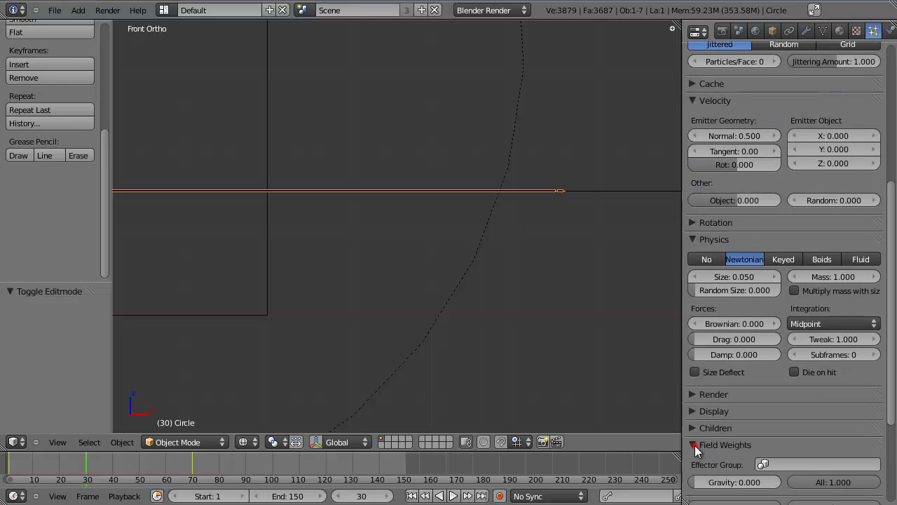
{"action": "scroll", "coordinate": [694, 445], "scroll_direction": "down", "scroll_amount": 2}
{"action": "left_click_drag", "start_coordinate": [753, 419], "coordinate": [684, 364]}
Step: Play the animation in solid shading and examine the ring's particle motion from above, the front and a low angle
{"action": "key", "text": "alt+a"}
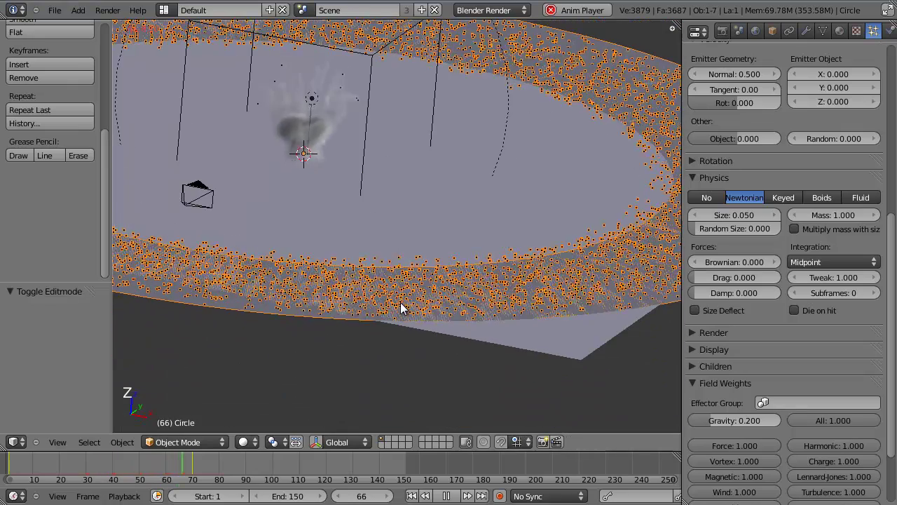
{"action": "key", "text": "Escape"}
{"action": "key", "text": "KP_1"}
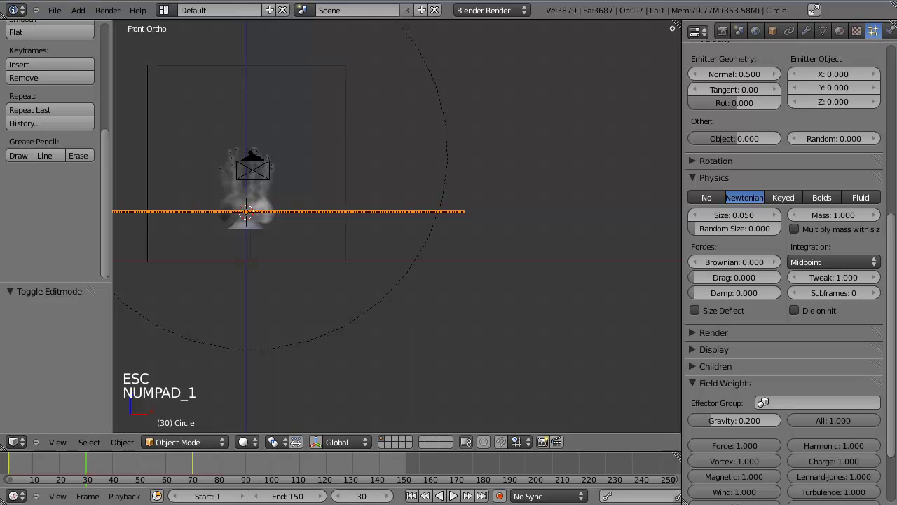
{"action": "scroll", "coordinate": [449, 338], "scroll_direction": "up", "scroll_amount": 3}
{"action": "key", "text": "alt+a"}
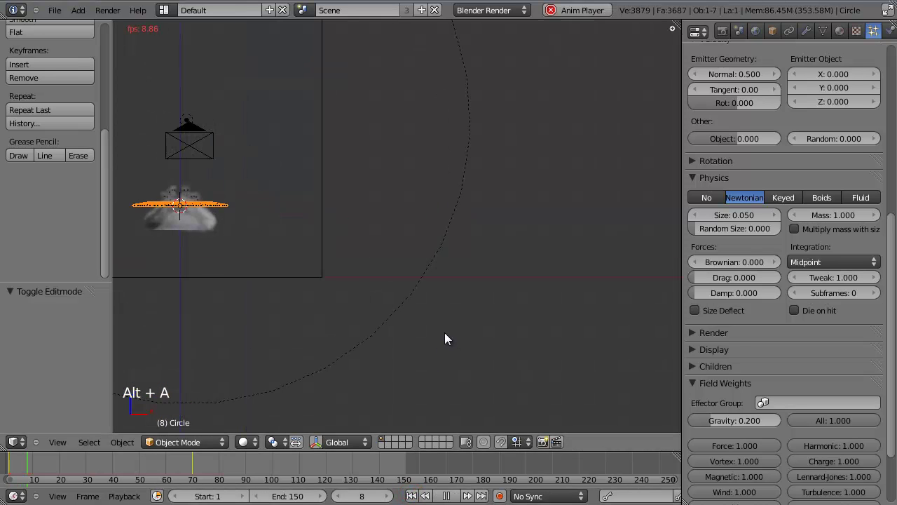
{"action": "scroll", "coordinate": [433, 327], "scroll_direction": "up", "scroll_amount": 2}
{"action": "middle_click_drag", "start_coordinate": [252, 235], "coordinate": [431, 263], "text": "shift"}
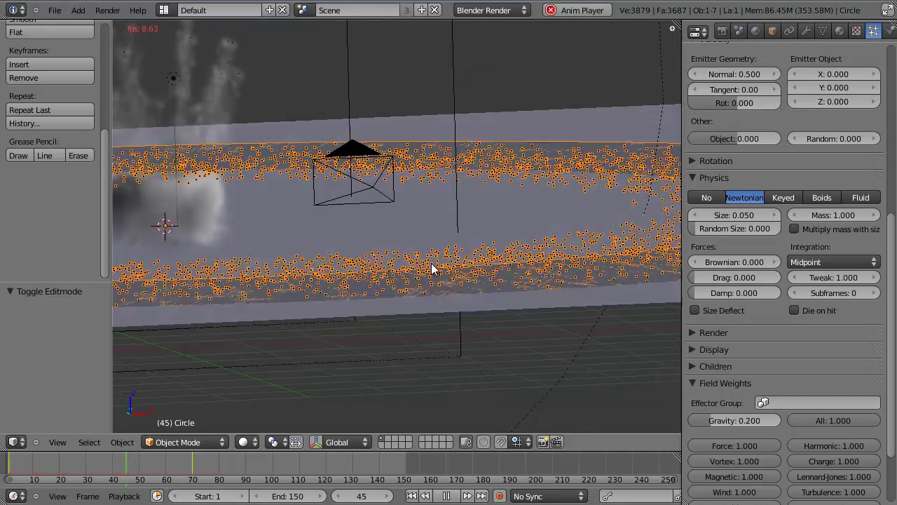
{"action": "key", "text": "Escape"}
Step: Replay the animation, pause at frame 56, and examine the expanded particle ring around the camera from several angles
{"action": "key", "text": "alt+a"}
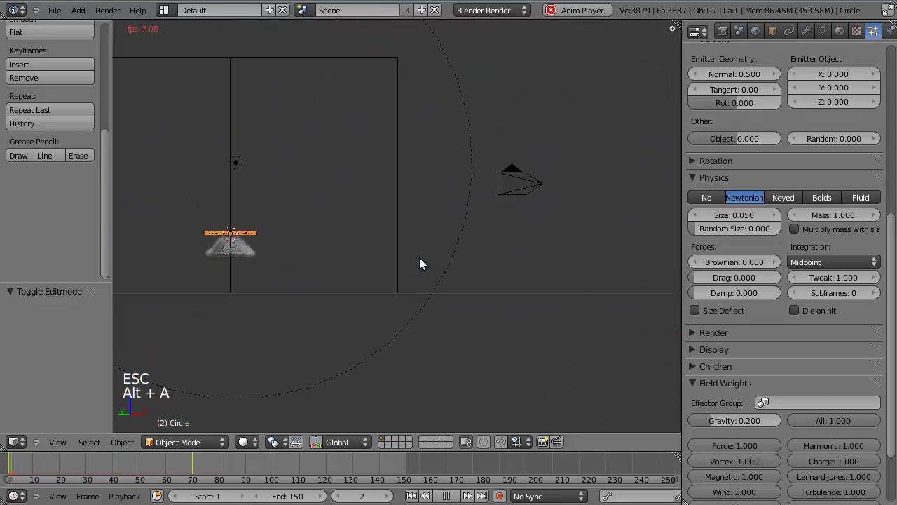
{"action": "middle_click_drag", "start_coordinate": [329, 258], "coordinate": [408, 278]}
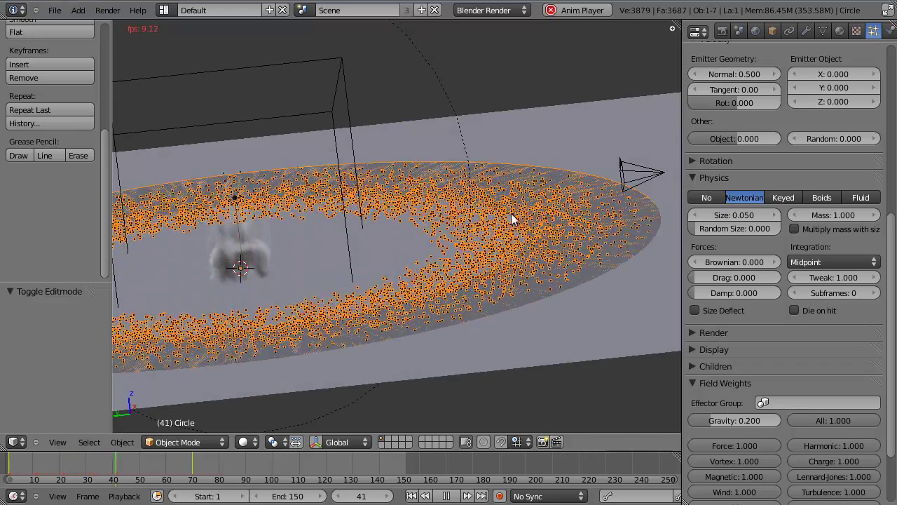
{"action": "scroll", "coordinate": [490, 257], "scroll_direction": "down", "scroll_amount": 4}
{"action": "key", "text": "alt+a"}
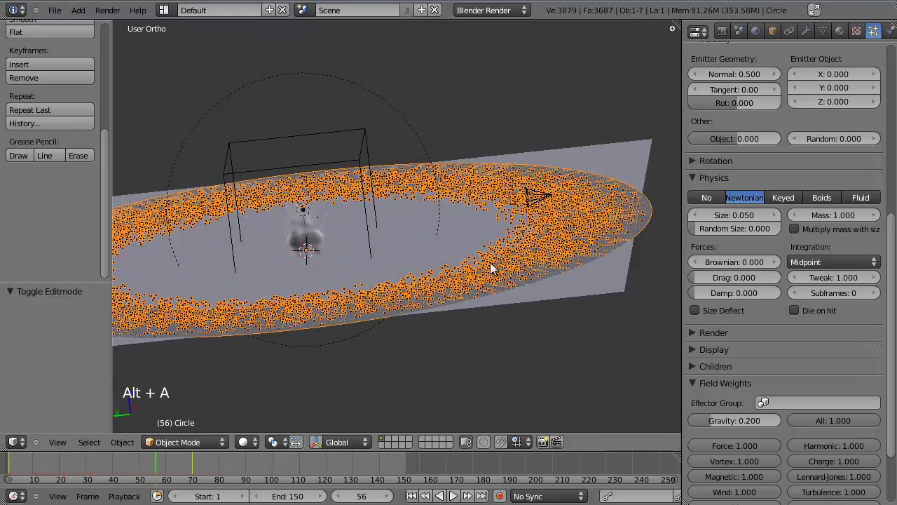
{"action": "middle_click_drag", "start_coordinate": [490, 262], "coordinate": [407, 281]}
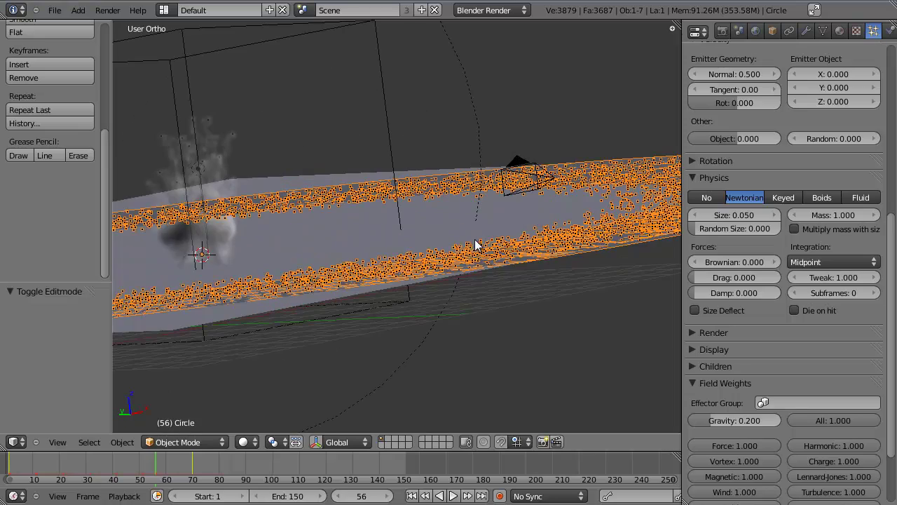
{"action": "middle_click_drag", "start_coordinate": [460, 267], "coordinate": [391, 324]}
{"action": "scroll", "coordinate": [392, 324], "scroll_direction": "down", "scroll_amount": 2}
{"action": "middle_click_drag", "start_coordinate": [477, 324], "coordinate": [406, 320]}
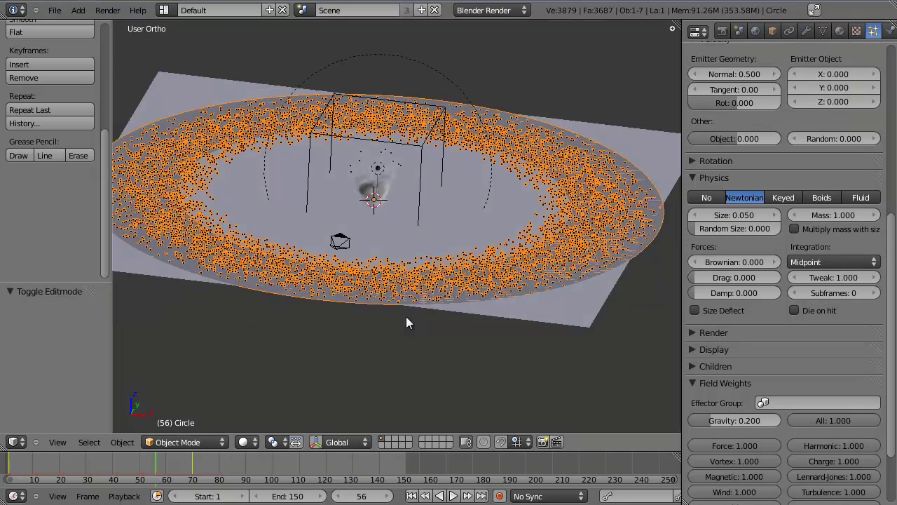
Step: Give the particle ring a new material and set its type to Halo
{"action": "left_click", "coordinate": [839, 31]}
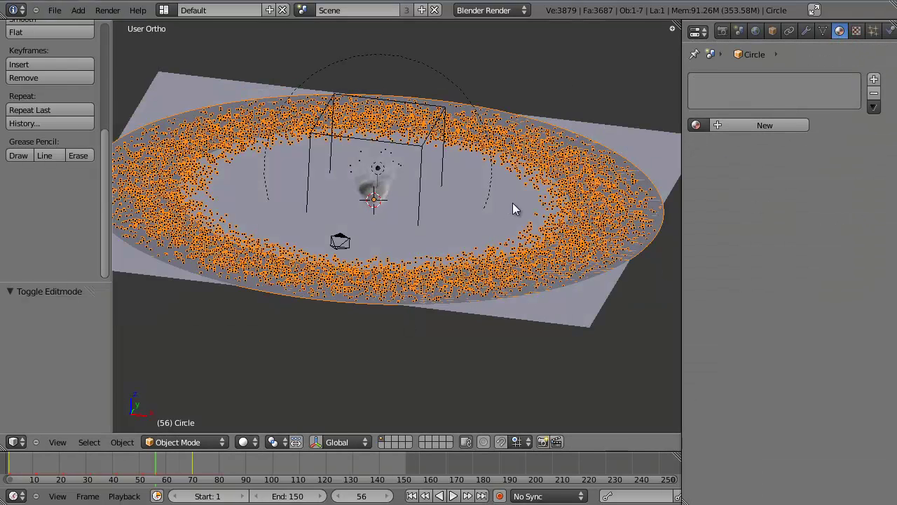
{"action": "left_click", "coordinate": [781, 125]}
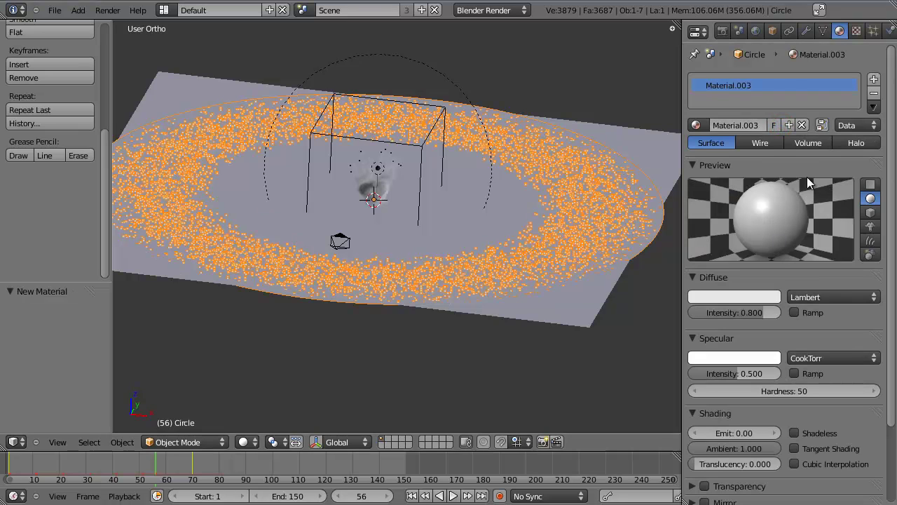
{"action": "left_click", "coordinate": [843, 143]}
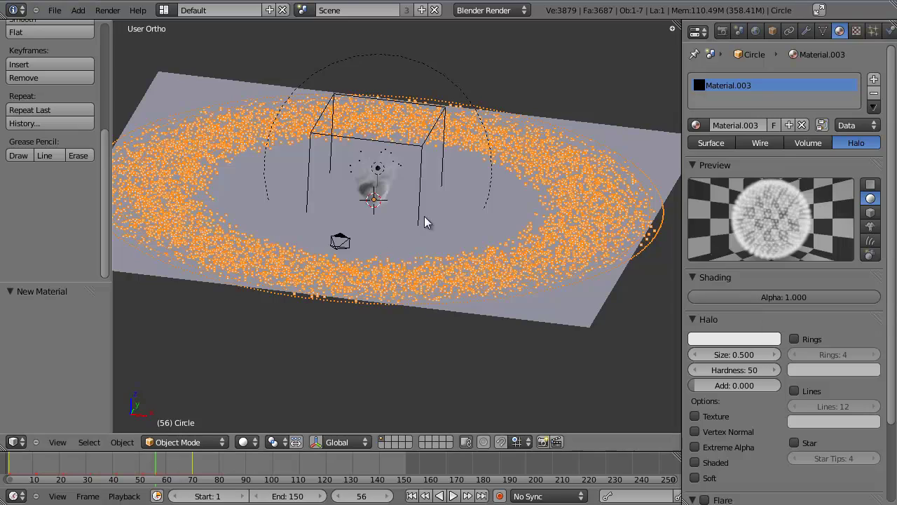
{"action": "middle_click_drag", "start_coordinate": [424, 216], "coordinate": [396, 231]}
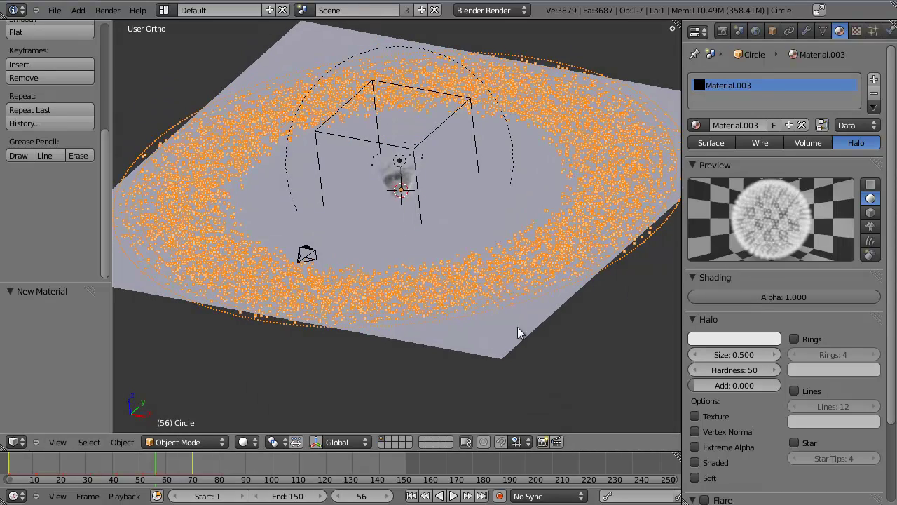
{"action": "scroll", "coordinate": [413, 287], "scroll_direction": "down", "scroll_amount": 3}
{"action": "scroll", "coordinate": [415, 287], "scroll_direction": "up", "scroll_amount": 4}
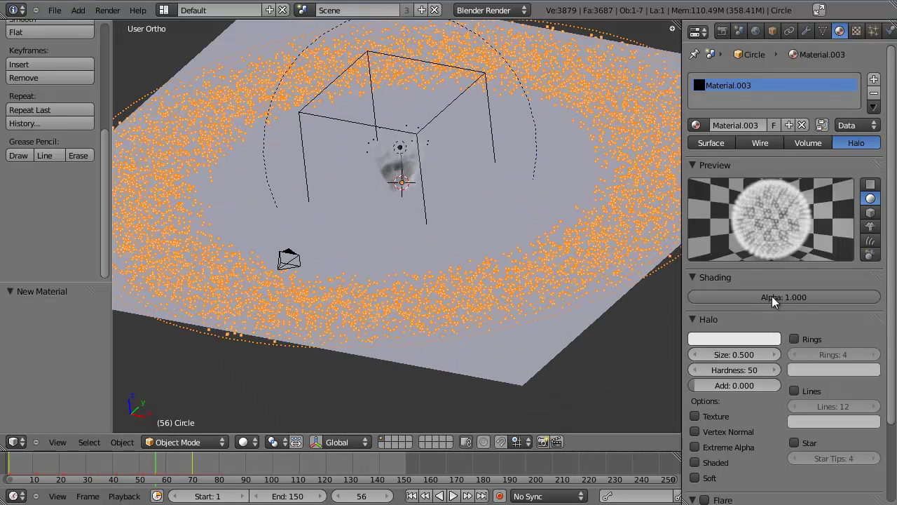
Step: Set the ring's halo material to alpha 0.05, a nearly white color, size 0.3 and hardness 6
{"action": "left_click_drag", "start_coordinate": [780, 295], "coordinate": [633, 304]}
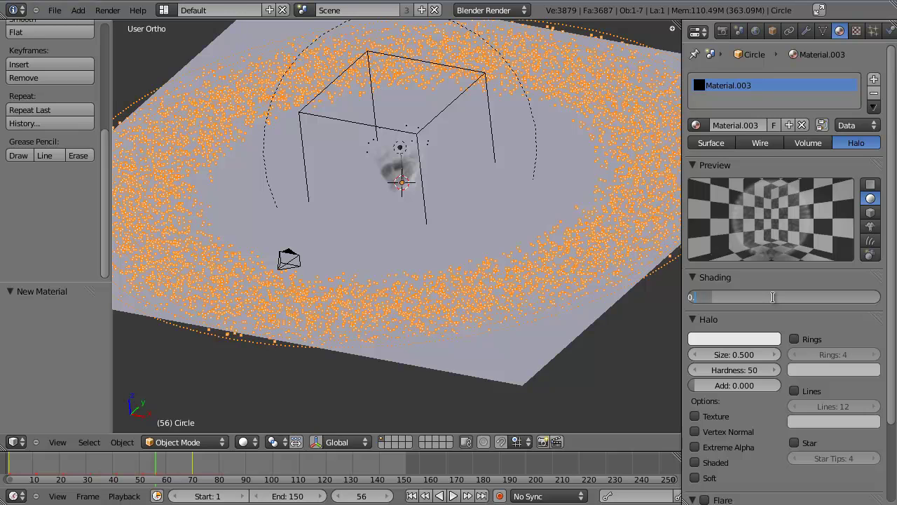
{"action": "type", "text": "05"}
{"action": "key", "text": "Return"}
{"action": "left_click", "coordinate": [709, 339]}
{"action": "left_click", "coordinate": [699, 226]}
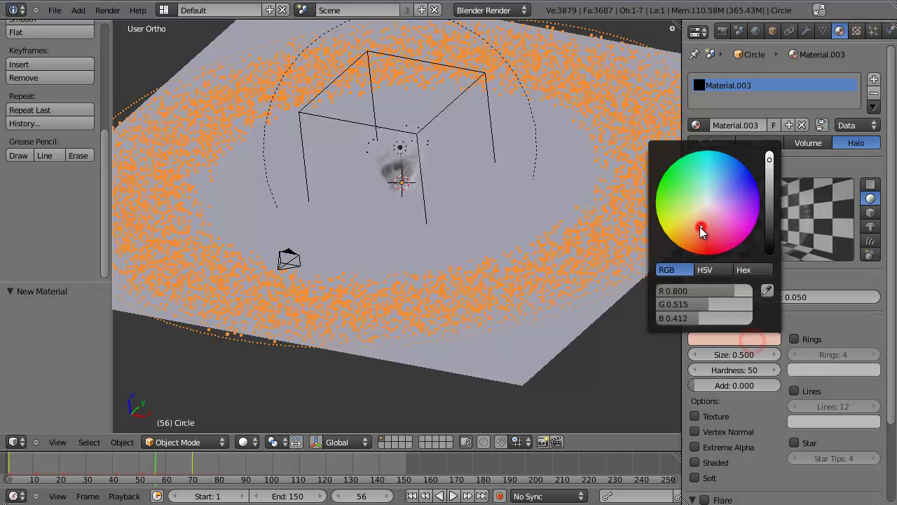
{"action": "left_click_drag", "start_coordinate": [700, 226], "coordinate": [708, 204]}
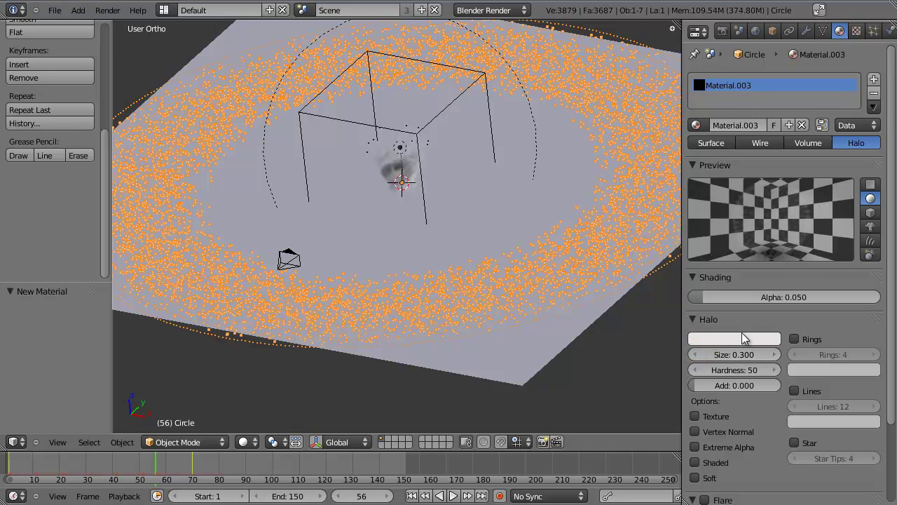
{"action": "scroll", "coordinate": [742, 342], "scroll_direction": "down", "scroll_amount": 2}
{"action": "left_click_drag", "start_coordinate": [711, 326], "coordinate": [664, 314]}
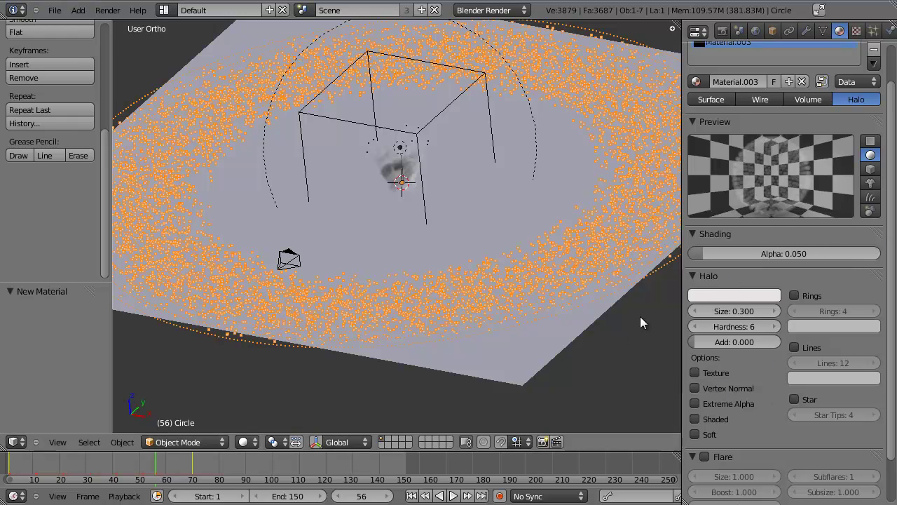
{"action": "scroll", "coordinate": [694, 315], "scroll_direction": "up", "scroll_amount": 2}
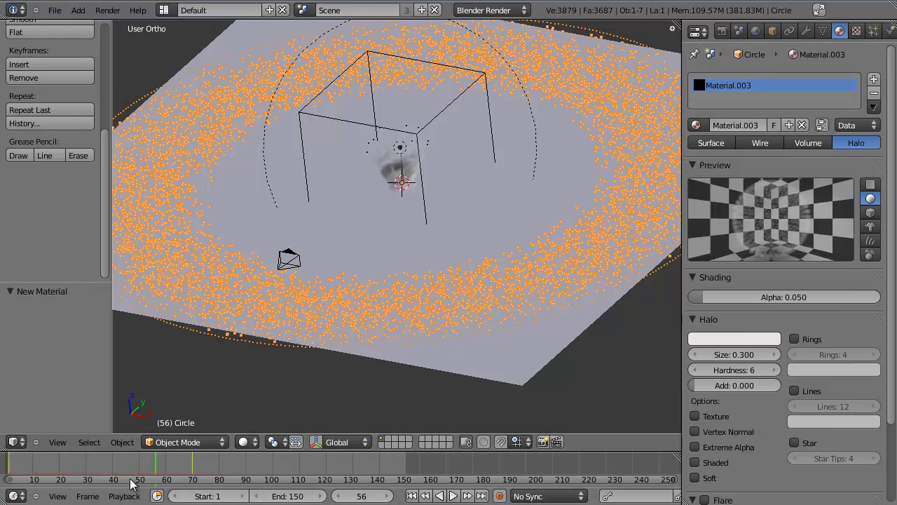
Step: Save the file and render frame 30 from the camera view to check the ring's halo
{"action": "left_click_drag", "start_coordinate": [131, 481], "coordinate": [107, 481]}
{"action": "key", "text": "KP_0"}
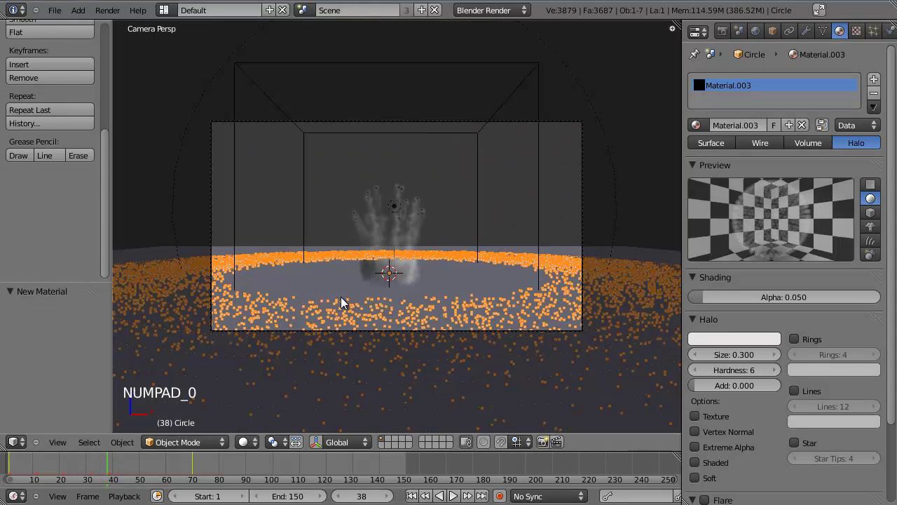
{"action": "left_click", "coordinate": [86, 465]}
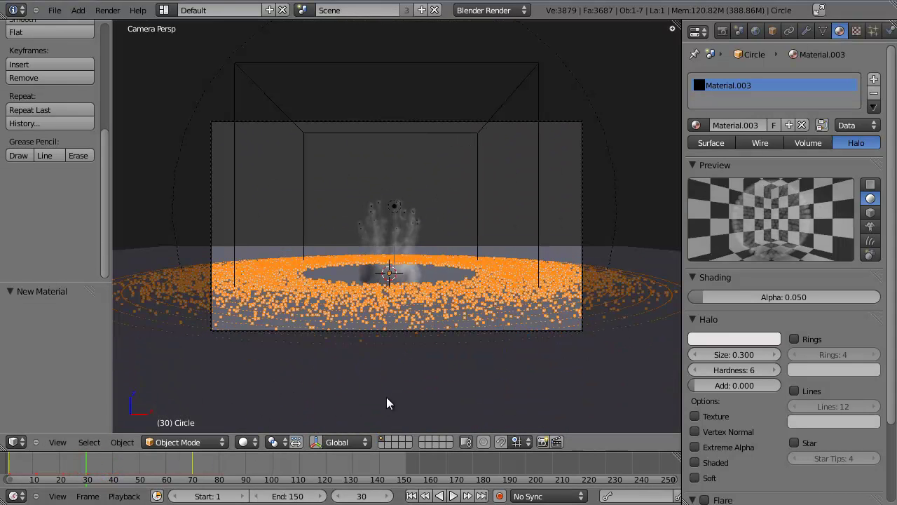
{"action": "key", "text": "ctrl+s"}
{"action": "left_click", "coordinate": [480, 342]}
{"action": "key", "text": "F12"}
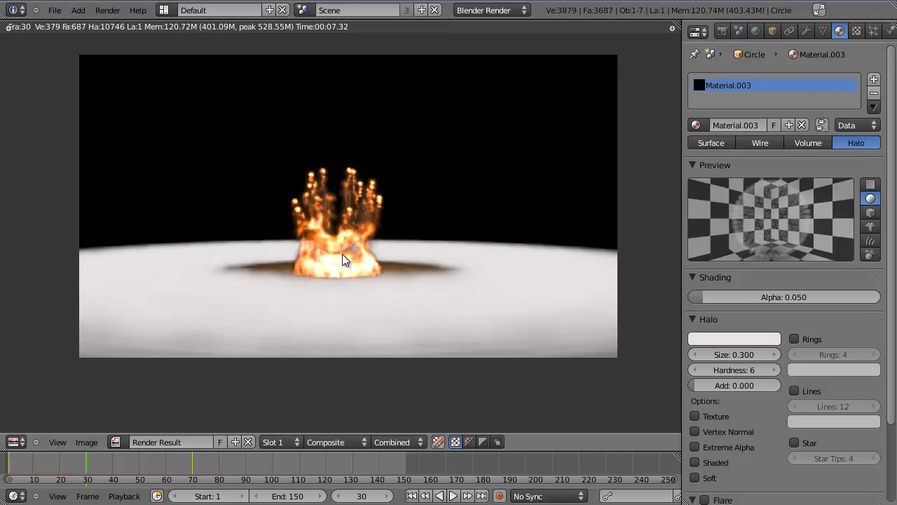
{"action": "key", "text": "Escape"}
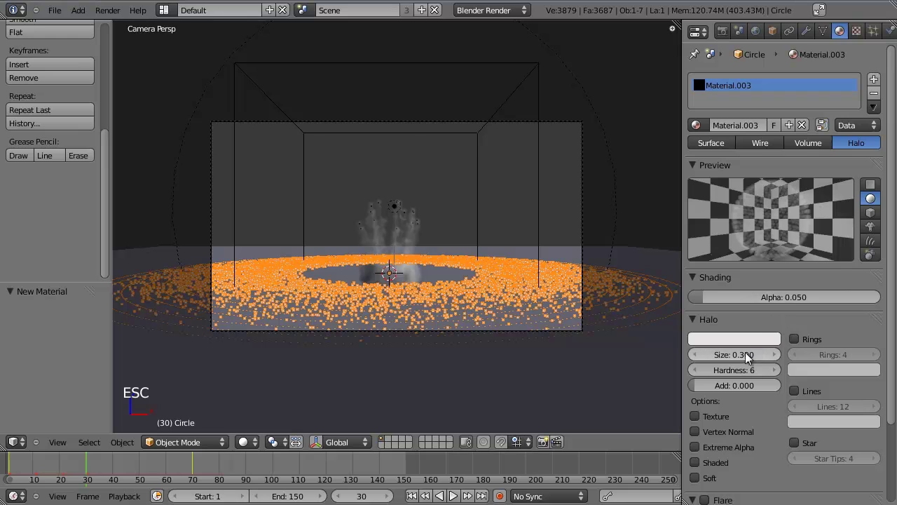
Step: Set the halo alpha to 0.005, save the file and render frame 30 again
{"action": "left_click", "coordinate": [782, 294]}
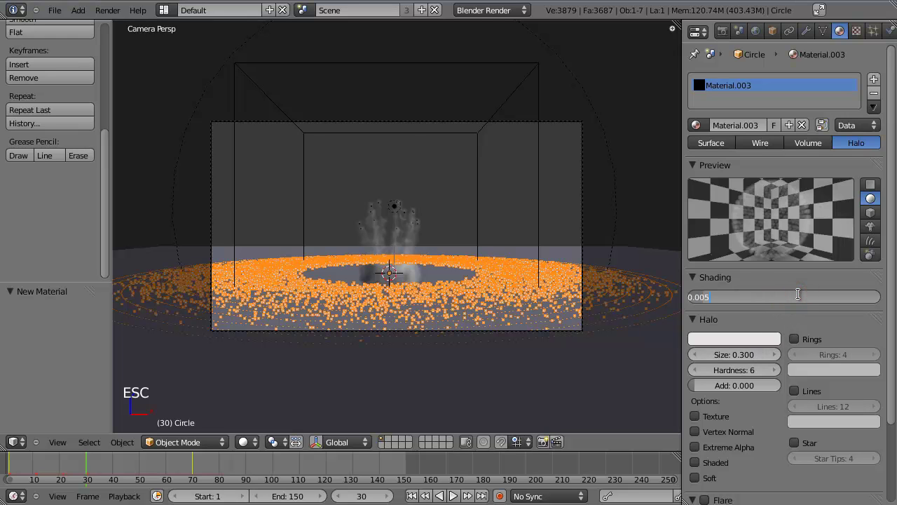
{"action": "key", "text": "Return"}
{"action": "key", "text": "ctrl+s"}
{"action": "left_click", "coordinate": [434, 238]}
{"action": "key", "text": "F12"}
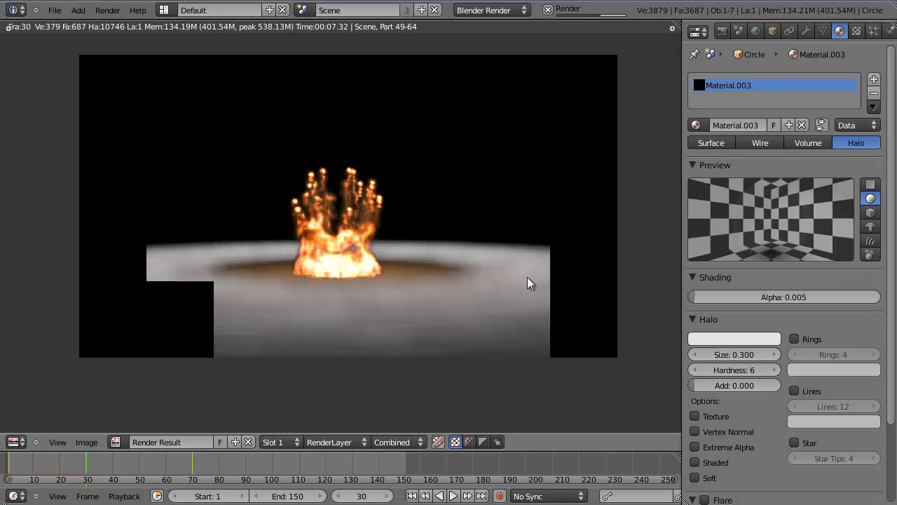
{"action": "key", "text": "Escape"}
Step: Lower the halo alpha to 0.002, save the file and test it with another render of frame 30
{"action": "left_click", "coordinate": [792, 296]}
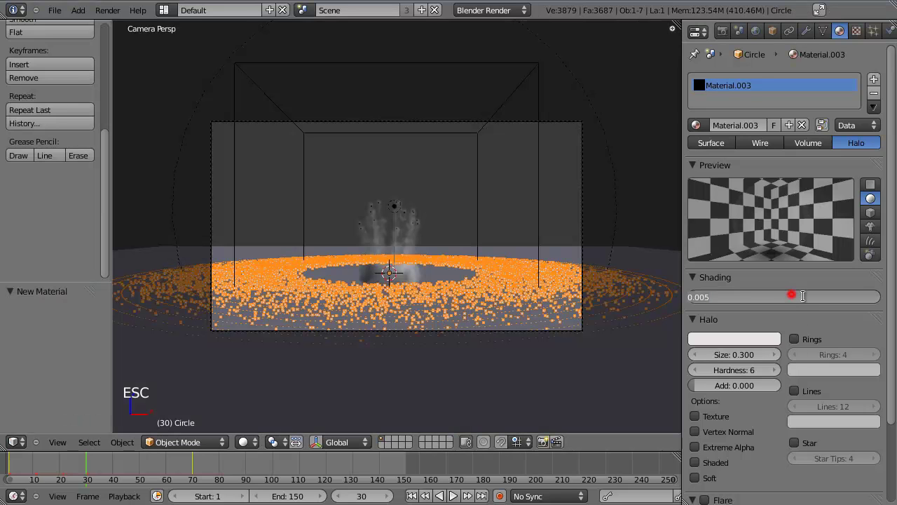
{"action": "type", "text": "2"}
{"action": "key", "text": "Return"}
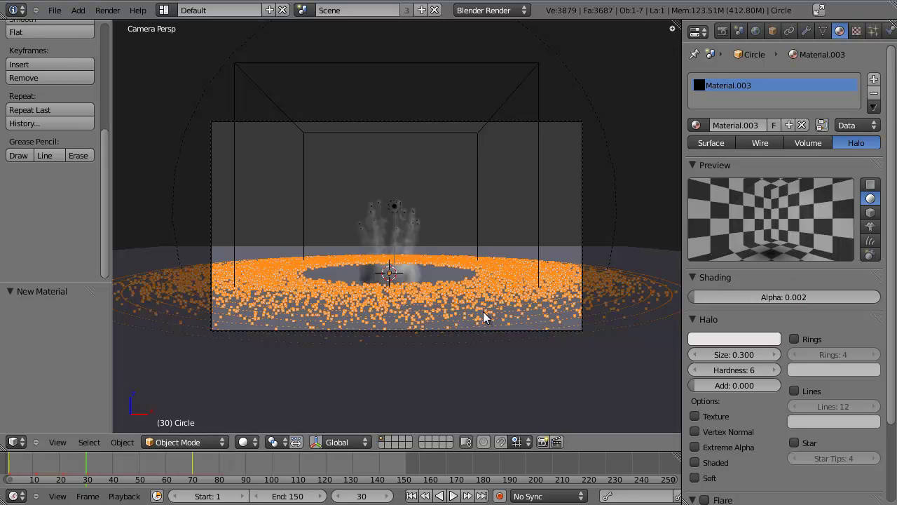
{"action": "key", "text": "ctrl+s"}
{"action": "key", "text": "F12"}
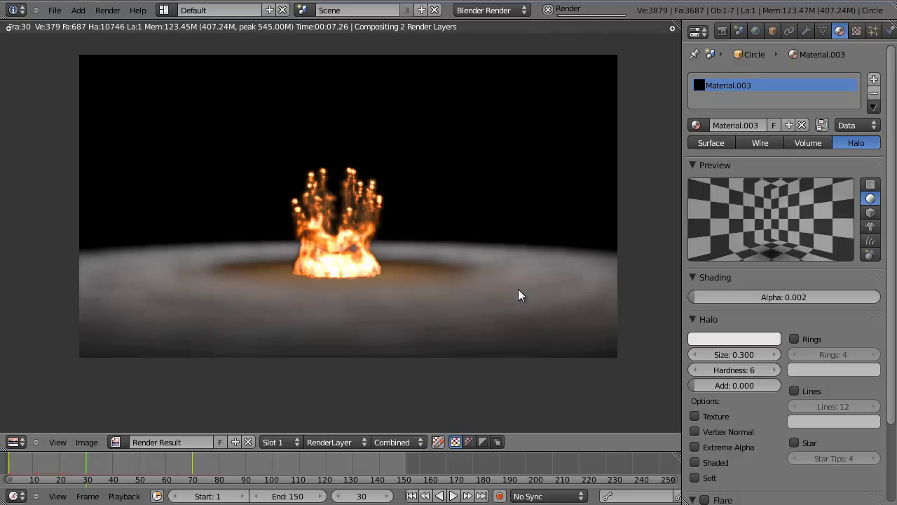
{"action": "key", "text": "Escape"}
Step: Reduce the halo alpha to 0.001, save the file and check the ring in a render of frame 30
{"action": "left_click", "coordinate": [790, 296]}
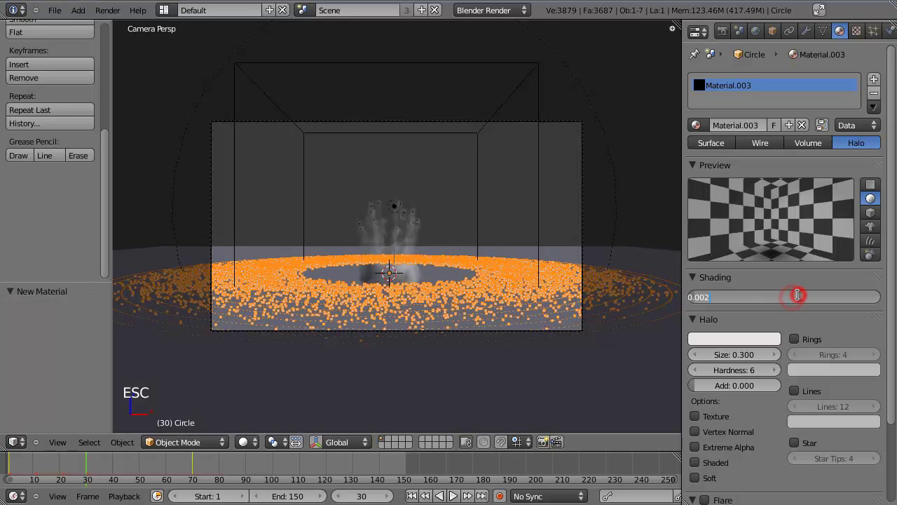
{"action": "type", "text": "0.001"}
{"action": "key", "text": "Return"}
{"action": "key", "text": "ctrl+s"}
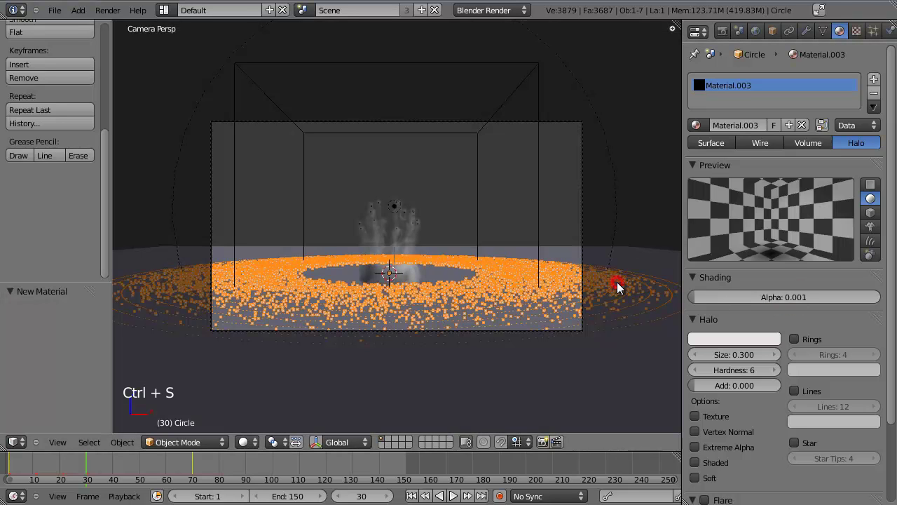
{"action": "key", "text": "F12"}
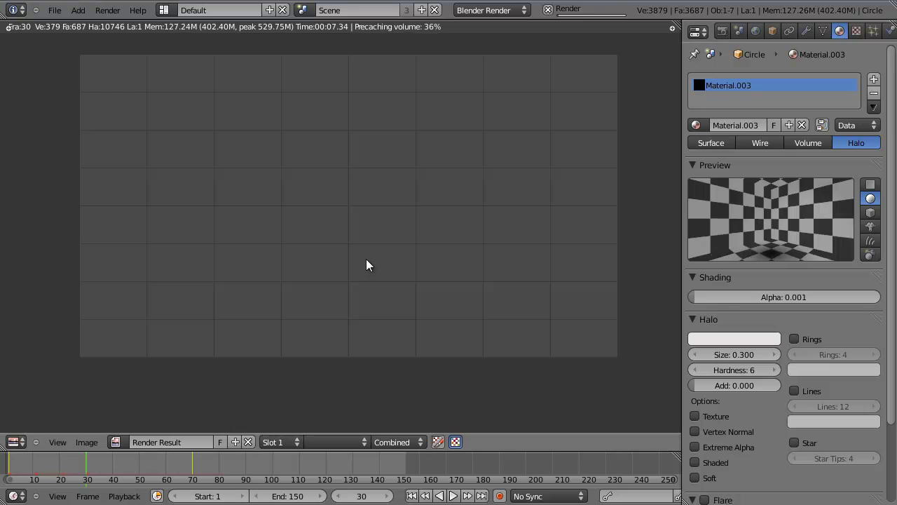
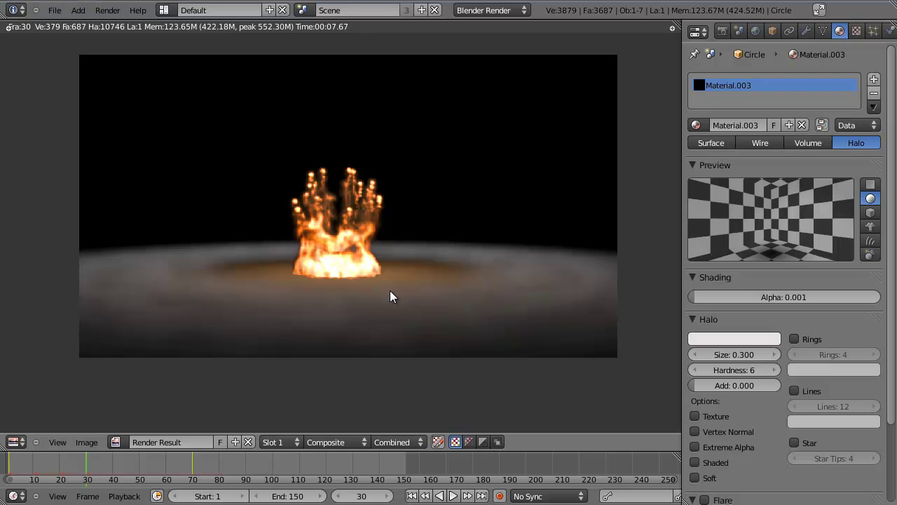
{"action": "key", "text": "Escape"}
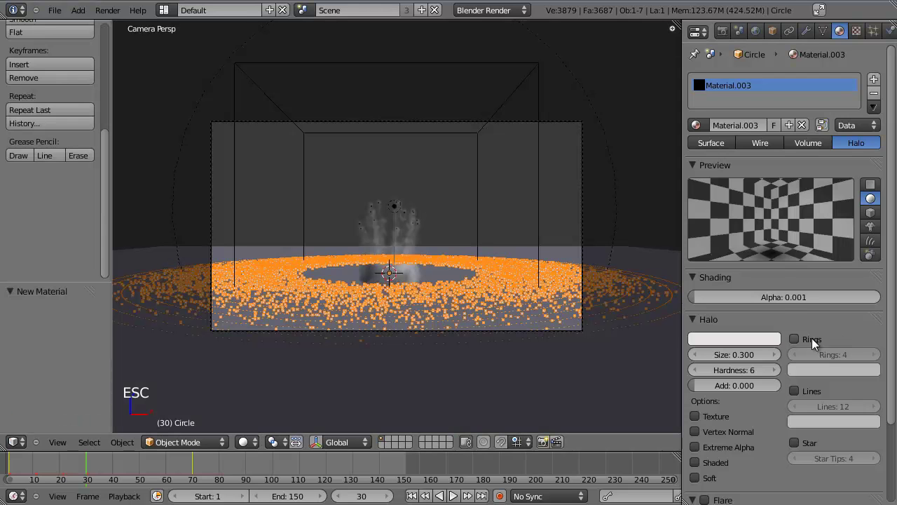
Step: Change the halo color to light orange (about R 0.8, G 0.57, B 0.346) and render frame 30
{"action": "left_click", "coordinate": [757, 338]}
{"action": "mouse_move", "coordinate": [704, 245]}
{"action": "left_mouse_down"}
{"action": "mouse_move", "coordinate": [695, 221]}
{"action": "mouse_move", "coordinate": [696, 229]}
{"action": "left_mouse_up"}
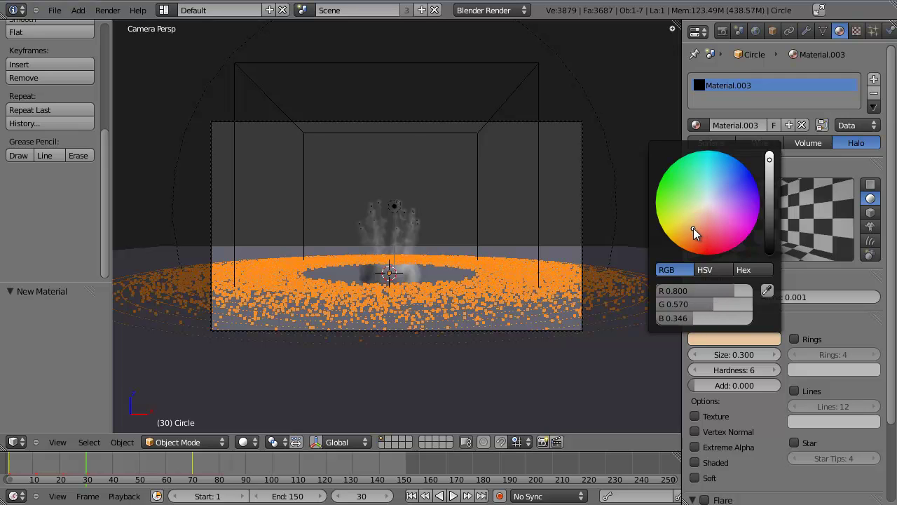
{"action": "left_click", "coordinate": [573, 359]}
{"action": "key", "text": "F12"}
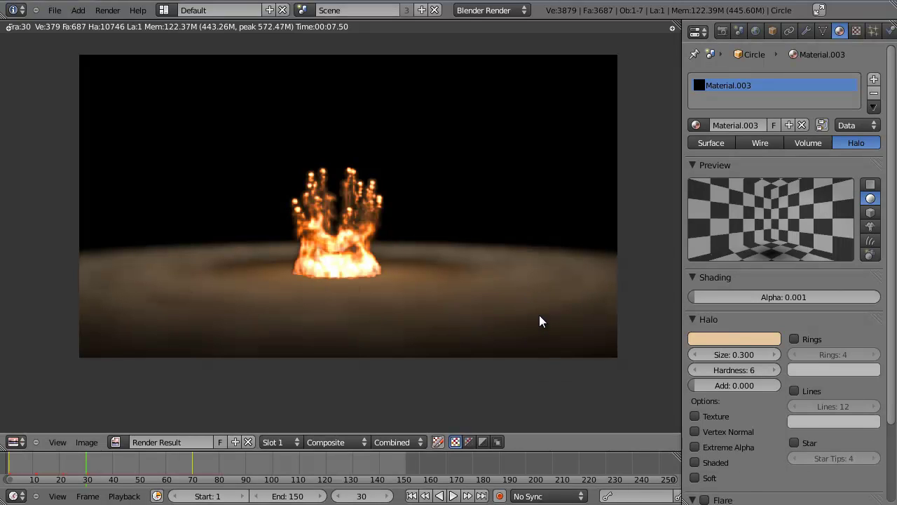
{"action": "key", "text": "Escape"}
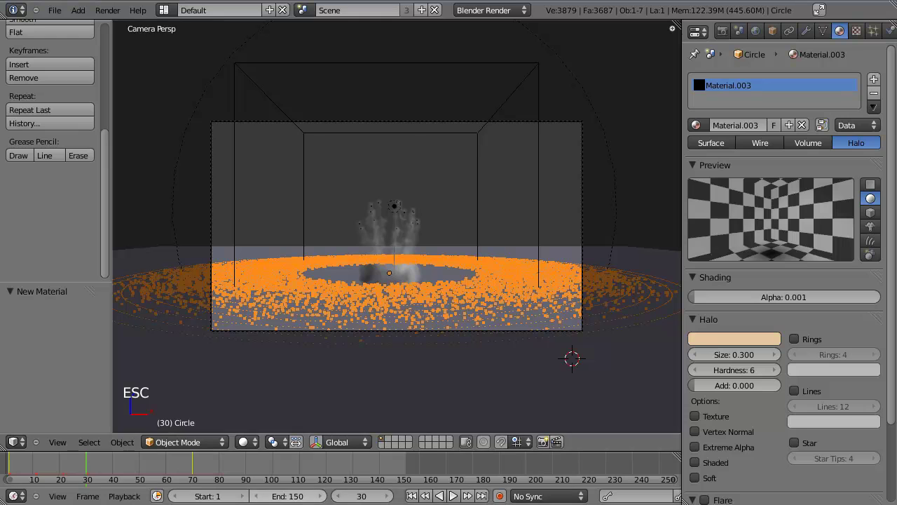
Step: Render frame 88 to check the explosion and ring at a late stage of the animation
{"action": "left_click_drag", "start_coordinate": [218, 468], "coordinate": [240, 462]}
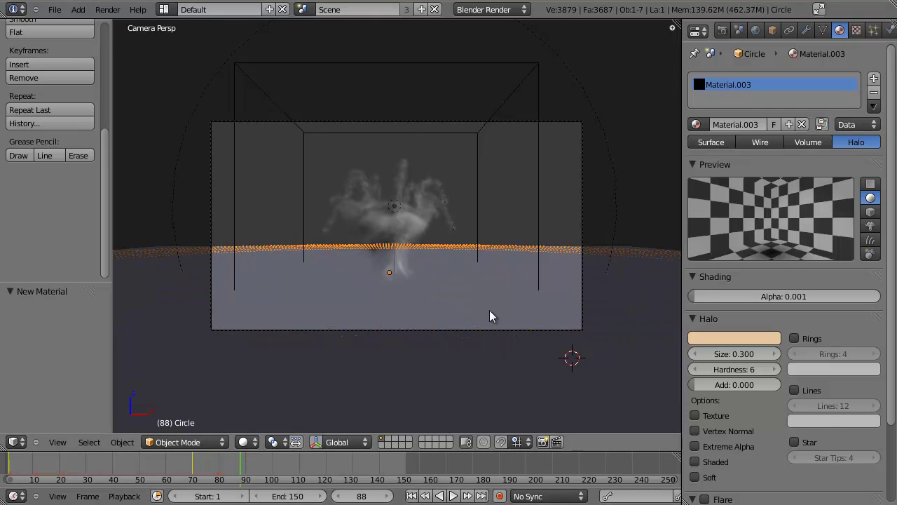
{"action": "key", "text": "F12"}
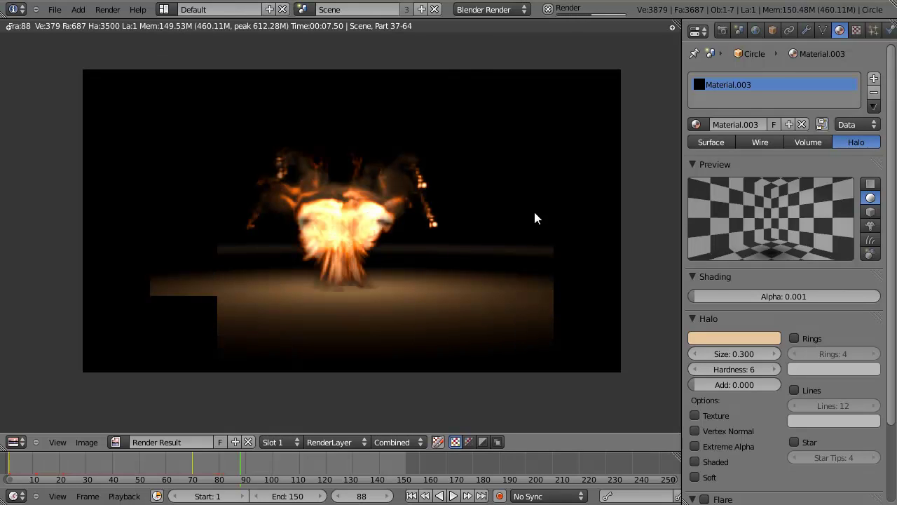
{"action": "key", "text": "Escape"}
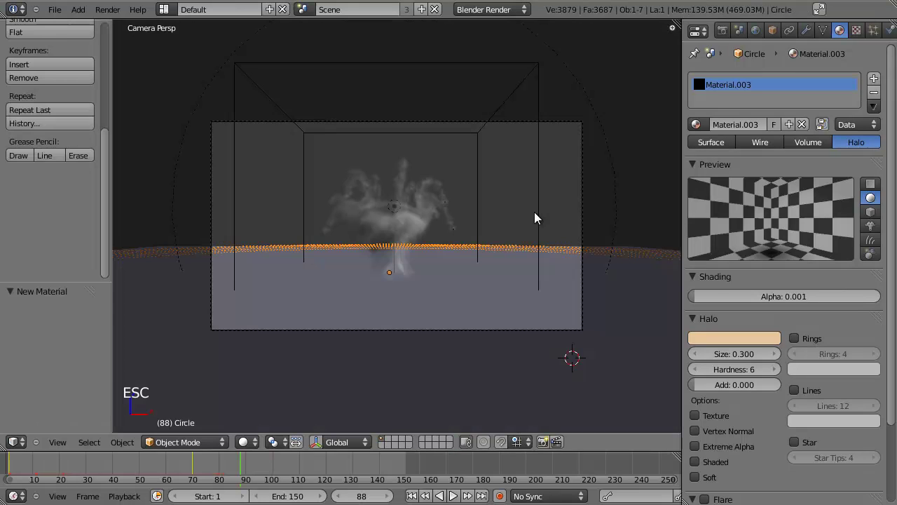
Step: Switch to the Compositing layout and move the Render Layers and Composite nodes far apart to make room between them
{"action": "key", "text": "ctrl+Left"}
{"action": "scroll", "coordinate": [477, 216], "scroll_direction": "up", "scroll_amount": 3}
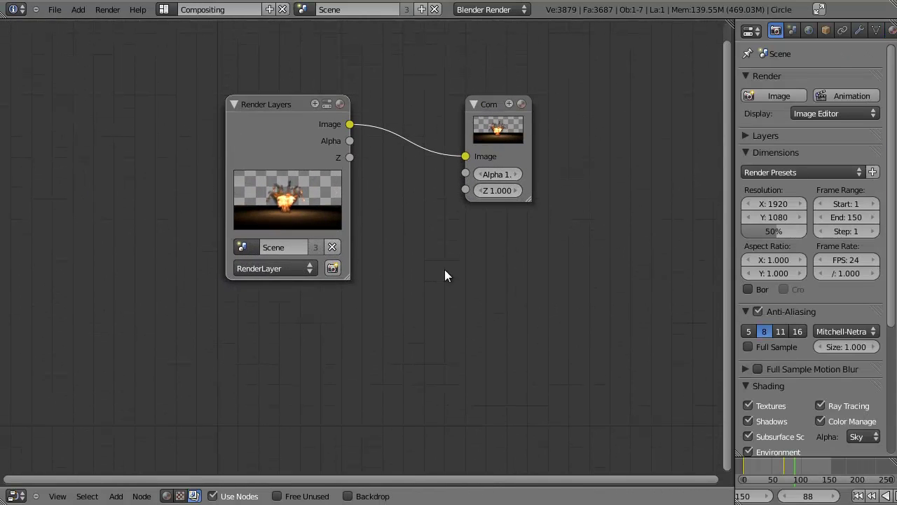
{"action": "left_click_drag", "start_coordinate": [313, 205], "coordinate": [229, 154]}
{"action": "key", "text": "ctrl+Right"}
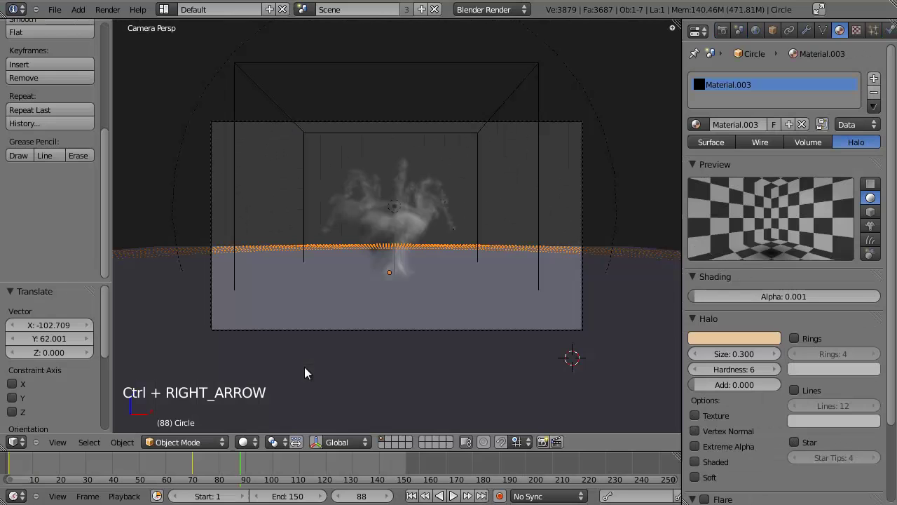
{"action": "key", "text": "ctrl+Left"}
{"action": "key", "text": "ctrl+Right"}
{"action": "key", "text": "ctrl+Left"}
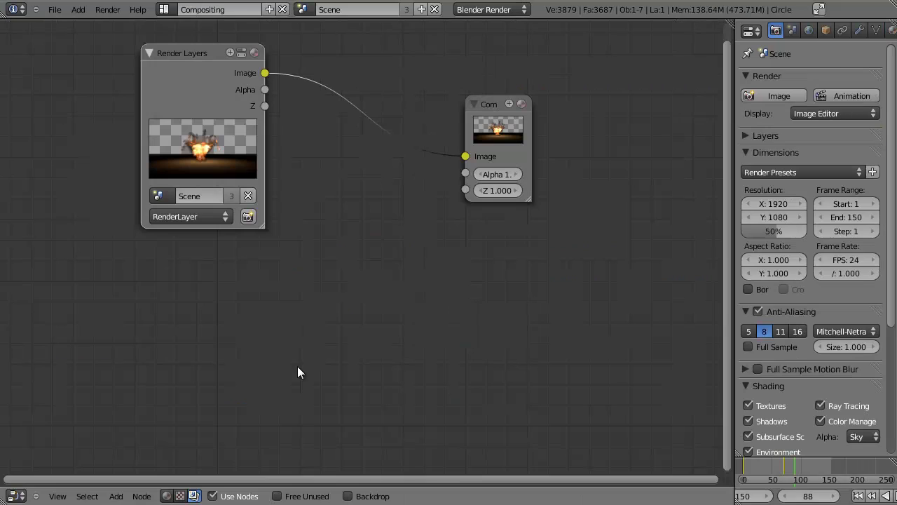
{"action": "left_click_drag", "start_coordinate": [233, 167], "coordinate": [208, 175]}
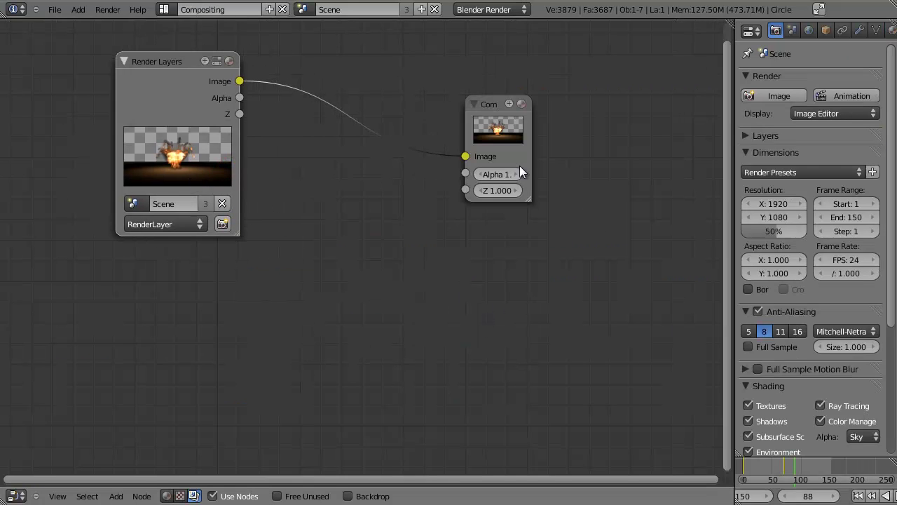
{"action": "left_click_drag", "start_coordinate": [505, 124], "coordinate": [564, 125]}
{"action": "left_click_drag", "start_coordinate": [206, 150], "coordinate": [177, 151]}
{"action": "left_click_drag", "start_coordinate": [558, 132], "coordinate": [574, 131]}
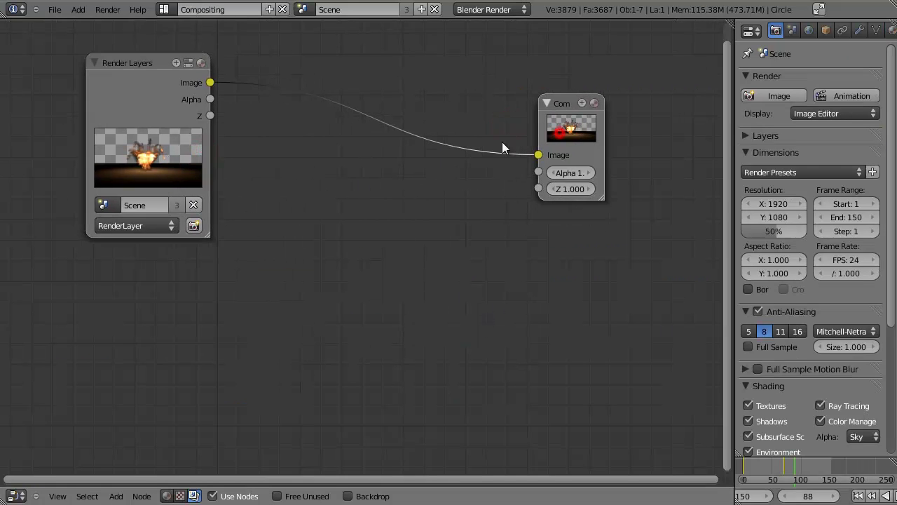
Step: Disconnect the rendered image from the Composite node and place a new Blur node between the two nodes
{"action": "left_click_drag", "start_coordinate": [537, 155], "coordinate": [586, 146]}
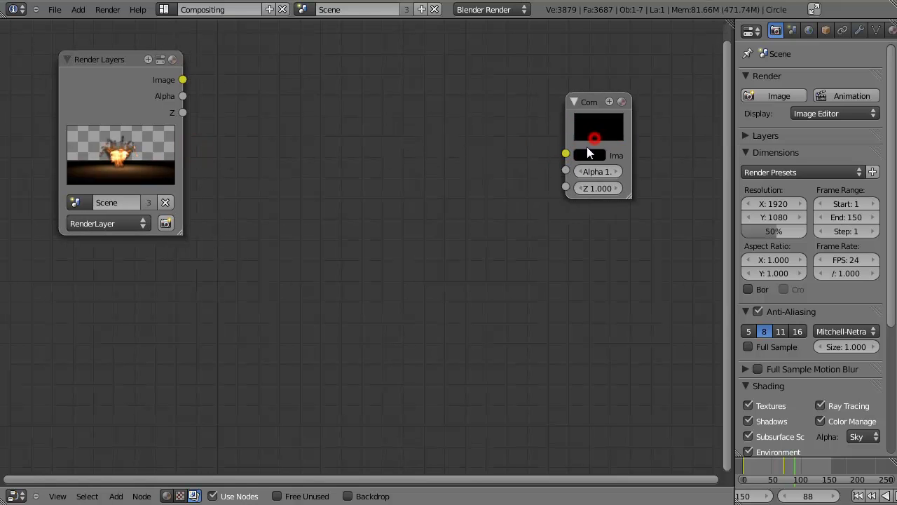
{"action": "key", "text": "shift+a"}
{"action": "mouse_move", "coordinate": [242, 237]}
{"action": "left_click", "coordinate": [289, 247]}
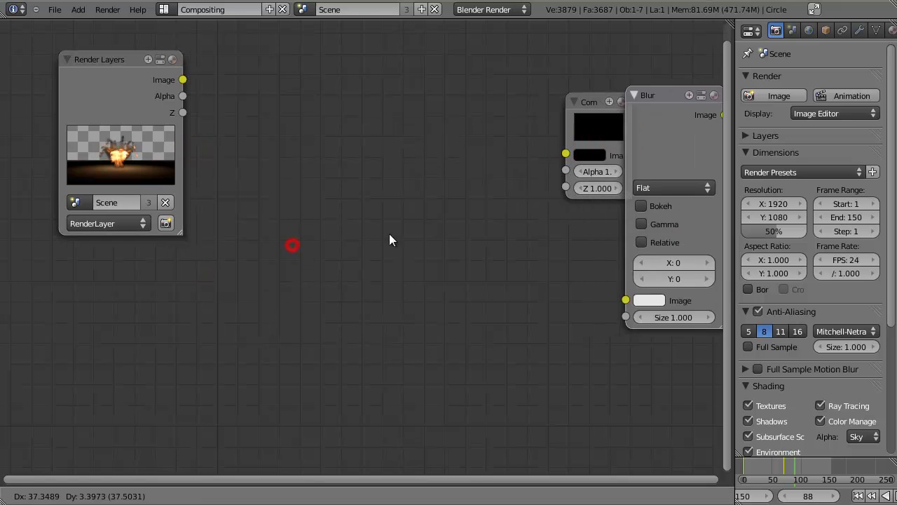
{"action": "left_click", "coordinate": [79, 249]}
{"action": "left_click_drag", "start_coordinate": [140, 118], "coordinate": [112, 113]}
{"action": "left_click_drag", "start_coordinate": [375, 154], "coordinate": [372, 145]}
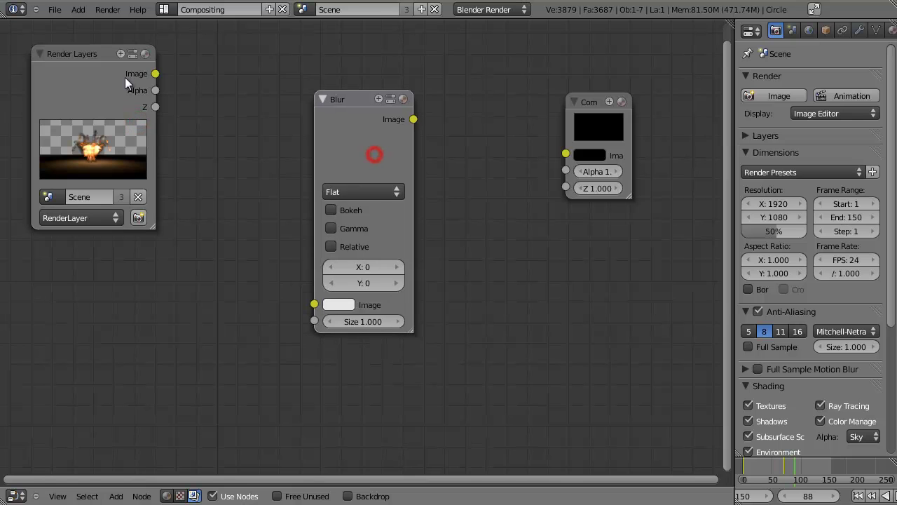
Step: Link the Render Layers image output to the Blur image input and reposition the nodes with more space between them
{"action": "left_click_drag", "start_coordinate": [227, 160], "coordinate": [315, 305]}
{"action": "left_click_drag", "start_coordinate": [333, 148], "coordinate": [307, 168]}
{"action": "scroll", "coordinate": [306, 241], "scroll_direction": "down", "scroll_amount": 2}
{"action": "left_click_drag", "start_coordinate": [223, 186], "coordinate": [152, 159]}
{"action": "left_click_drag", "start_coordinate": [473, 176], "coordinate": [333, 203]}
Step: Add a Viewer node fed by the Blur output and enable the backdrop preview
{"action": "key", "text": "shift+a"}
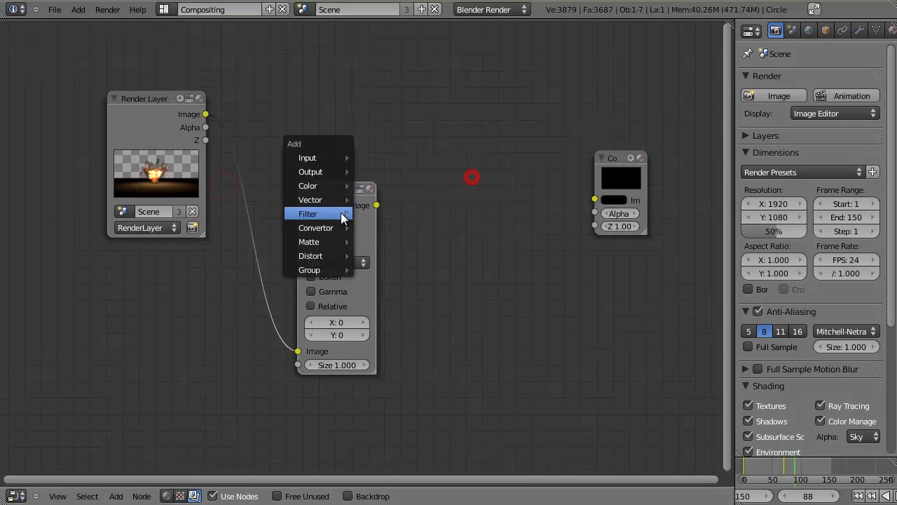
{"action": "left_click", "coordinate": [325, 171]}
{"action": "left_click", "coordinate": [378, 185]}
{"action": "left_click", "coordinate": [420, 253]}
{"action": "left_click", "coordinate": [348, 495]}
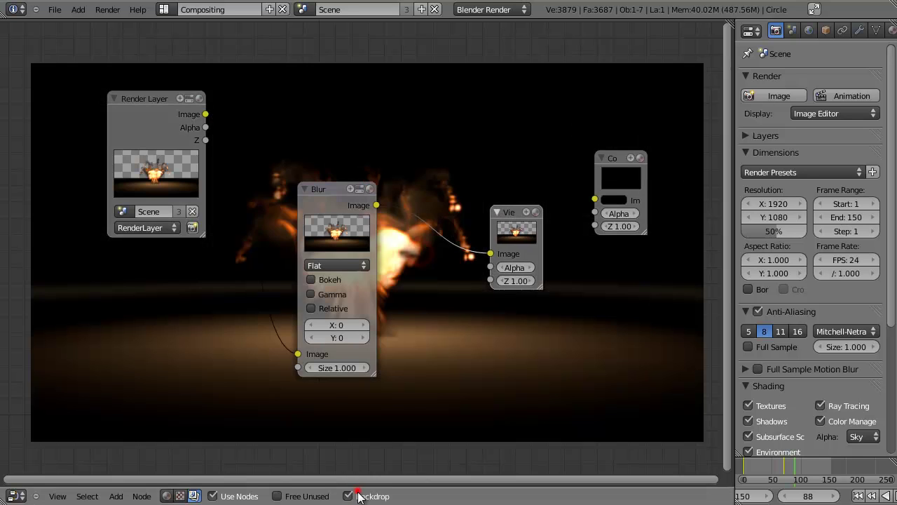
Step: Set the Blur node's X and Y size to 30
{"action": "middle_click_drag", "start_coordinate": [410, 303], "coordinate": [340, 274]}
{"action": "scroll", "coordinate": [340, 273], "scroll_direction": "up", "scroll_amount": 2}
{"action": "left_click", "coordinate": [215, 323]}
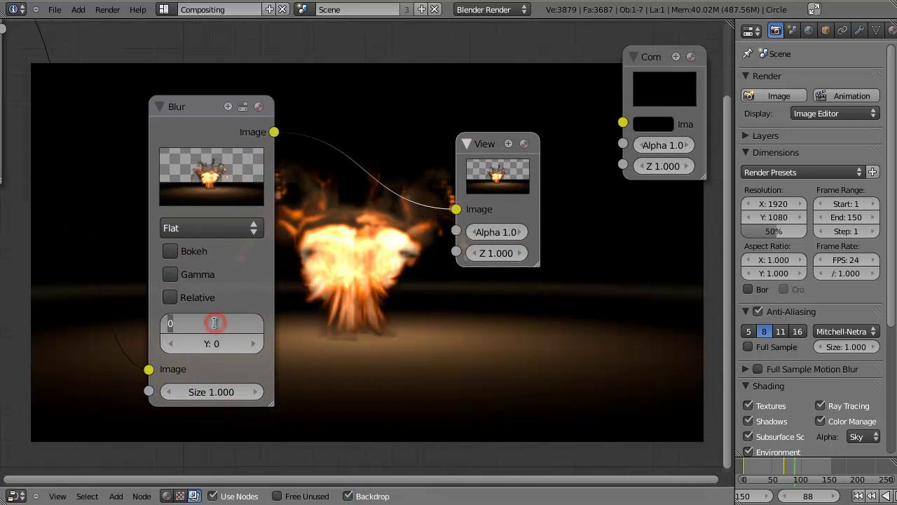
{"action": "type", "text": "30"}
{"action": "key", "text": "Tab"}
{"action": "type", "text": "30"}
{"action": "key", "text": "Return"}
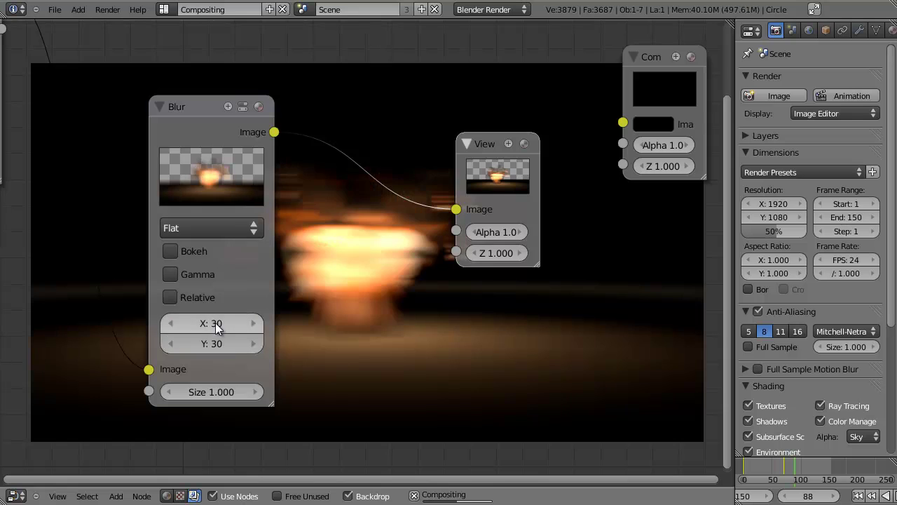
{"action": "scroll", "coordinate": [354, 219], "scroll_direction": "up", "scroll_amount": 2}
{"action": "scroll", "coordinate": [354, 220], "scroll_direction": "down", "scroll_amount": 2}
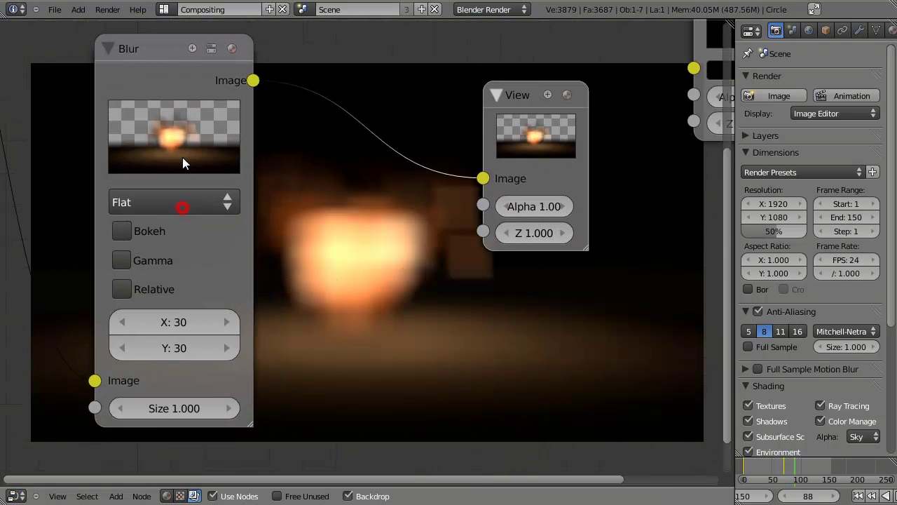
Step: Change the Blur node's filter type to Fast Gaussian
{"action": "left_click", "coordinate": [169, 206]}
{"action": "left_click", "coordinate": [170, 374]}
{"action": "middle_click_drag", "start_coordinate": [170, 374], "coordinate": [220, 200]}
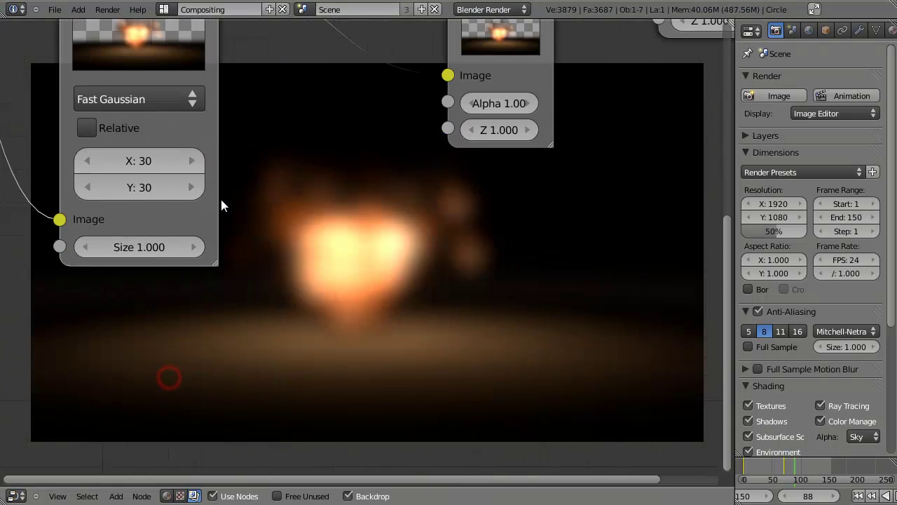
{"action": "scroll", "coordinate": [267, 303], "scroll_direction": "down", "scroll_amount": 2}
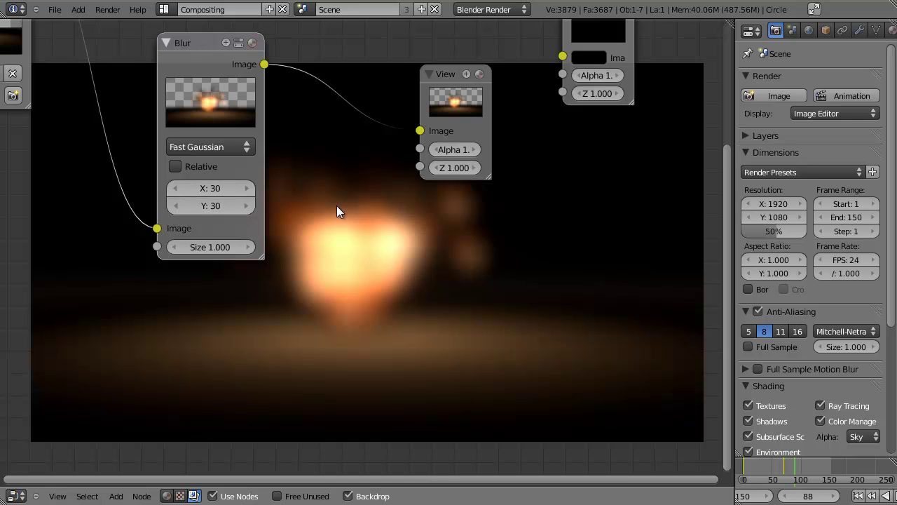
{"action": "middle_click_drag", "start_coordinate": [336, 210], "coordinate": [344, 242]}
{"action": "left_click", "coordinate": [221, 181]}
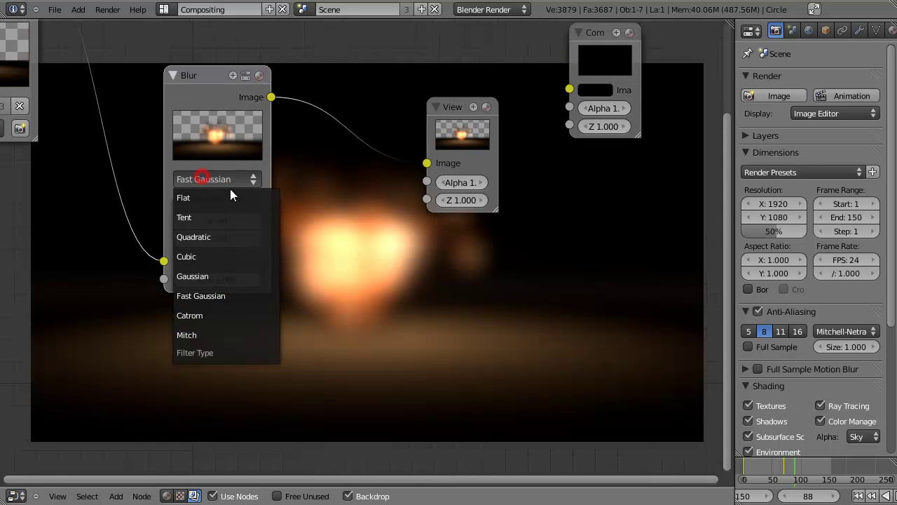
{"action": "left_click", "coordinate": [216, 293]}
{"action": "middle_click_drag", "start_coordinate": [374, 269], "coordinate": [364, 300]}
{"action": "scroll", "coordinate": [342, 240], "scroll_direction": "down", "scroll_amount": 1}
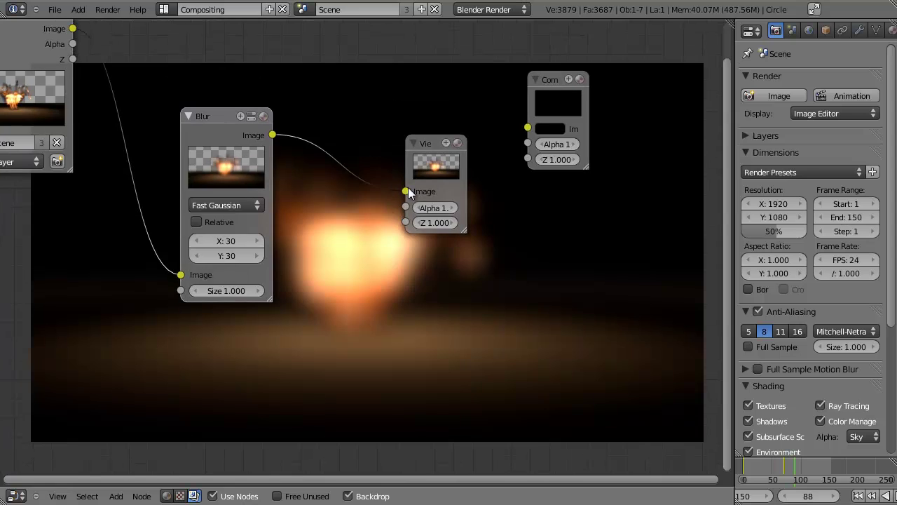
Step: Delete the Viewer node and add a Mix node that combines the blurred image with the Render Layers image
{"action": "right_click", "coordinate": [439, 175]}
{"action": "key", "text": "x"}
{"action": "middle_click_drag", "start_coordinate": [277, 167], "coordinate": [225, 235]}
{"action": "right_click", "coordinate": [212, 238]}
{"action": "key", "text": "shift+a"}
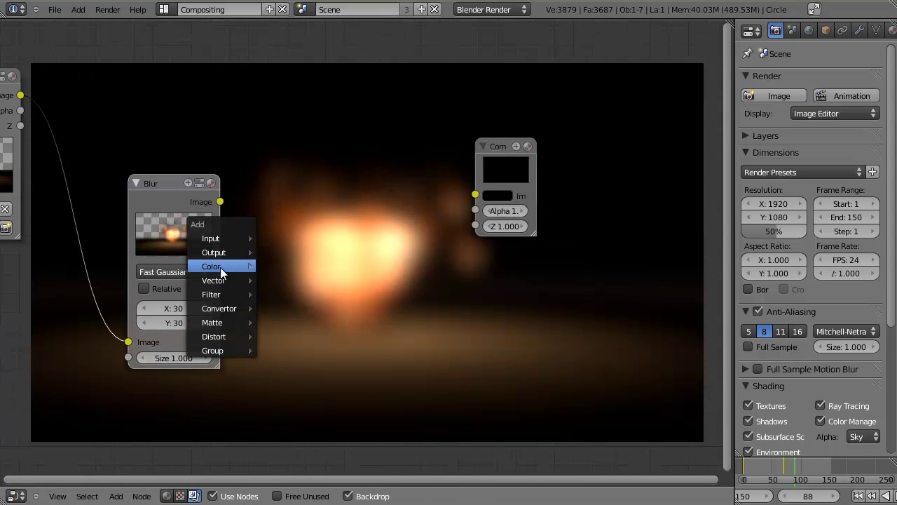
{"action": "left_click", "coordinate": [281, 277]}
{"action": "left_click", "coordinate": [389, 112]}
{"action": "middle_click_drag", "start_coordinate": [282, 148], "coordinate": [325, 246]}
{"action": "scroll", "coordinate": [83, 202], "scroll_direction": "down", "scroll_amount": 1}
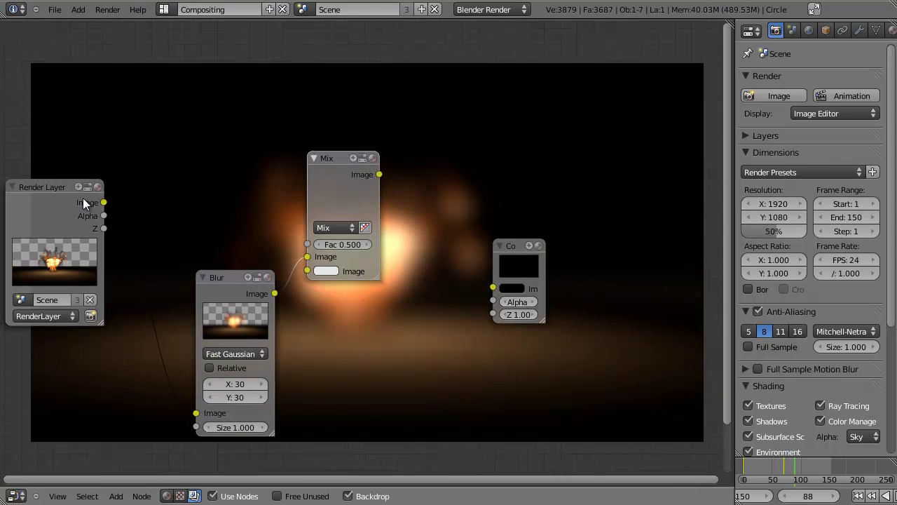
{"action": "left_click_drag", "start_coordinate": [241, 250], "coordinate": [342, 228]}
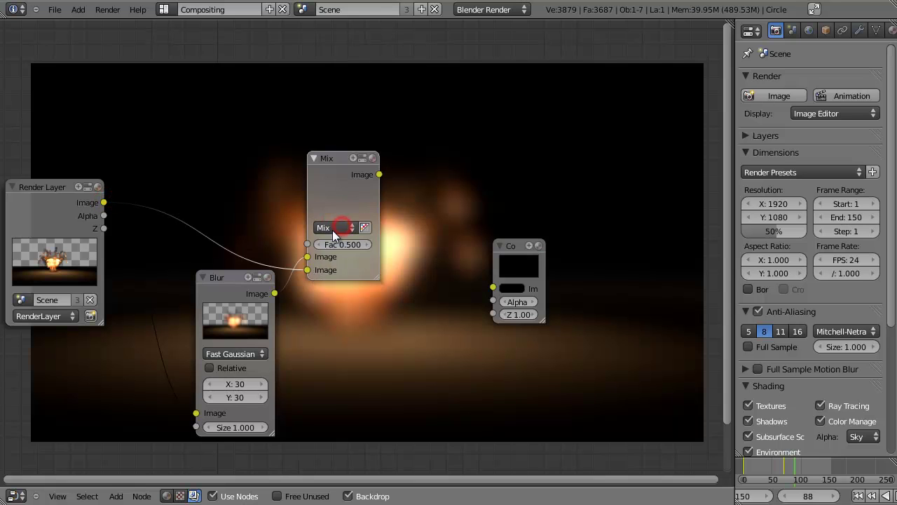
Step: Set the Mix node's blend mode to Add and attach a new Viewer node to its output
{"action": "left_click", "coordinate": [334, 235]}
{"action": "left_click", "coordinate": [329, 204]}
{"action": "key", "text": "shift+a"}
{"action": "left_click", "coordinate": [413, 202]}
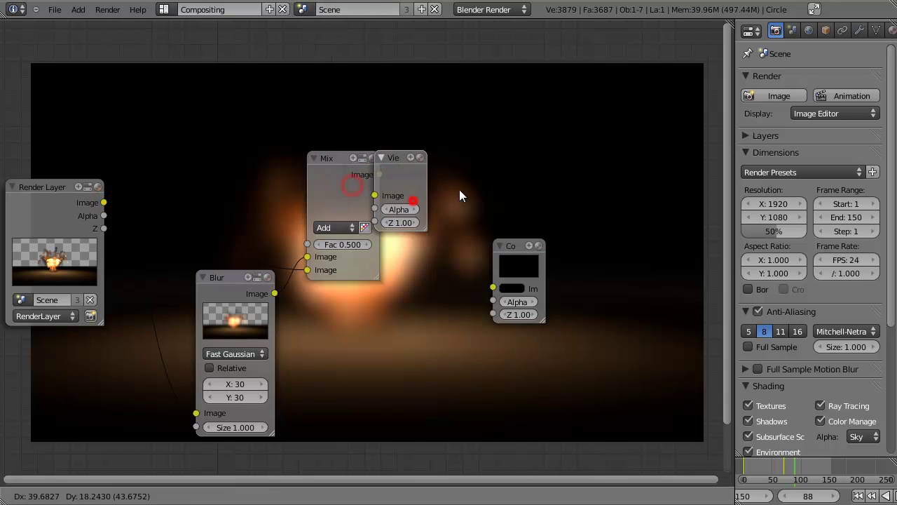
{"action": "left_click", "coordinate": [462, 195]}
Step: Set the Add mix factor to 1
{"action": "scroll", "coordinate": [370, 184], "scroll_direction": "up", "scroll_amount": 2}
{"action": "middle_click_drag", "start_coordinate": [371, 184], "coordinate": [281, 221]}
{"action": "left_click", "coordinate": [288, 222]}
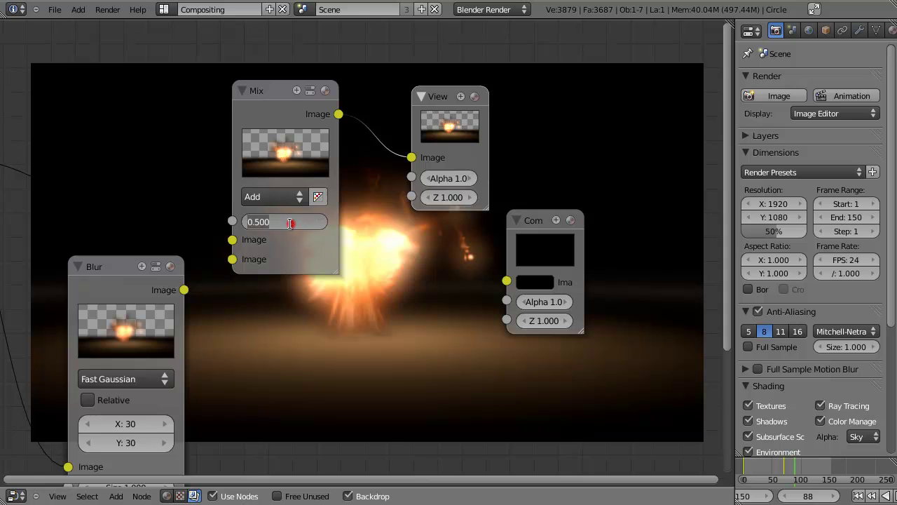
{"action": "type", "text": "1"}
{"action": "key", "text": "Return"}
Step: Swap the Add node's inputs so the original render comes first and the blur second, and spread the nodes apart
{"action": "middle_click_drag", "start_coordinate": [388, 296], "coordinate": [289, 249]}
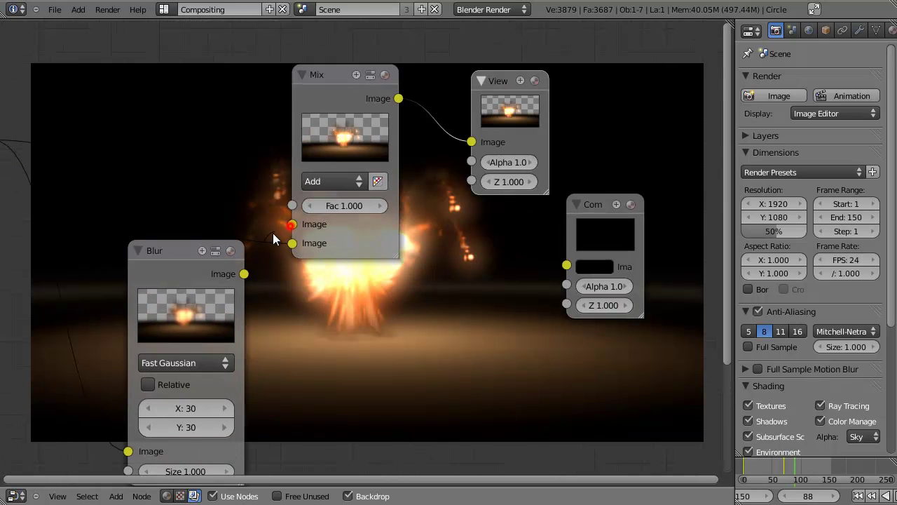
{"action": "middle_click_drag", "start_coordinate": [456, 277], "coordinate": [313, 180]}
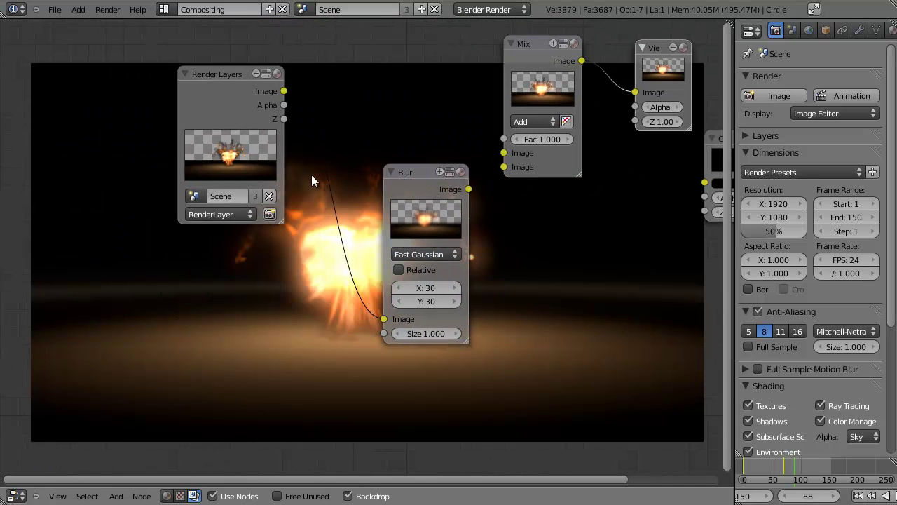
{"action": "left_click_drag", "start_coordinate": [260, 133], "coordinate": [182, 96]}
{"action": "scroll", "coordinate": [434, 259], "scroll_direction": "down", "scroll_amount": 3}
{"action": "middle_click_drag", "start_coordinate": [490, 285], "coordinate": [407, 273]}
{"action": "left_click_drag", "start_coordinate": [348, 213], "coordinate": [294, 241]}
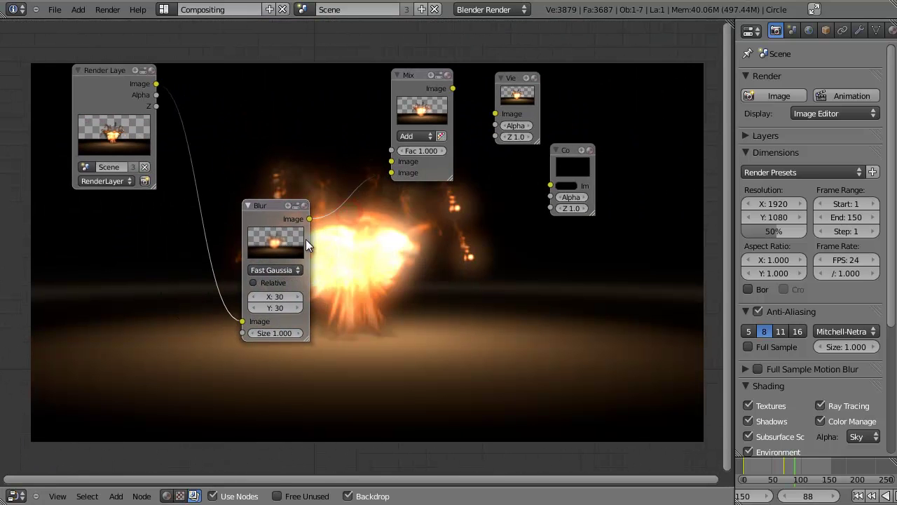
Step: Compare the Blur node's output alone with the combined Add result on the backdrop
{"action": "middle_click_drag", "start_coordinate": [284, 237], "coordinate": [166, 205]}
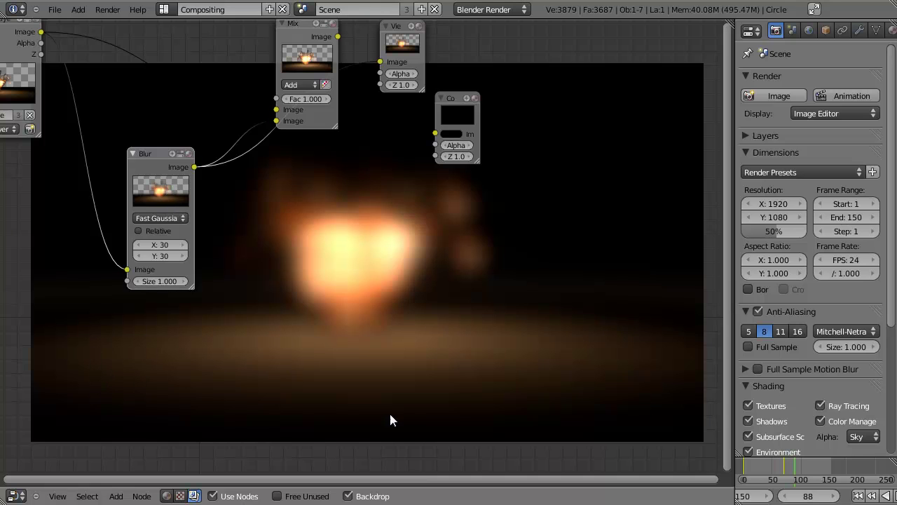
{"action": "left_click", "coordinate": [314, 59]}
{"action": "scroll", "coordinate": [356, 231], "scroll_direction": "down", "scroll_amount": 3}
{"action": "left_click", "coordinate": [190, 238]}
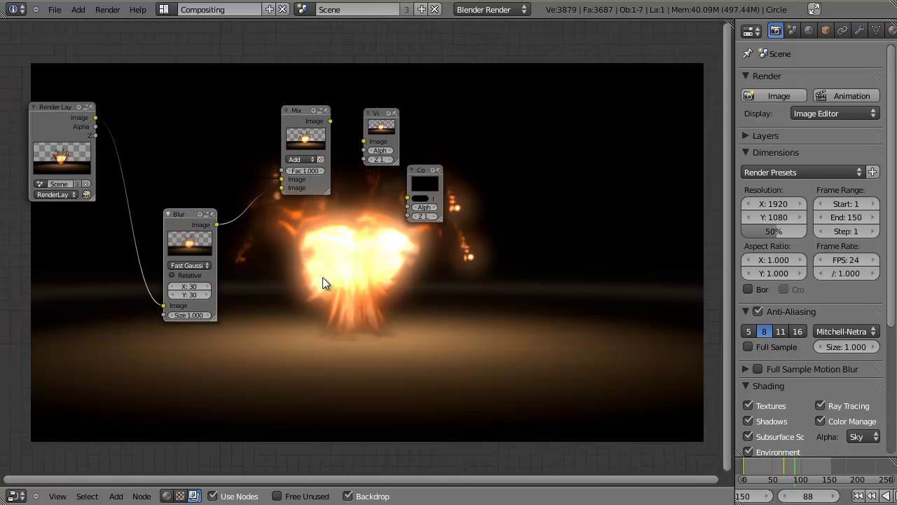
Step: Check the scene's render layer options and passes
{"action": "middle_click_drag", "start_coordinate": [408, 302], "coordinate": [365, 240]}
{"action": "scroll", "coordinate": [339, 314], "scroll_direction": "up", "scroll_amount": 3}
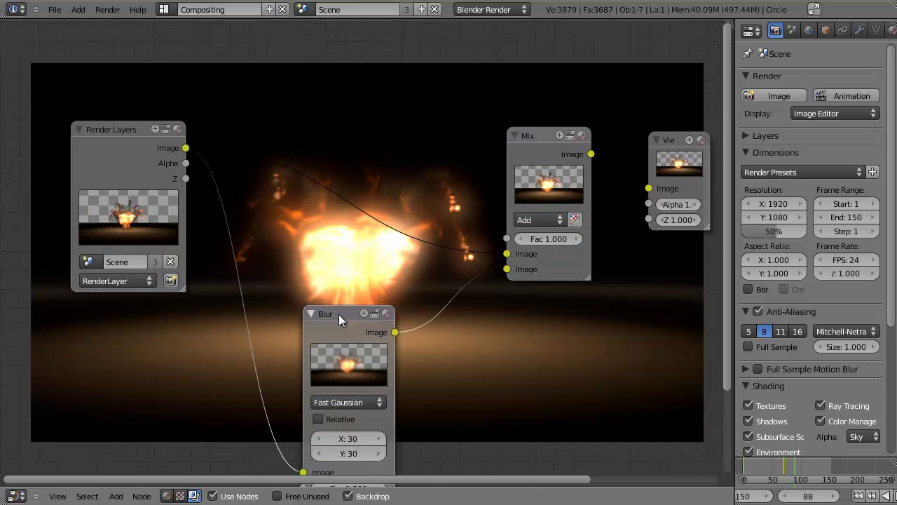
{"action": "middle_click_drag", "start_coordinate": [338, 314], "coordinate": [415, 248]}
{"action": "left_click", "coordinate": [747, 136]}
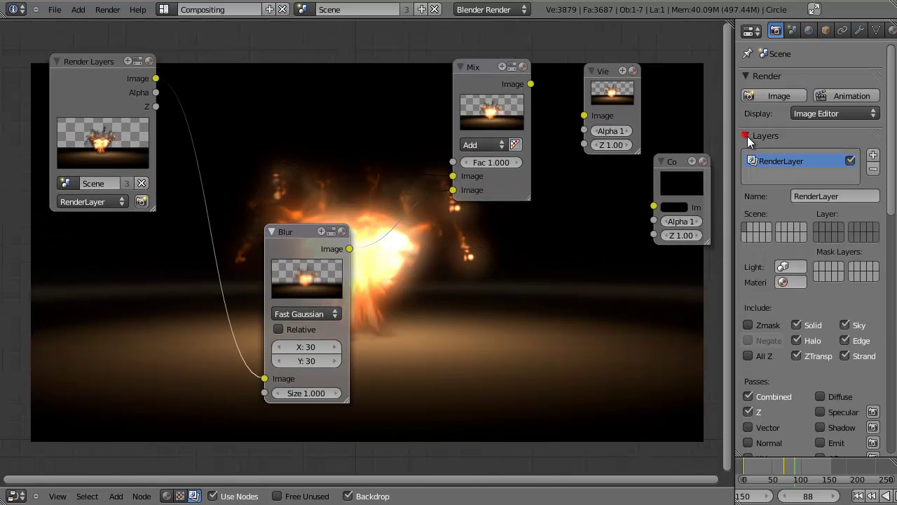
{"action": "left_click", "coordinate": [748, 136]}
Step: Move the Render Layers node away to make room and insert an RGB Curves node between it and the Blur node
{"action": "scroll", "coordinate": [301, 261], "scroll_direction": "up", "scroll_amount": 2}
{"action": "left_click_drag", "start_coordinate": [166, 163], "coordinate": [79, 138]}
{"action": "scroll", "coordinate": [162, 168], "scroll_direction": "down", "scroll_amount": 2}
{"action": "middle_click_drag", "start_coordinate": [245, 206], "coordinate": [400, 247]}
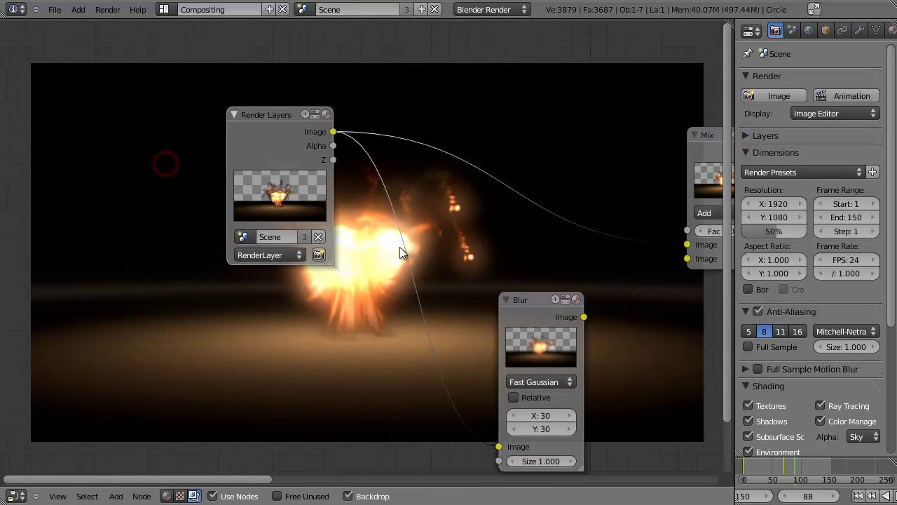
{"action": "left_click_drag", "start_coordinate": [293, 197], "coordinate": [98, 175]}
{"action": "key", "text": "shift+a"}
{"action": "mouse_move", "coordinate": [98, 191]}
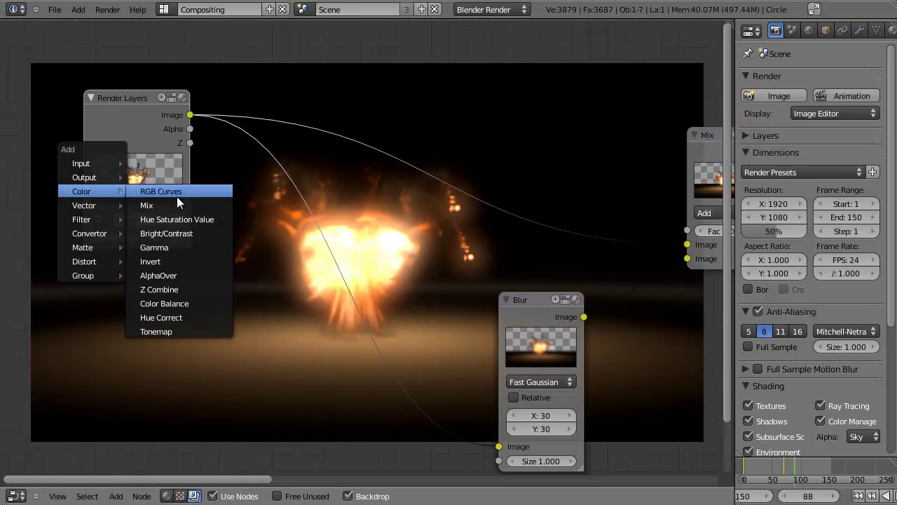
{"action": "left_click", "coordinate": [191, 191]}
{"action": "left_click", "coordinate": [234, 243]}
{"action": "middle_click_drag", "start_coordinate": [395, 222], "coordinate": [298, 160]}
{"action": "left_click_drag", "start_coordinate": [293, 148], "coordinate": [400, 384]}
Step: Shape the combined RGB curve into an S by lowering the dark tones and raising the bright tones
{"action": "scroll", "coordinate": [314, 270], "scroll_direction": "up", "scroll_amount": 2}
{"action": "left_click_drag", "start_coordinate": [206, 287], "coordinate": [225, 309]}
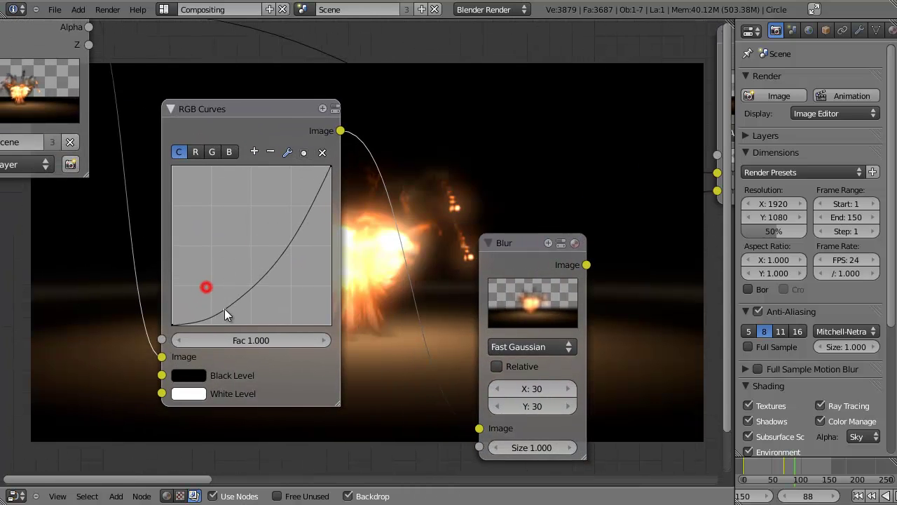
{"action": "middle_click_drag", "start_coordinate": [302, 282], "coordinate": [234, 236]}
{"action": "left_click_drag", "start_coordinate": [230, 191], "coordinate": [216, 147]}
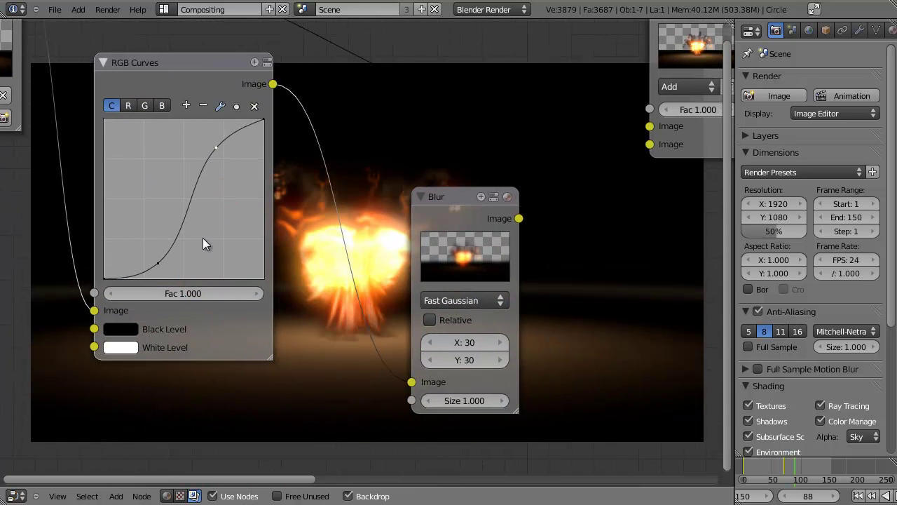
{"action": "left_click_drag", "start_coordinate": [160, 261], "coordinate": [166, 261]}
Step: Attach a Viewer node to the RGB Curves output and steepen the S-curve to isolate the brightest fire
{"action": "key", "text": "shift+a"}
{"action": "left_click", "coordinate": [301, 167]}
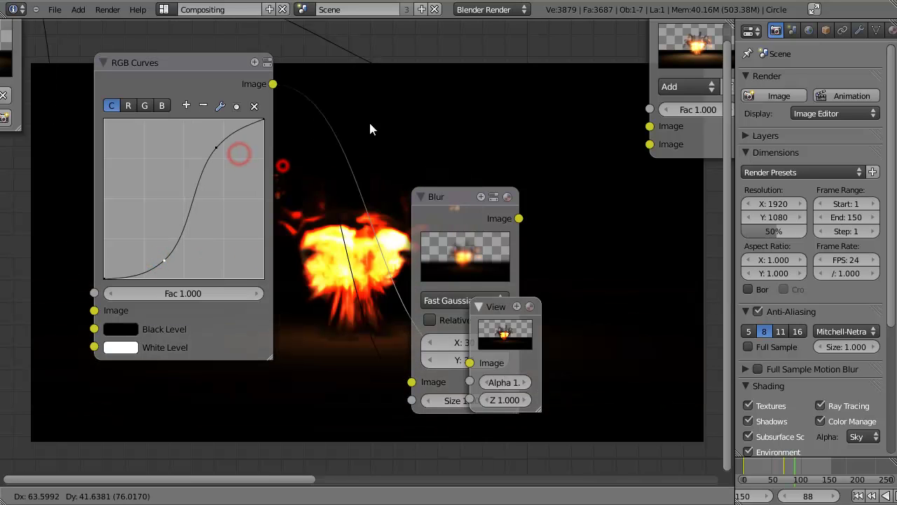
{"action": "left_click", "coordinate": [210, 394]}
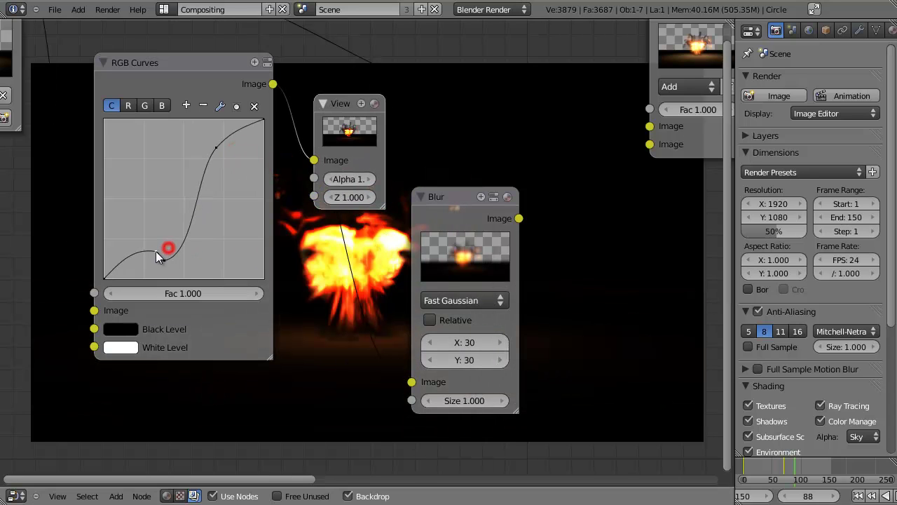
{"action": "left_click", "coordinate": [255, 106]}
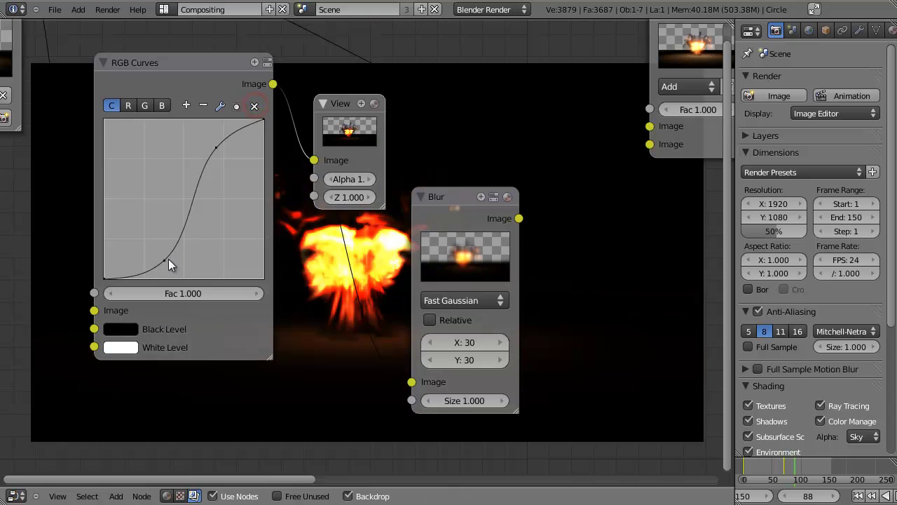
{"action": "left_click_drag", "start_coordinate": [169, 258], "coordinate": [187, 259]}
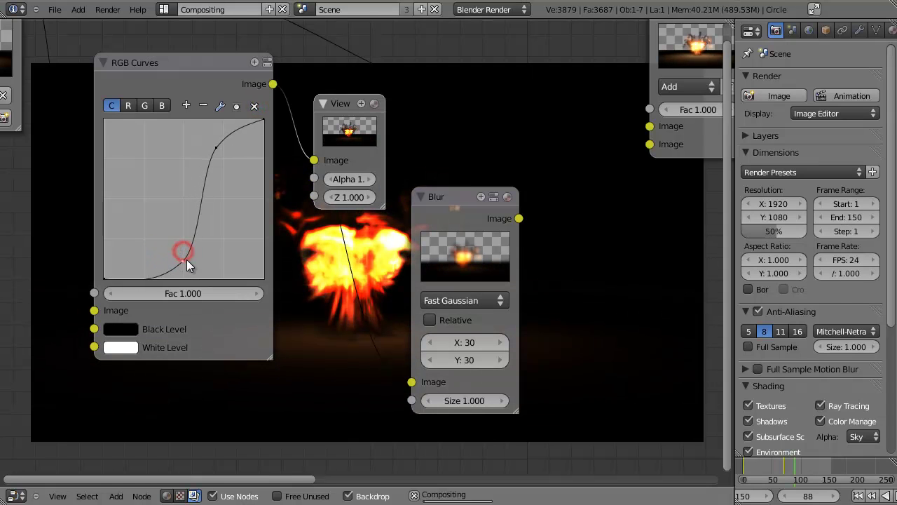
{"action": "left_click_drag", "start_coordinate": [215, 147], "coordinate": [211, 143]}
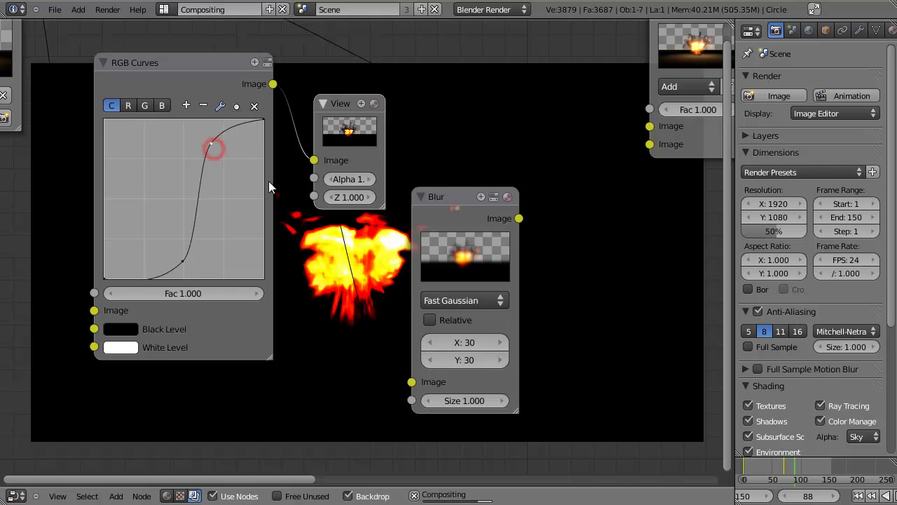
Step: Switch the backdrop to the Viewer on the Add node and inspect the glow over the explosion
{"action": "middle_click_drag", "start_coordinate": [412, 294], "coordinate": [241, 287]}
{"action": "scroll", "coordinate": [308, 226], "scroll_direction": "down", "scroll_amount": 3}
{"action": "middle_click_drag", "start_coordinate": [510, 153], "coordinate": [397, 227]}
{"action": "left_click", "coordinate": [506, 139]}
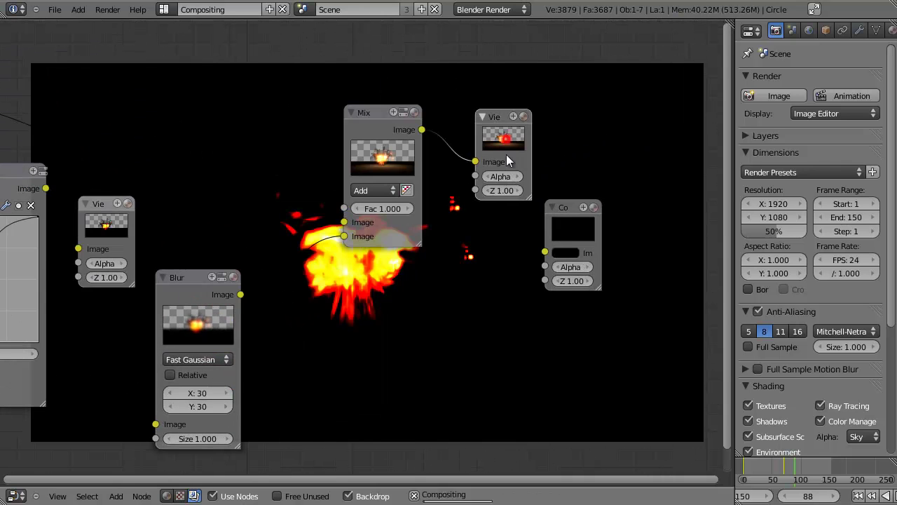
{"action": "middle_click_drag", "start_coordinate": [479, 330], "coordinate": [329, 216]}
{"action": "scroll", "coordinate": [322, 227], "scroll_direction": "up", "scroll_amount": 3}
{"action": "middle_click_drag", "start_coordinate": [300, 251], "coordinate": [339, 346]}
{"action": "middle_click_drag", "start_coordinate": [255, 318], "coordinate": [375, 265]}
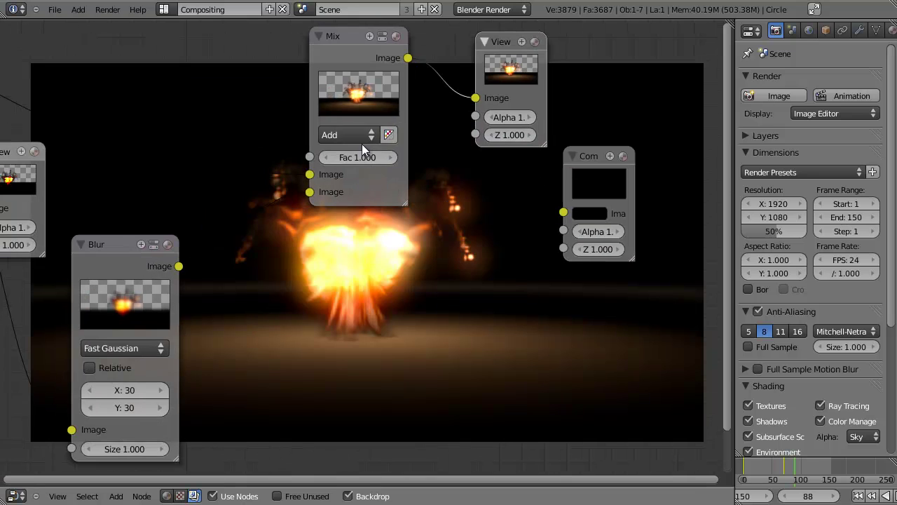
Step: Try the Screen blend mode on the Mix node, and switch it back to Add
{"action": "left_click", "coordinate": [354, 135]}
{"action": "left_click", "coordinate": [354, 38]}
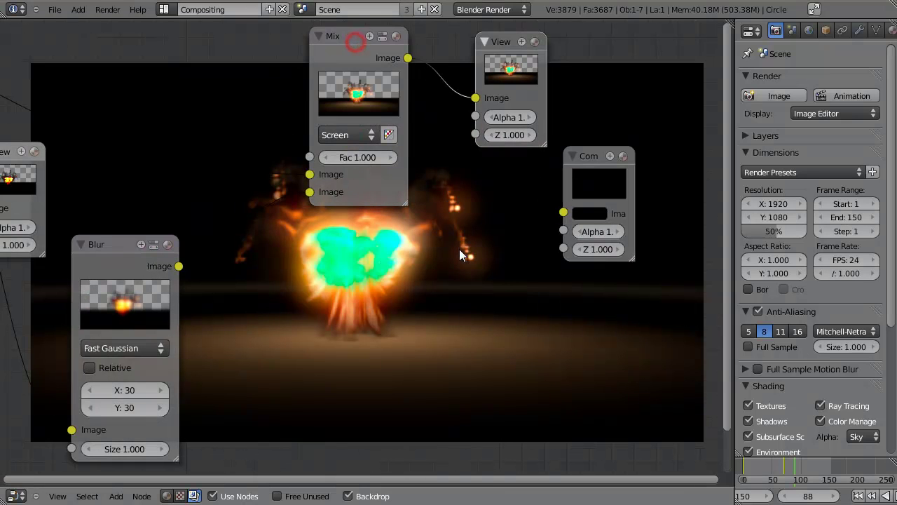
{"action": "left_click", "coordinate": [340, 136]}
{"action": "left_click", "coordinate": [343, 95]}
Step: Feed the Mix node's image into the Composite node and place the Composite node just below the Viewer
{"action": "scroll", "coordinate": [376, 309], "scroll_direction": "down", "scroll_amount": 2}
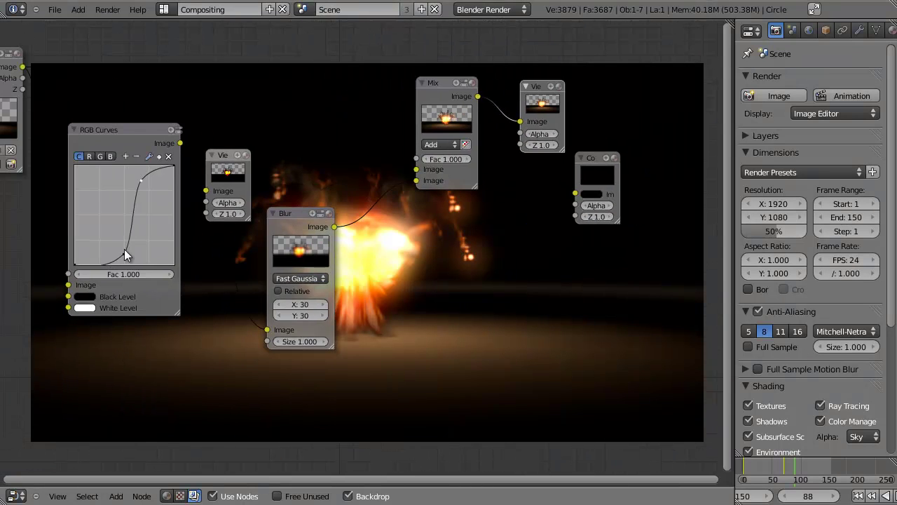
{"action": "scroll", "coordinate": [336, 276], "scroll_direction": "down", "scroll_amount": 1}
{"action": "middle_click_drag", "start_coordinate": [386, 284], "coordinate": [253, 222]}
{"action": "scroll", "coordinate": [412, 277], "scroll_direction": "down", "scroll_amount": 4}
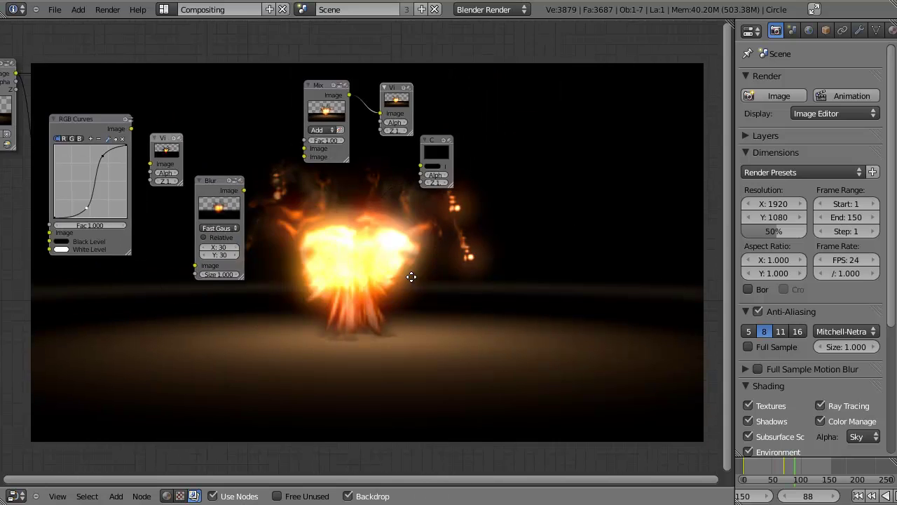
{"action": "middle_click_drag", "start_coordinate": [412, 276], "coordinate": [358, 374]}
{"action": "scroll", "coordinate": [357, 374], "scroll_direction": "up", "scroll_amount": 2}
{"action": "left_click_drag", "start_coordinate": [381, 252], "coordinate": [349, 262]}
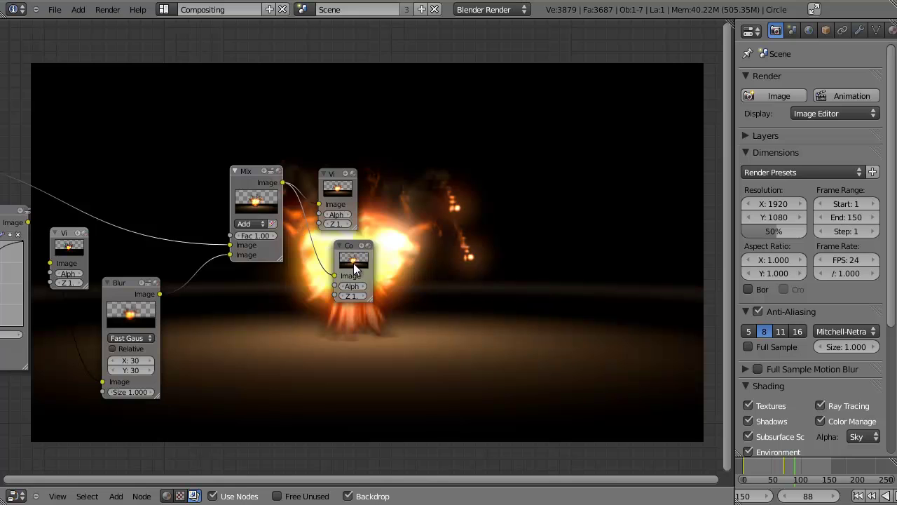
{"action": "left_click_drag", "start_coordinate": [353, 263], "coordinate": [328, 268]}
Step: Spread out the node tree by moving the Render Layers and RGB Curves nodes farther away from the Blur node
{"action": "key", "text": "Home"}
{"action": "left_click_drag", "start_coordinate": [133, 87], "coordinate": [77, 89]}
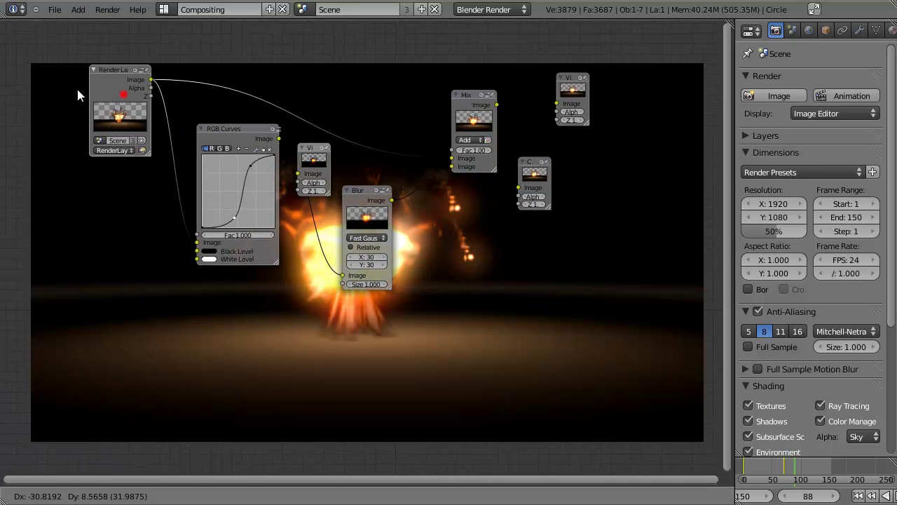
{"action": "key", "text": "Home"}
{"action": "left_click_drag", "start_coordinate": [257, 157], "coordinate": [210, 157]}
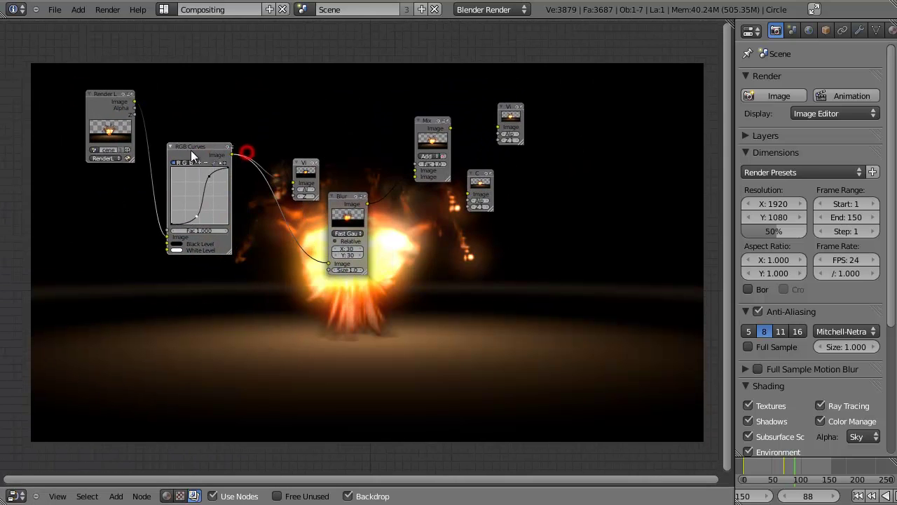
Step: Duplicate the Blur node straight below the original and feed the copy from the RGB Curves output
{"action": "left_click", "coordinate": [342, 199]}
{"action": "key", "text": "shift+d"}
{"action": "key", "text": "y"}
{"action": "left_click", "coordinate": [347, 332]}
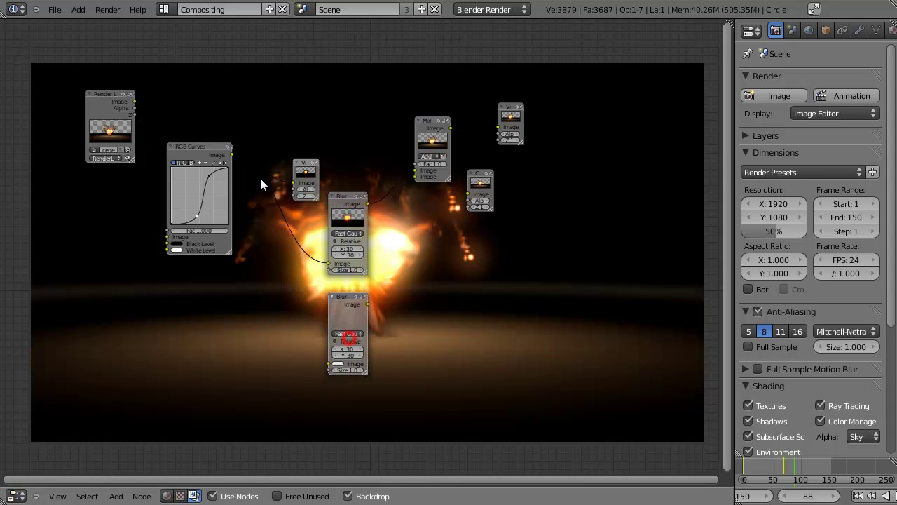
{"action": "left_click_drag", "start_coordinate": [231, 154], "coordinate": [327, 363]}
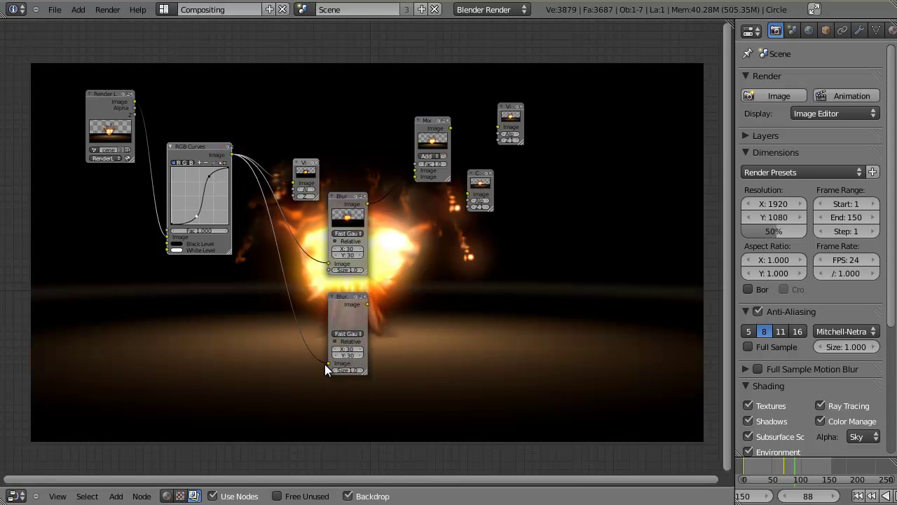
Step: Duplicate the Add Mix node beside the two Blur nodes and connect both blur outputs to its image inputs
{"action": "left_click", "coordinate": [423, 156]}
{"action": "key", "text": "shift+d"}
{"action": "left_click", "coordinate": [393, 270]}
{"action": "scroll", "coordinate": [304, 293], "scroll_direction": "up", "scroll_amount": 2}
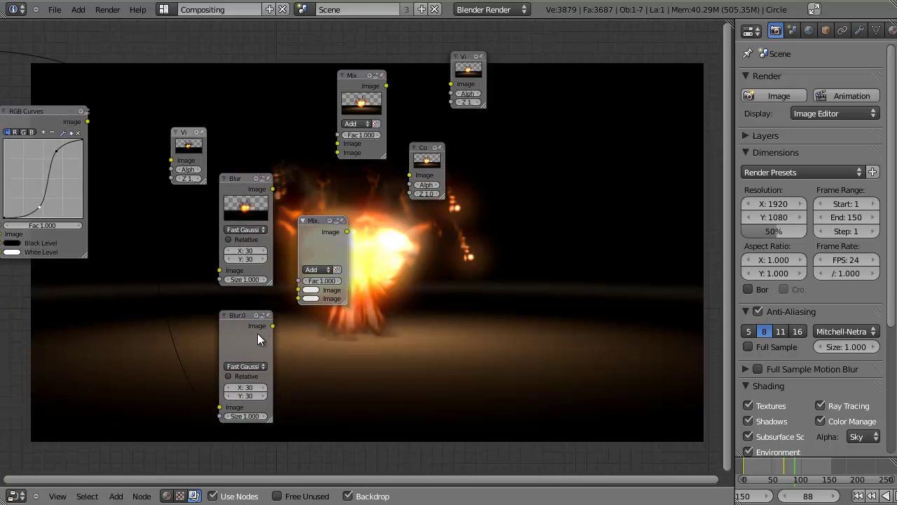
{"action": "left_click_drag", "start_coordinate": [273, 325], "coordinate": [298, 289]}
{"action": "left_click_drag", "start_coordinate": [273, 189], "coordinate": [298, 288]}
Step: Shift the final Mix, Composite and Viewer nodes away and connect the new Mix node to the final Mix's second image input
{"action": "left_click", "coordinate": [418, 145]}
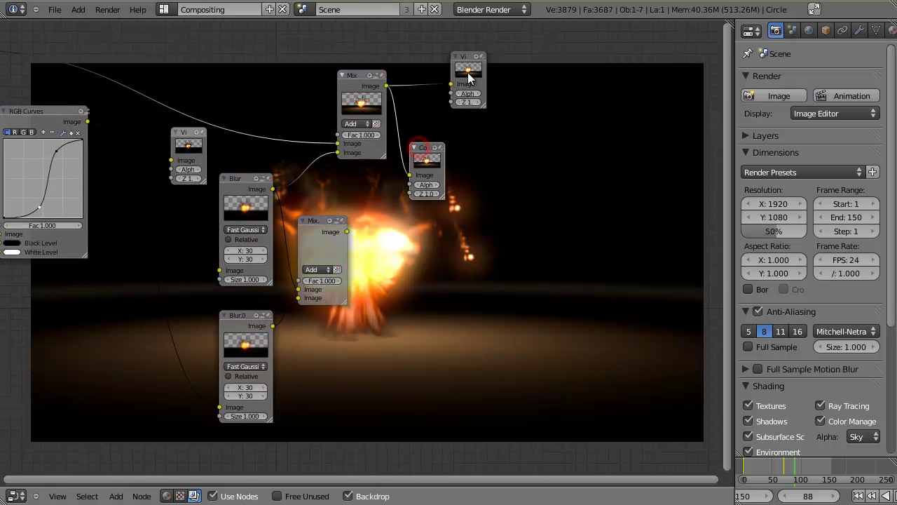
{"action": "left_click_drag", "start_coordinate": [468, 78], "coordinate": [601, 79]}
{"action": "left_click_drag", "start_coordinate": [347, 231], "coordinate": [469, 152]}
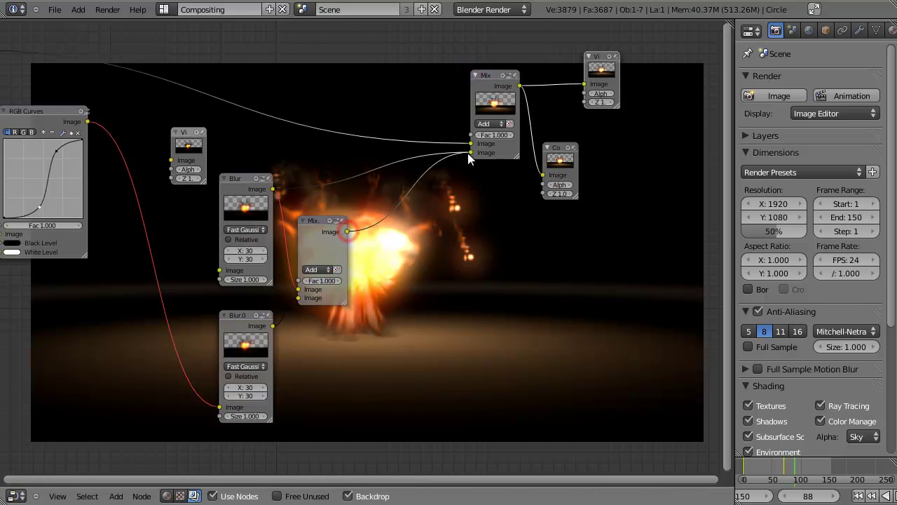
Step: Set the duplicated Blur node's X and Y size to 256
{"action": "scroll", "coordinate": [431, 232], "scroll_direction": "up", "scroll_amount": 2}
{"action": "scroll", "coordinate": [294, 291], "scroll_direction": "up", "scroll_amount": 2}
{"action": "middle_click_drag", "start_coordinate": [294, 292], "coordinate": [321, 280]}
{"action": "left_click", "coordinate": [270, 316]}
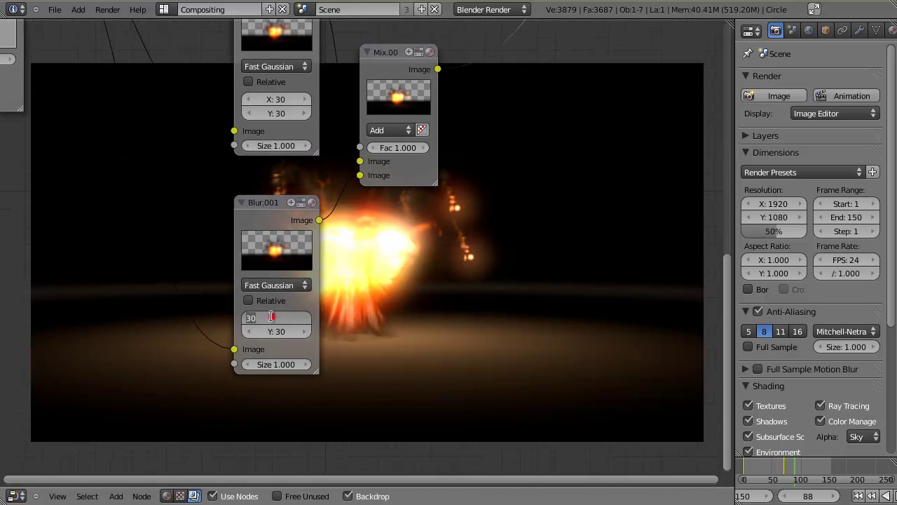
{"action": "key", "text": "BackSpace"}
{"action": "key", "text": "BackSpace"}
{"action": "type", "text": "256"}
{"action": "key", "text": "Tab"}
{"action": "type", "text": "256"}
{"action": "key", "text": "Return"}
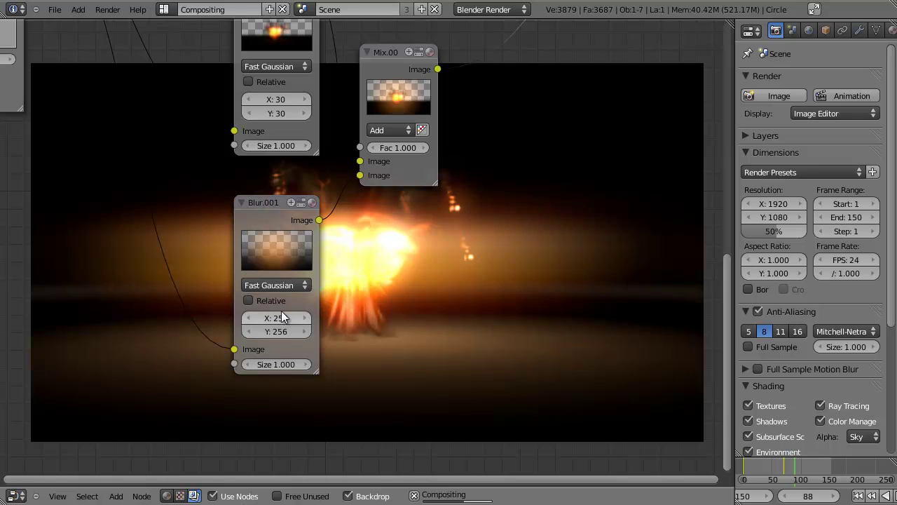
Step: Set the factor of the Mix node that combines the two blurs to 0.1
{"action": "middle_click_drag", "start_coordinate": [497, 292], "coordinate": [372, 334]}
{"action": "left_click", "coordinate": [269, 190]}
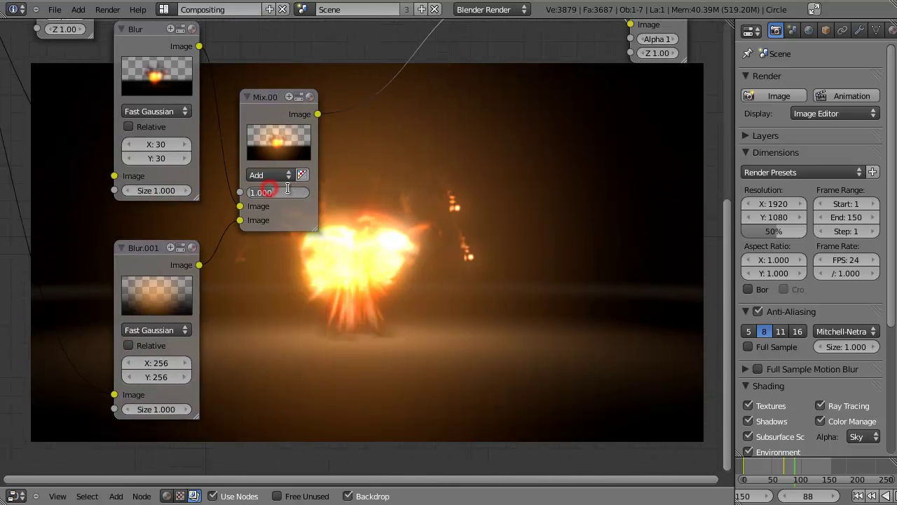
{"action": "type", "text": "0.1"}
{"action": "key", "text": "Return"}
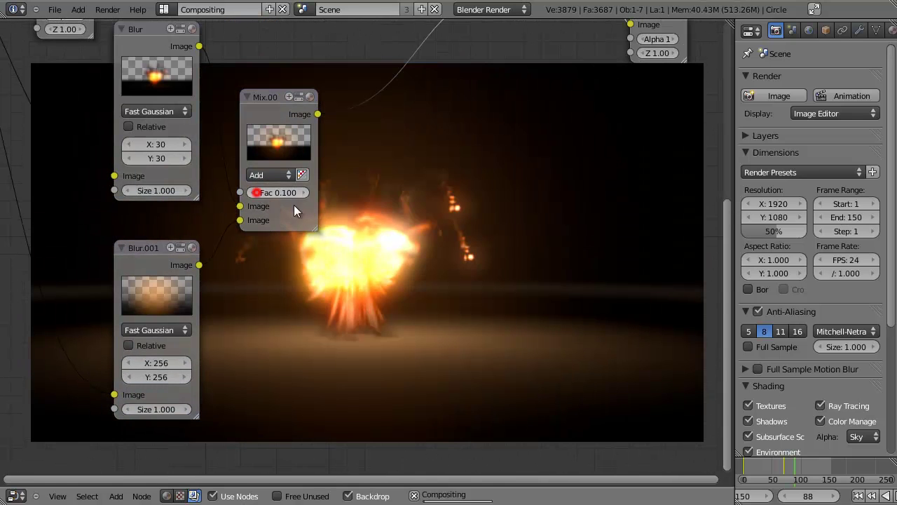
Step: Lower the factor of the Mix node combining the blurs to 0.05
{"action": "middle_click_drag", "start_coordinate": [294, 205], "coordinate": [265, 236]}
{"action": "left_click", "coordinate": [251, 224]}
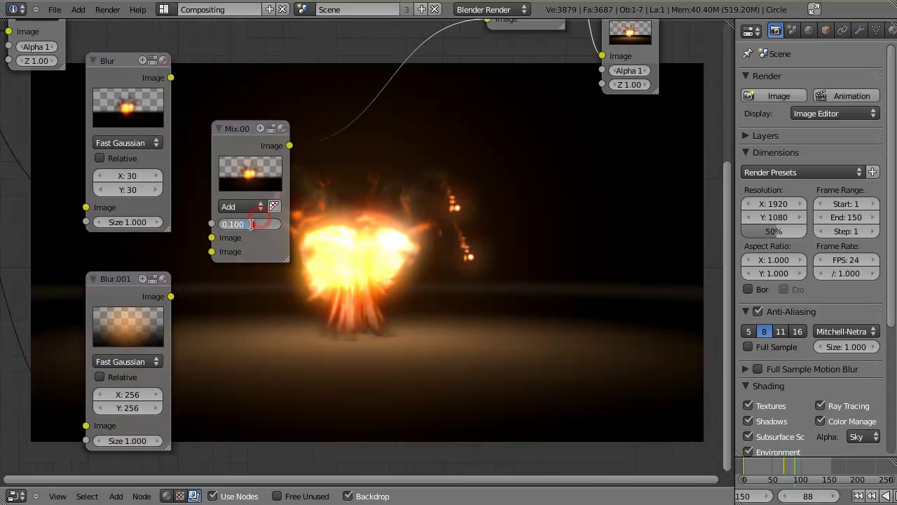
{"action": "type", "text": "0.05"}
{"action": "key", "text": "Return"}
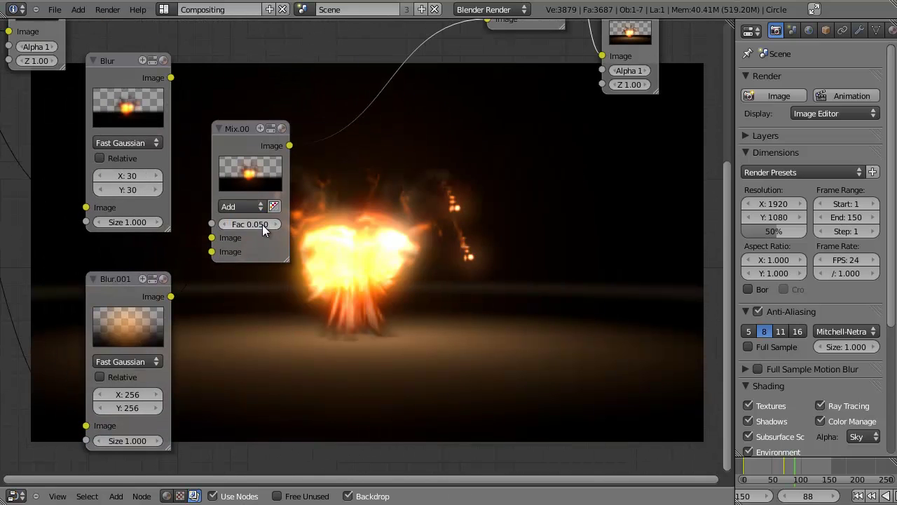
{"action": "middle_click_drag", "start_coordinate": [426, 260], "coordinate": [340, 296]}
{"action": "scroll", "coordinate": [352, 244], "scroll_direction": "down", "scroll_amount": 3}
{"action": "scroll", "coordinate": [339, 302], "scroll_direction": "up", "scroll_amount": 3}
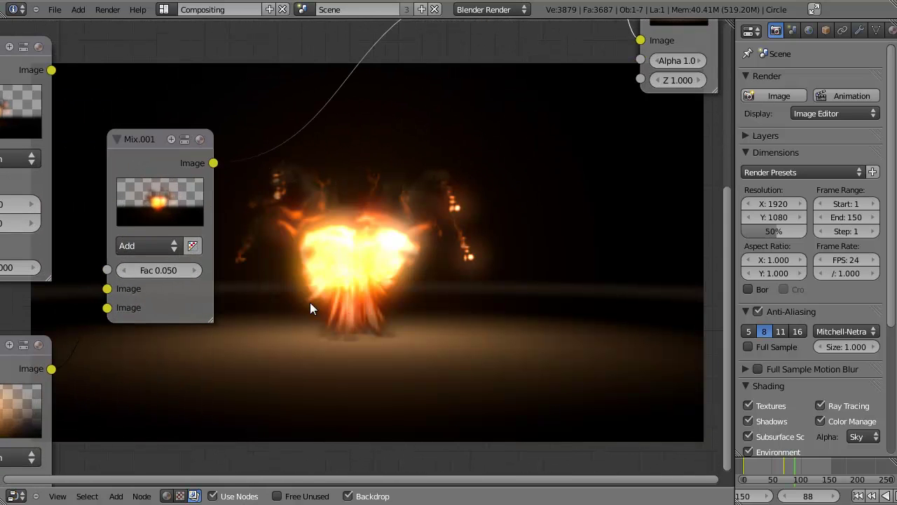
{"action": "scroll", "coordinate": [301, 288], "scroll_direction": "down", "scroll_amount": 2}
{"action": "middle_click_drag", "start_coordinate": [423, 302], "coordinate": [341, 311]}
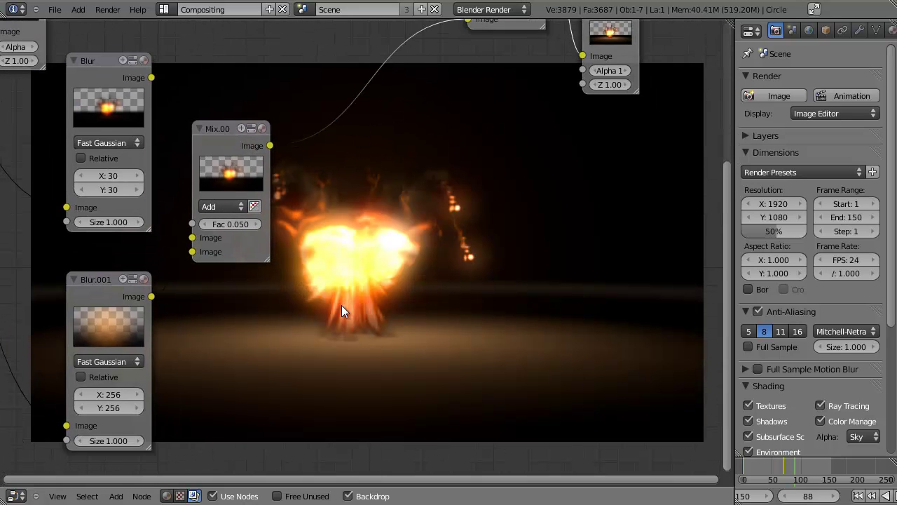
Step: Go to frame 70 using the Default layout's timeline and keyframe the blur-combining Mix node's 0.05 factor in the Compositing layout
{"action": "scroll", "coordinate": [321, 306], "scroll_direction": "up", "scroll_amount": 3}
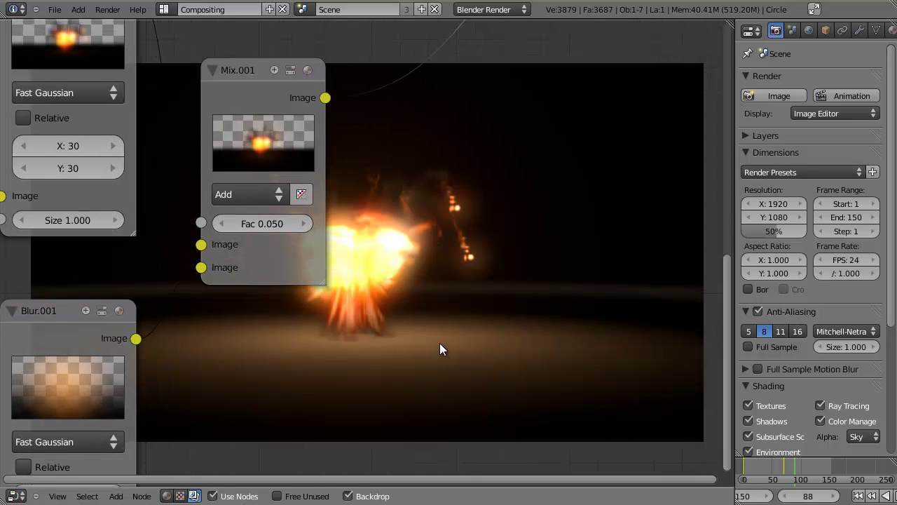
{"action": "key", "text": "ctrl+Left"}
{"action": "key", "text": "ctrl+Right"}
{"action": "key", "text": "ctrl+Right"}
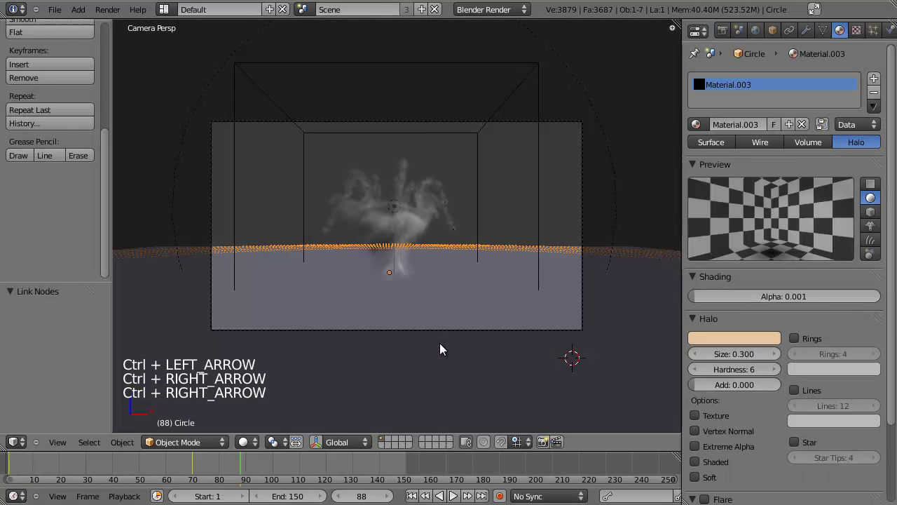
{"action": "left_click_drag", "start_coordinate": [207, 465], "coordinate": [180, 470]}
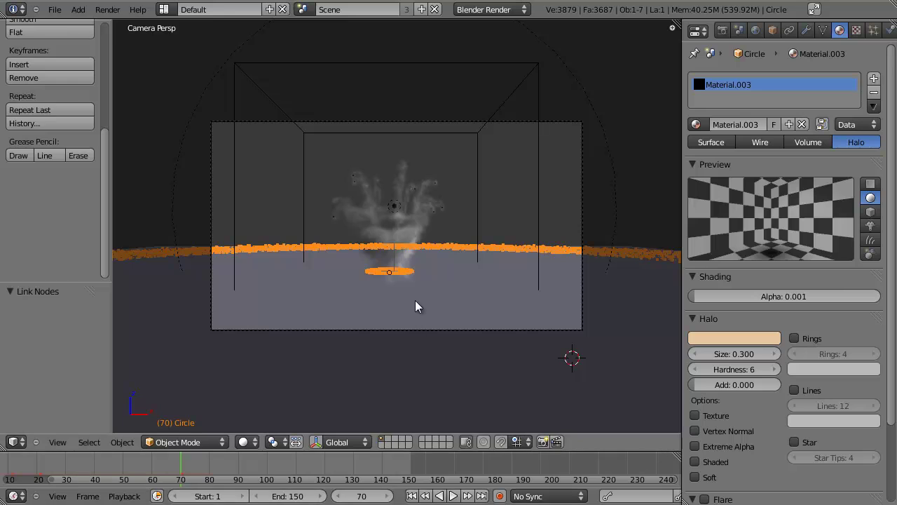
{"action": "key", "text": "ctrl+Left"}
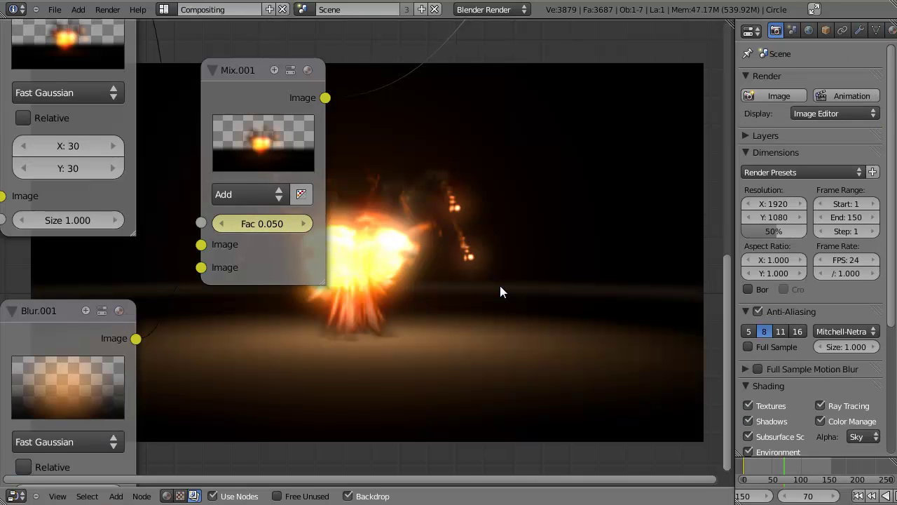
Step: Return to frame 1, set the blur-combining Mix node's factor to 5 and keyframe it
{"action": "key", "text": "ctrl+Right"}
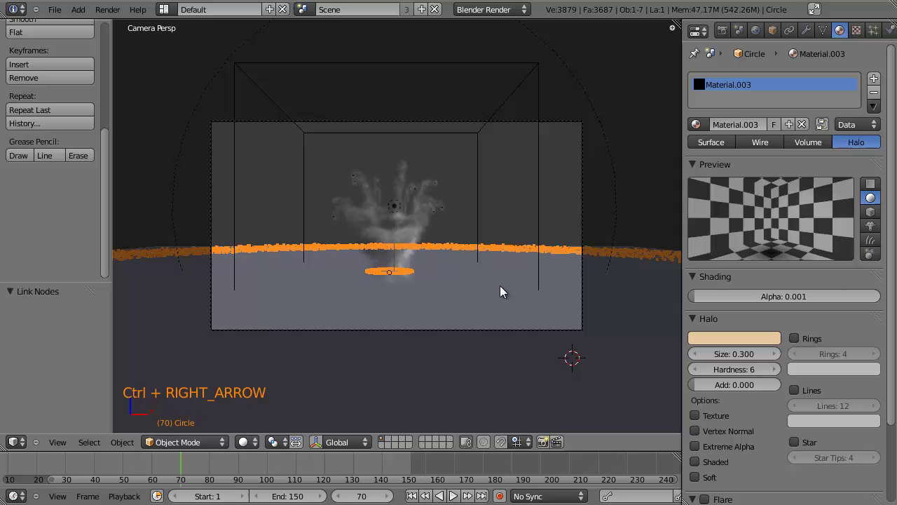
{"action": "left_click", "coordinate": [415, 495]}
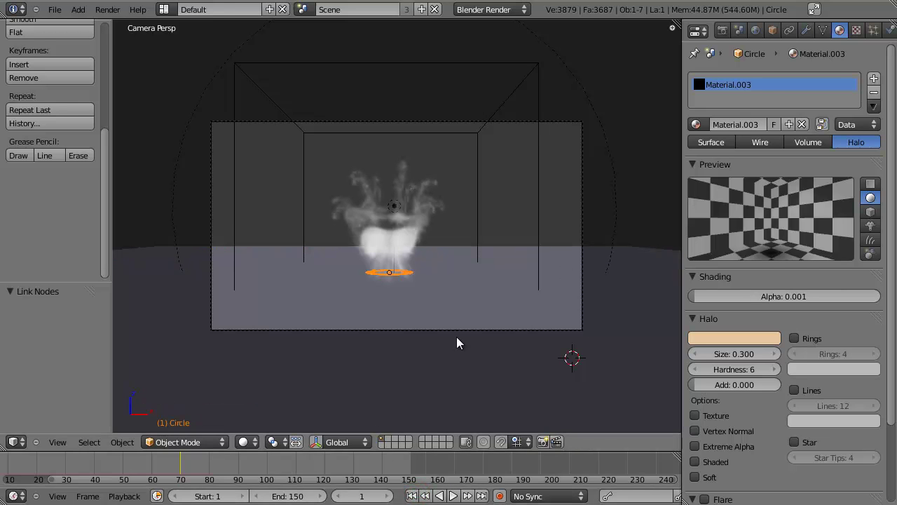
{"action": "key", "text": "ctrl+Left"}
{"action": "left_click", "coordinate": [267, 227]}
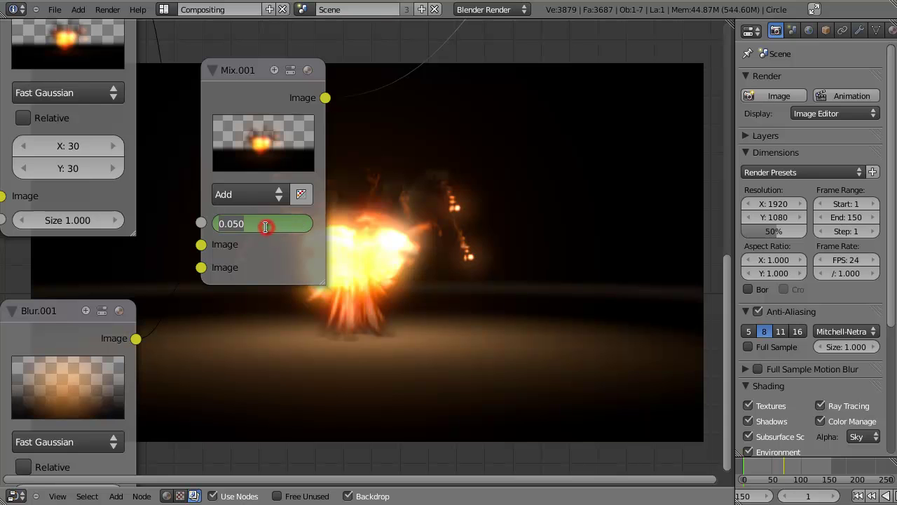
{"action": "type", "text": "5"}
{"action": "key", "text": "Return"}
{"action": "scroll", "coordinate": [440, 259], "scroll_direction": "down", "scroll_amount": 4}
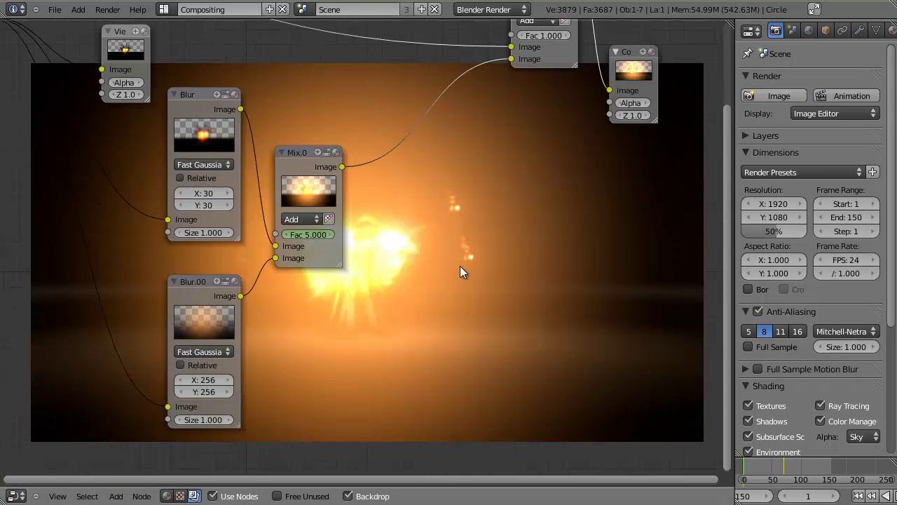
{"action": "middle_click_drag", "start_coordinate": [331, 238], "coordinate": [261, 236]}
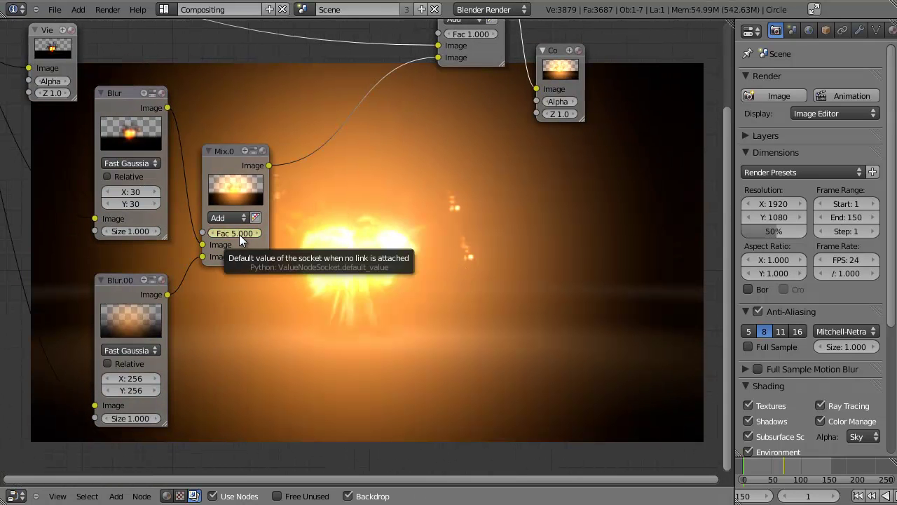
{"action": "scroll", "coordinate": [314, 274], "scroll_direction": "up", "scroll_amount": 2}
{"action": "middle_click_drag", "start_coordinate": [268, 273], "coordinate": [220, 249]}
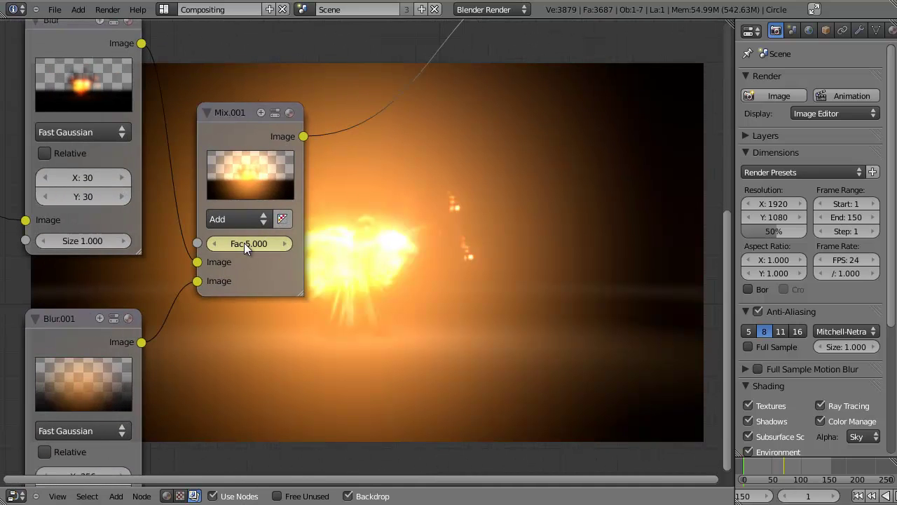
Step: Split off an area below the node editor and turn it into a Timeline
{"action": "scroll", "coordinate": [366, 295], "scroll_direction": "down", "scroll_amount": 2}
{"action": "middle_click_drag", "start_coordinate": [366, 296], "coordinate": [326, 311]}
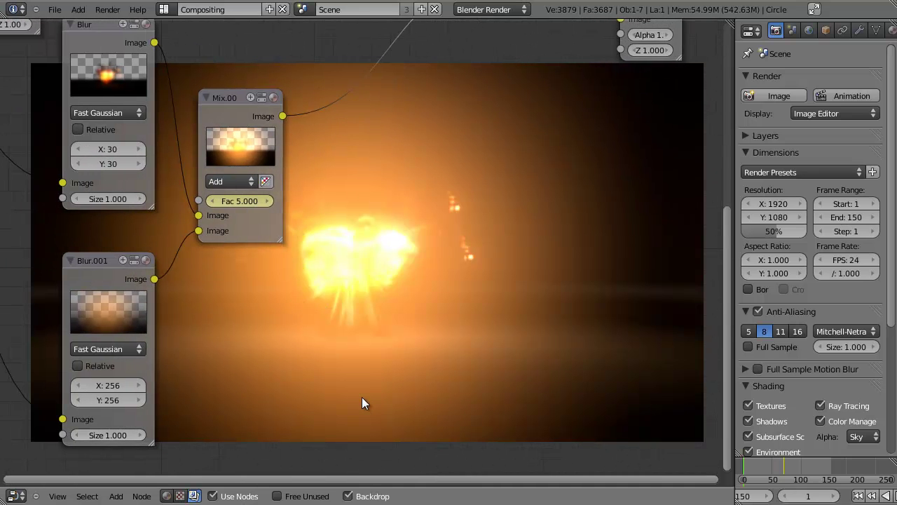
{"action": "left_click_drag", "start_coordinate": [6, 499], "coordinate": [5, 415]}
{"action": "left_click", "coordinate": [16, 496]}
{"action": "left_click", "coordinate": [49, 463]}
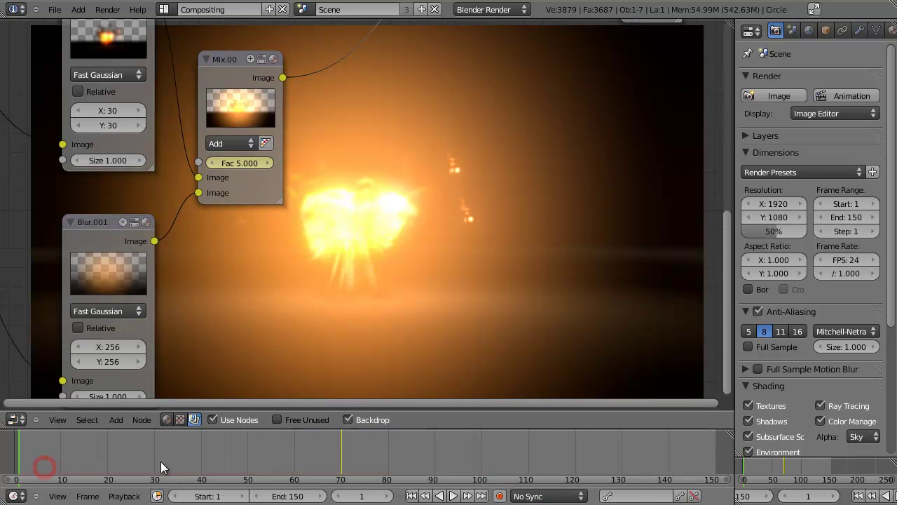
Step: Scrub the timeline to frames 52 and 66 and examine how the animated wide-blur glow fades over the explosion
{"action": "left_click_drag", "start_coordinate": [119, 450], "coordinate": [131, 451]}
{"action": "scroll", "coordinate": [222, 449], "scroll_direction": "down", "scroll_amount": 1}
{"action": "scroll", "coordinate": [316, 307], "scroll_direction": "up", "scroll_amount": 3}
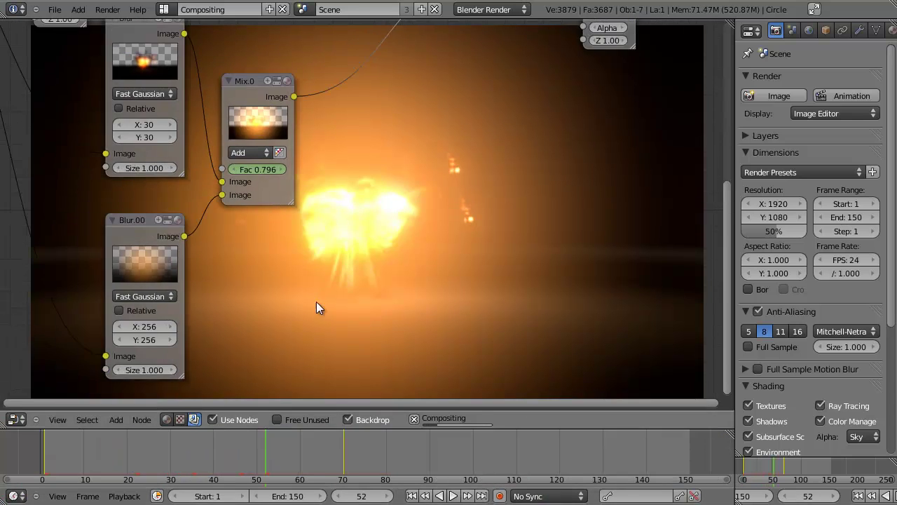
{"action": "left_click", "coordinate": [247, 447]}
{"action": "left_click_drag", "start_coordinate": [243, 450], "coordinate": [325, 447]}
{"action": "scroll", "coordinate": [470, 293], "scroll_direction": "down", "scroll_amount": 2}
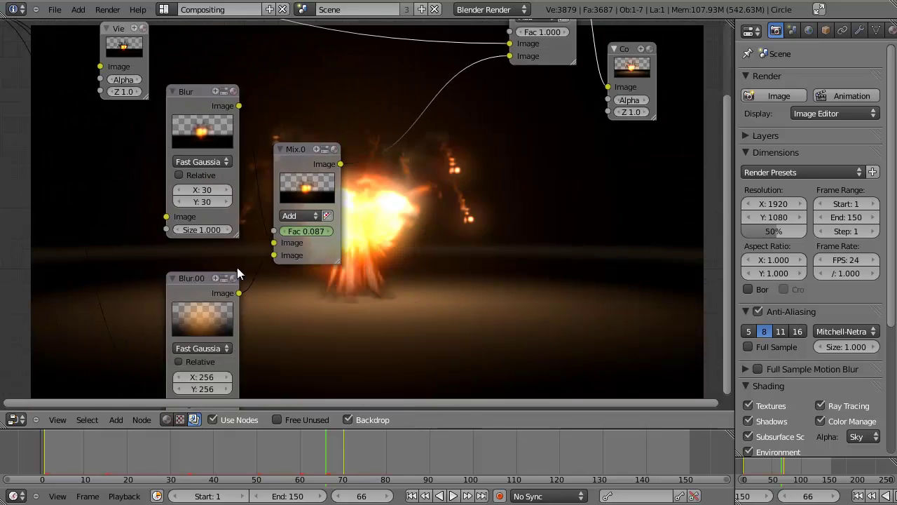
{"action": "scroll", "coordinate": [237, 260], "scroll_direction": "up", "scroll_amount": 1}
{"action": "middle_click_drag", "start_coordinate": [270, 327], "coordinate": [339, 228]}
{"action": "scroll", "coordinate": [340, 223], "scroll_direction": "up", "scroll_amount": 1}
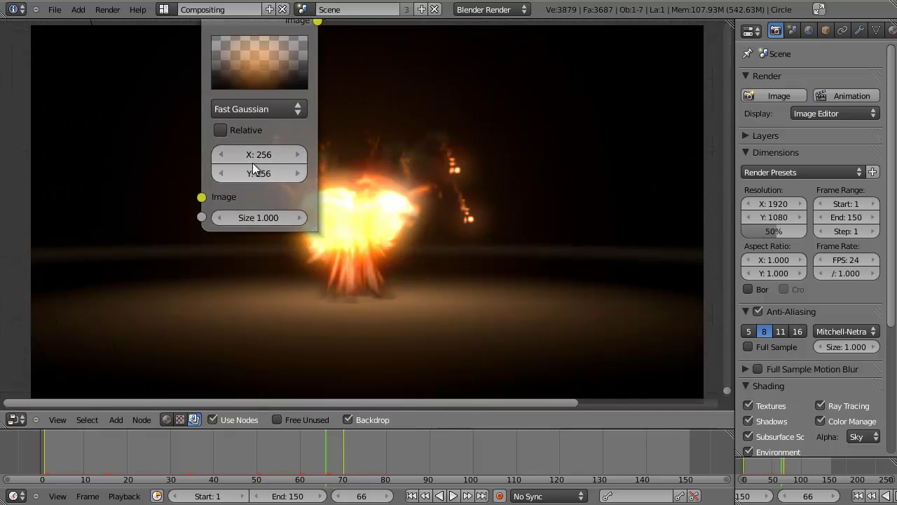
{"action": "scroll", "coordinate": [417, 229], "scroll_direction": "down", "scroll_amount": 4}
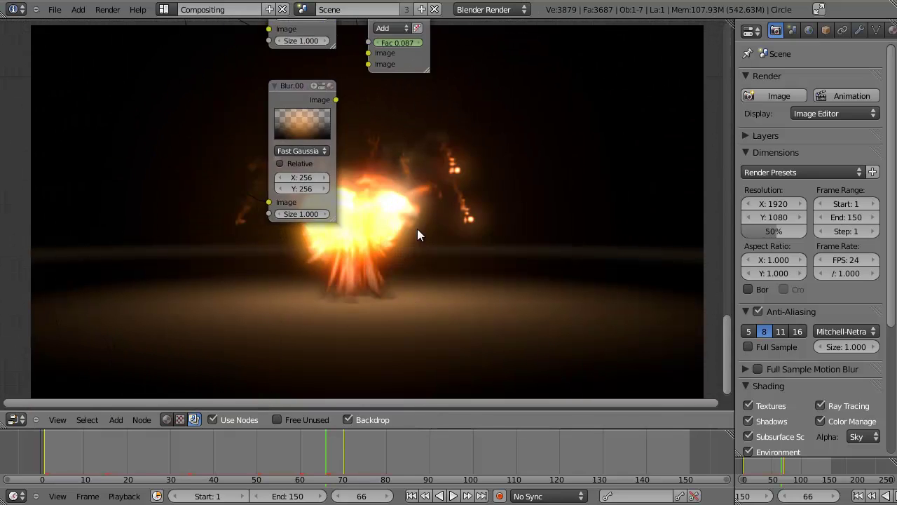
Step: Set the timeline to frame 70 and move the Viewer node closer to the final Mix node in the compositor
{"action": "scroll", "coordinate": [311, 201], "scroll_direction": "up", "scroll_amount": 2}
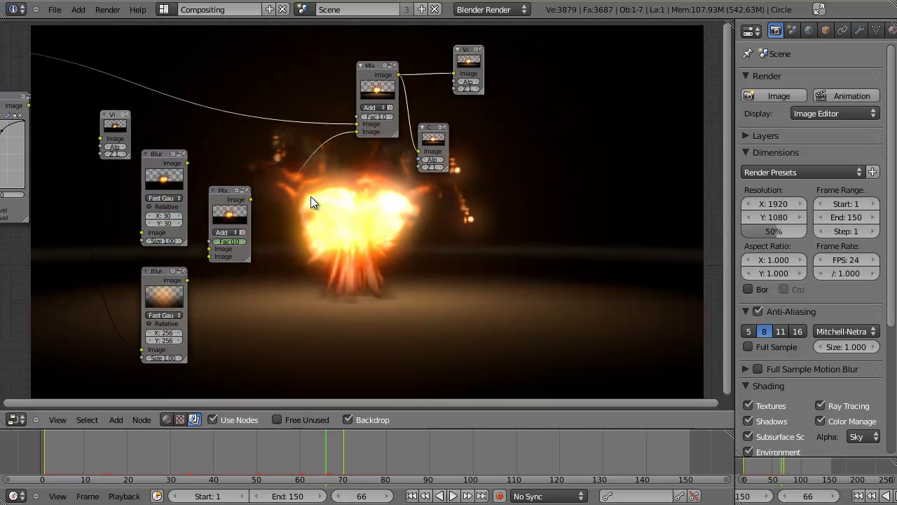
{"action": "scroll", "coordinate": [400, 250], "scroll_direction": "up", "scroll_amount": 1}
{"action": "left_click", "coordinate": [345, 445]}
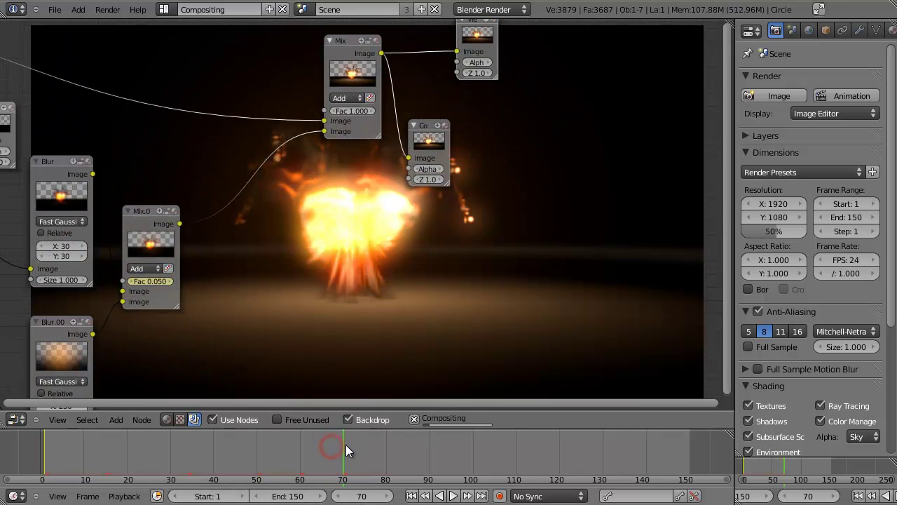
{"action": "middle_click_drag", "start_coordinate": [422, 180], "coordinate": [394, 254]}
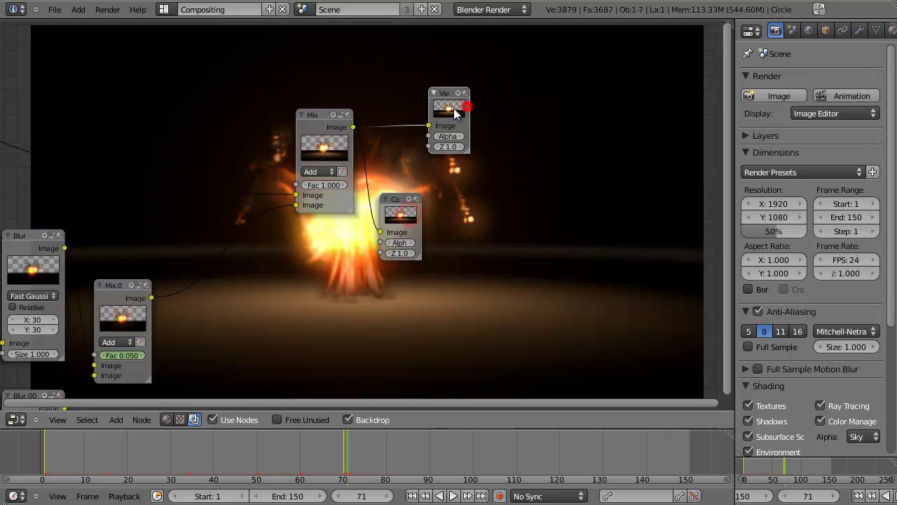
{"action": "left_click_drag", "start_coordinate": [453, 108], "coordinate": [389, 113]}
{"action": "middle_click_drag", "start_coordinate": [448, 220], "coordinate": [407, 318]}
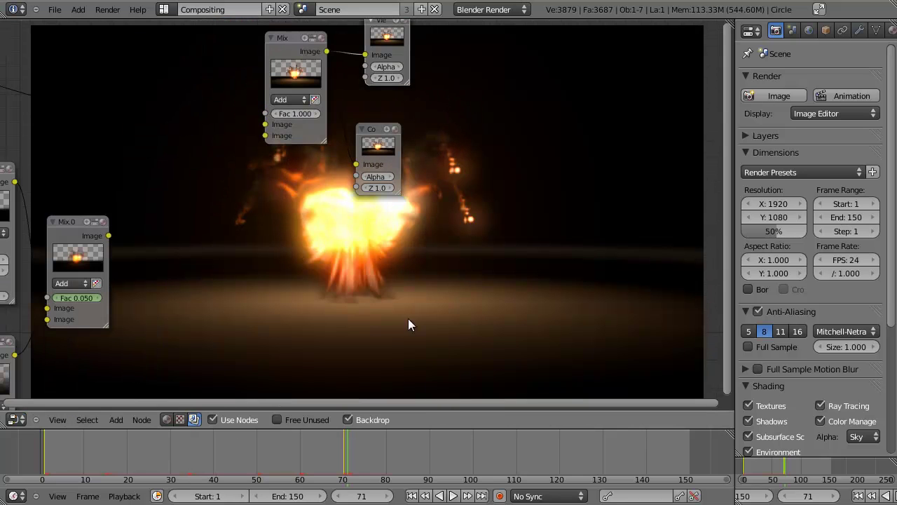
{"action": "left_click", "coordinate": [342, 444]}
{"action": "scroll", "coordinate": [406, 194], "scroll_direction": "down", "scroll_amount": 3}
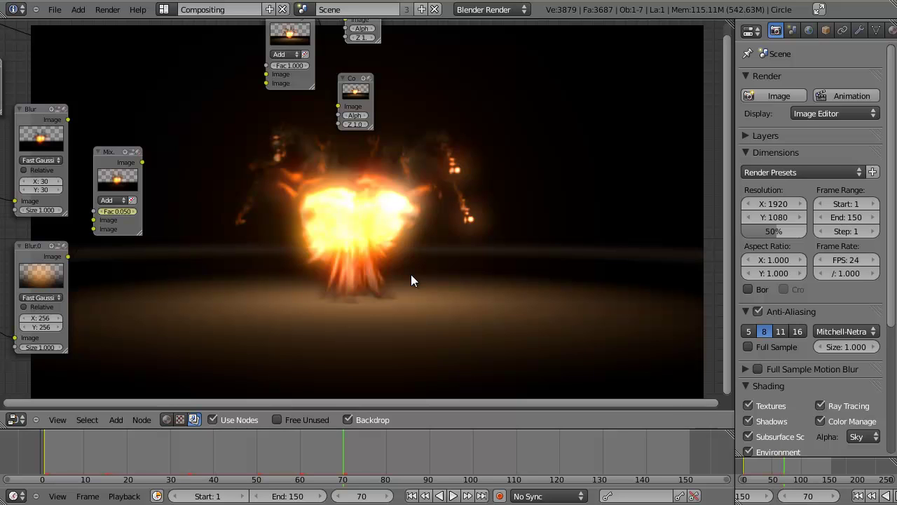
Step: In the Default layout, select the point lamp inside the explosion and lower it along Z by about 1.65 units
{"action": "key", "text": "ctrl+Right"}
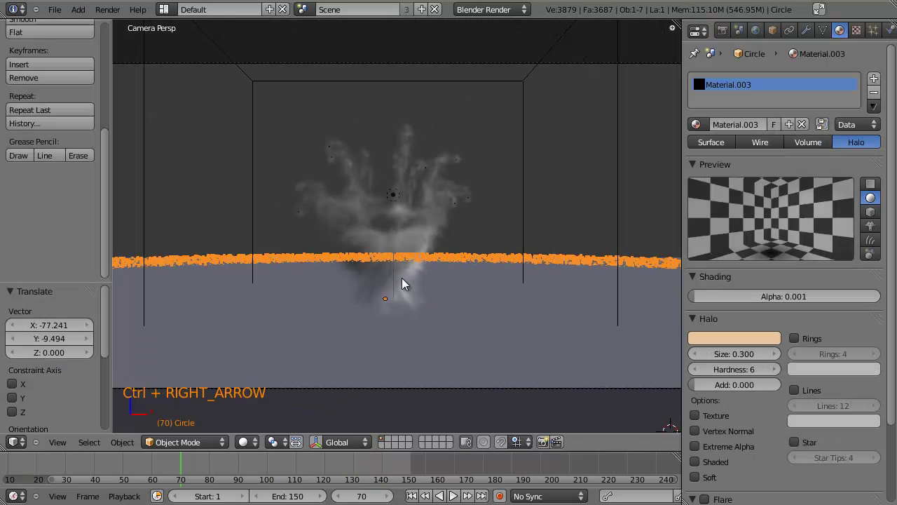
{"action": "scroll", "coordinate": [402, 278], "scroll_direction": "down", "scroll_amount": 1}
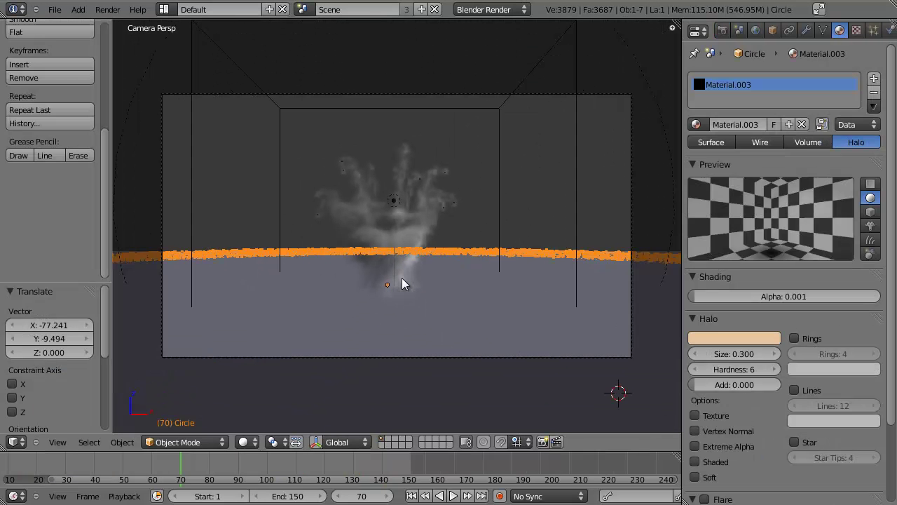
{"action": "right_click", "coordinate": [393, 204]}
{"action": "right_click", "coordinate": [410, 202]}
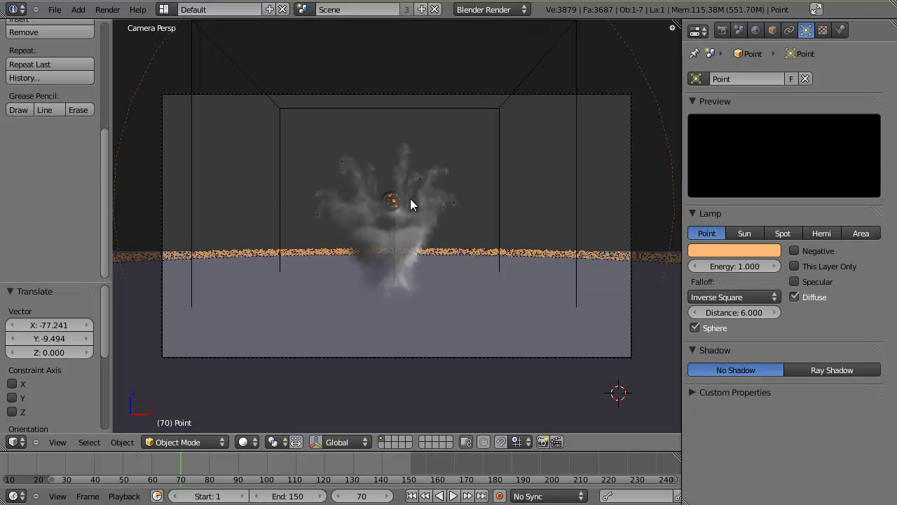
{"action": "key", "text": "g"}
{"action": "key", "text": "z"}
{"action": "left_click", "coordinate": [409, 291]}
Step: Return to frame 1 and keyframe the lowered point lamp's location
{"action": "left_click", "coordinate": [411, 496]}
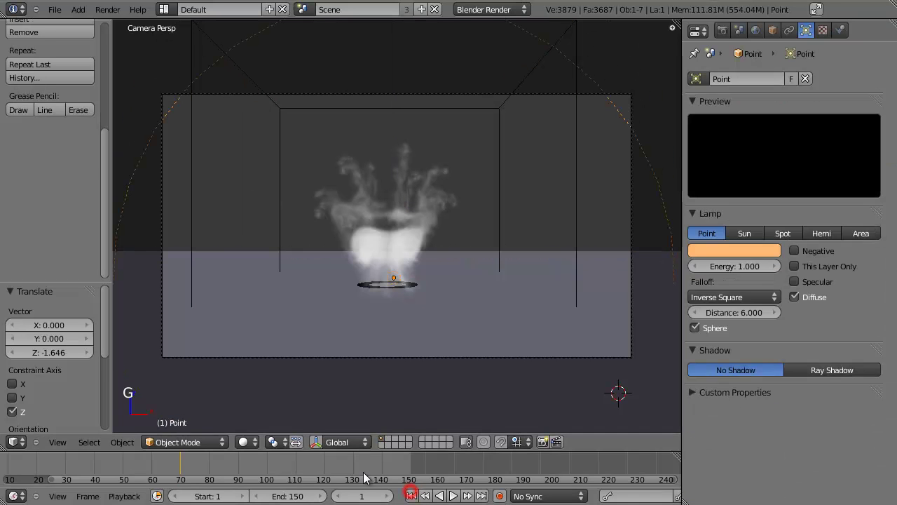
{"action": "key", "text": "i"}
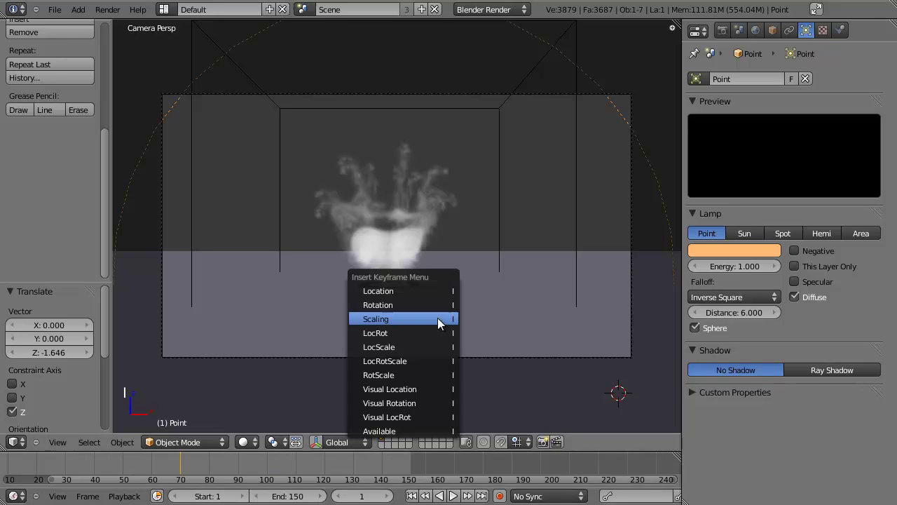
{"action": "left_click", "coordinate": [428, 289]}
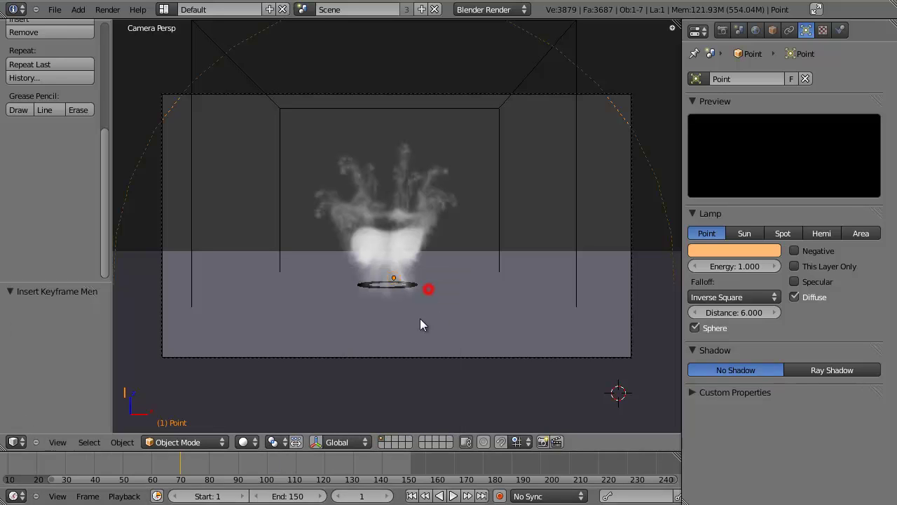
Step: At frame 70, raise the point lamp about 2.54 units along Z, keyframe its location, and check its rise at frames 30 and 52
{"action": "left_click", "coordinate": [180, 460]}
{"action": "key", "text": "g"}
{"action": "key", "text": "z"}
{"action": "left_click", "coordinate": [478, 153]}
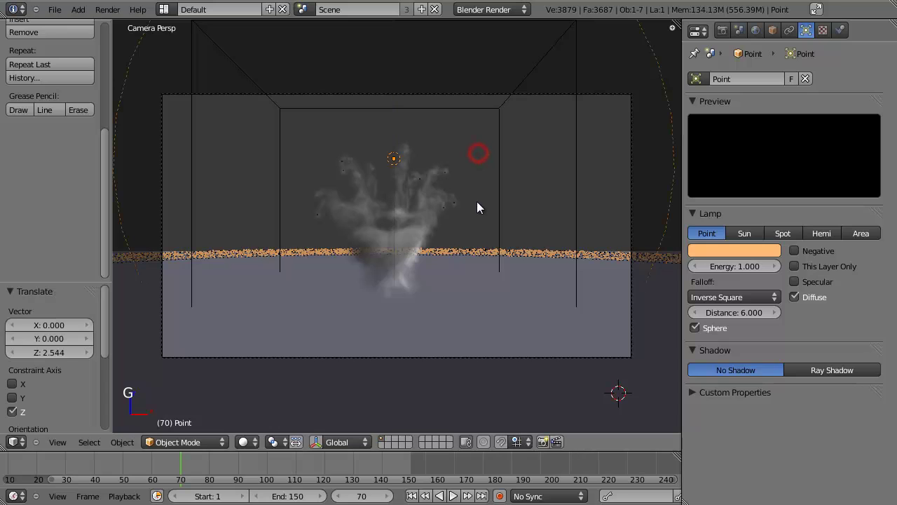
{"action": "key", "text": "i"}
{"action": "left_click", "coordinate": [477, 201]}
{"action": "left_click", "coordinate": [65, 462]}
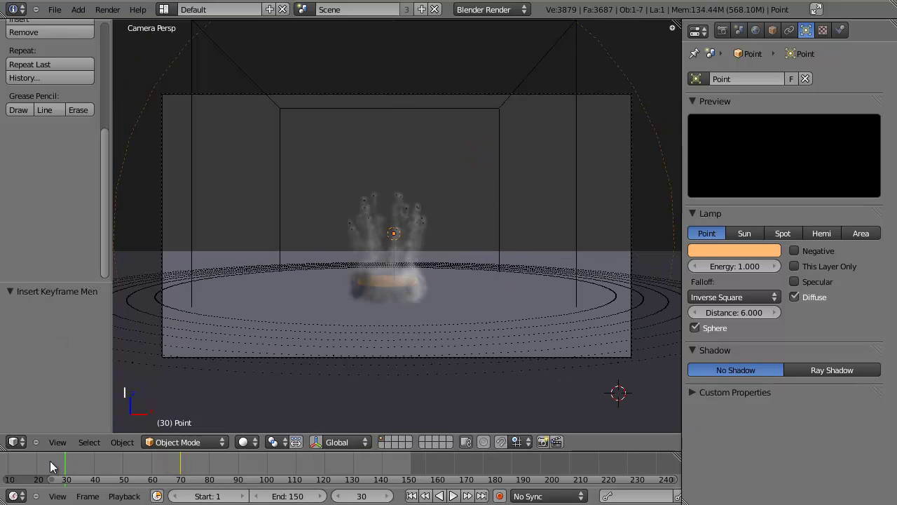
{"action": "left_click", "coordinate": [129, 457]}
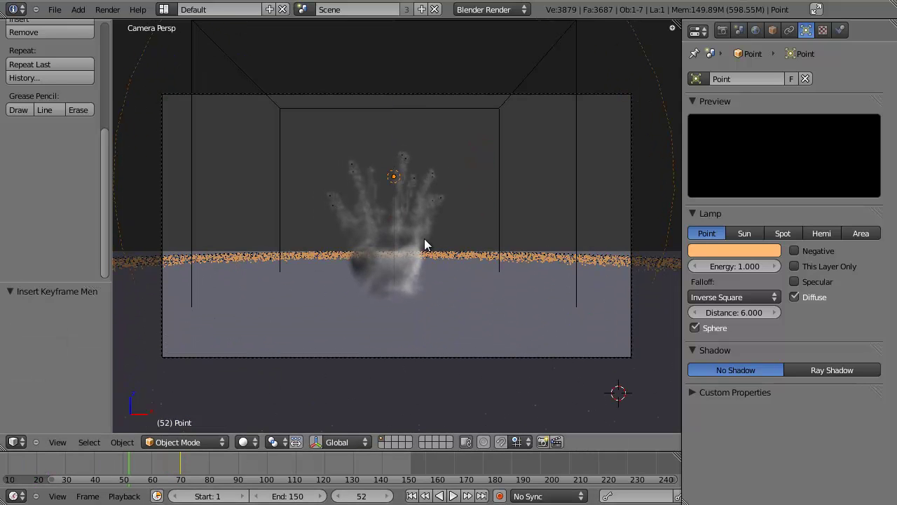
Step: Select the ground plane, examine the base of the explosion from several angles, and return to the camera view
{"action": "middle_click_drag", "start_coordinate": [425, 244], "coordinate": [415, 269]}
{"action": "scroll", "coordinate": [456, 246], "scroll_direction": "down", "scroll_amount": 4}
{"action": "right_click", "coordinate": [270, 196]}
{"action": "right_click", "coordinate": [300, 233]}
{"action": "scroll", "coordinate": [290, 249], "scroll_direction": "down", "scroll_amount": 2}
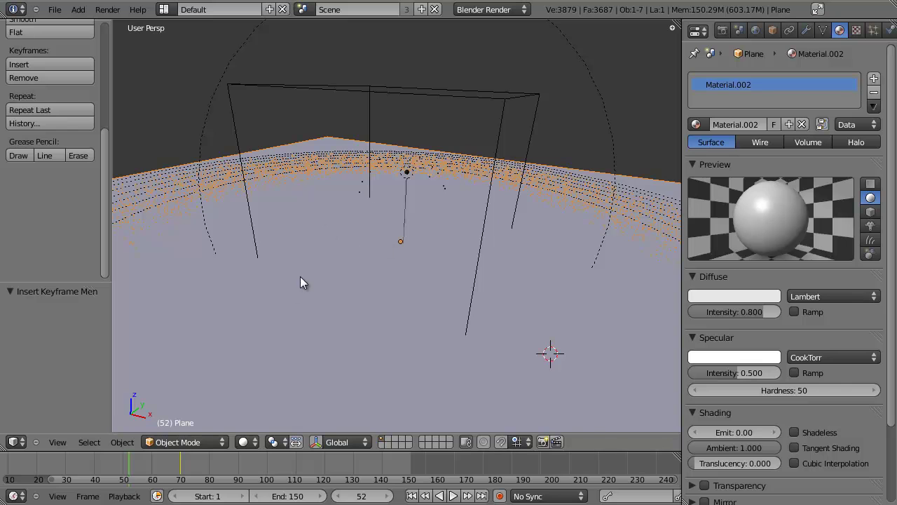
{"action": "scroll", "coordinate": [413, 276], "scroll_direction": "down", "scroll_amount": 2}
{"action": "scroll", "coordinate": [420, 279], "scroll_direction": "up", "scroll_amount": 6}
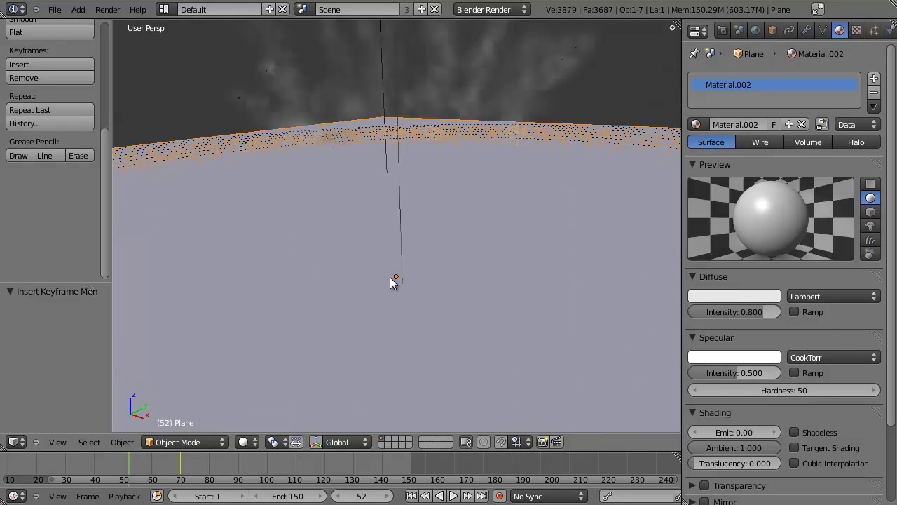
{"action": "middle_click_drag", "start_coordinate": [397, 287], "coordinate": [429, 260]}
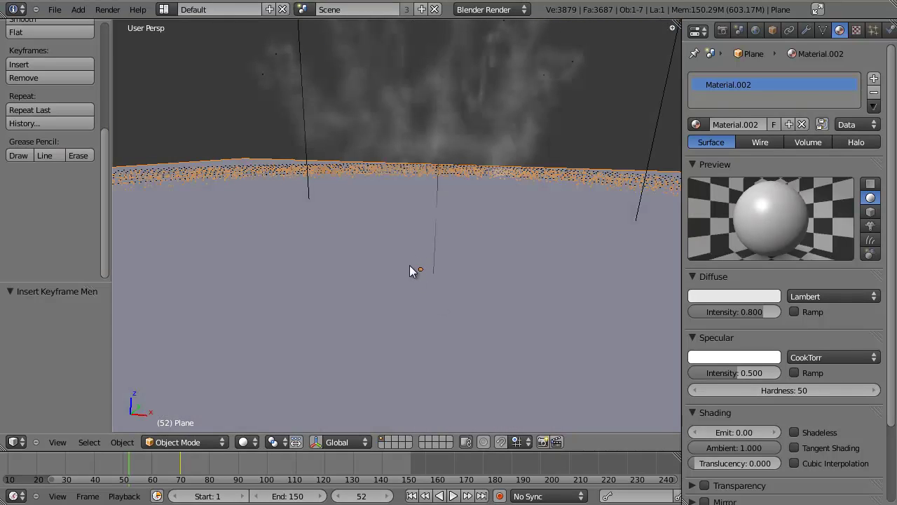
{"action": "scroll", "coordinate": [420, 274], "scroll_direction": "down", "scroll_amount": 4}
{"action": "scroll", "coordinate": [452, 238], "scroll_direction": "up", "scroll_amount": 2}
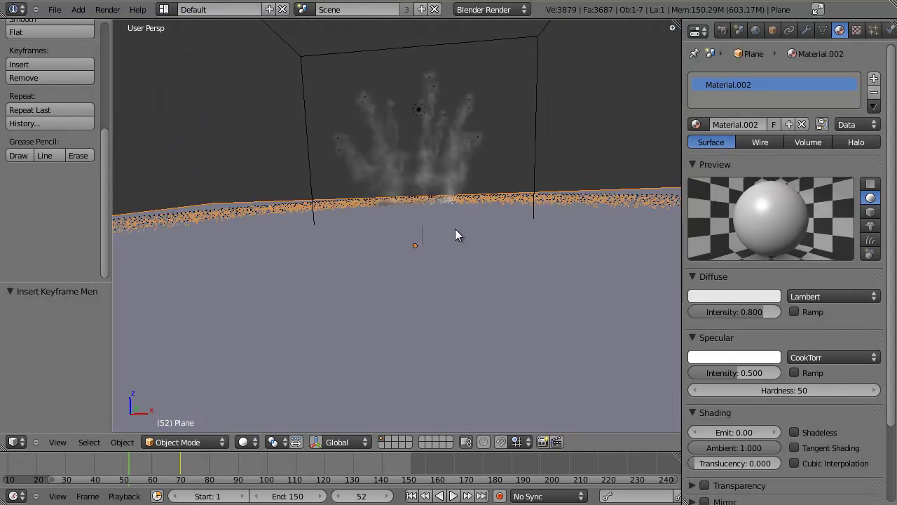
{"action": "scroll", "coordinate": [442, 233], "scroll_direction": "up", "scroll_amount": 3}
{"action": "scroll", "coordinate": [463, 290], "scroll_direction": "down", "scroll_amount": 4}
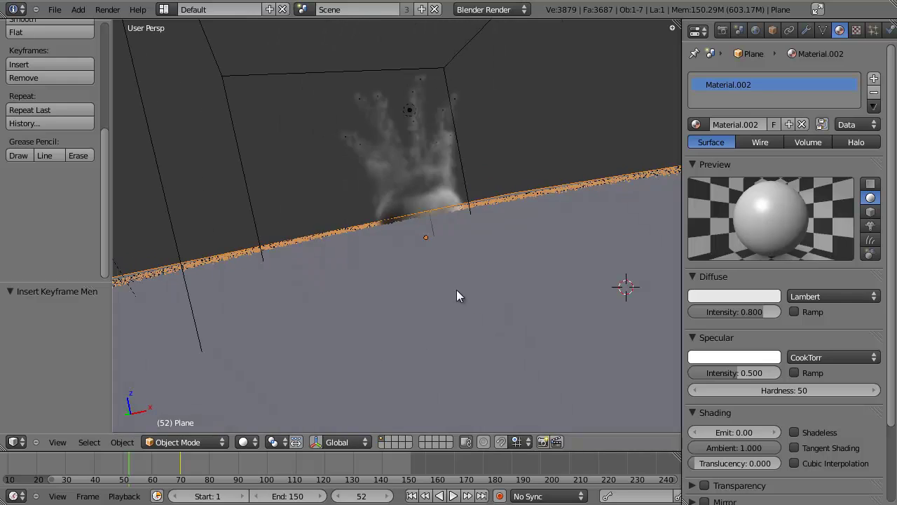
{"action": "middle_click_drag", "start_coordinate": [456, 291], "coordinate": [425, 296]}
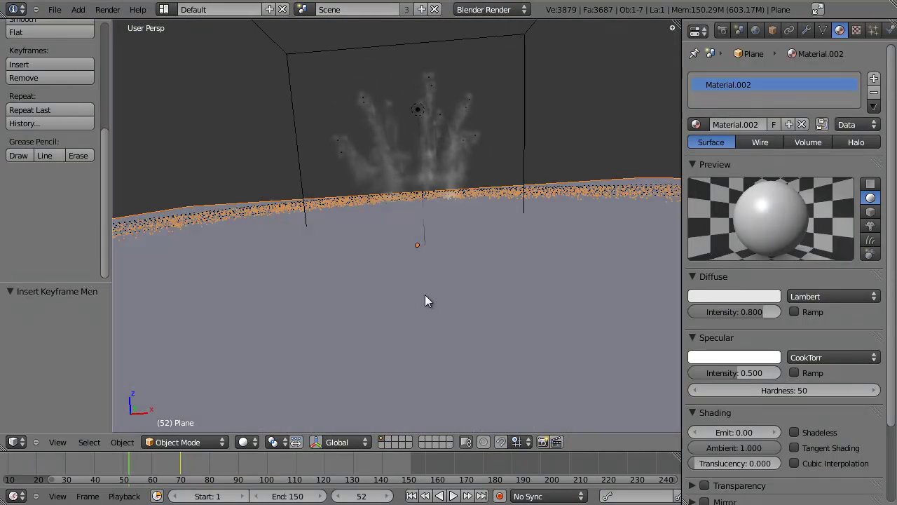
{"action": "key", "text": "KP_0"}
Step: Examine the rendered explosion close up where its base meets the ground
{"action": "key", "text": "F11"}
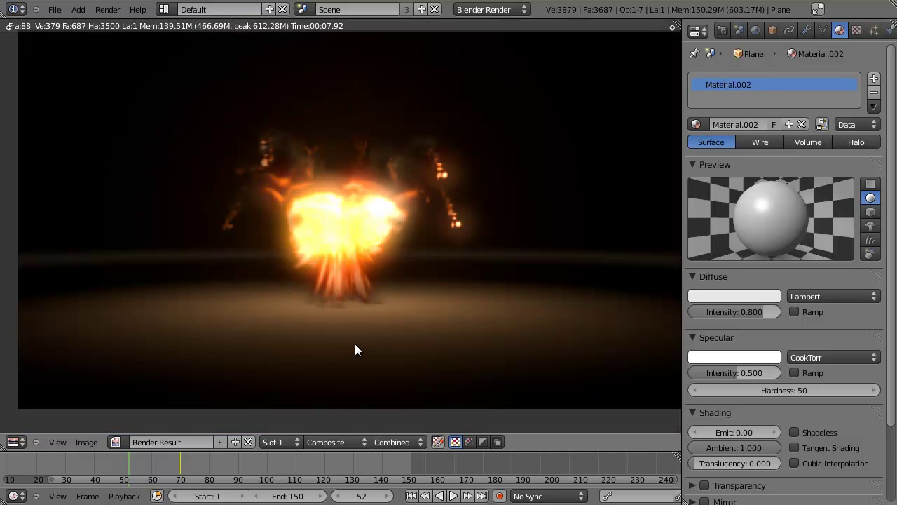
{"action": "key", "text": "Escape"}
{"action": "key", "text": "F11"}
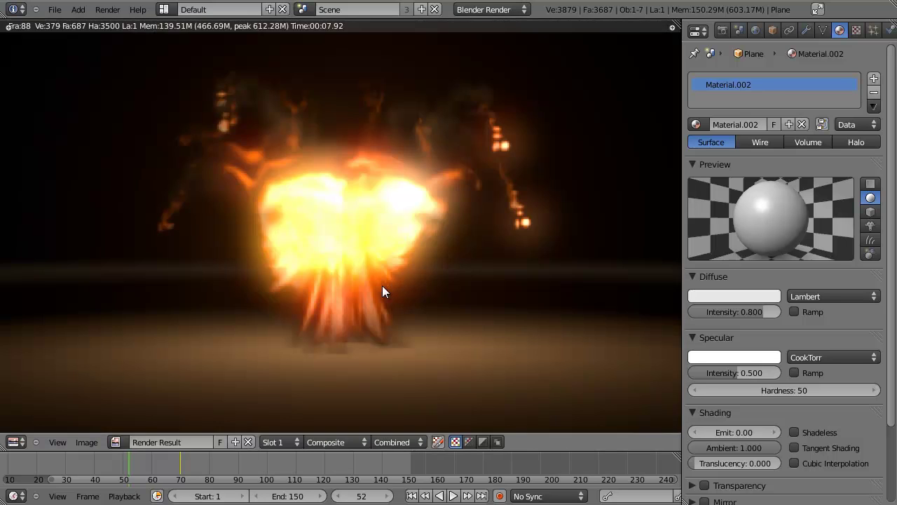
{"action": "scroll", "coordinate": [363, 319], "scroll_direction": "up", "scroll_amount": 3}
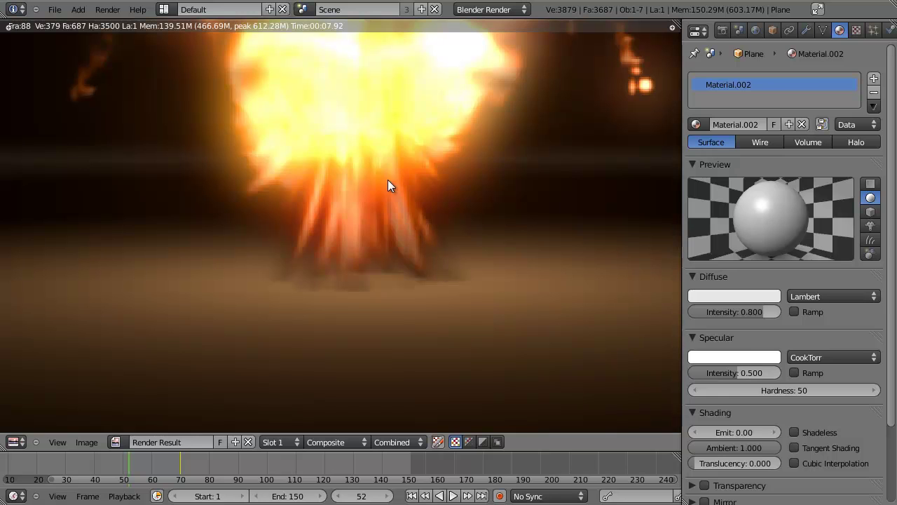
{"action": "key", "text": "Escape"}
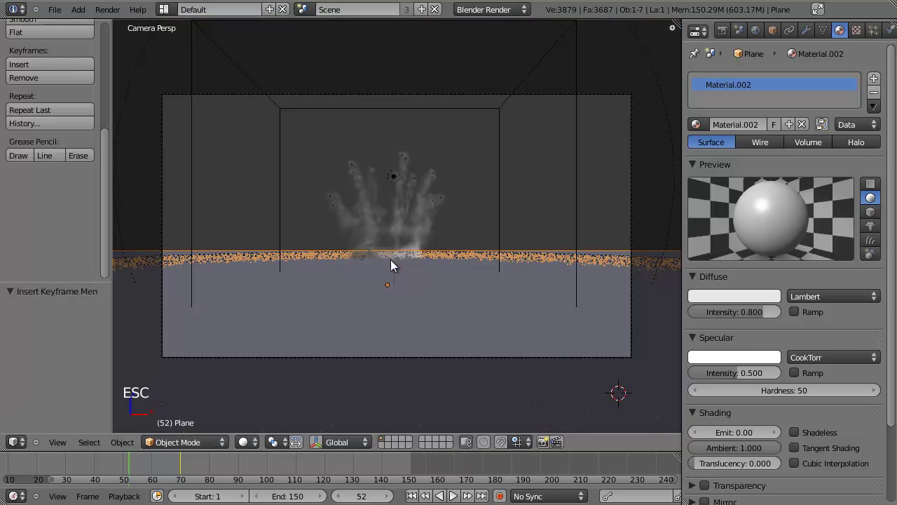
{"action": "key", "text": "F11"}
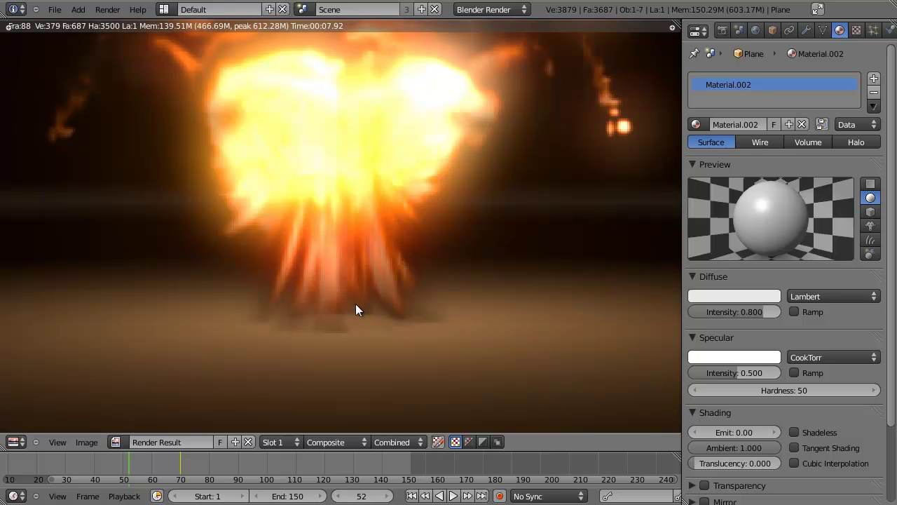
{"action": "key", "text": "Escape"}
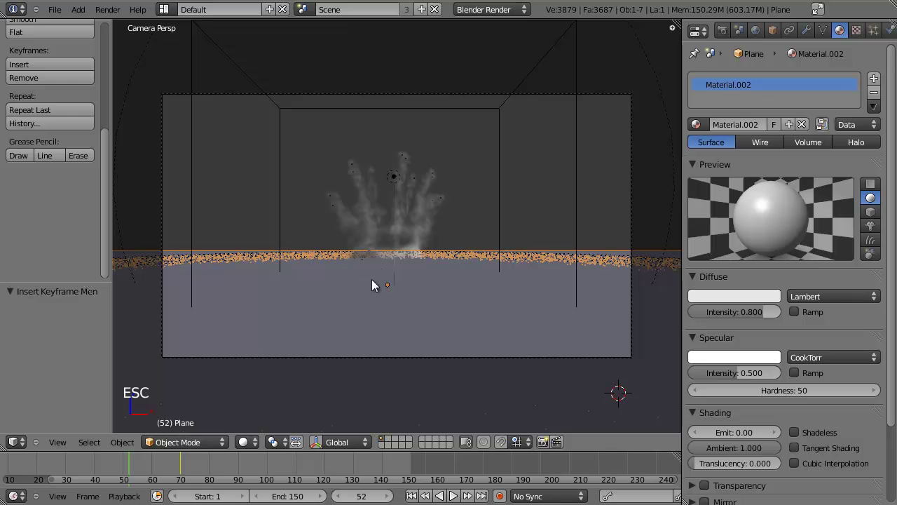
Step: Open the finished explosion scene with the mountain landscape from the recently used files
{"action": "left_click", "coordinate": [295, 247]}
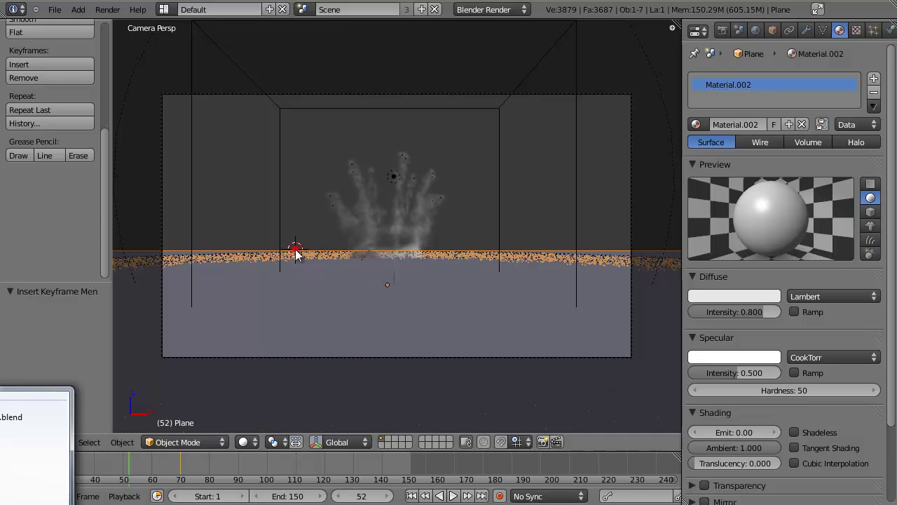
{"action": "left_click", "coordinate": [56, 10]}
{"action": "mouse_move", "coordinate": [84, 51]}
{"action": "left_click", "coordinate": [249, 80]}
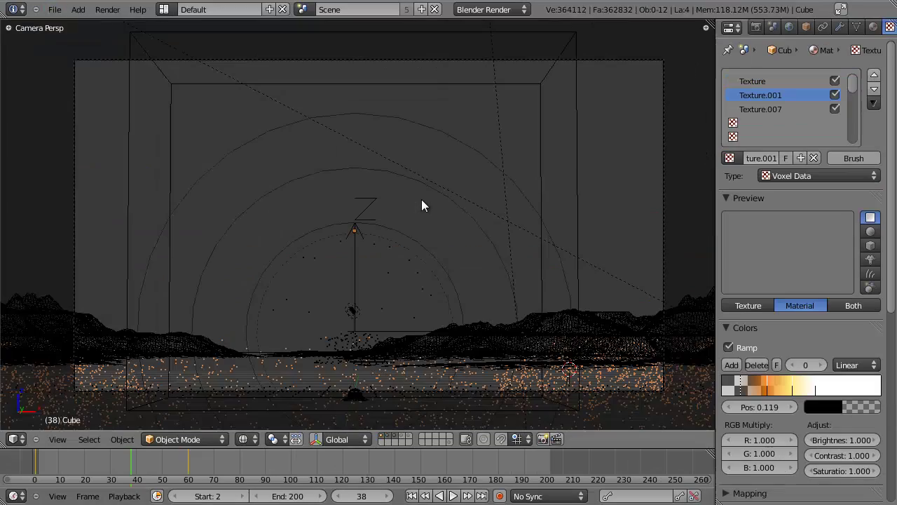
Step: Select the ThickBlackSmoke emitter and examine its halo material and particle motion by scrubbing to frames 96 and 103
{"action": "middle_click_drag", "start_coordinate": [406, 210], "coordinate": [393, 231]}
{"action": "right_click", "coordinate": [450, 227]}
{"action": "key", "text": "KP_Decimal"}
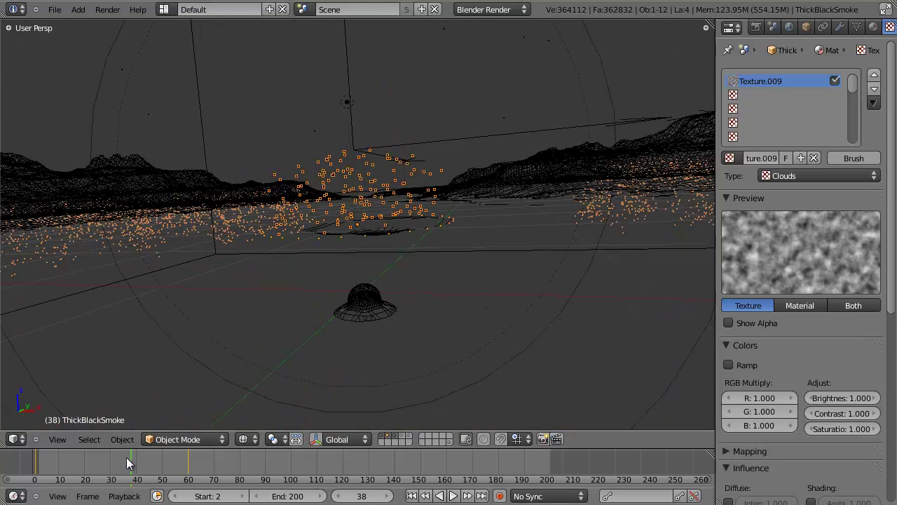
{"action": "left_click_drag", "start_coordinate": [130, 461], "coordinate": [282, 460]}
{"action": "left_click", "coordinate": [873, 27]}
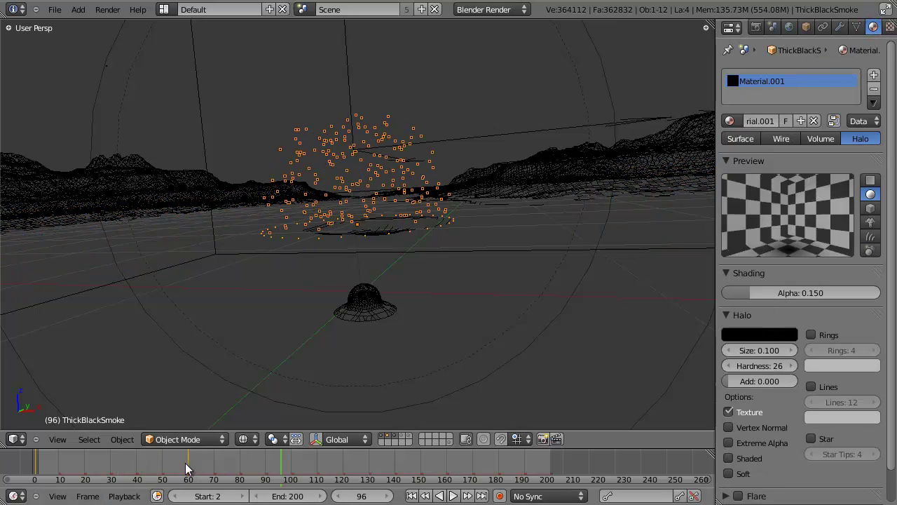
{"action": "left_click_drag", "start_coordinate": [185, 462], "coordinate": [299, 461]}
{"action": "middle_click_drag", "start_coordinate": [357, 266], "coordinate": [410, 275]}
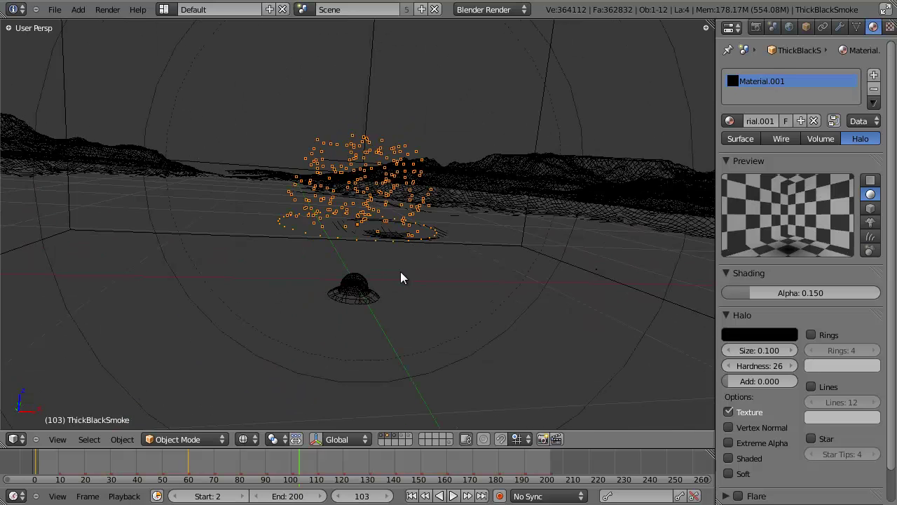
Step: Show the last render again and examine the bare ground contact beneath the fireball, then return to the 3D view
{"action": "key", "text": "F11"}
{"action": "scroll", "coordinate": [323, 273], "scroll_direction": "up", "scroll_amount": 3}
{"action": "key", "text": "F11"}
{"action": "key", "text": "F11"}
{"action": "scroll", "coordinate": [372, 266], "scroll_direction": "up", "scroll_amount": 4}
{"action": "middle_click_drag", "start_coordinate": [372, 266], "coordinate": [391, 184]}
{"action": "scroll", "coordinate": [280, 252], "scroll_direction": "up", "scroll_amount": 2}
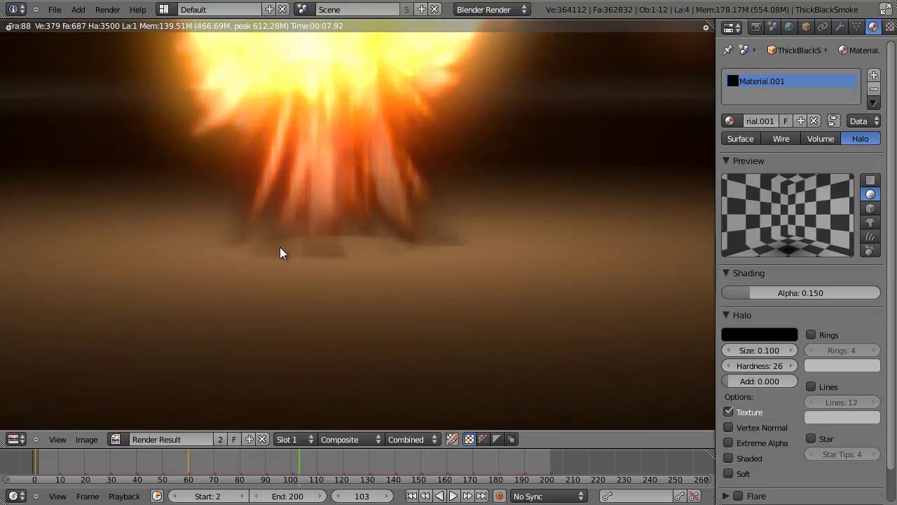
{"action": "scroll", "coordinate": [371, 178], "scroll_direction": "down", "scroll_amount": 3}
{"action": "key", "text": "F11"}
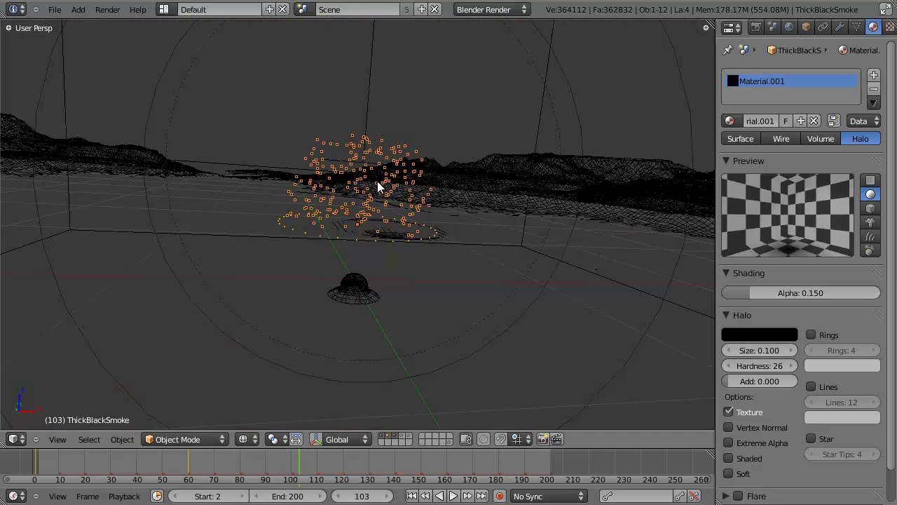
Step: Examine how the ThickBlackSmoke particles spread around the explosion's base at frame 103 from several angles
{"action": "scroll", "coordinate": [364, 237], "scroll_direction": "down", "scroll_amount": 5}
{"action": "scroll", "coordinate": [309, 260], "scroll_direction": "up", "scroll_amount": 3}
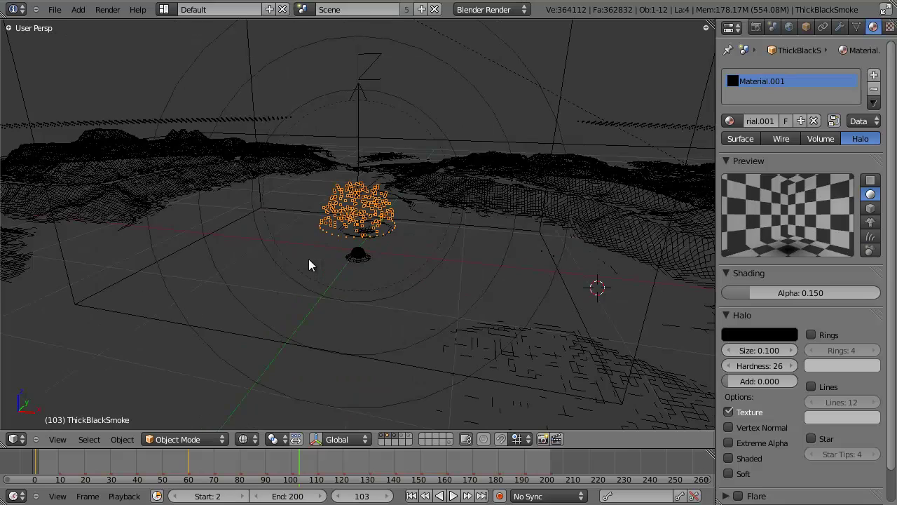
{"action": "scroll", "coordinate": [331, 232], "scroll_direction": "up", "scroll_amount": 1}
{"action": "middle_click_drag", "start_coordinate": [332, 231], "coordinate": [312, 180]}
{"action": "scroll", "coordinate": [382, 167], "scroll_direction": "up", "scroll_amount": 2}
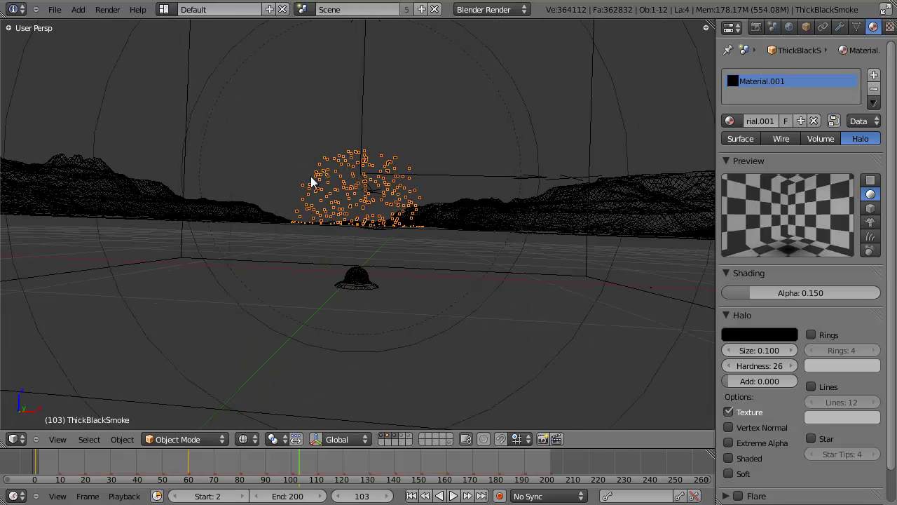
Step: Select the force field around the explosion and examine its type, strength and falloff settings
{"action": "right_click", "coordinate": [362, 123]}
{"action": "left_click", "coordinate": [874, 27]}
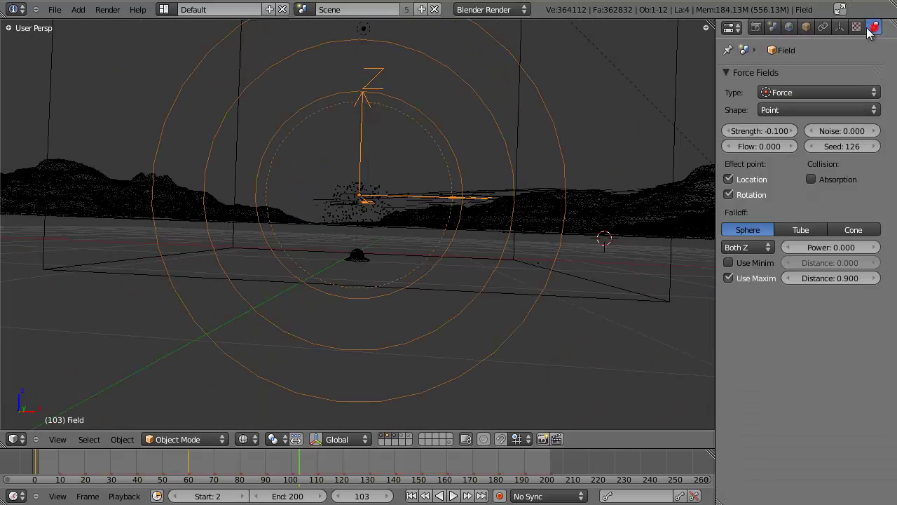
{"action": "left_click", "coordinate": [824, 26]}
{"action": "left_click", "coordinate": [875, 26]}
{"action": "scroll", "coordinate": [395, 214], "scroll_direction": "up", "scroll_amount": 2}
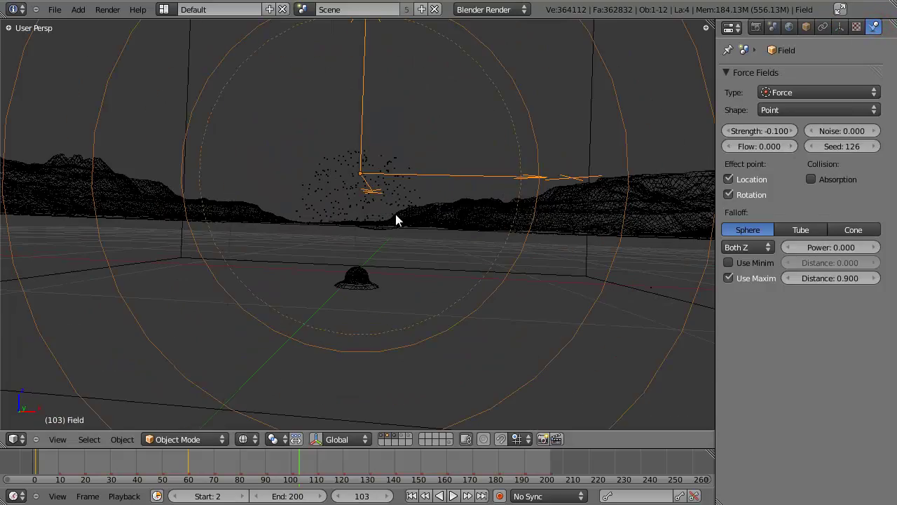
Step: Select the ThickBlackSmoke emitter again and examine its physics options and its placement within the landscape
{"action": "right_click", "coordinate": [346, 221]}
{"action": "right_click", "coordinate": [333, 222]}
{"action": "mouse_move", "coordinate": [362, 233]}
{"action": "middle_mouse_down"}
{"action": "mouse_move", "coordinate": [363, 300]}
{"action": "mouse_move", "coordinate": [354, 278]}
{"action": "mouse_move", "coordinate": [305, 262]}
{"action": "mouse_move", "coordinate": [323, 255]}
{"action": "mouse_move", "coordinate": [292, 252]}
{"action": "mouse_move", "coordinate": [375, 234]}
{"action": "middle_mouse_up"}
{"action": "scroll", "coordinate": [339, 289], "scroll_direction": "down", "scroll_amount": 3}
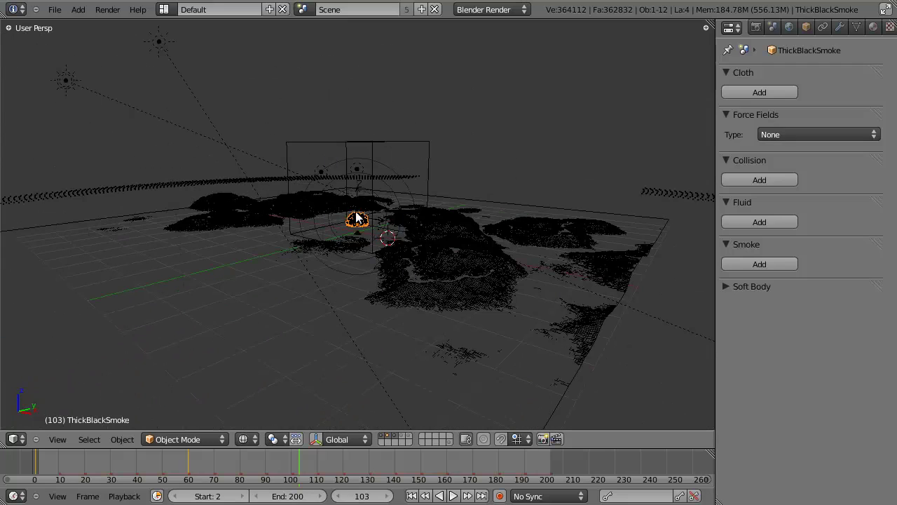
{"action": "scroll", "coordinate": [429, 154], "scroll_direction": "up", "scroll_amount": 3}
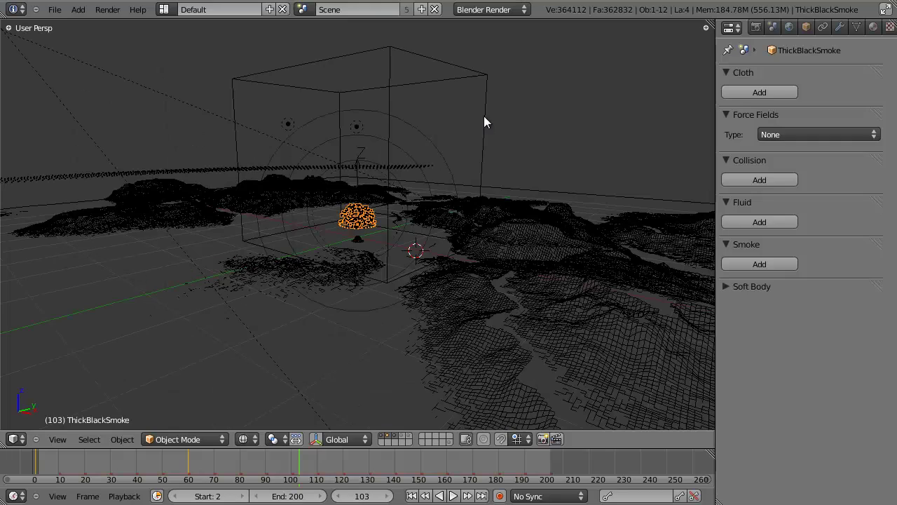
Step: Select the smoke domain cube and examine its domain resolution, behavior and high-resolution smoke settings
{"action": "right_click", "coordinate": [483, 120]}
{"action": "middle_click_drag", "start_coordinate": [499, 116], "coordinate": [390, 229]}
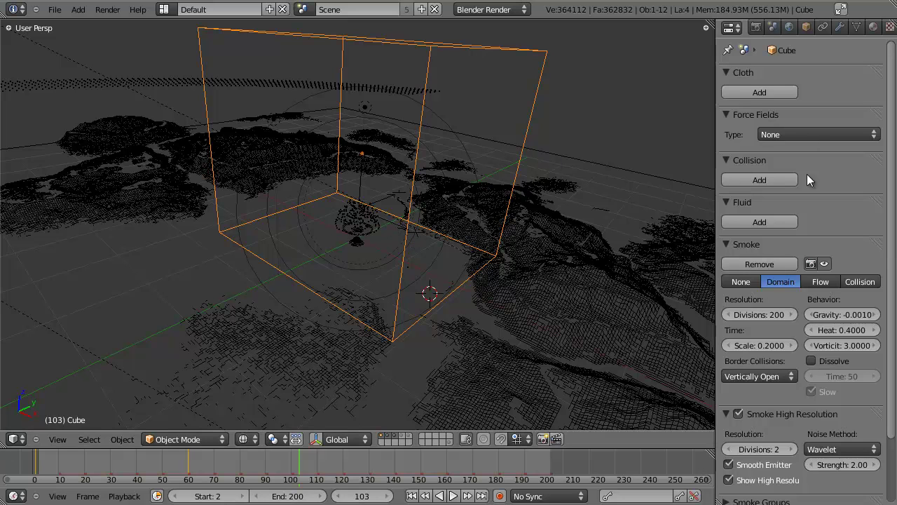
{"action": "scroll", "coordinate": [809, 170], "scroll_direction": "down", "scroll_amount": 3}
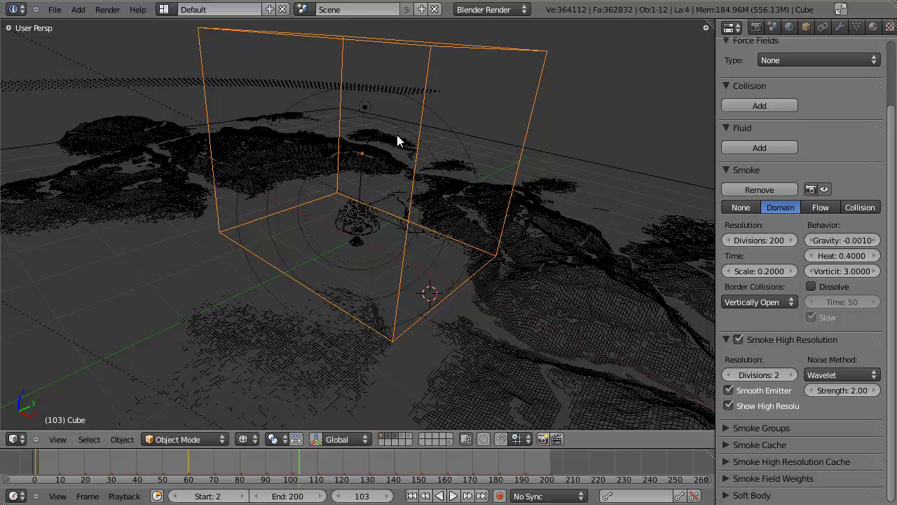
{"action": "middle_click_drag", "start_coordinate": [410, 252], "coordinate": [416, 278]}
{"action": "scroll", "coordinate": [384, 278], "scroll_direction": "down", "scroll_amount": 2}
{"action": "scroll", "coordinate": [416, 278], "scroll_direction": "up", "scroll_amount": 2}
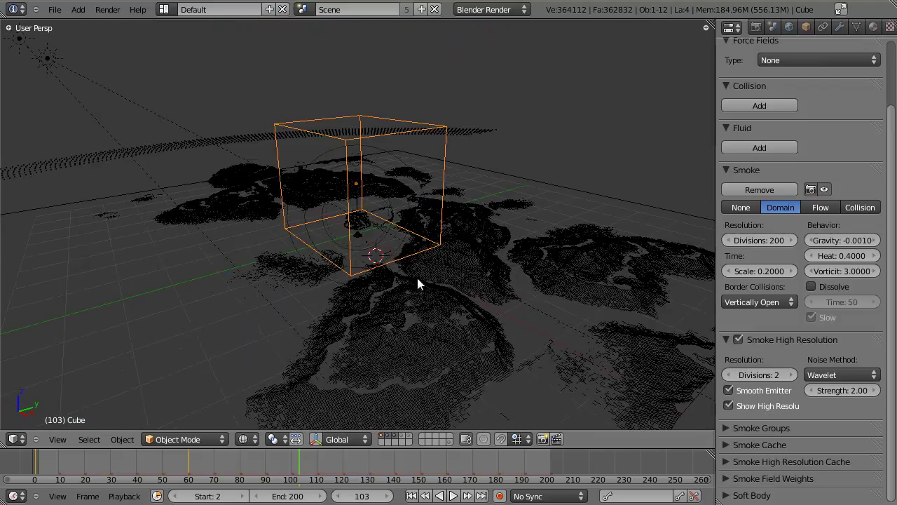
Step: Reselect the smoke domain cube and switch the viewport to solid shading to examine the mountain terrain around it
{"action": "right_click", "coordinate": [383, 284]}
{"action": "right_click", "coordinate": [442, 136]}
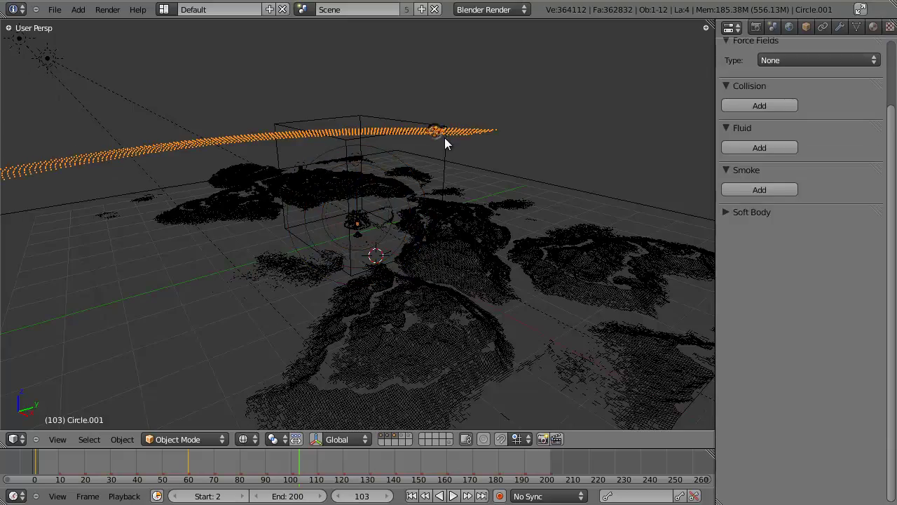
{"action": "right_click", "coordinate": [444, 138]}
{"action": "scroll", "coordinate": [408, 204], "scroll_direction": "up", "scroll_amount": 2}
{"action": "mouse_move", "coordinate": [444, 137]}
{"action": "middle_mouse_down"}
{"action": "mouse_move", "coordinate": [408, 204]}
{"action": "mouse_move", "coordinate": [455, 215]}
{"action": "mouse_move", "coordinate": [407, 220]}
{"action": "mouse_move", "coordinate": [464, 208]}
{"action": "mouse_move", "coordinate": [427, 220]}
{"action": "mouse_move", "coordinate": [431, 254]}
{"action": "mouse_move", "coordinate": [462, 244]}
{"action": "mouse_move", "coordinate": [430, 266]}
{"action": "mouse_move", "coordinate": [408, 266]}
{"action": "middle_mouse_up"}
{"action": "key", "text": "z"}
{"action": "scroll", "coordinate": [368, 246], "scroll_direction": "down", "scroll_amount": 4}
{"action": "scroll", "coordinate": [366, 244], "scroll_direction": "up", "scroll_amount": 2}
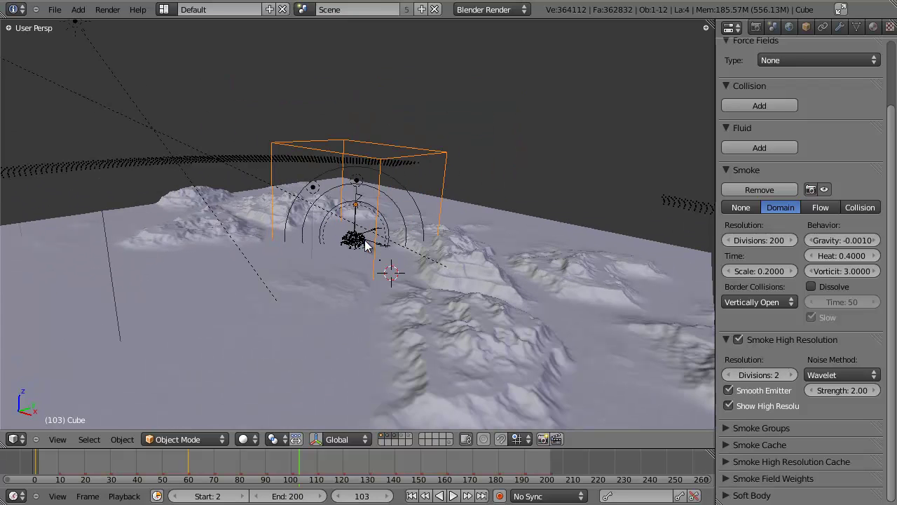
Step: Bring up the last render result and examine the fireball and the lit ground beneath it
{"action": "key", "text": "F11"}
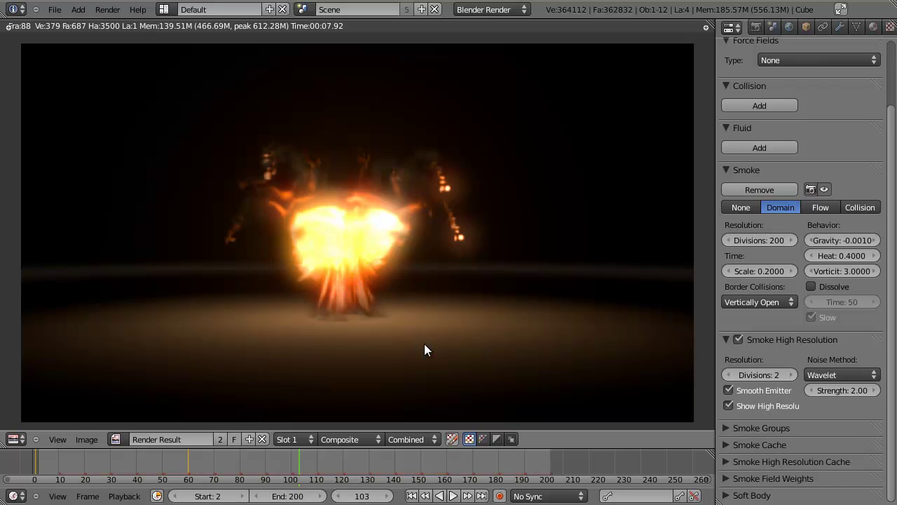
{"action": "middle_click_drag", "start_coordinate": [424, 343], "coordinate": [424, 335]}
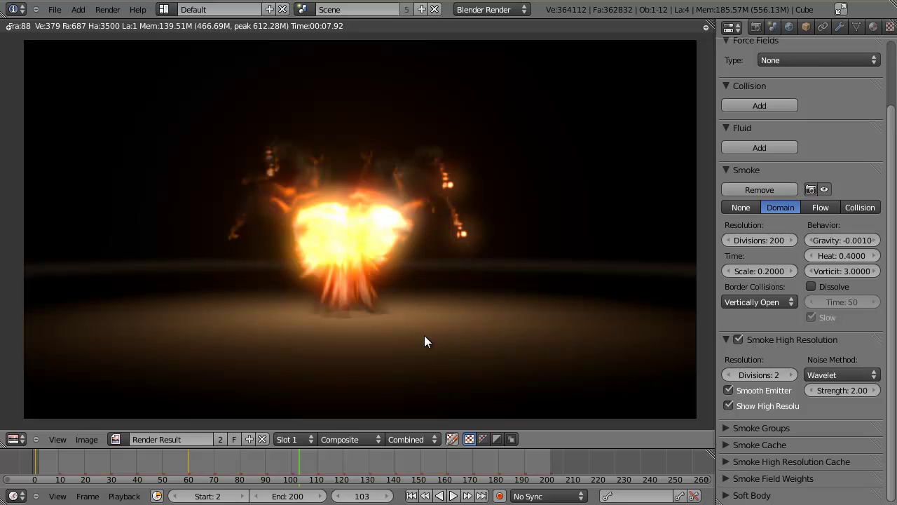